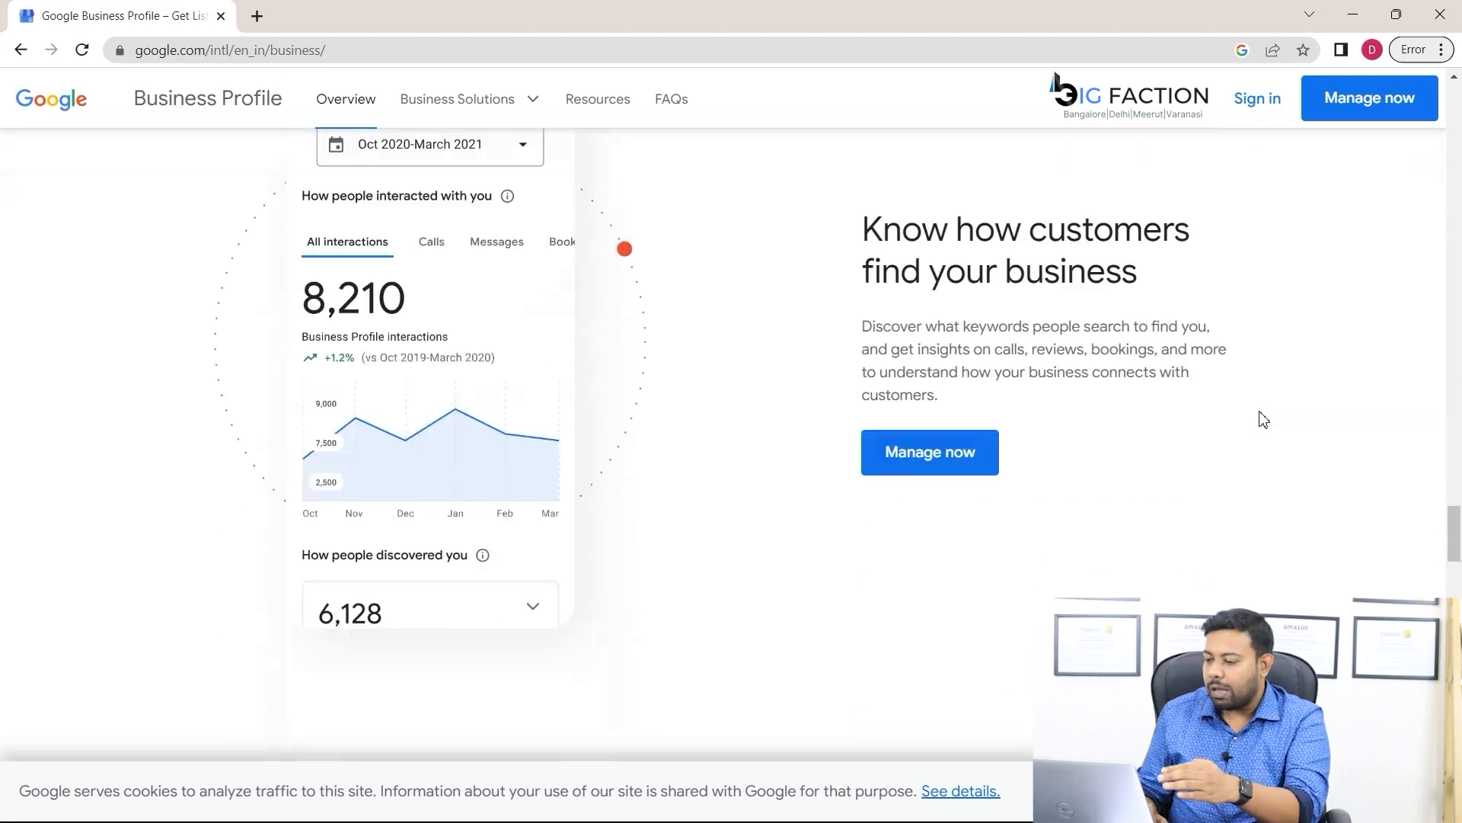
pyautogui.scroll(-18, 1262, 419)
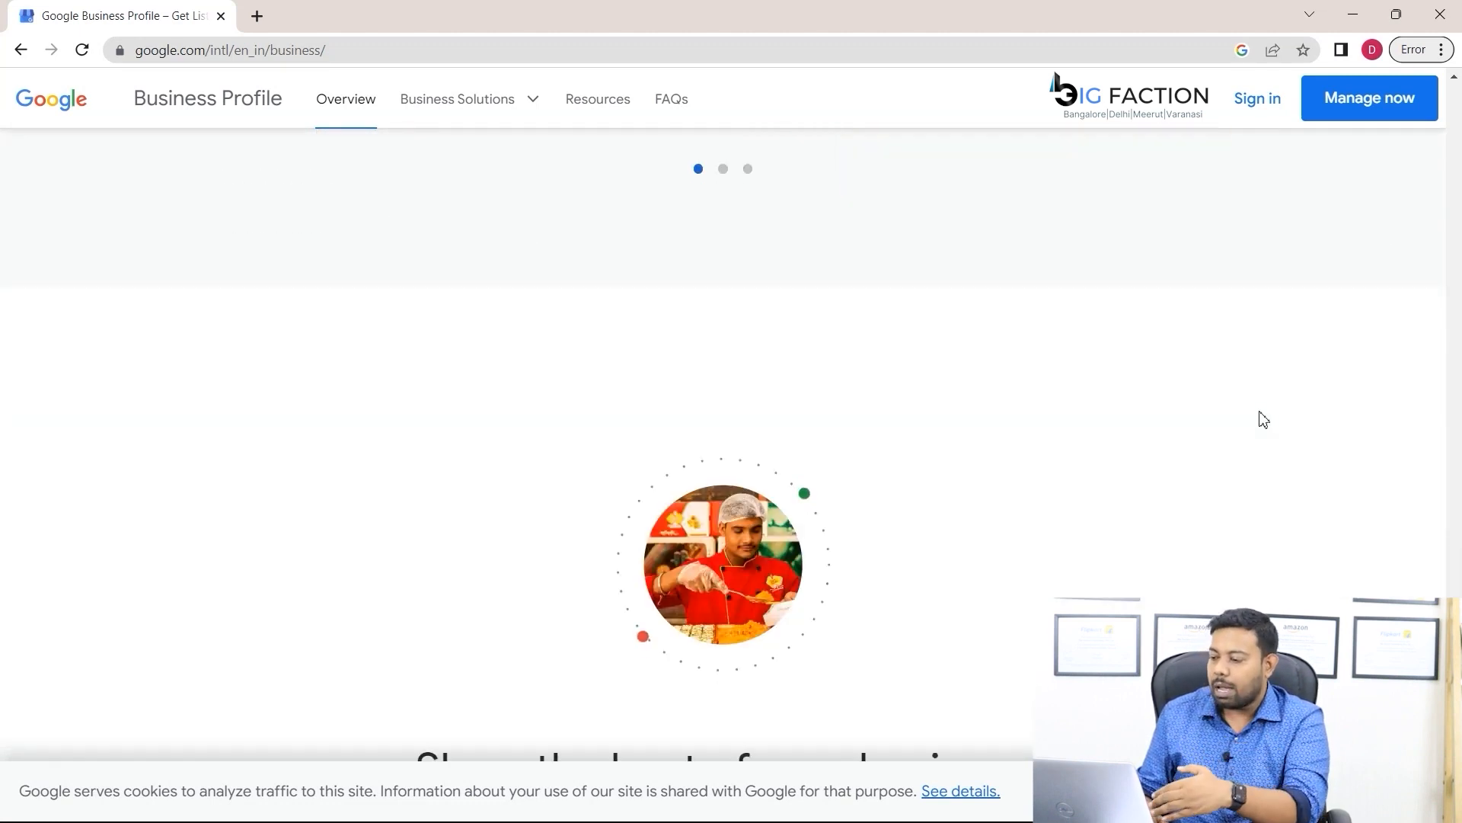
pyautogui.scroll(-12, 1262, 419)
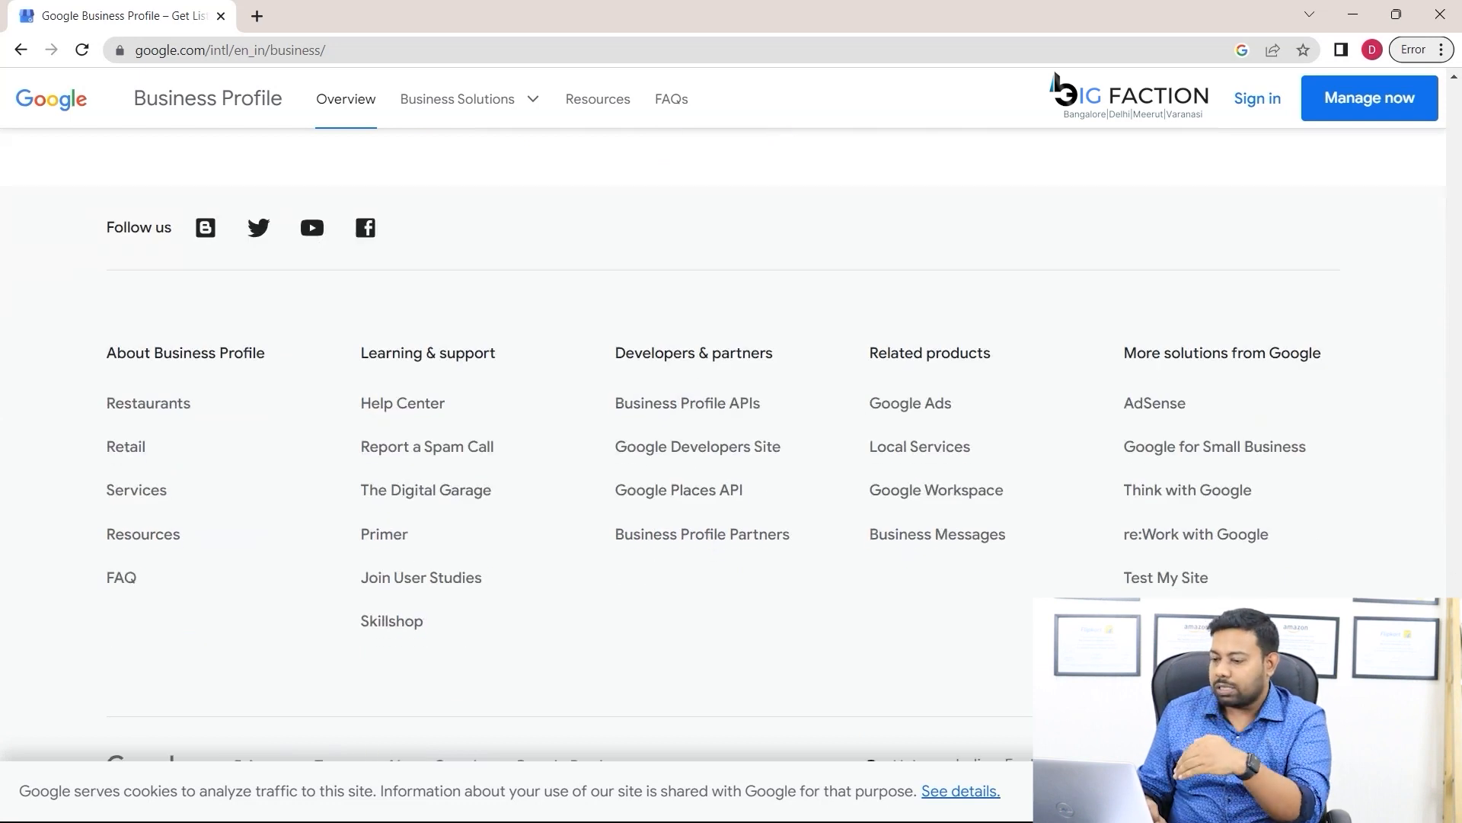
pyautogui.moveTo(1454, 769); pyautogui.dragTo(1425, 54)
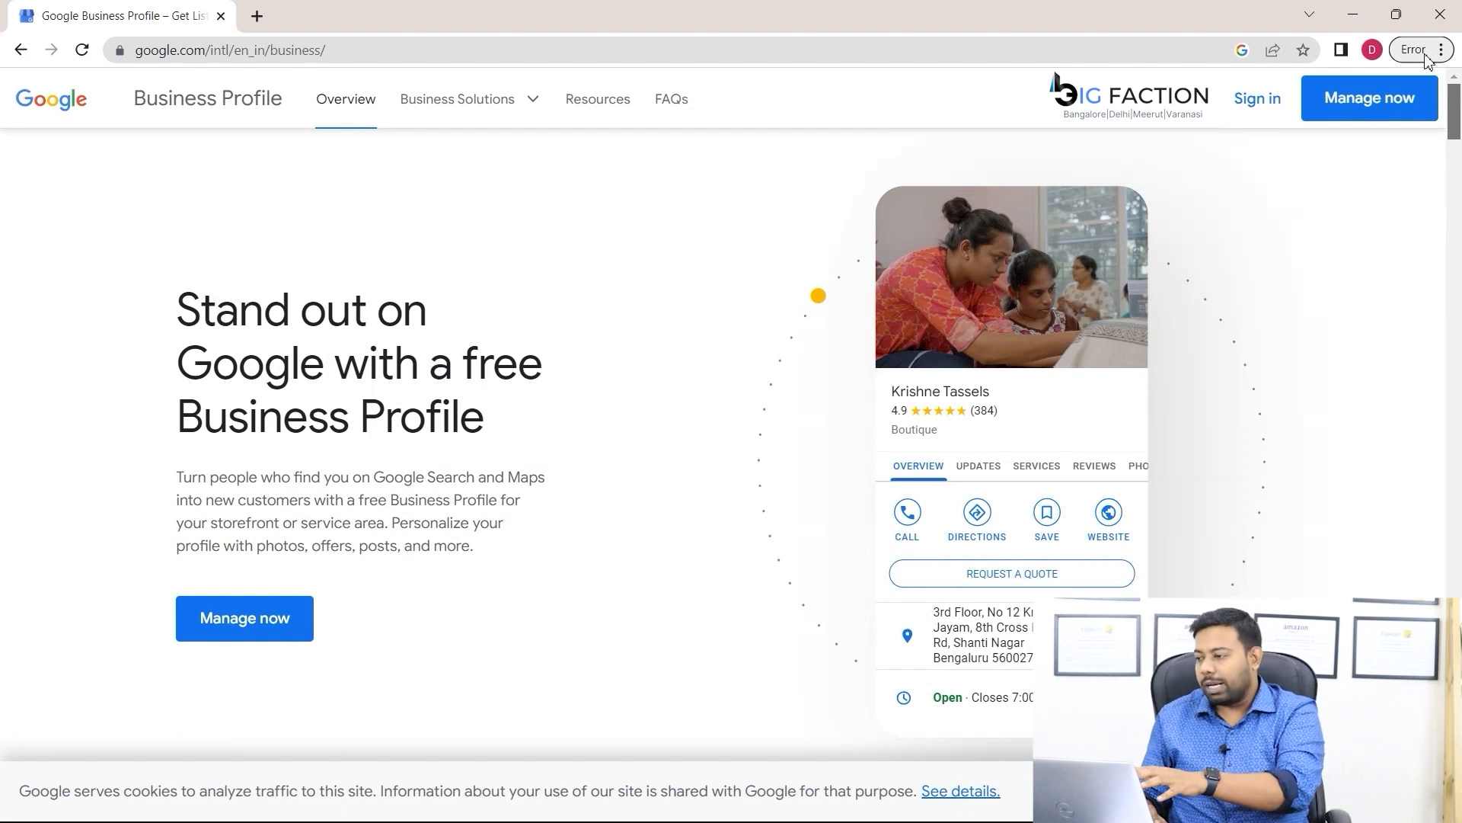
pyautogui.click(1364, 112)
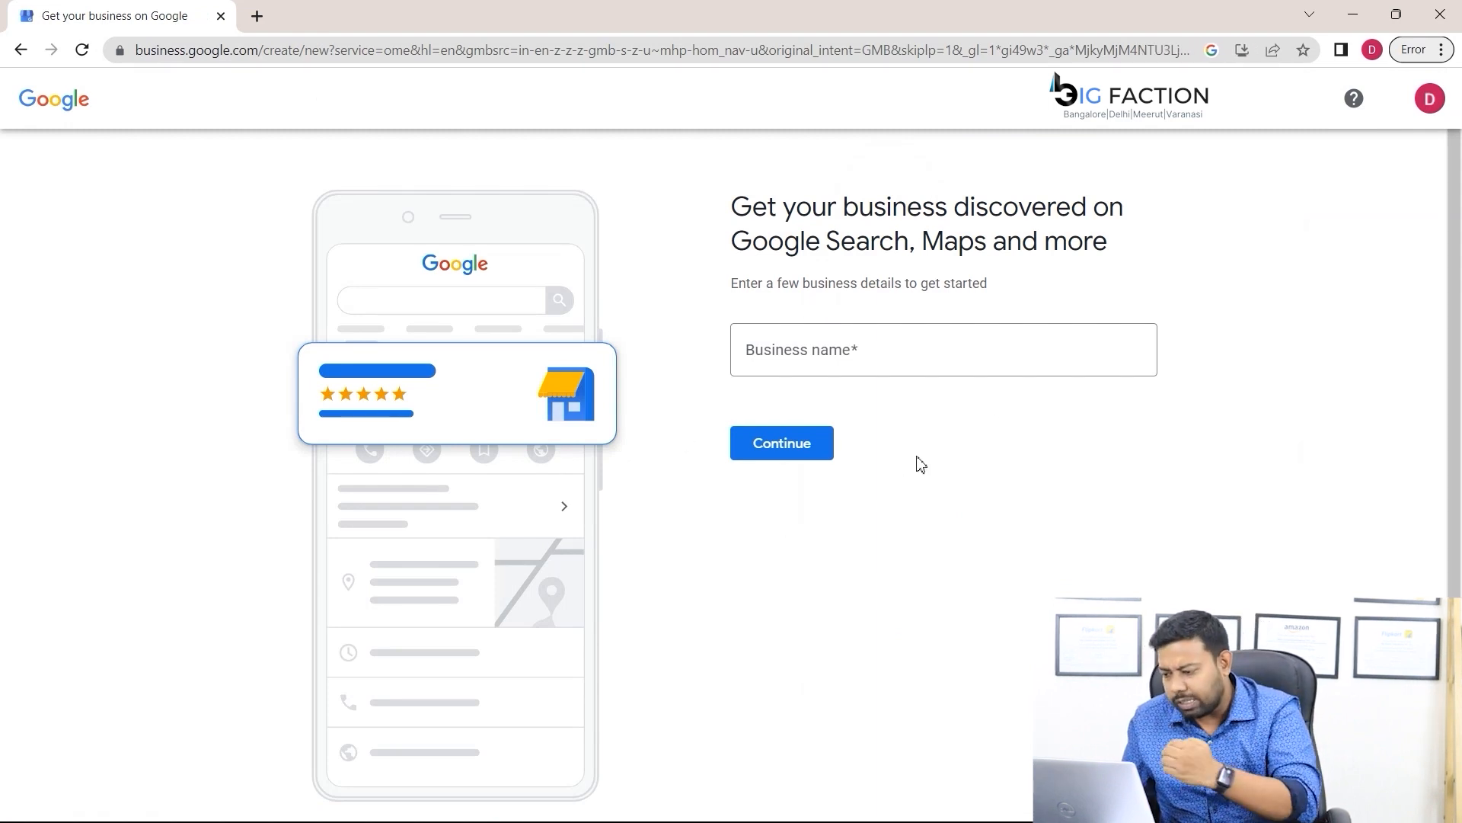
# Step: Replace the draft name 'Big Faction' with 'Digital Marketing Training in Banglore' and create the business with that name
pyautogui.click(833, 351)
pyautogui.write('D')
pyautogui.press('BackSpace')
pyautogui.write('B')
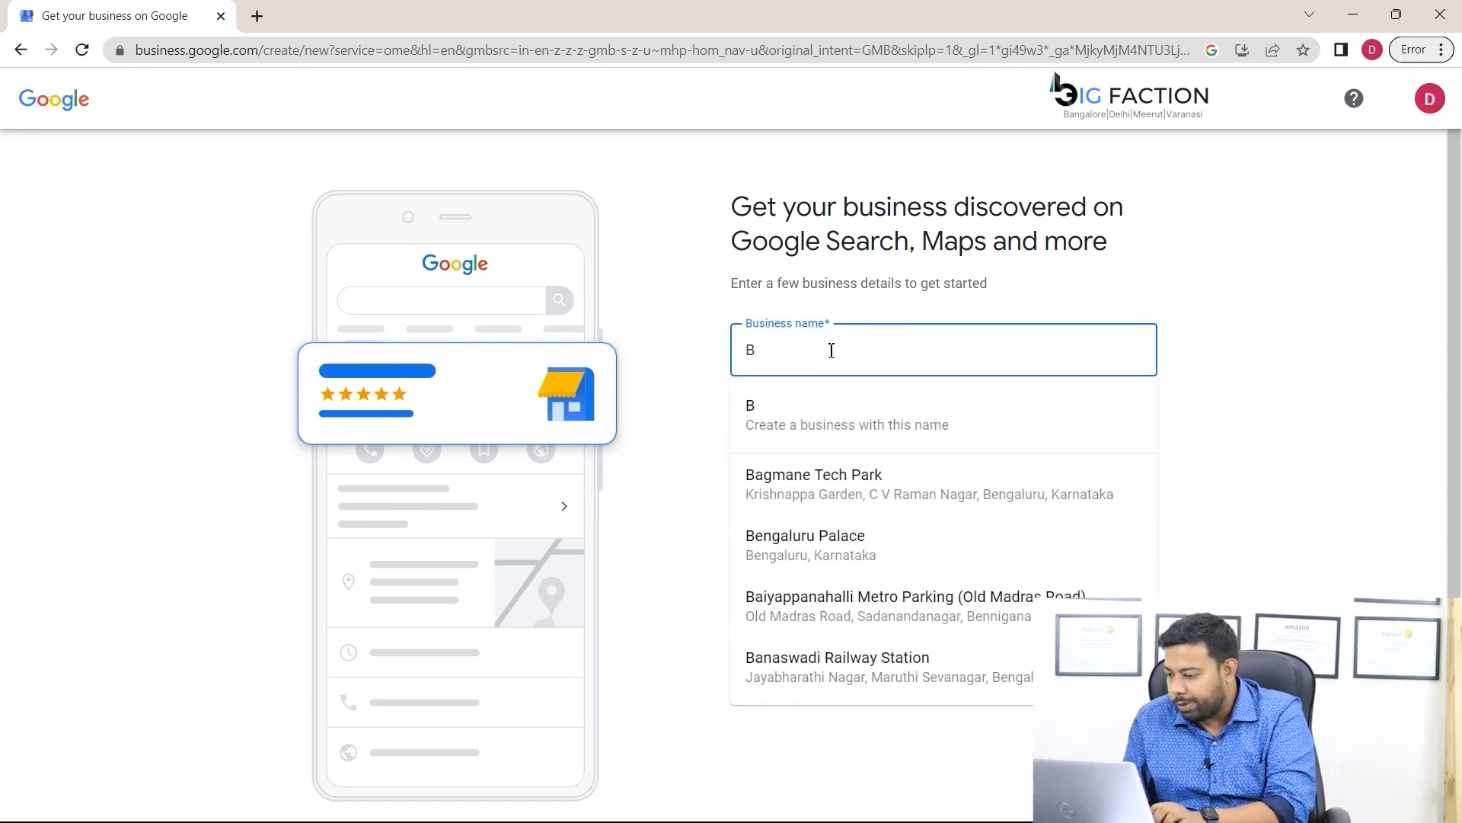
pyautogui.write('ig Fa')
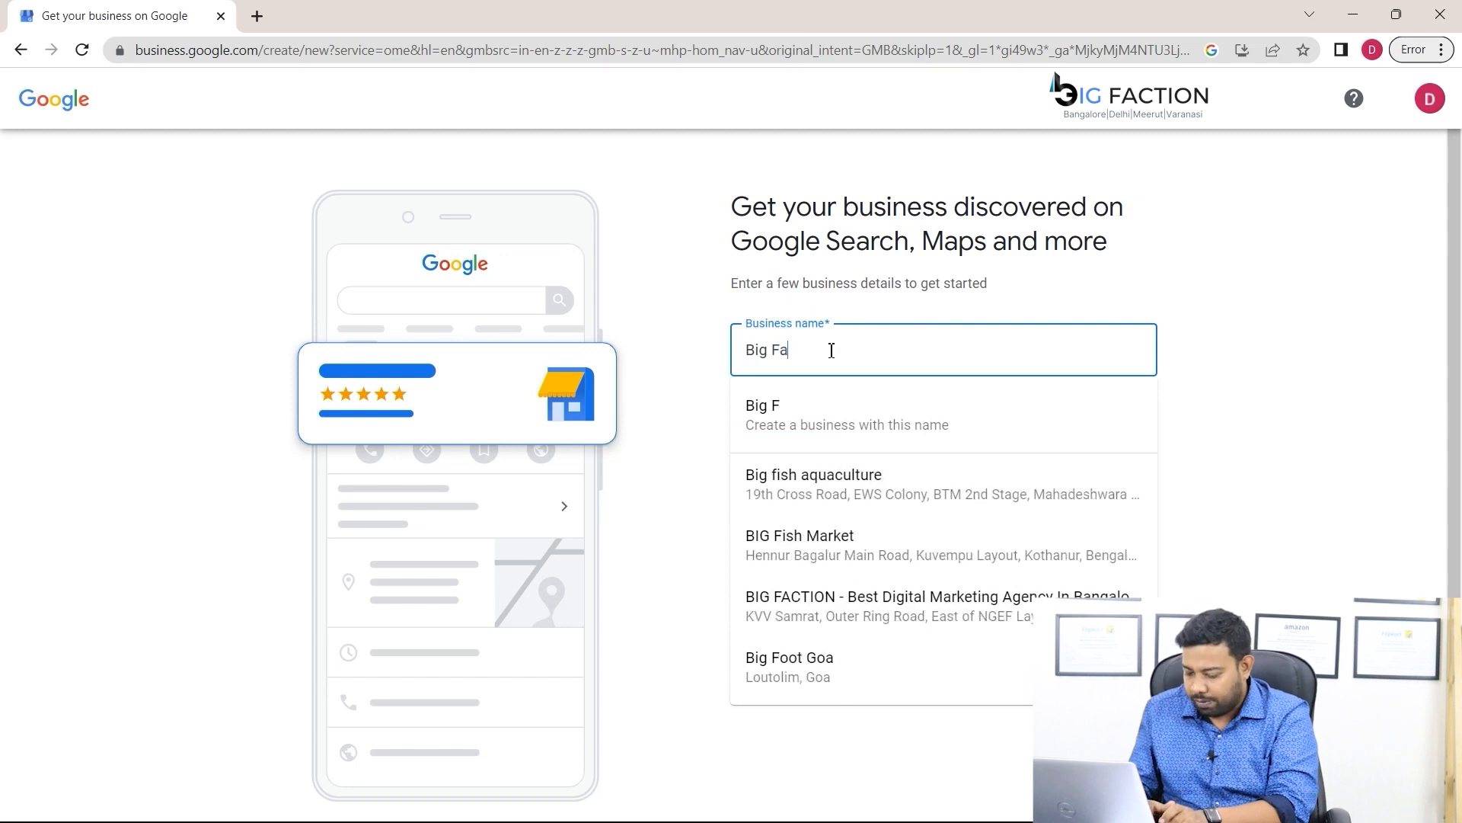
pyautogui.write('ction')
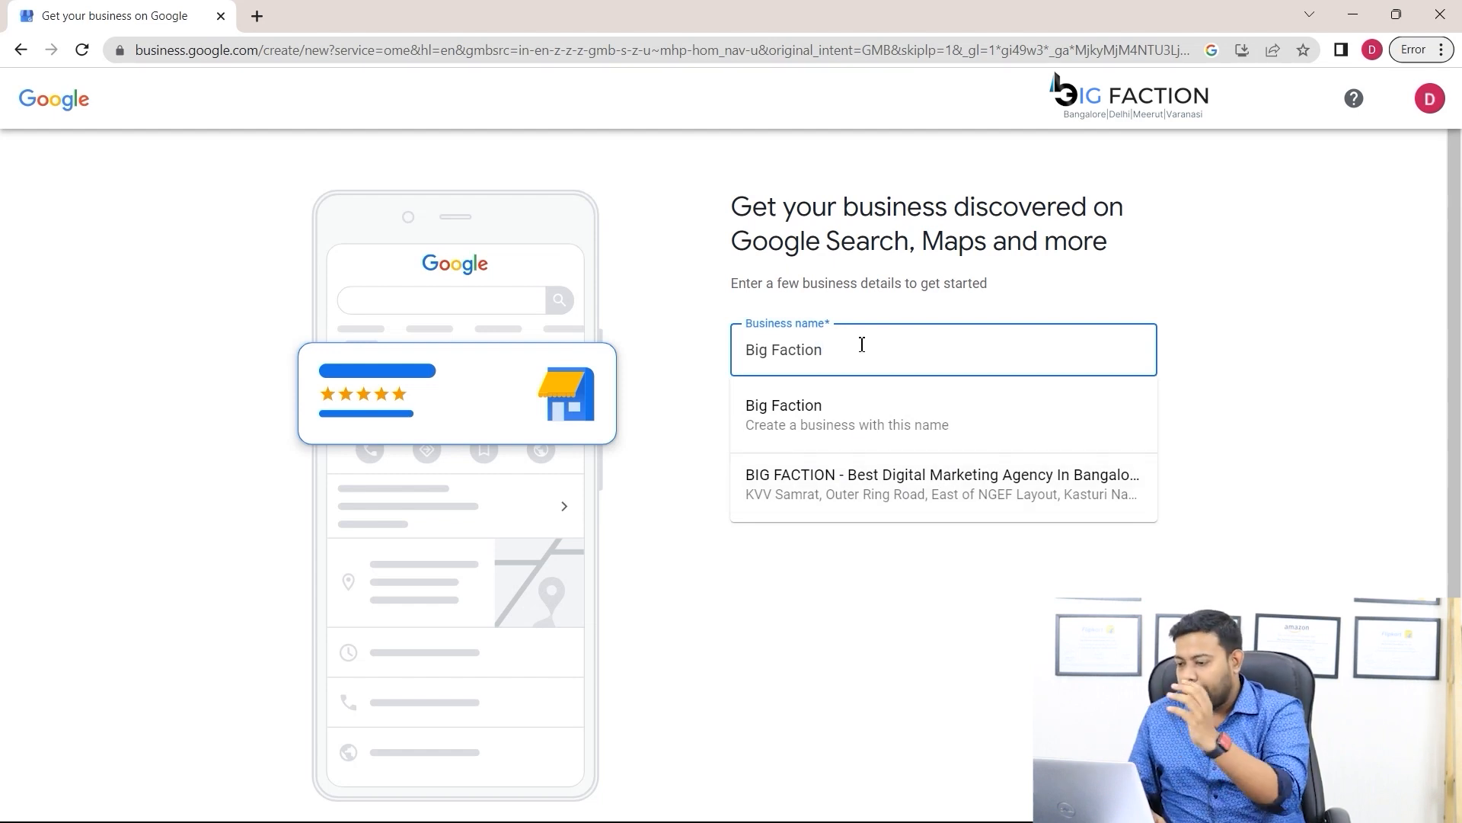
pyautogui.hotkey('ctrl', 'a')
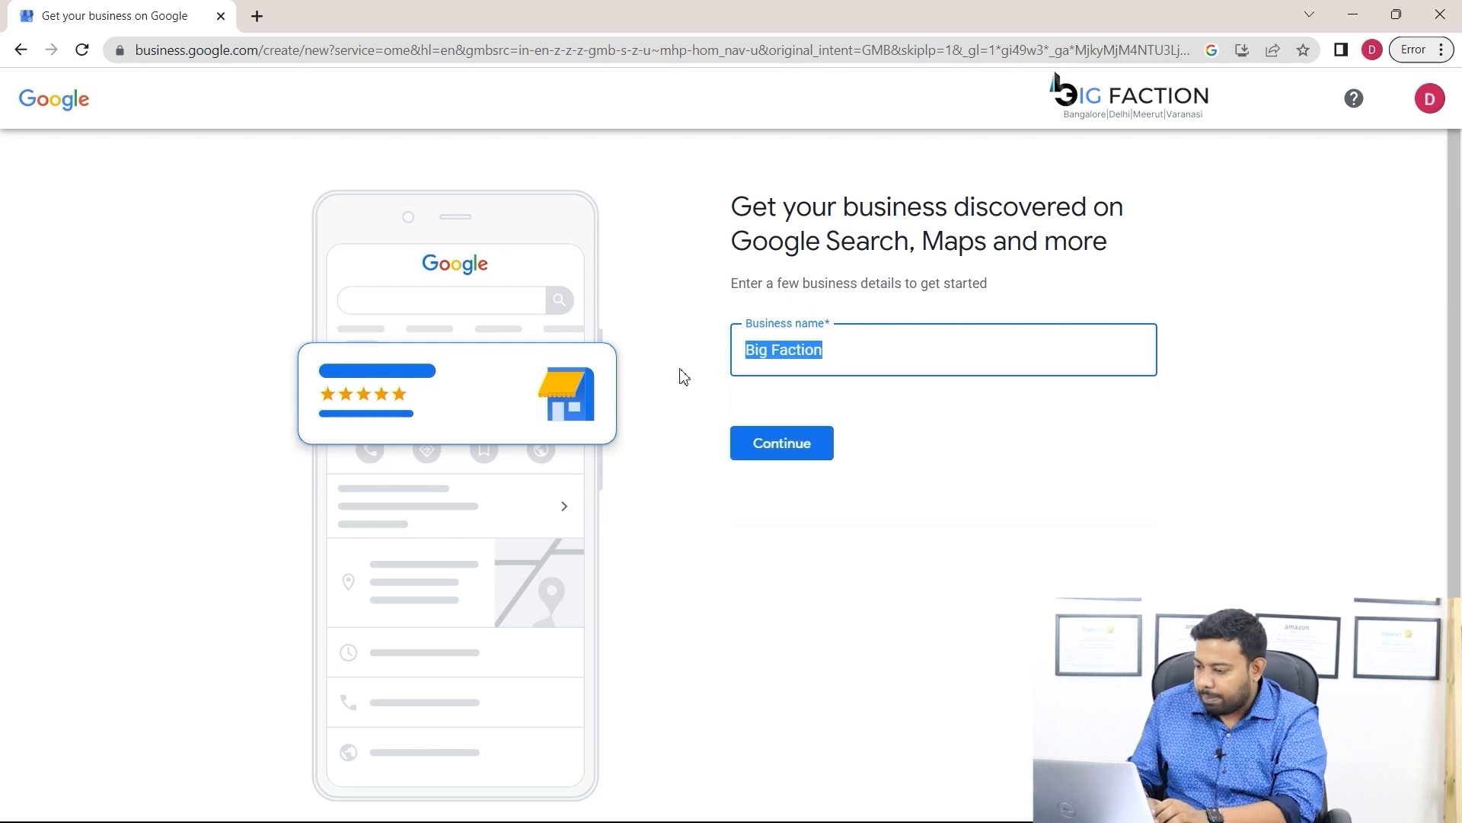
pyautogui.press('BackSpace')
pyautogui.write('D')
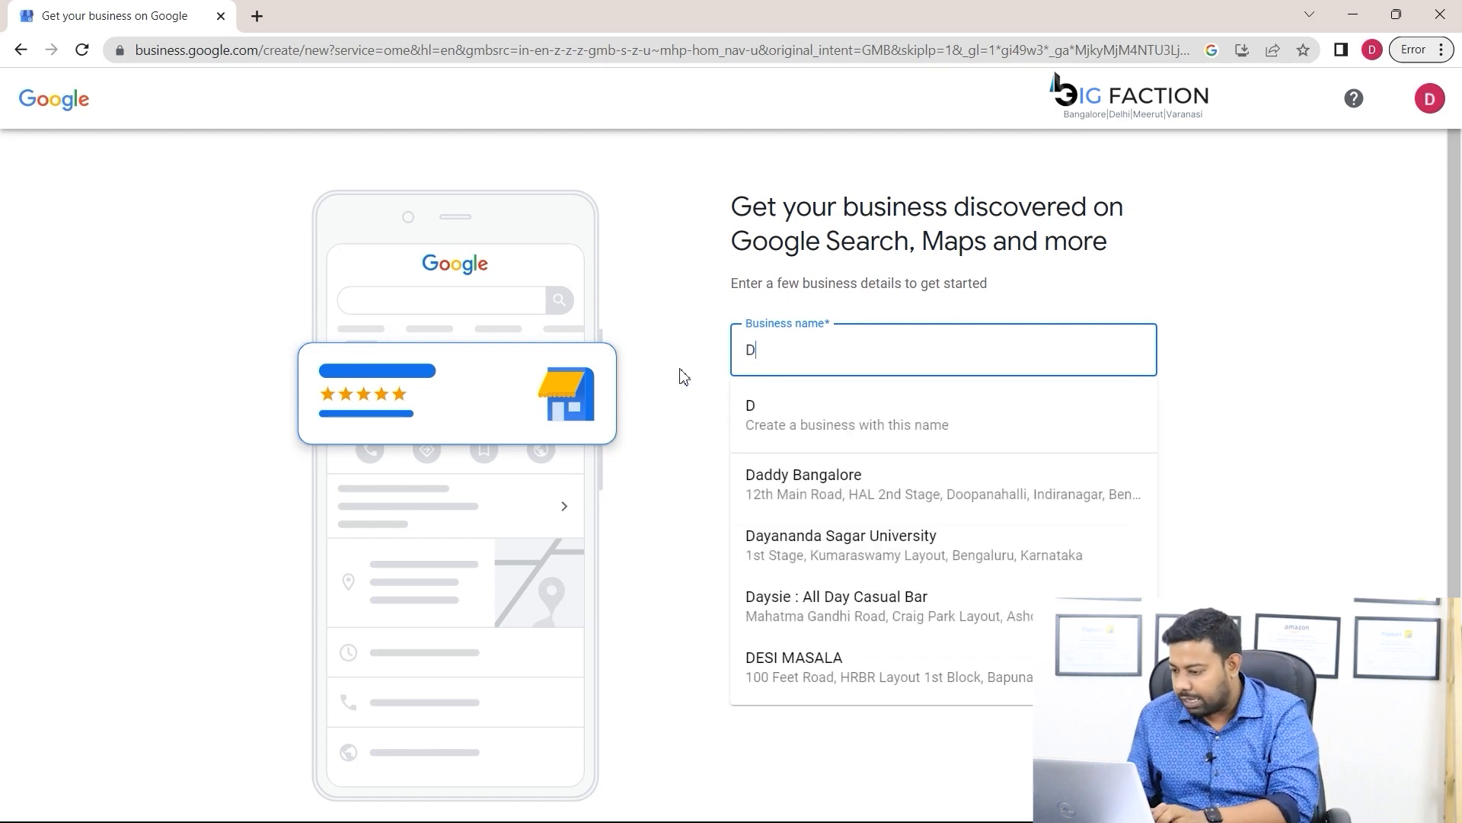
pyautogui.write('igita')
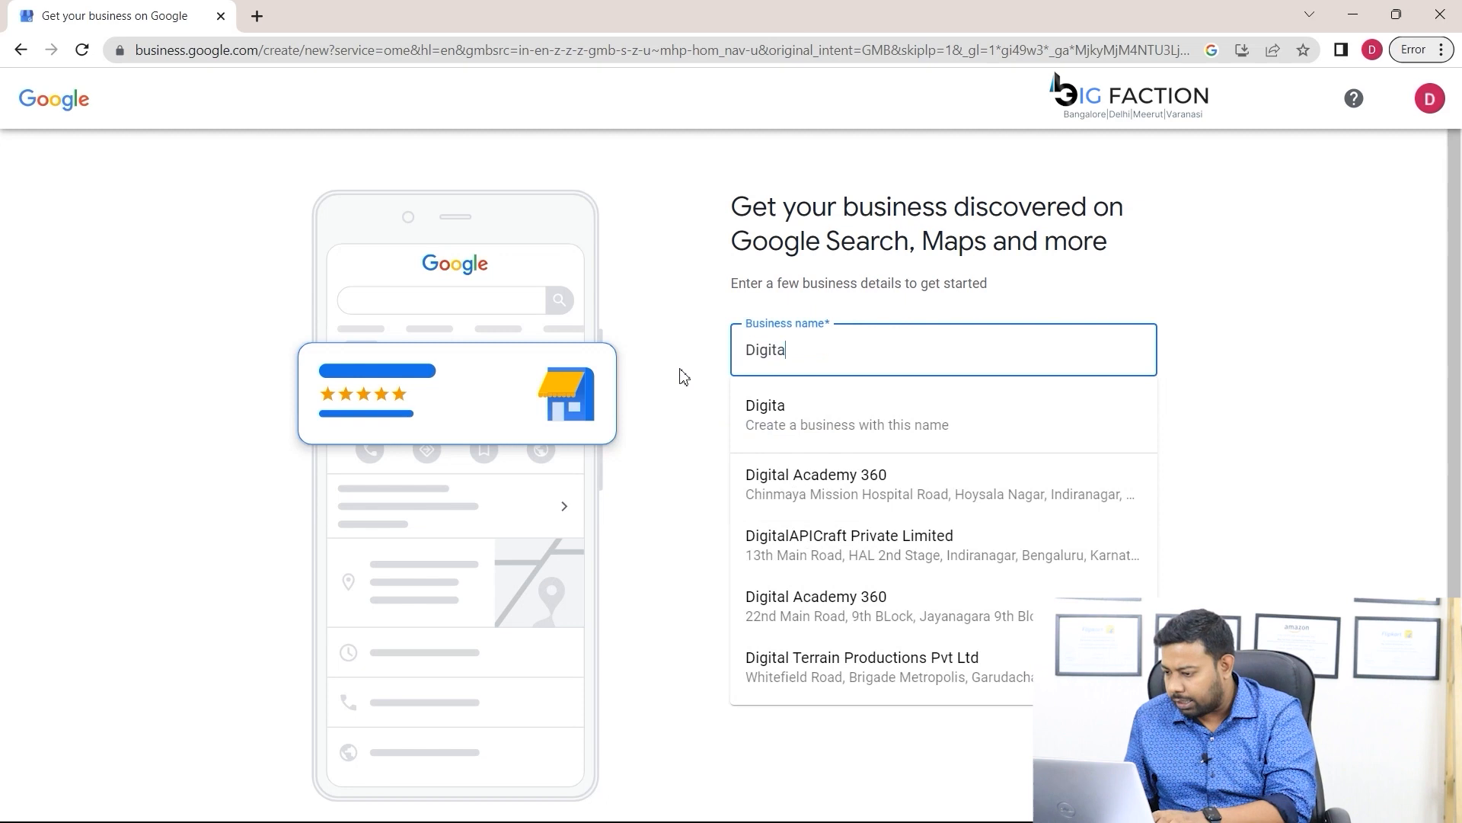
pyautogui.write('l Ma')
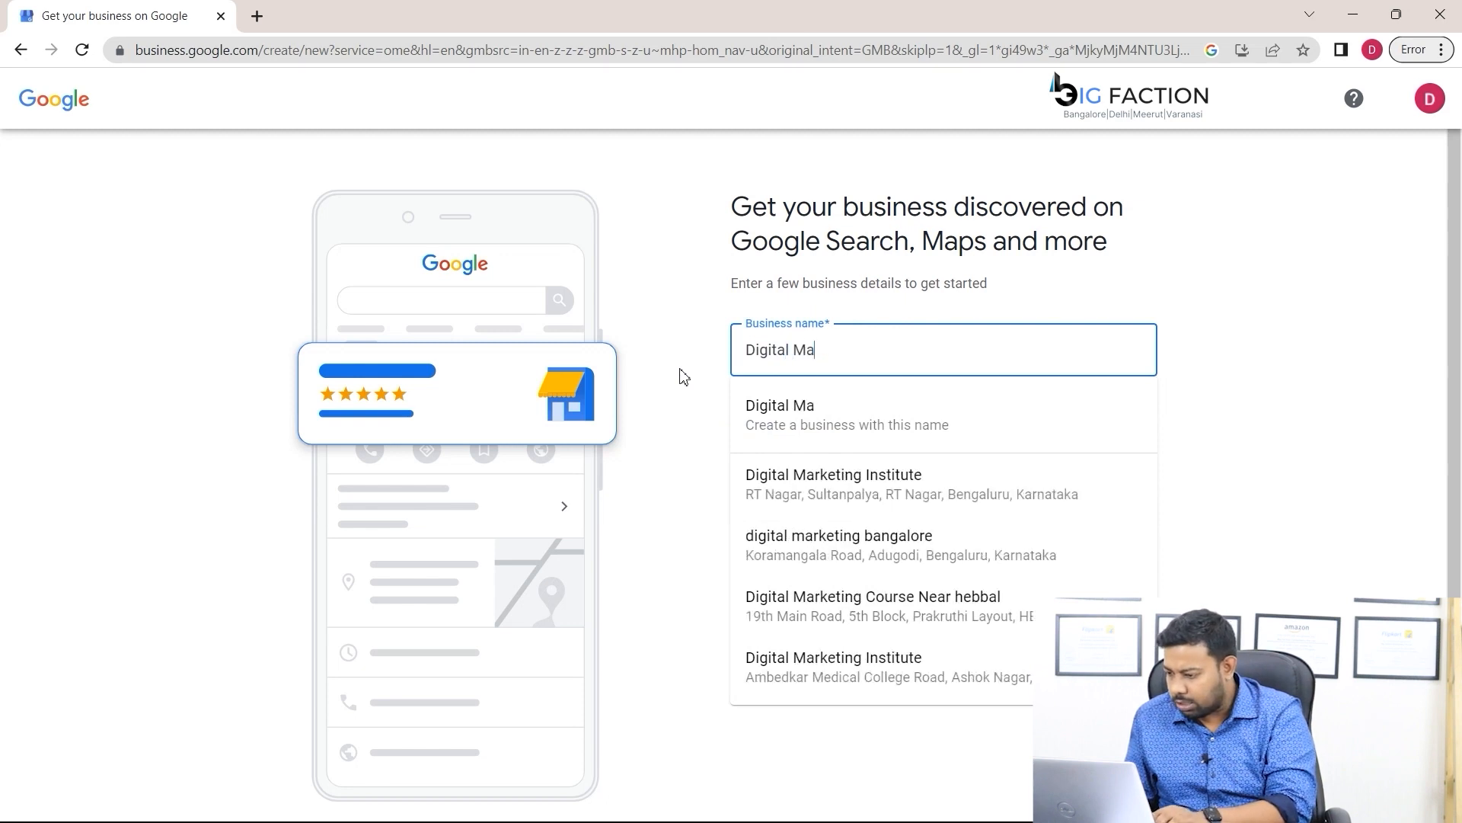
pyautogui.write('rketi')
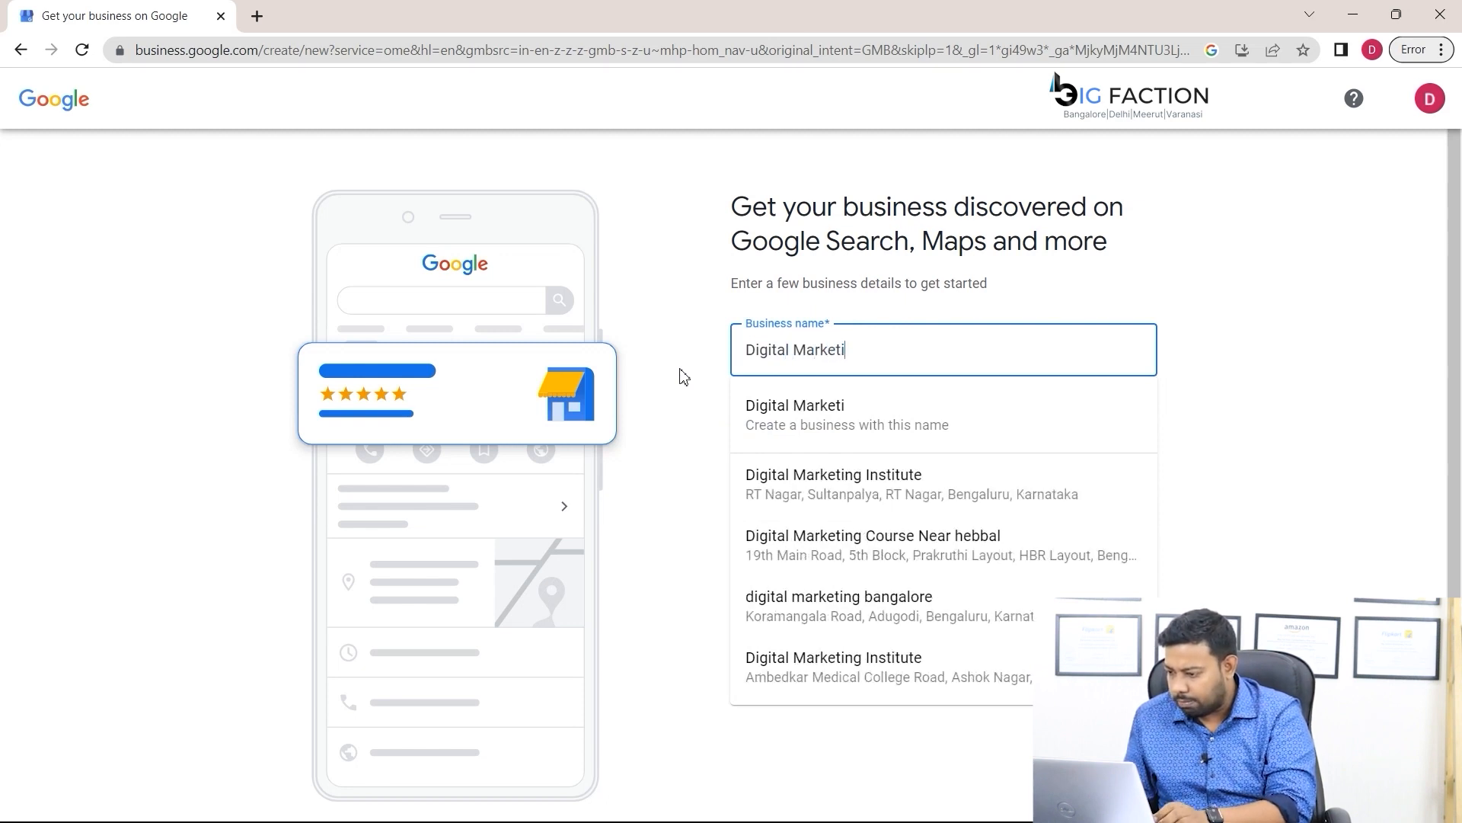
pyautogui.write('ng Trainin')
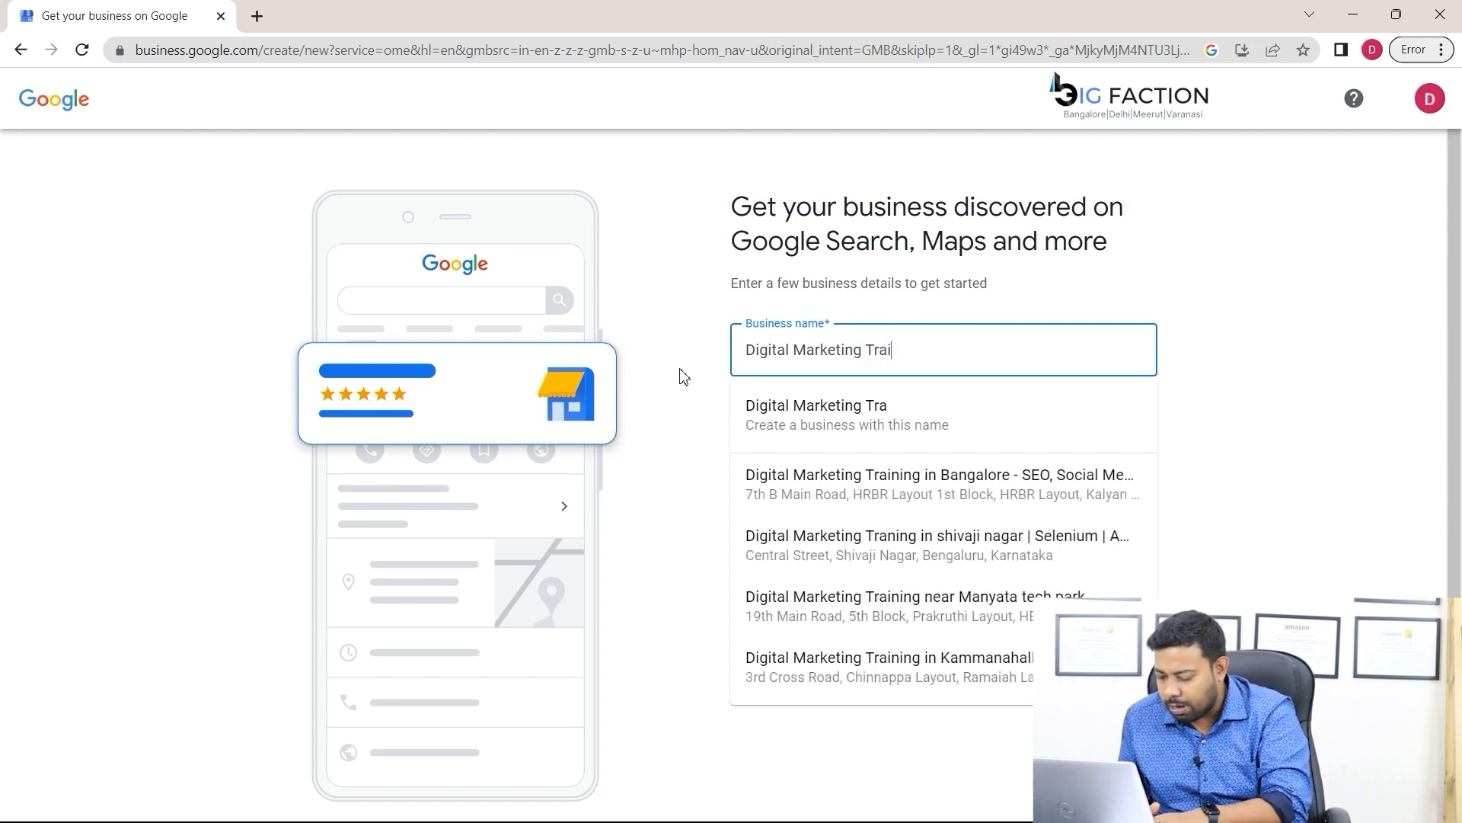
pyautogui.write('g')
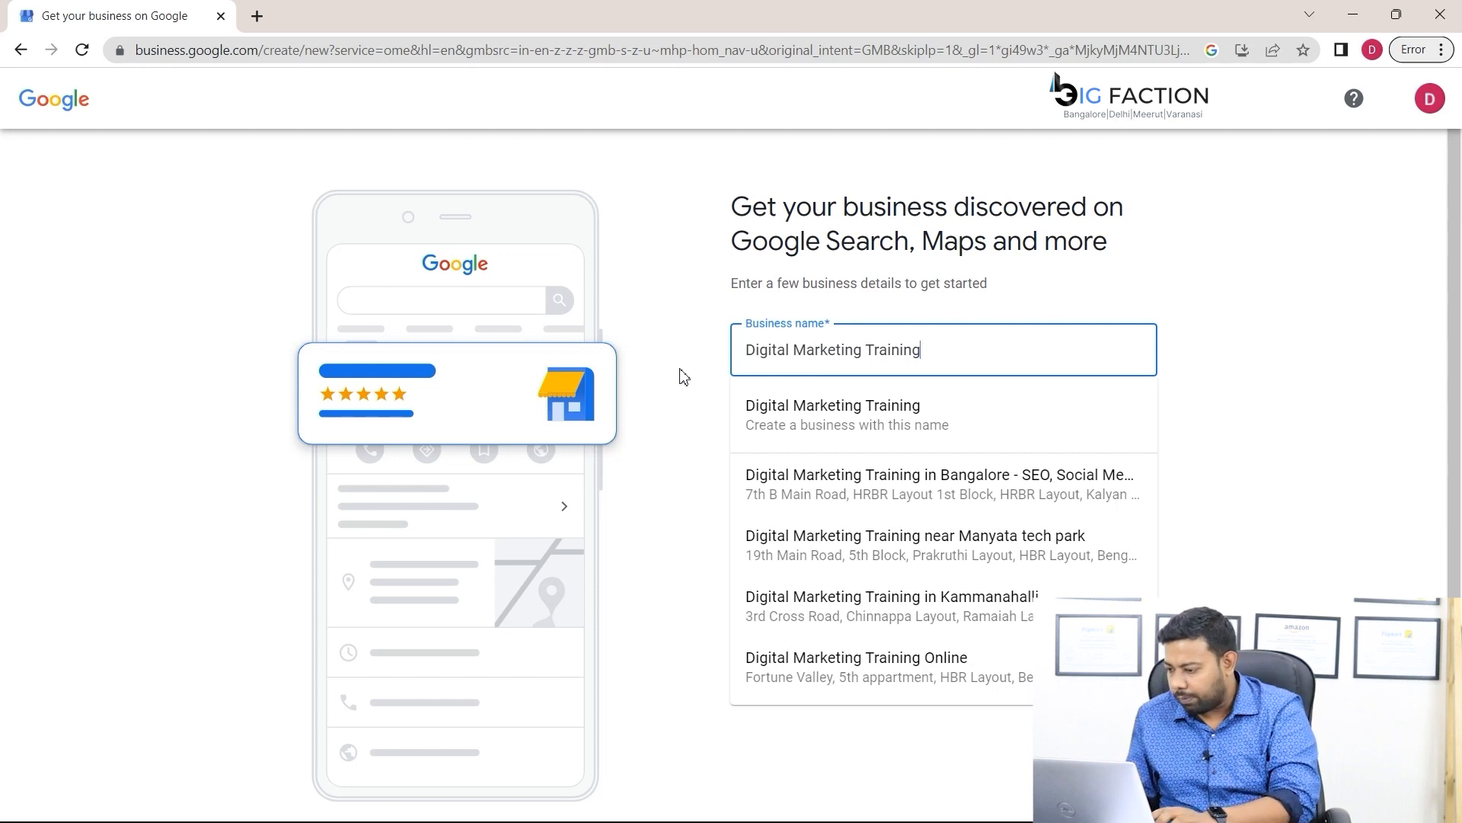
pyautogui.write(' in ')
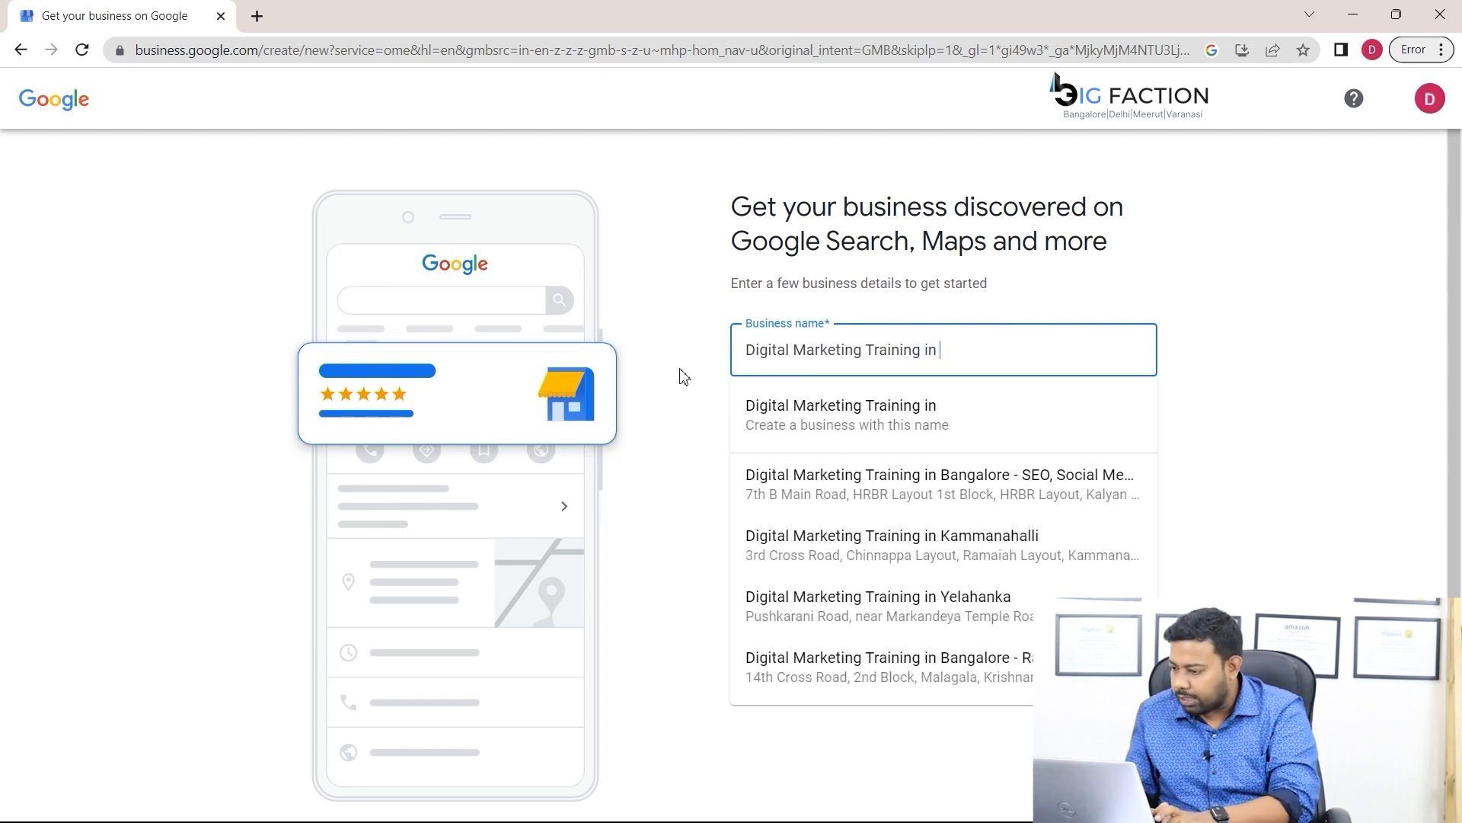
pyautogui.write('Ban')
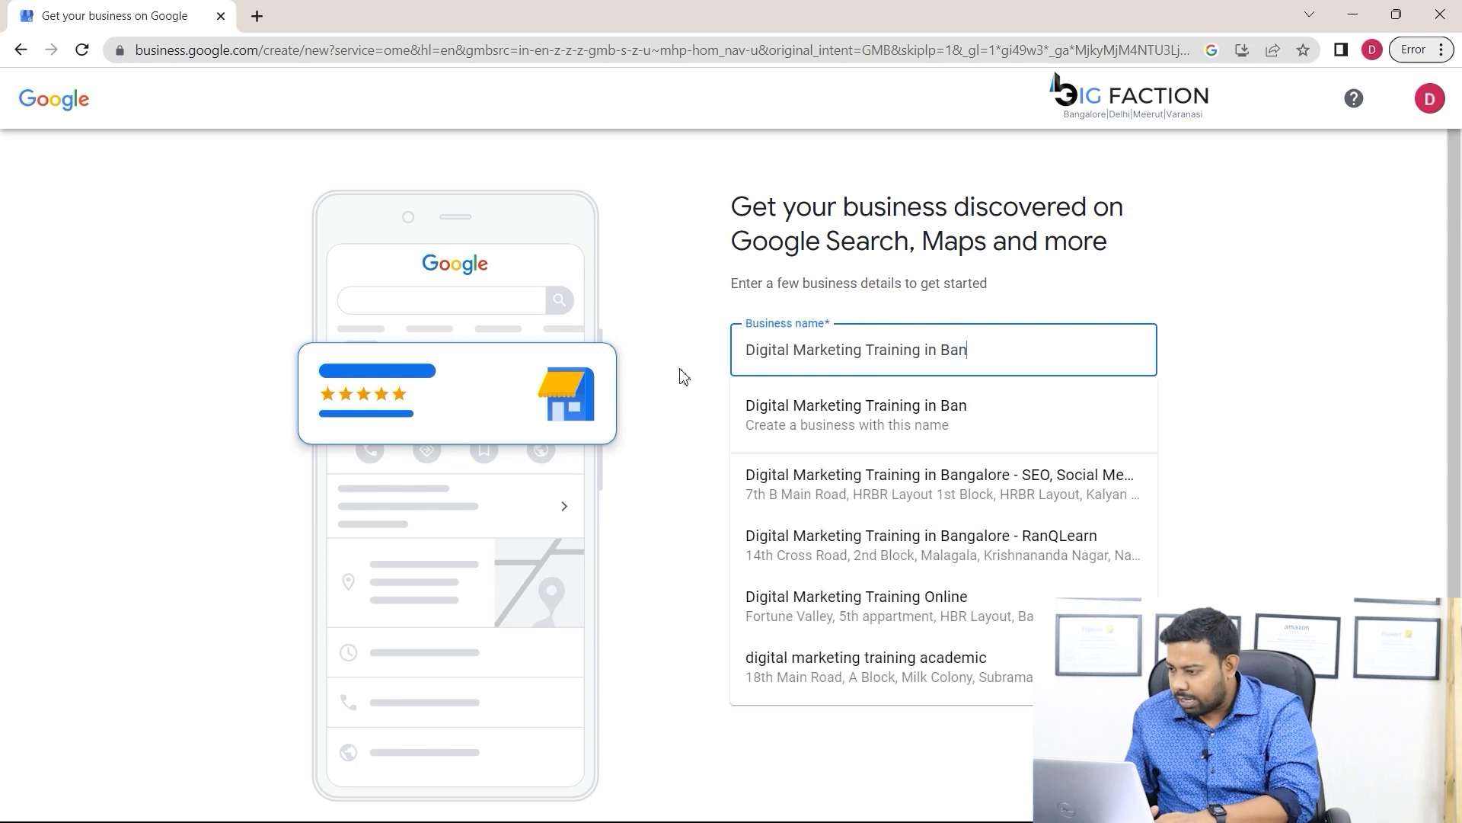
pyautogui.write('glore')
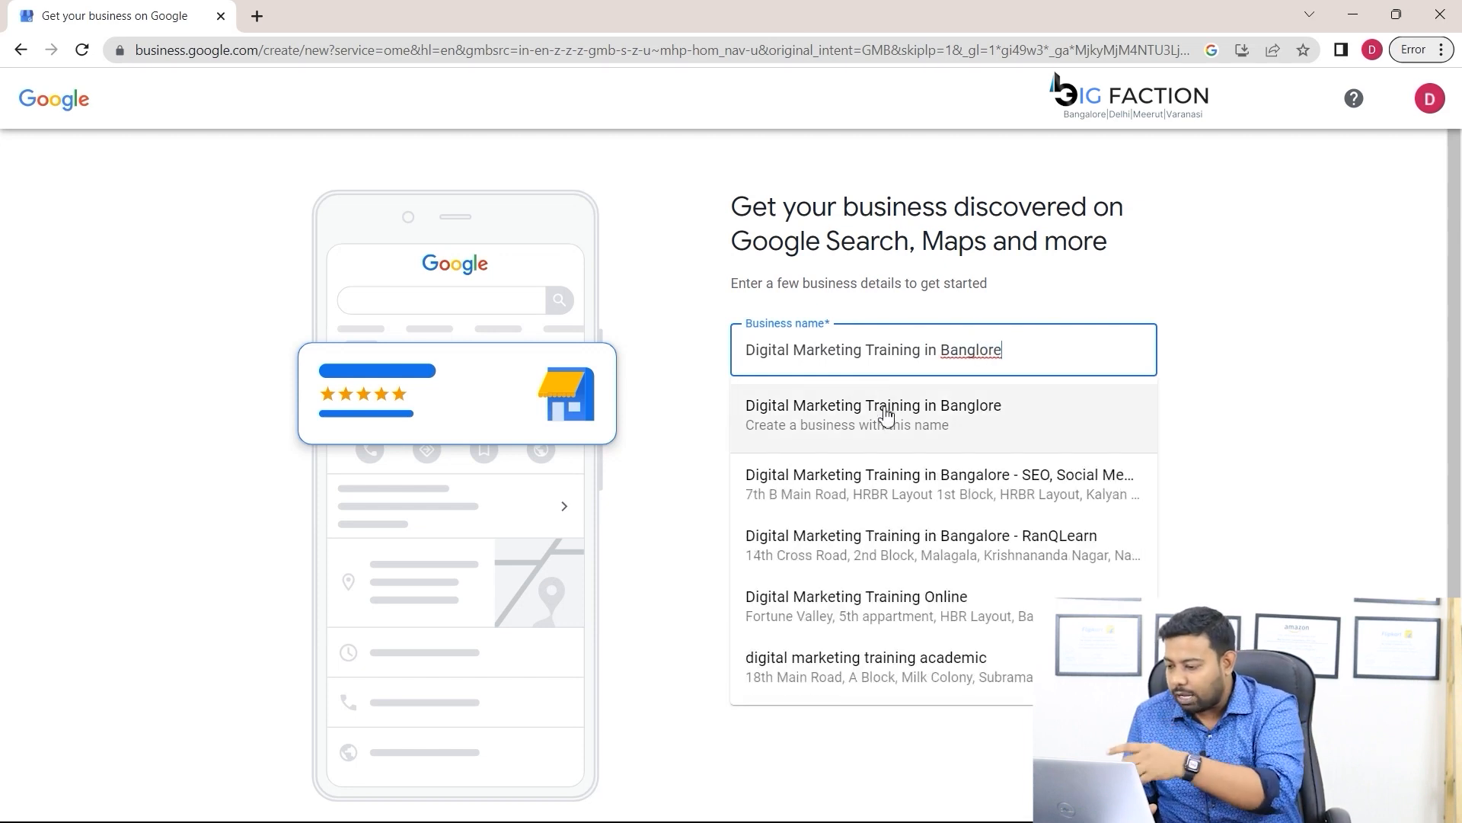
pyautogui.click(819, 425)
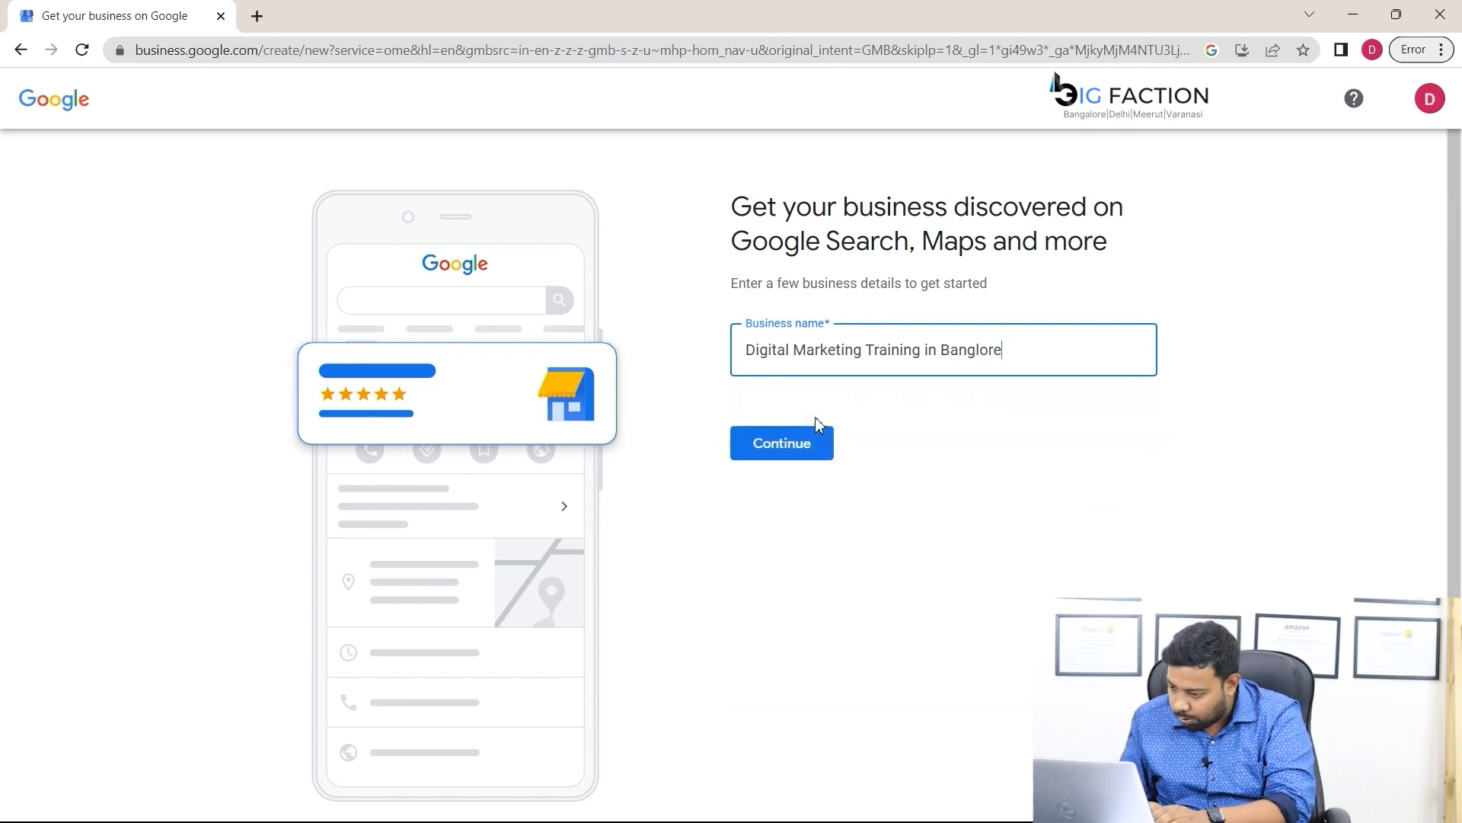
pyautogui.click(794, 451)
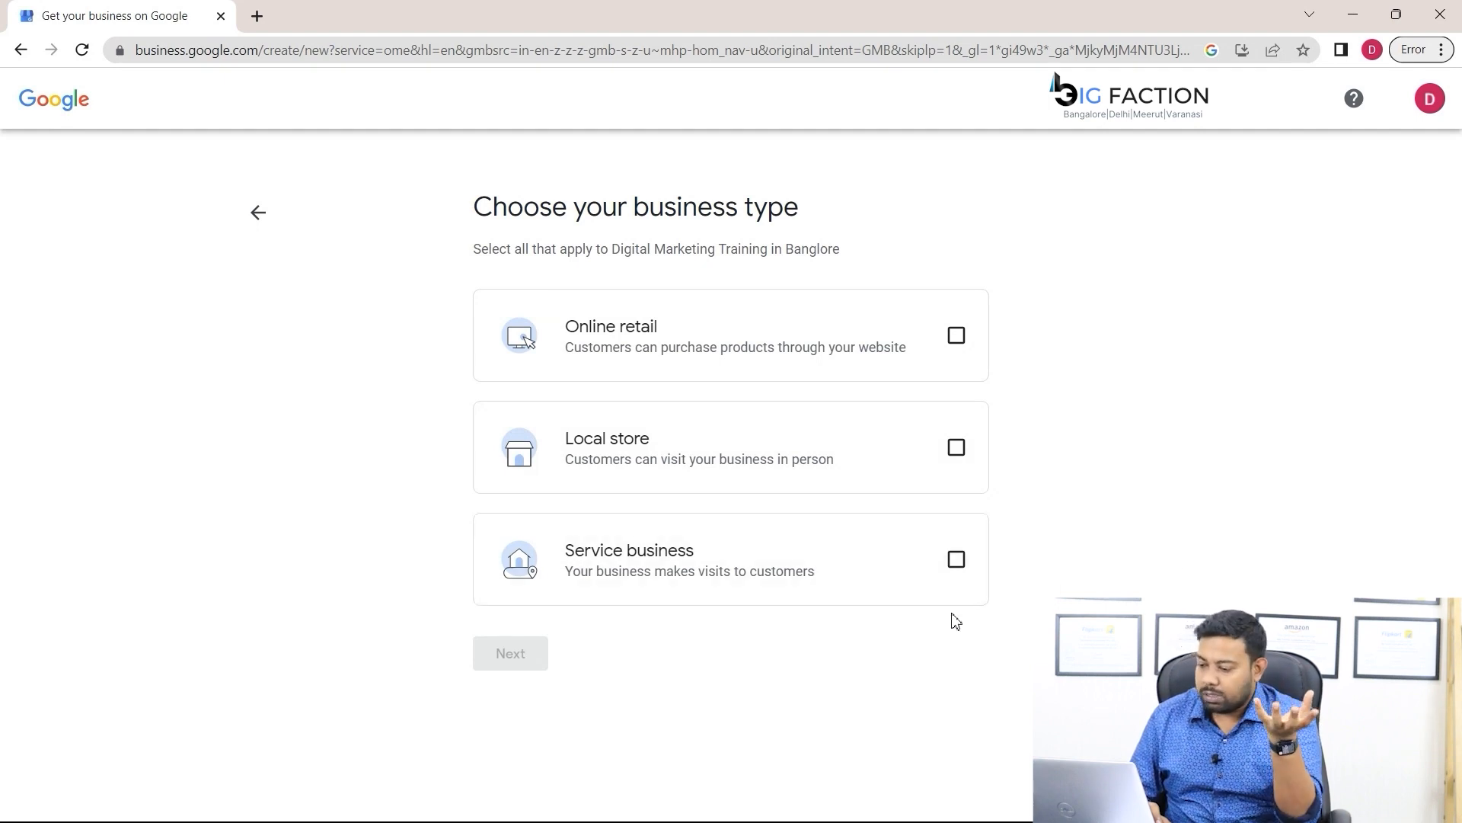
# Step: Mark the business as a service business and continue to the category step
pyautogui.click(957, 560)
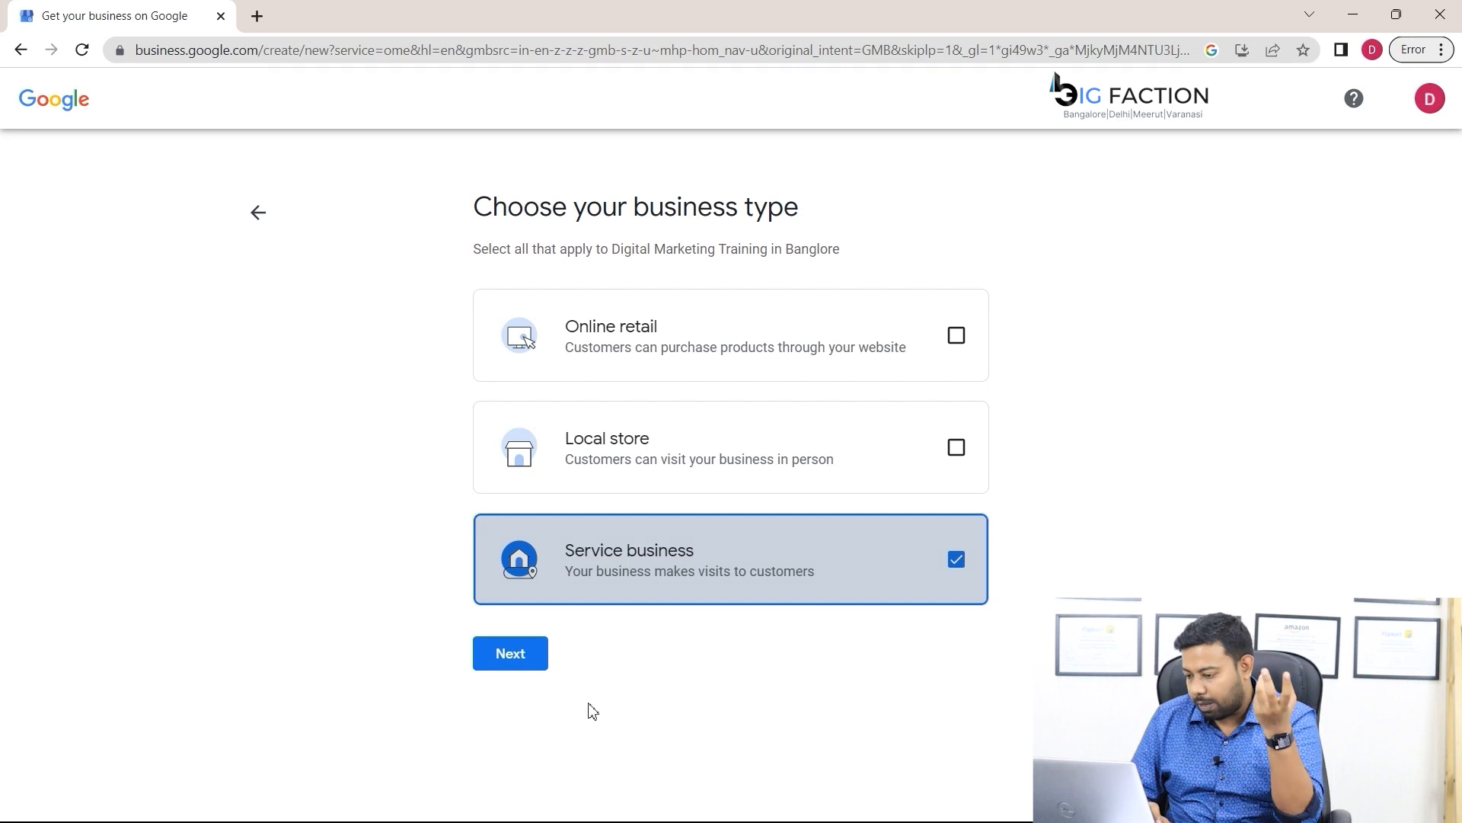
pyautogui.click(509, 664)
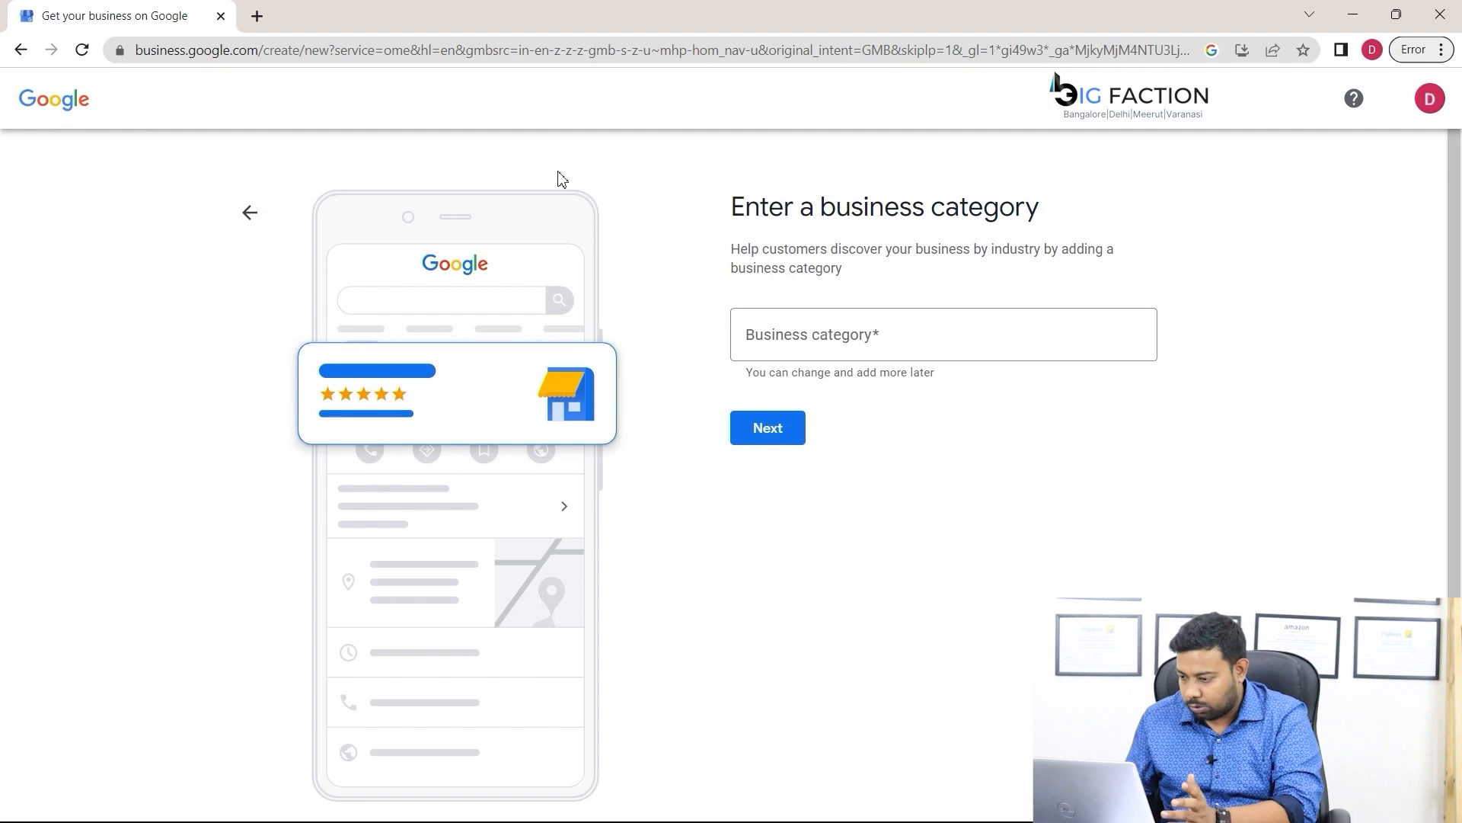
# Step: Search 'internet mar' and set the business category to Internet marketing service
pyautogui.click(864, 334)
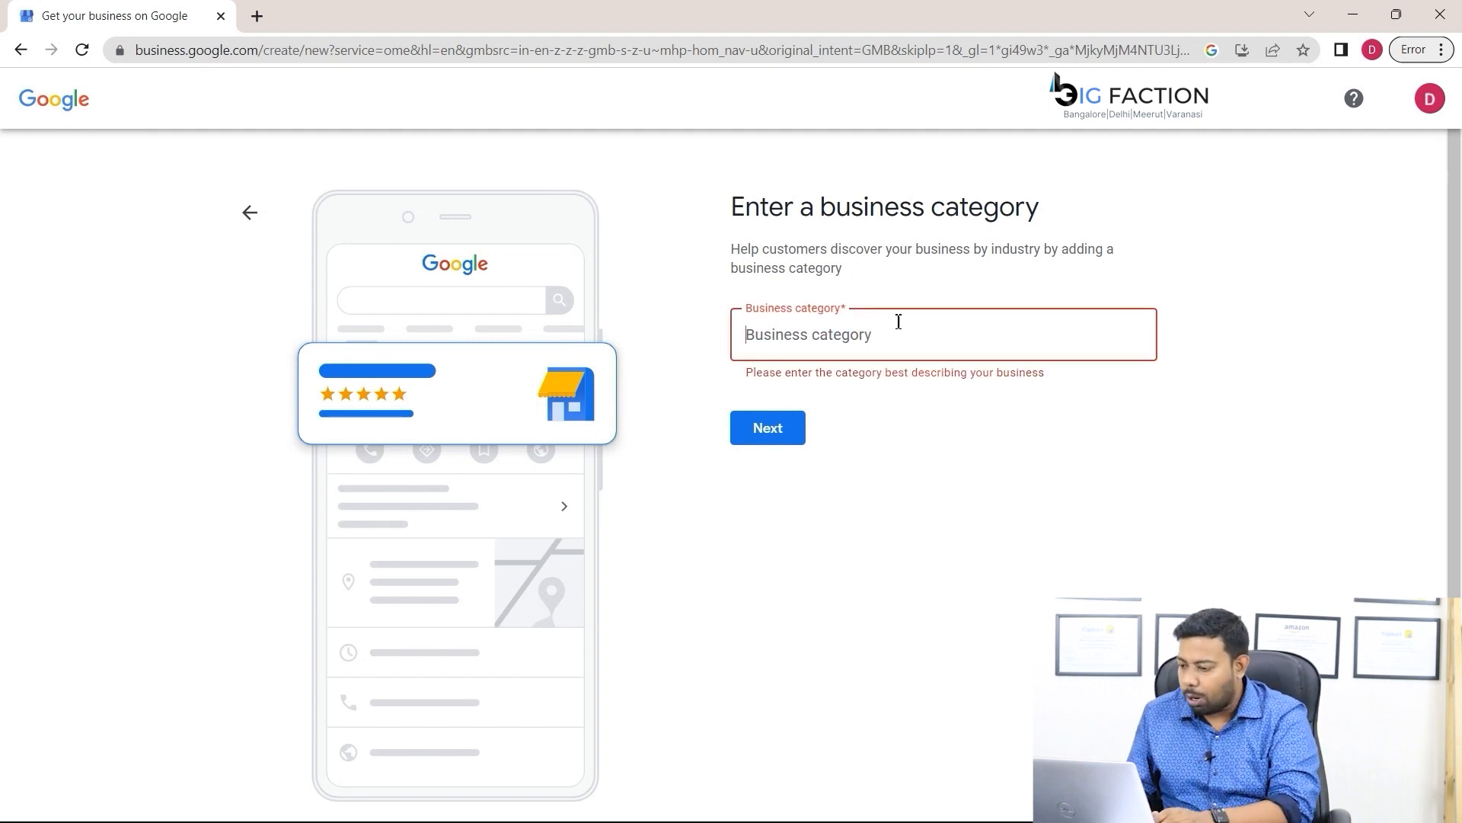
pyautogui.write('i')
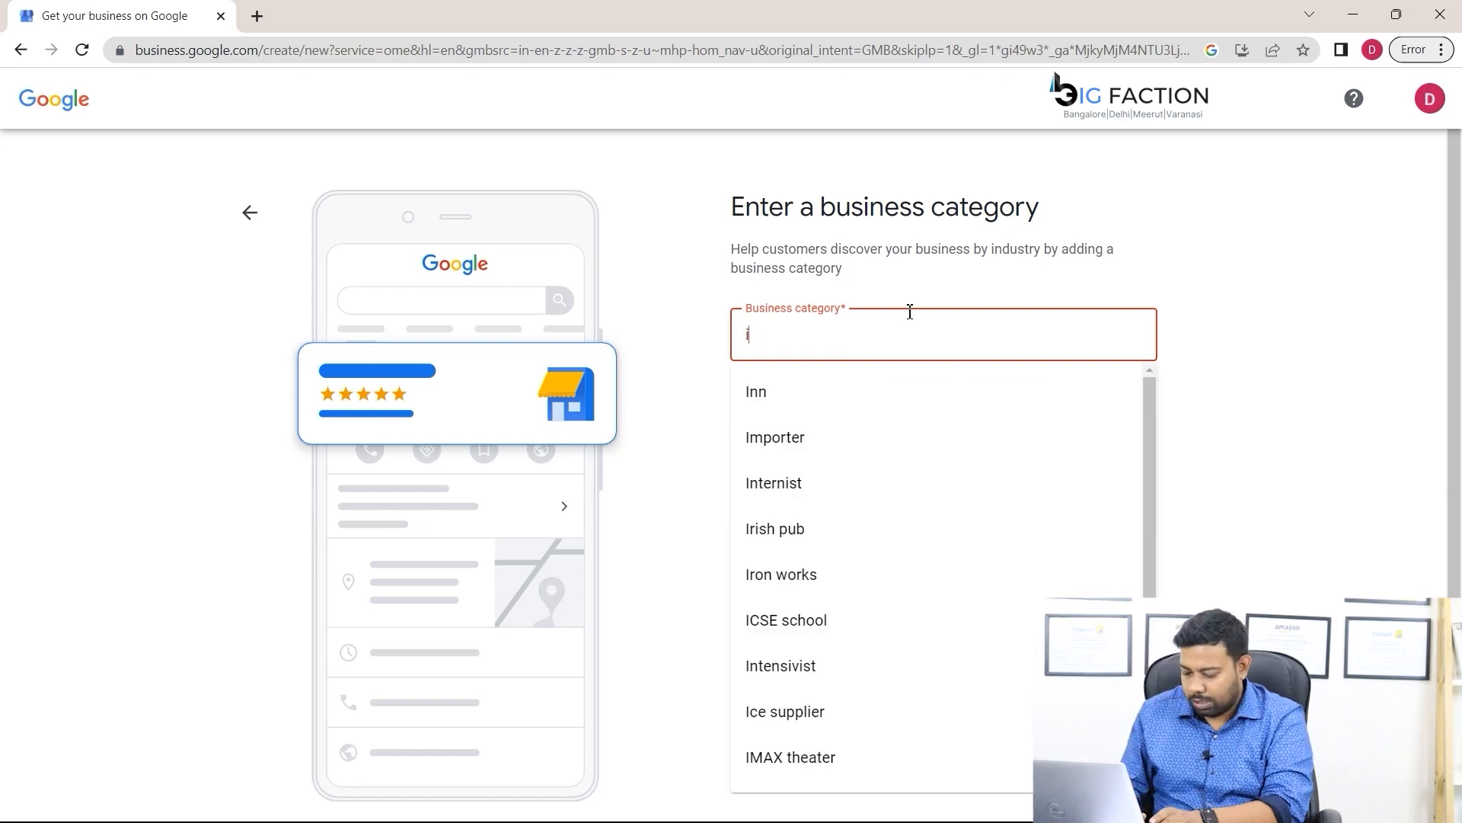
pyautogui.write('nter')
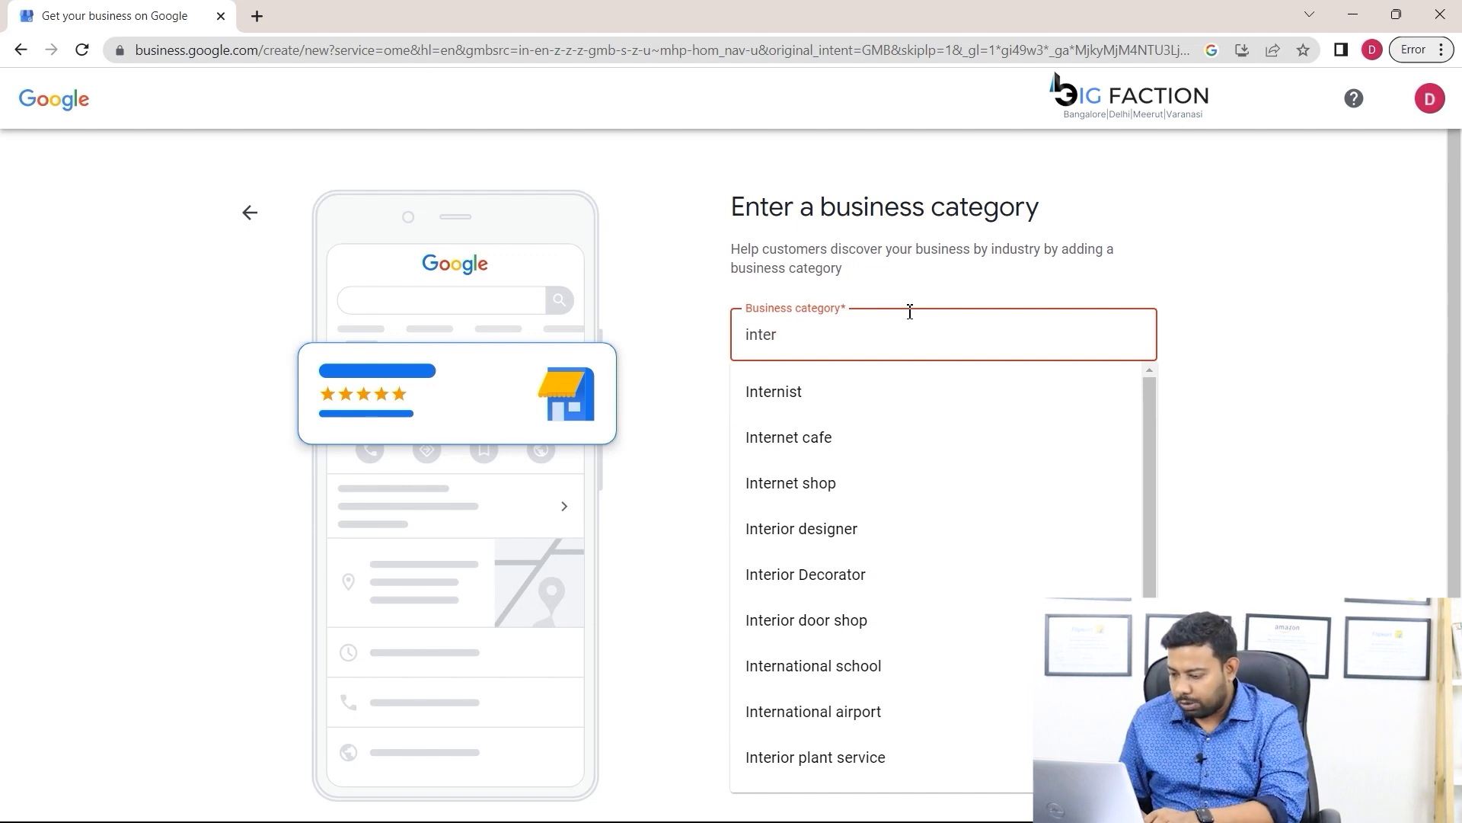
pyautogui.write('net')
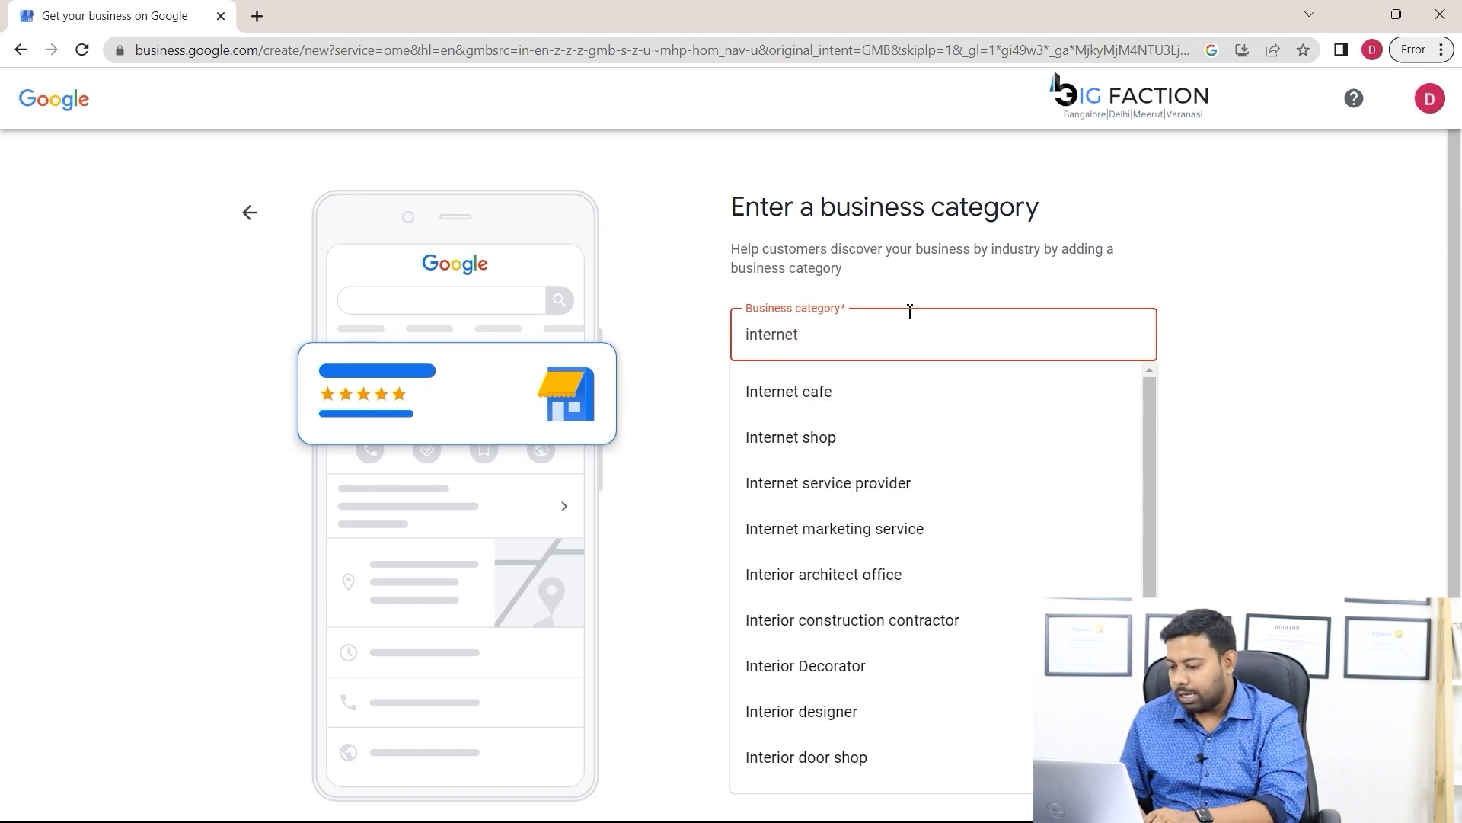
pyautogui.write(' mar')
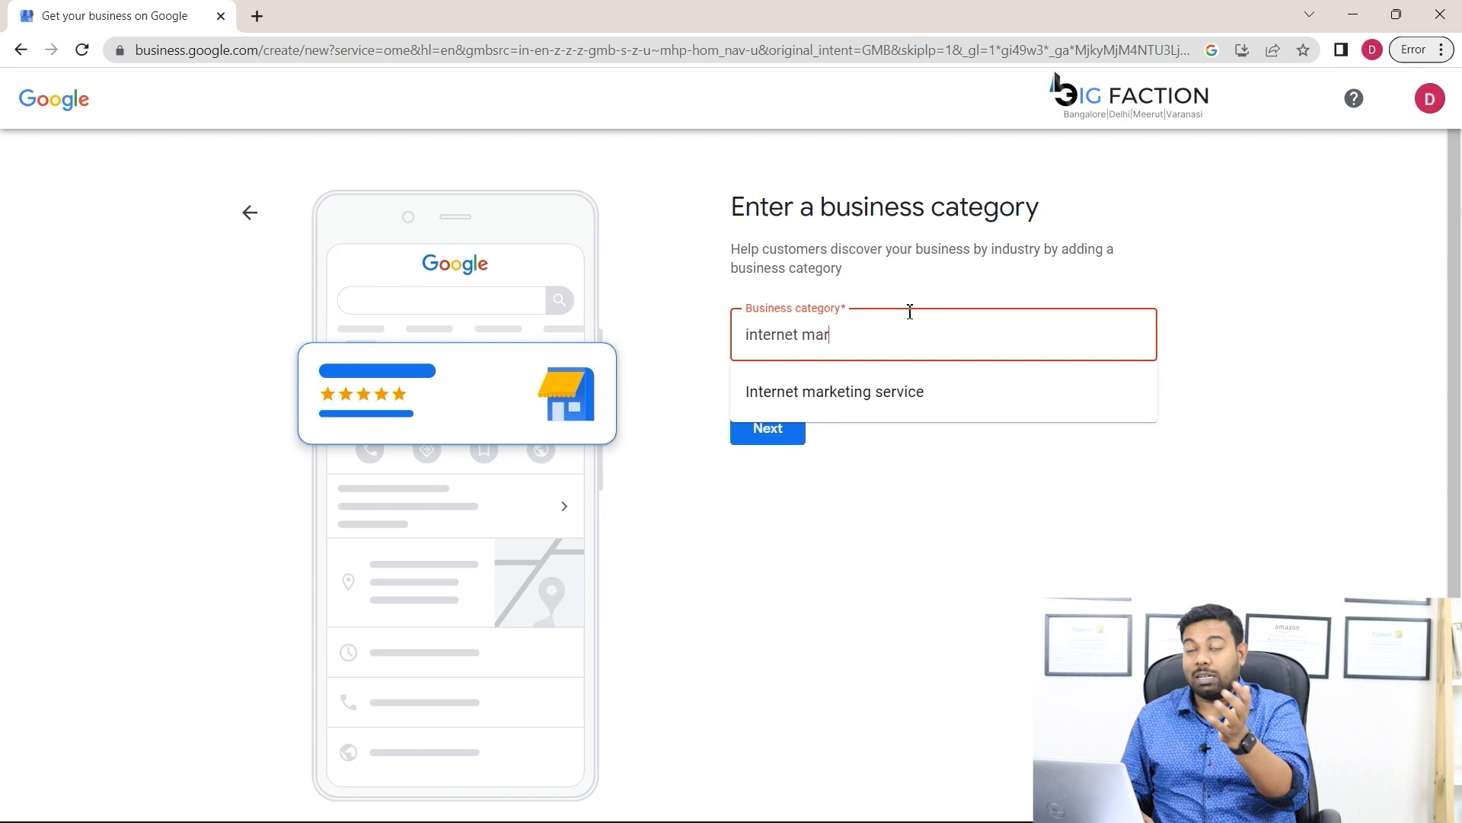
pyautogui.click(780, 399)
pyautogui.click(772, 434)
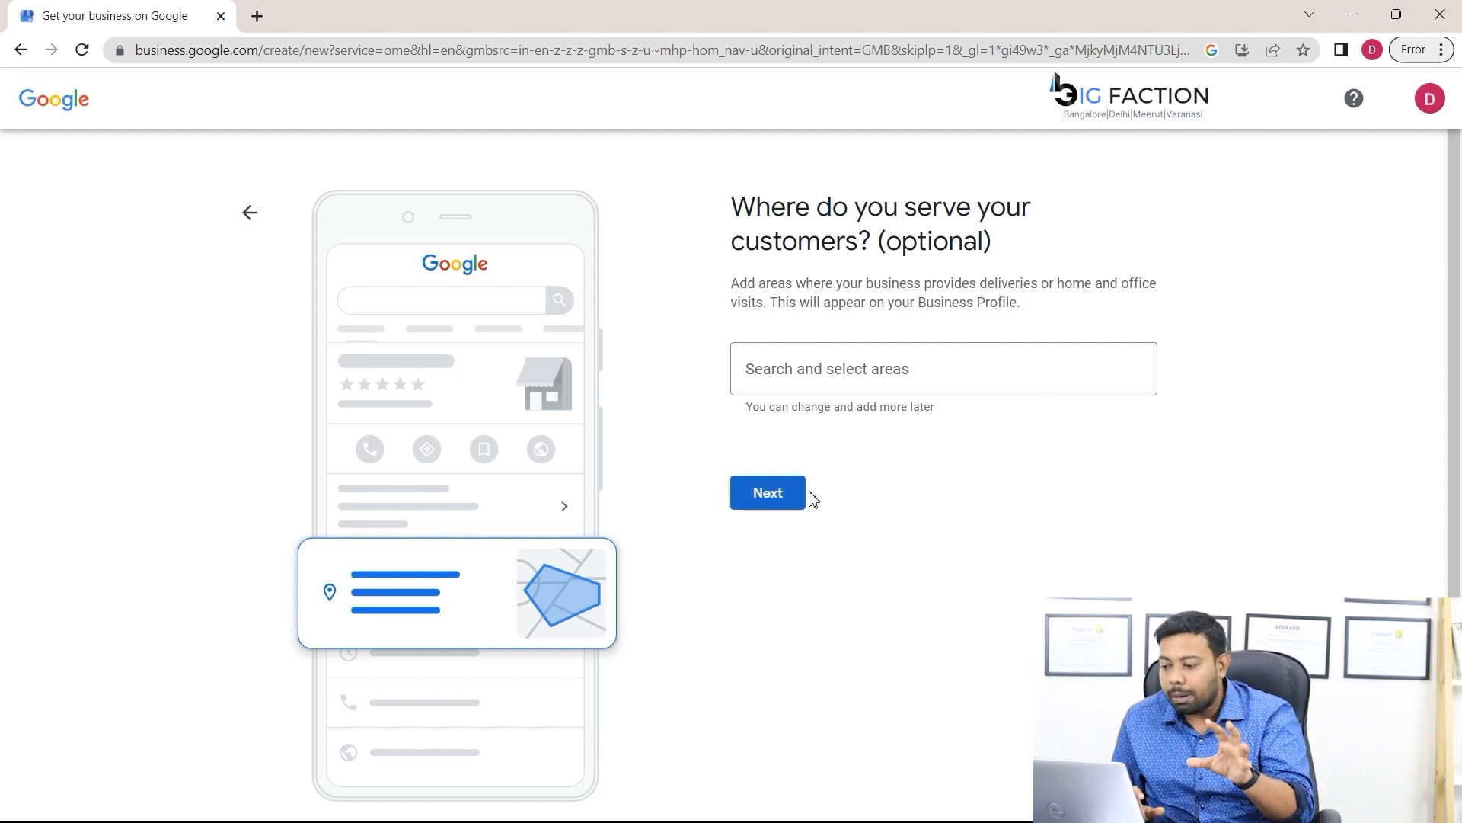
pyautogui.click(848, 372)
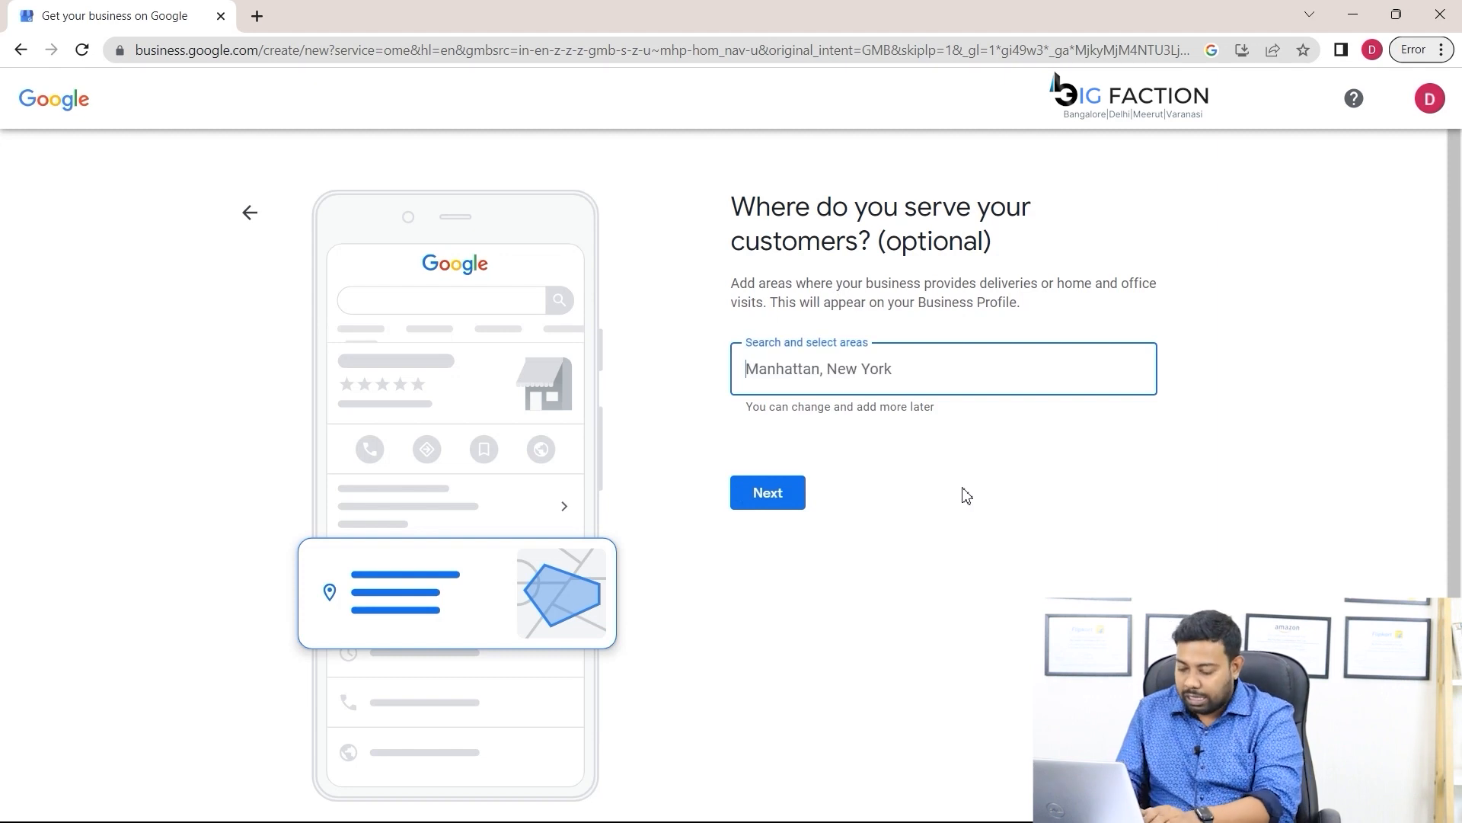
# Step: Search 'Banglore' and add Bangalore, Karnataka, India as the service area
pyautogui.write('Banglore')
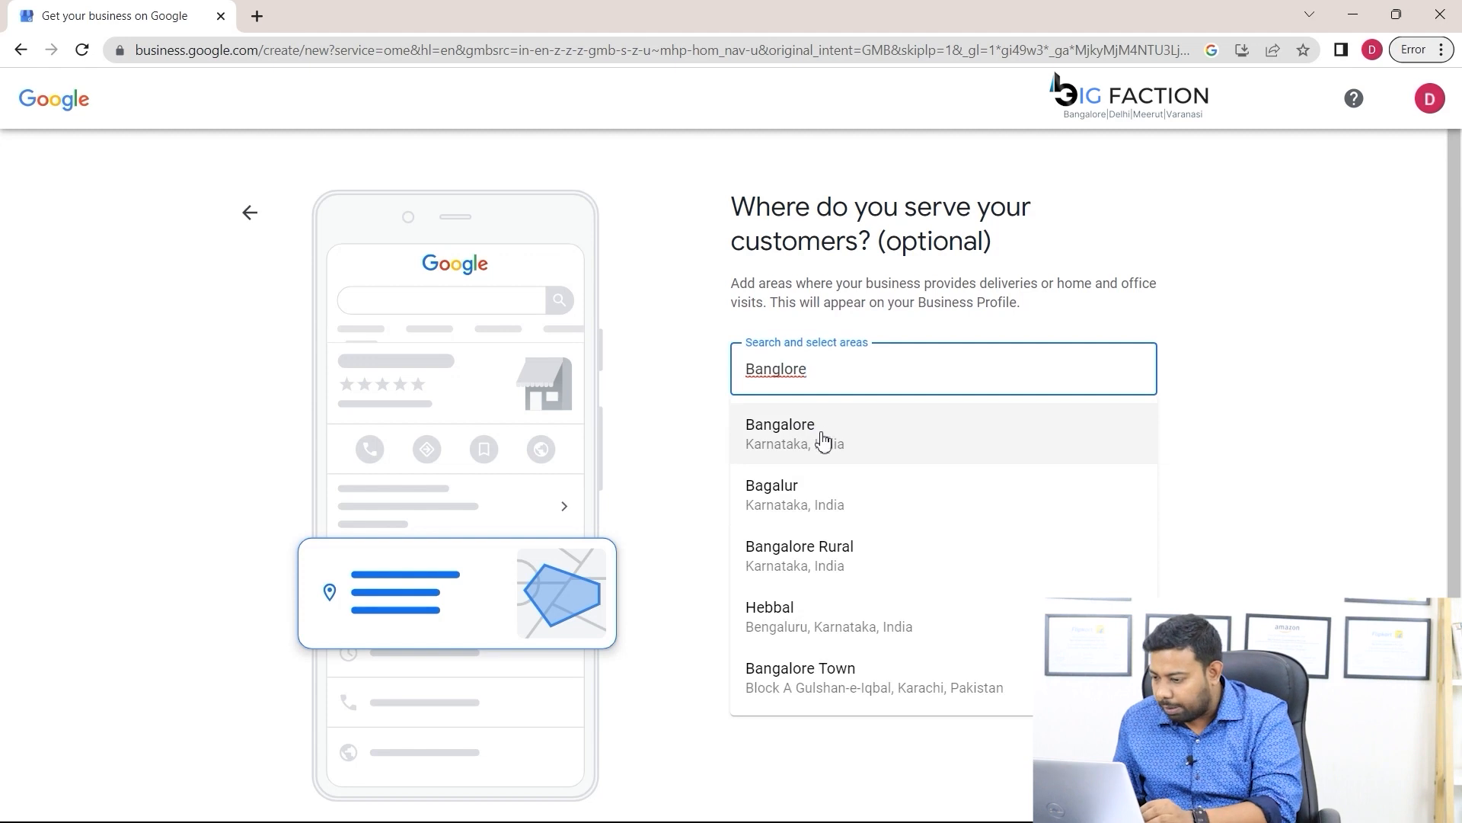
pyautogui.click(824, 440)
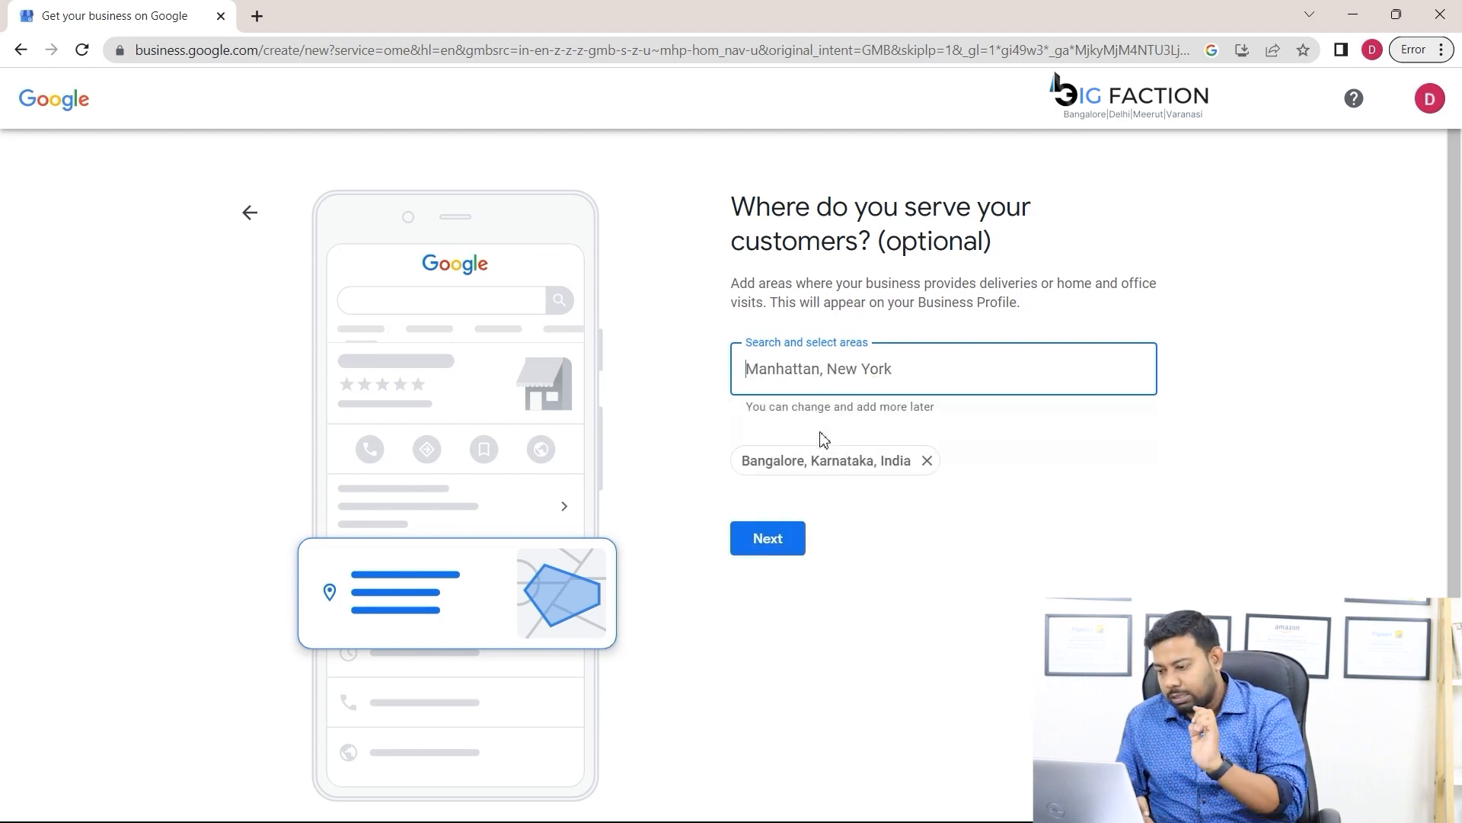
pyautogui.click(771, 541)
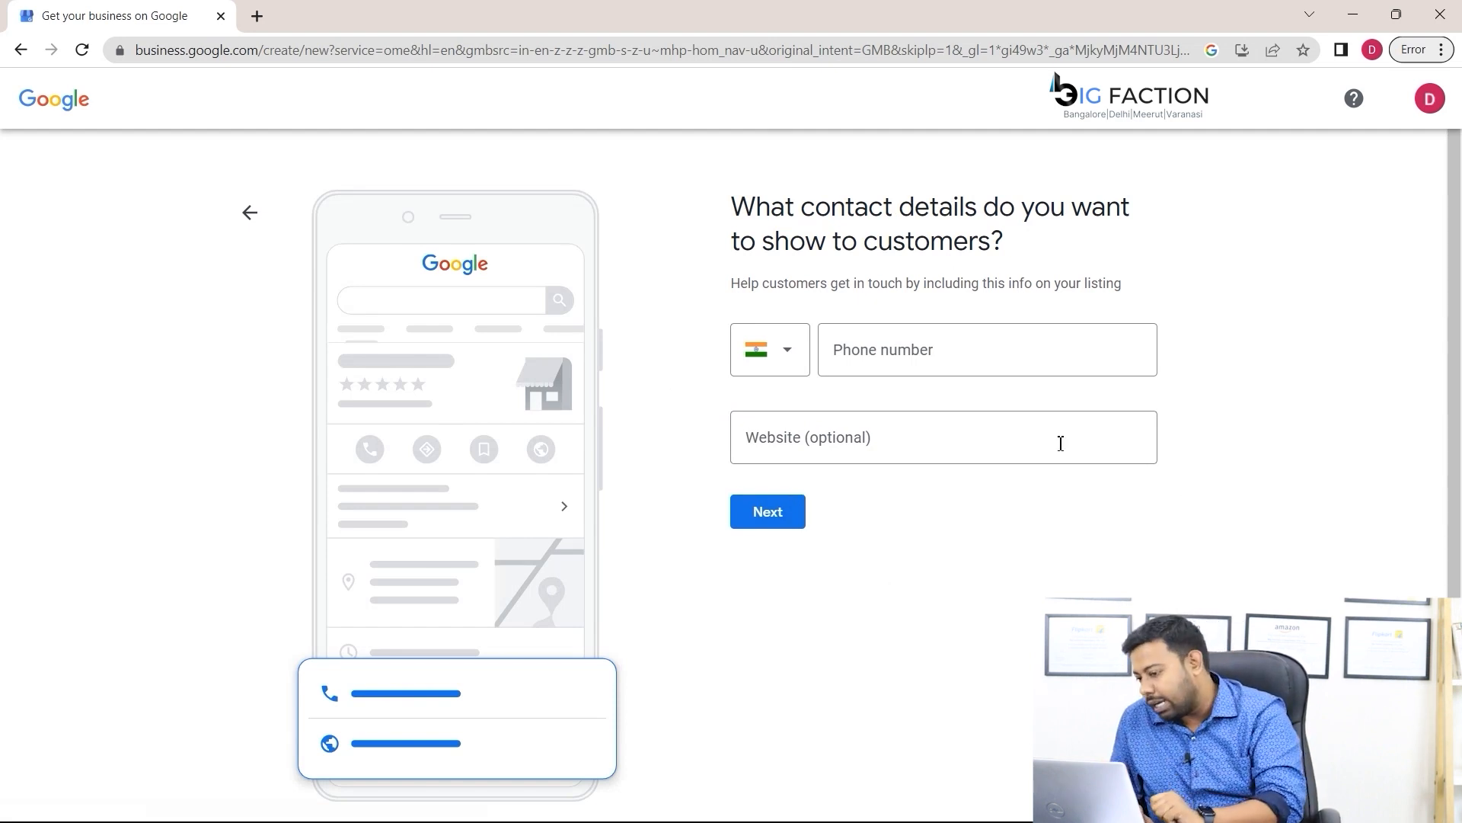
pyautogui.click(922, 349)
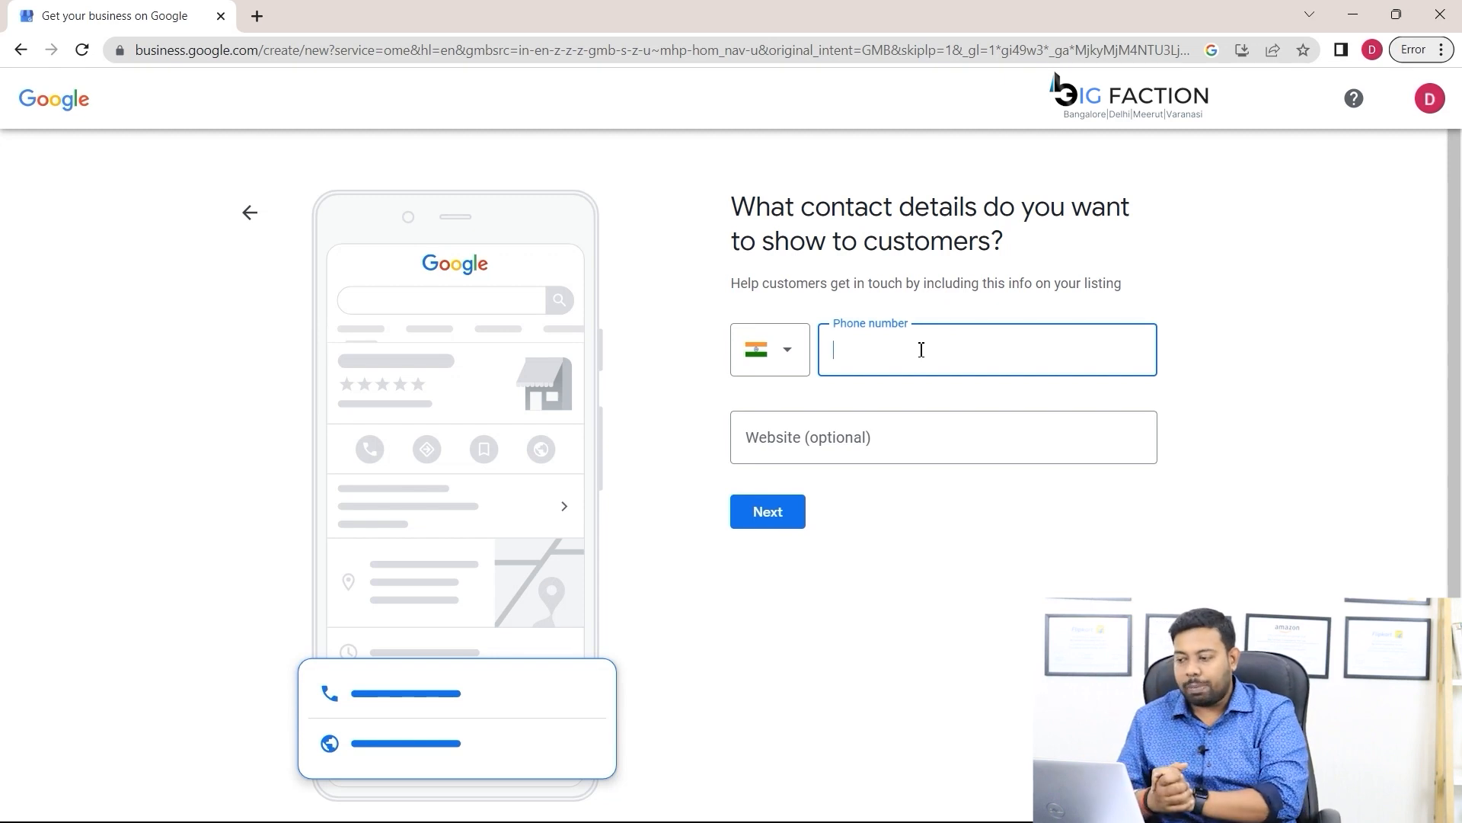
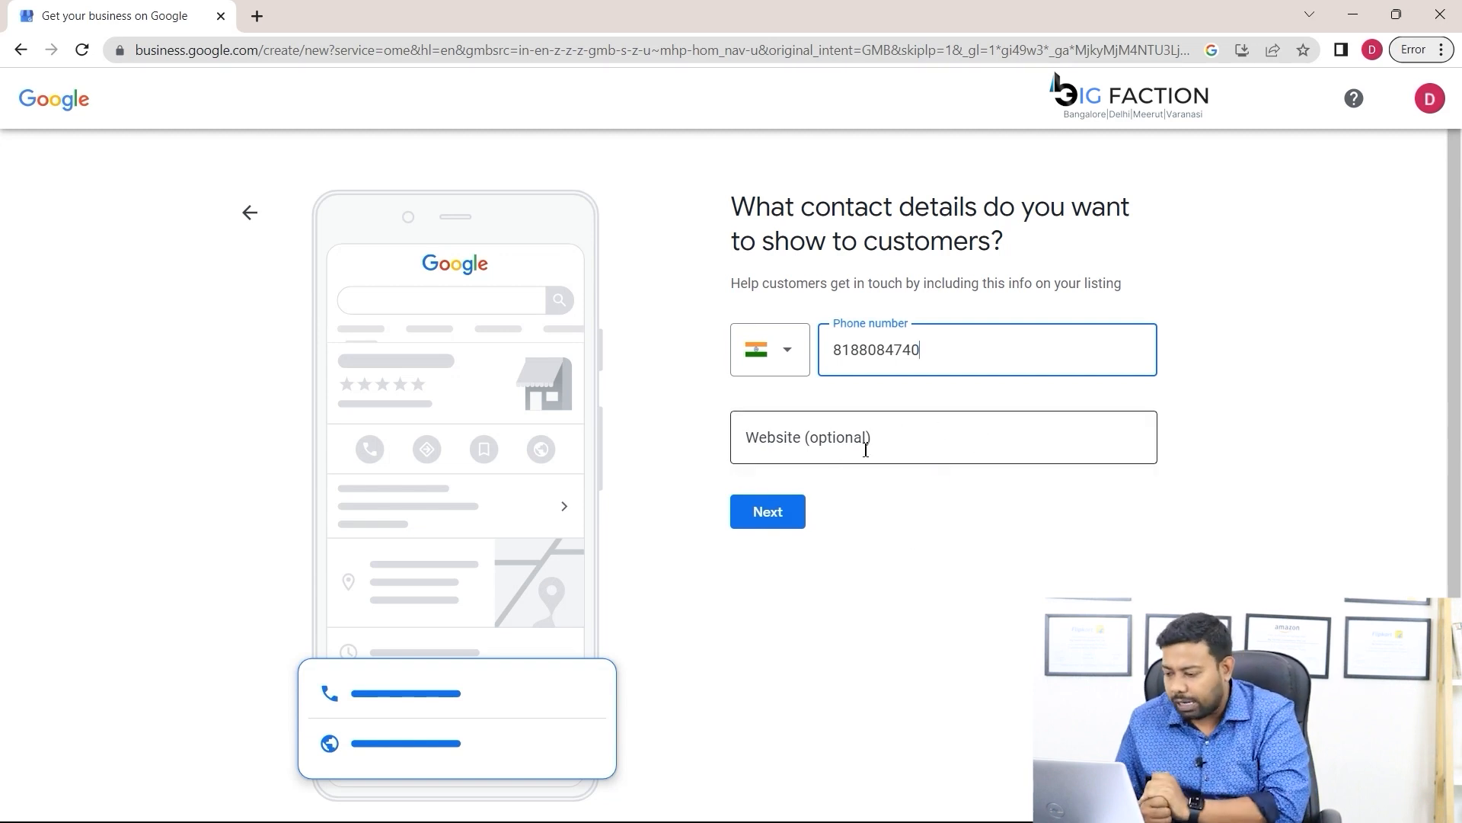
# Step: Enter the business phone number as the only contact detail, leaving Website empty, and submit
pyautogui.click(771, 510)
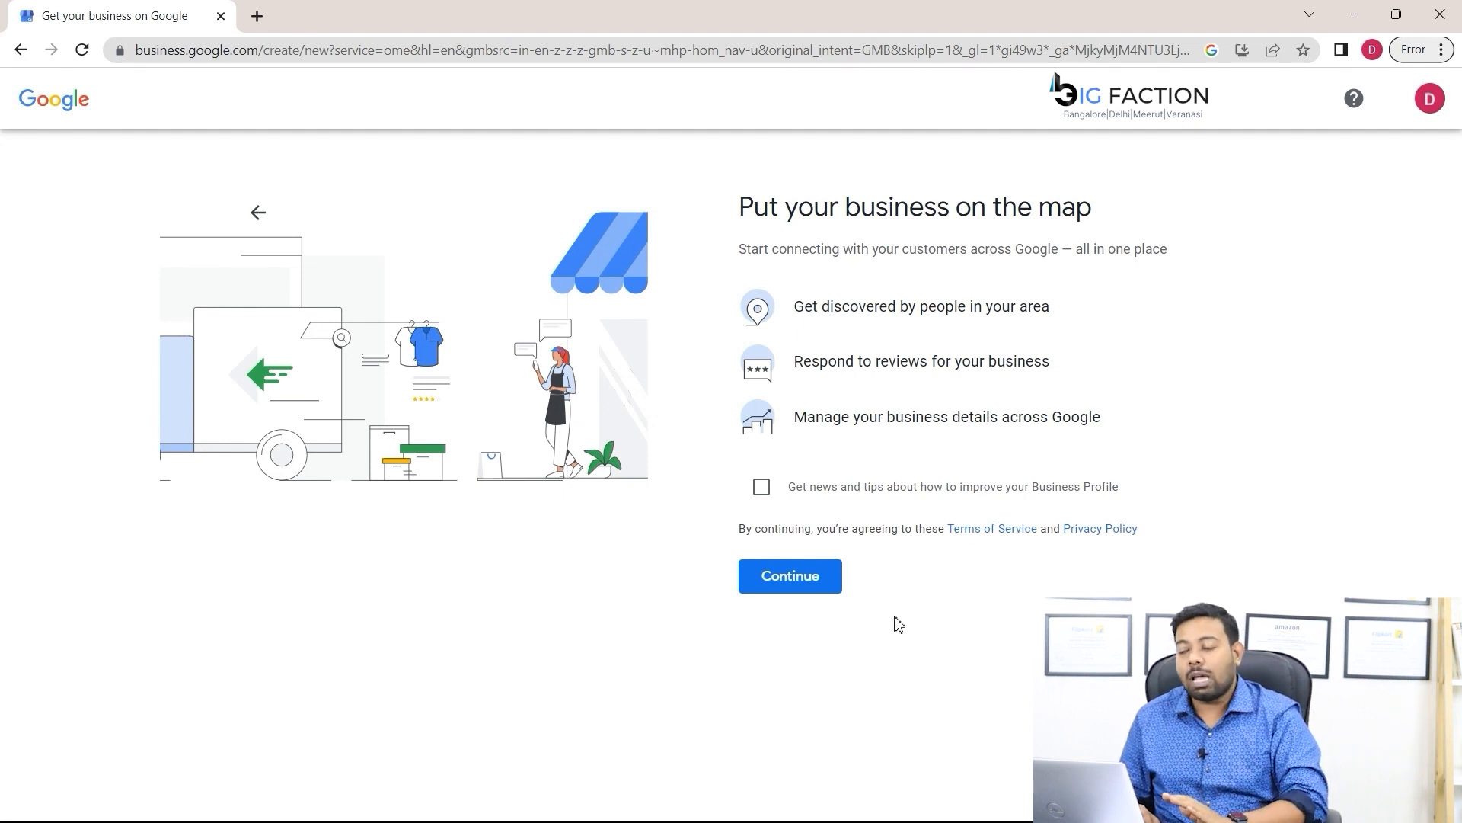
# Step: Opt in to Business Profile news and tips and accept the terms to continue
pyautogui.click(762, 487)
pyautogui.click(812, 589)
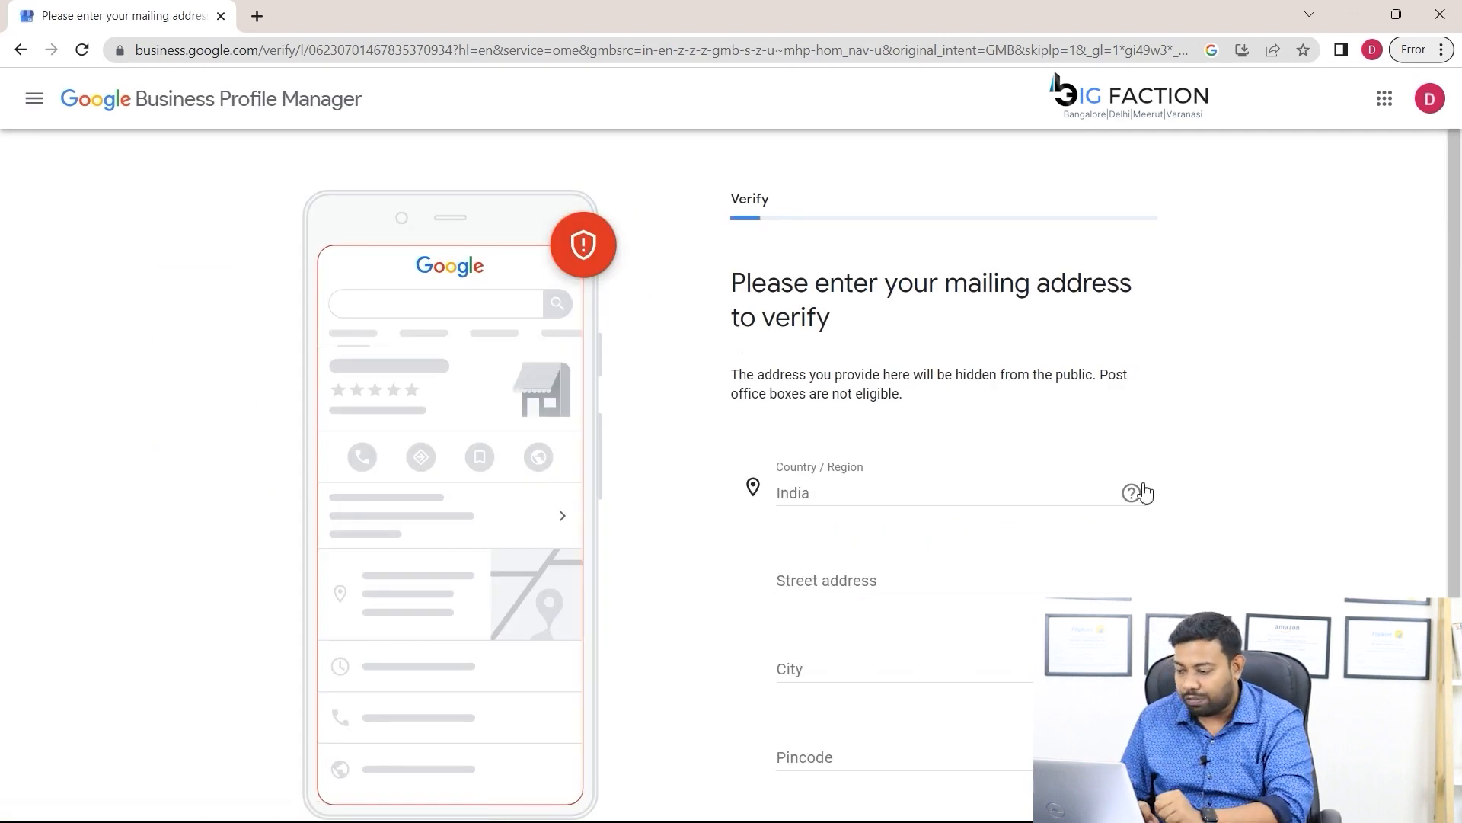
pyautogui.scroll(-1, 1005, 563)
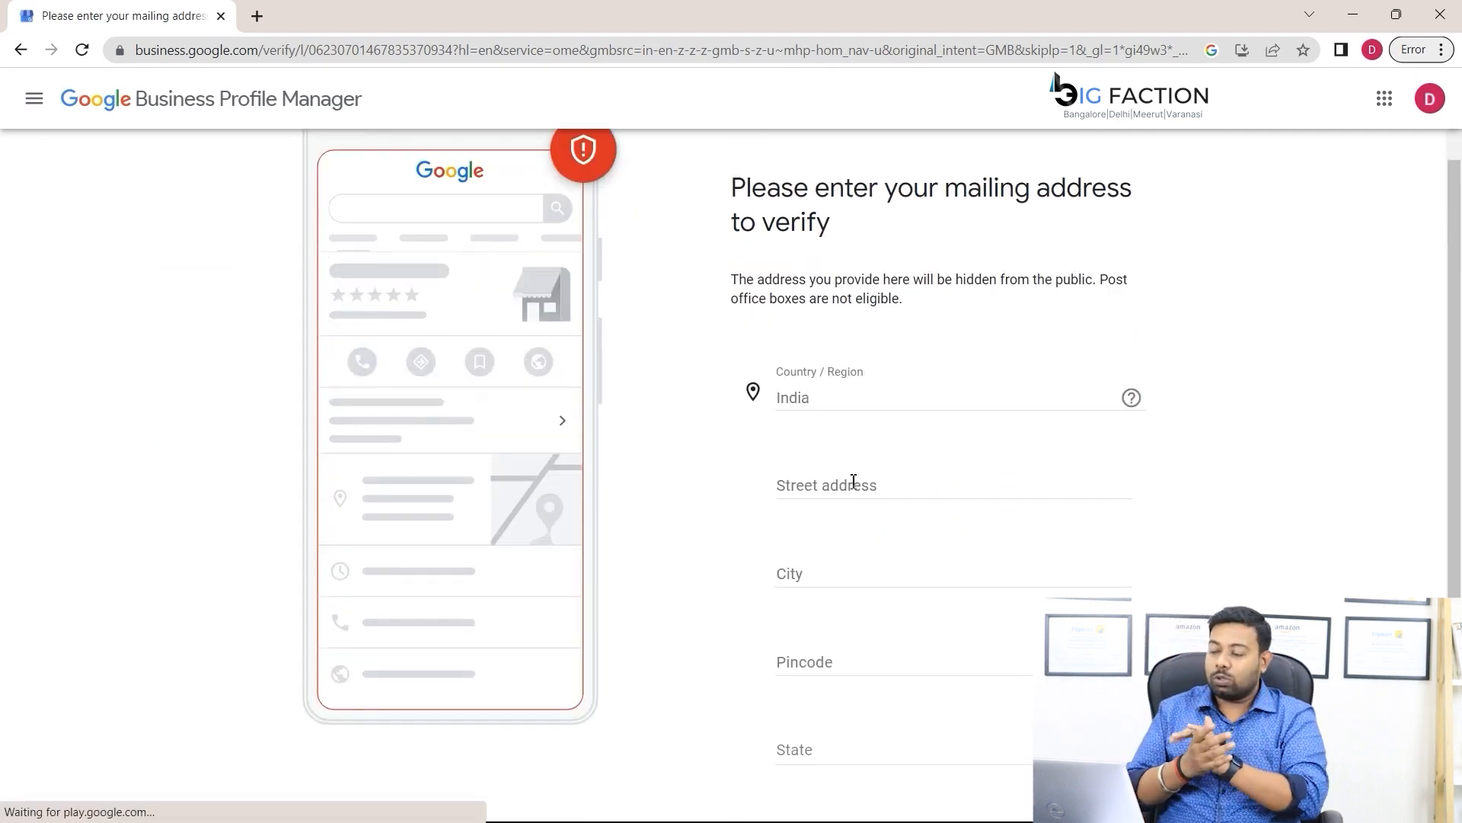
pyautogui.scroll(1, 852, 482)
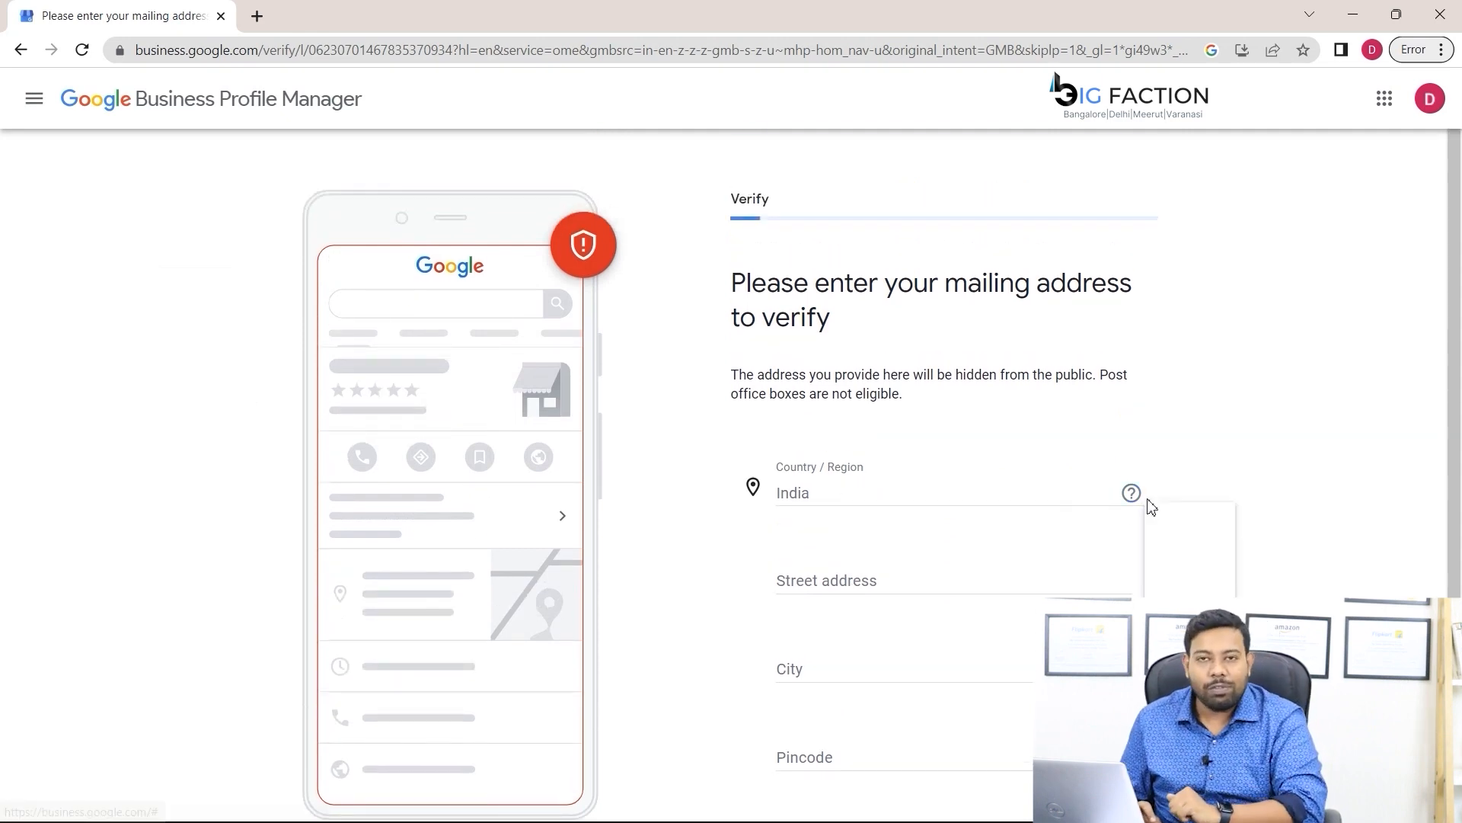
pyautogui.scroll(-1, 1149, 506)
# Step: Fill in the mailing address street, city Bangalore and pincode, accepting the suggestion so State fills in
pyautogui.click(834, 484)
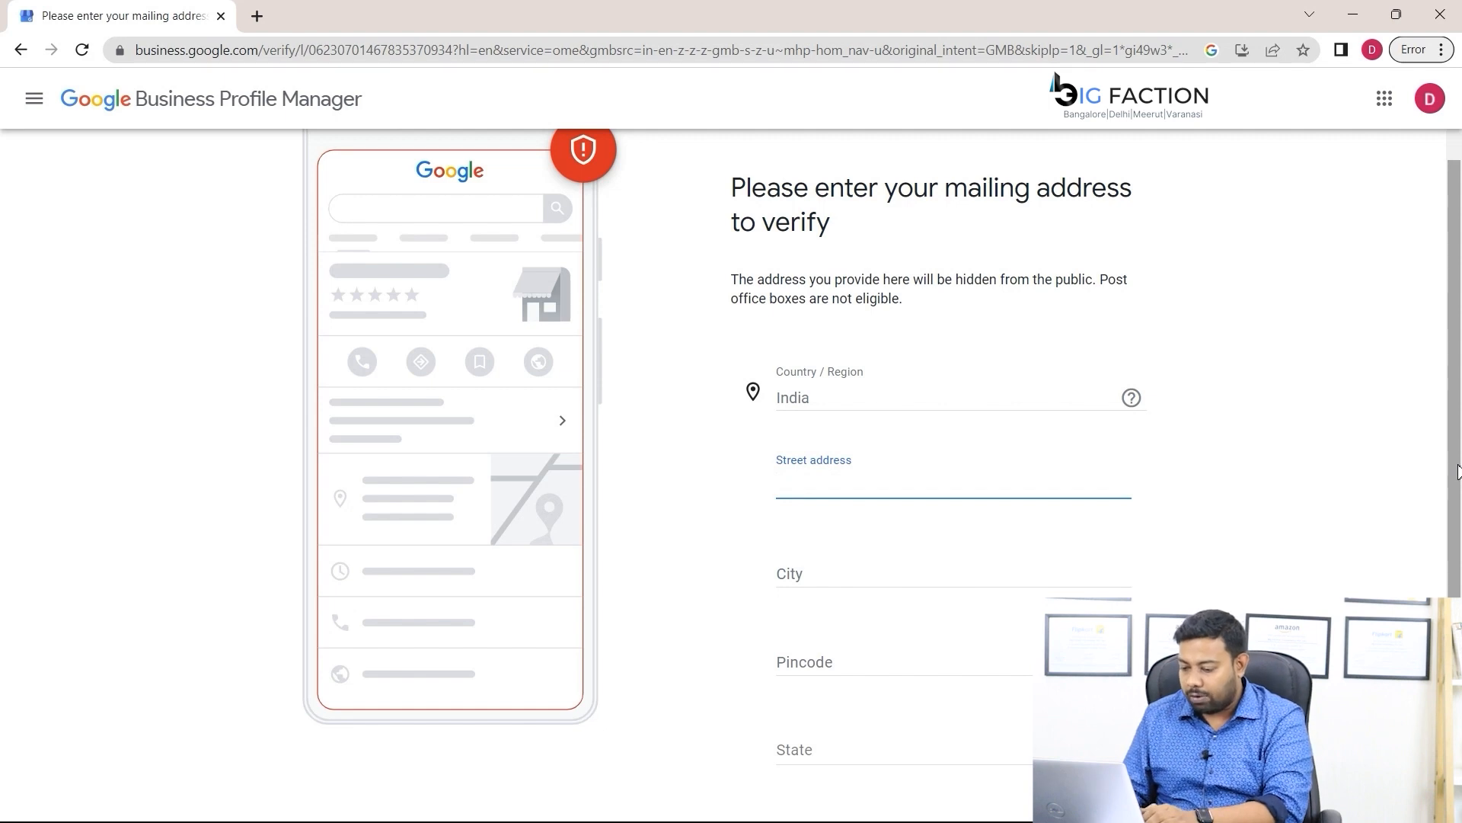
pyautogui.write('Elect')
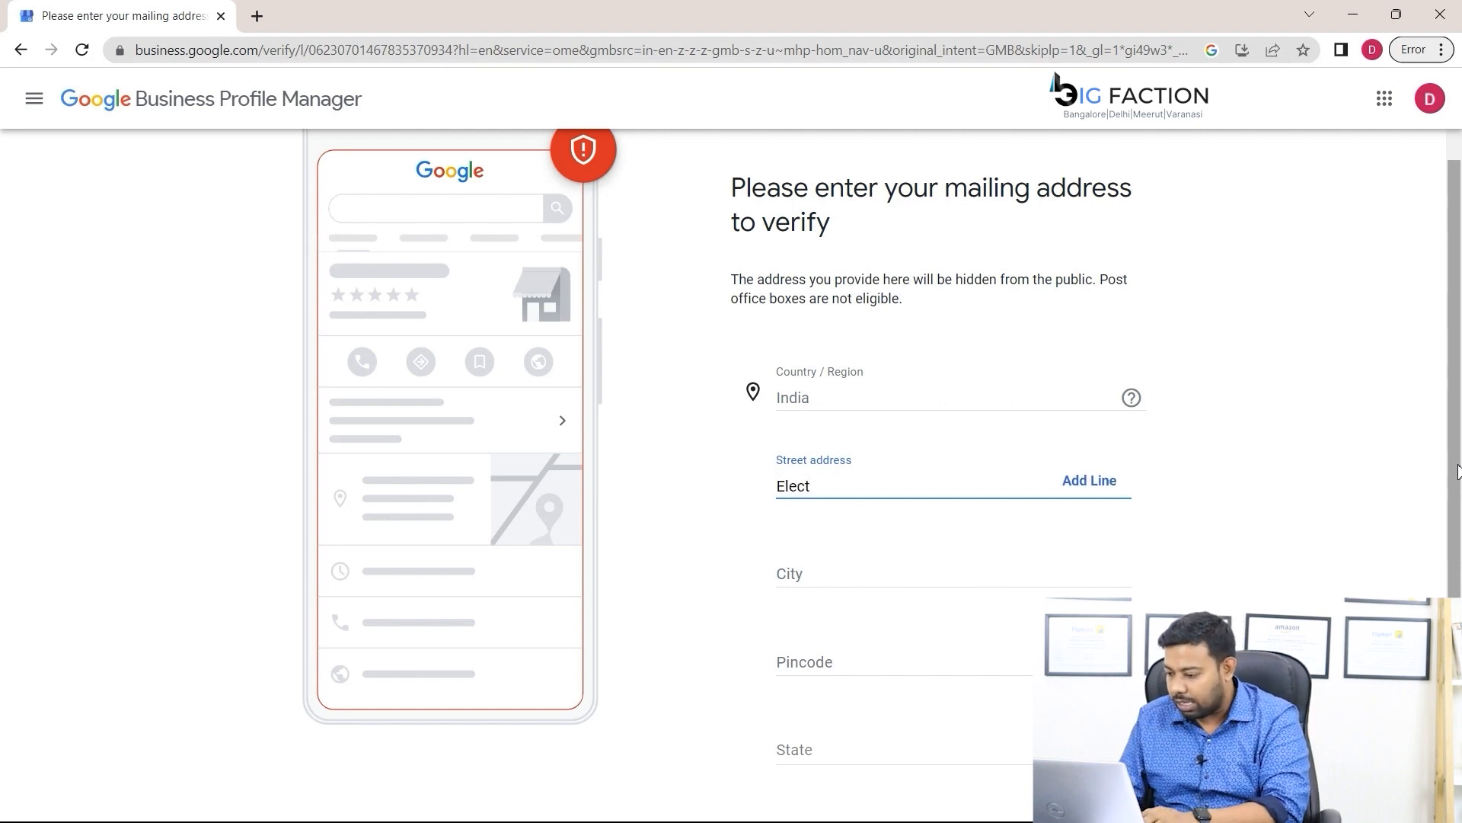
pyautogui.write('ronic ')
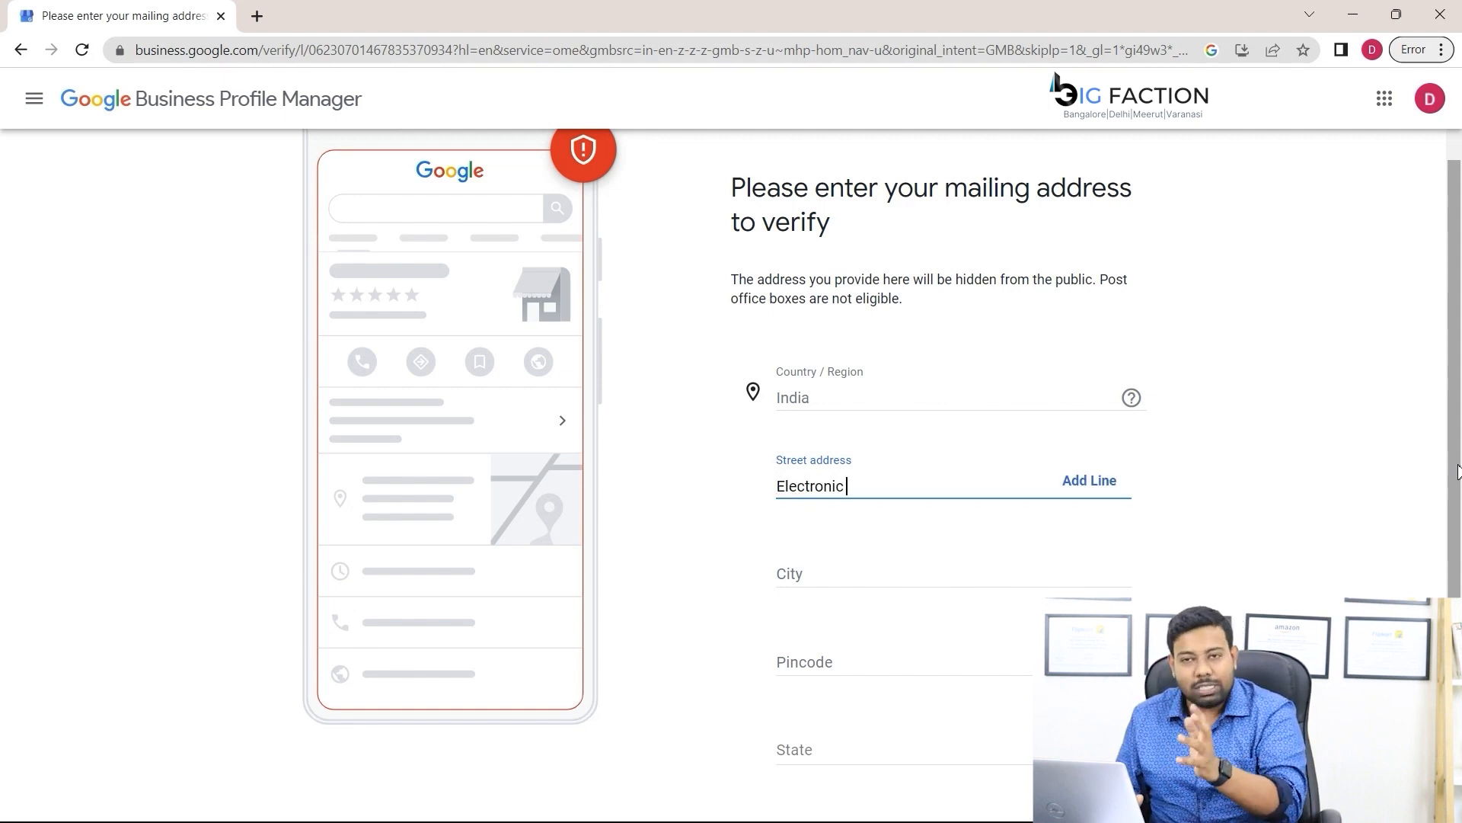
pyautogui.write('City')
pyautogui.click(886, 577)
pyautogui.write('Banglore')
pyautogui.press('Tab')
pyautogui.write('560100')
pyautogui.click(935, 600)
pyautogui.scroll(2, 1210, 524)
pyautogui.scroll(-2, 1210, 524)
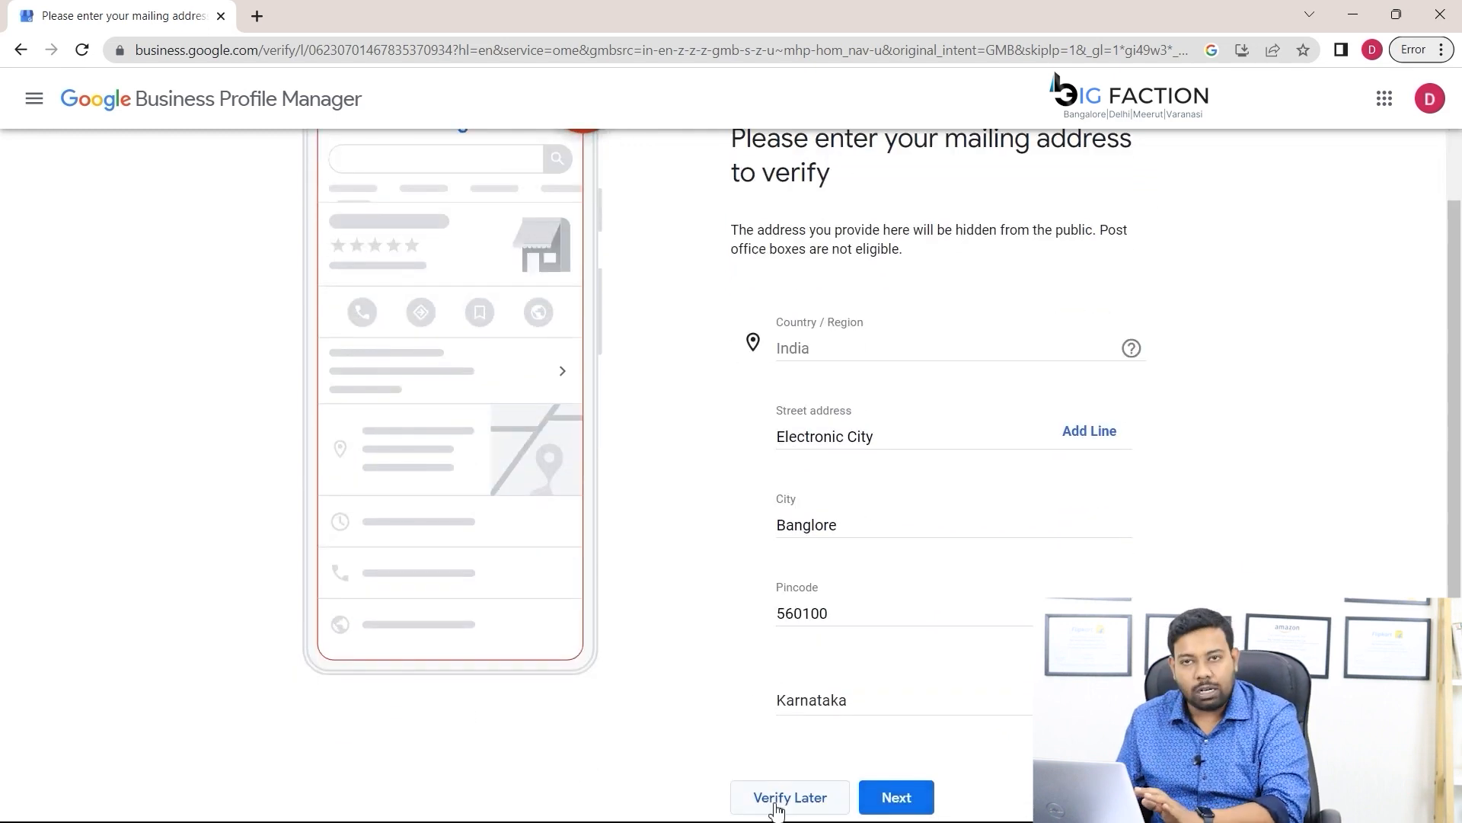
pyautogui.click(923, 798)
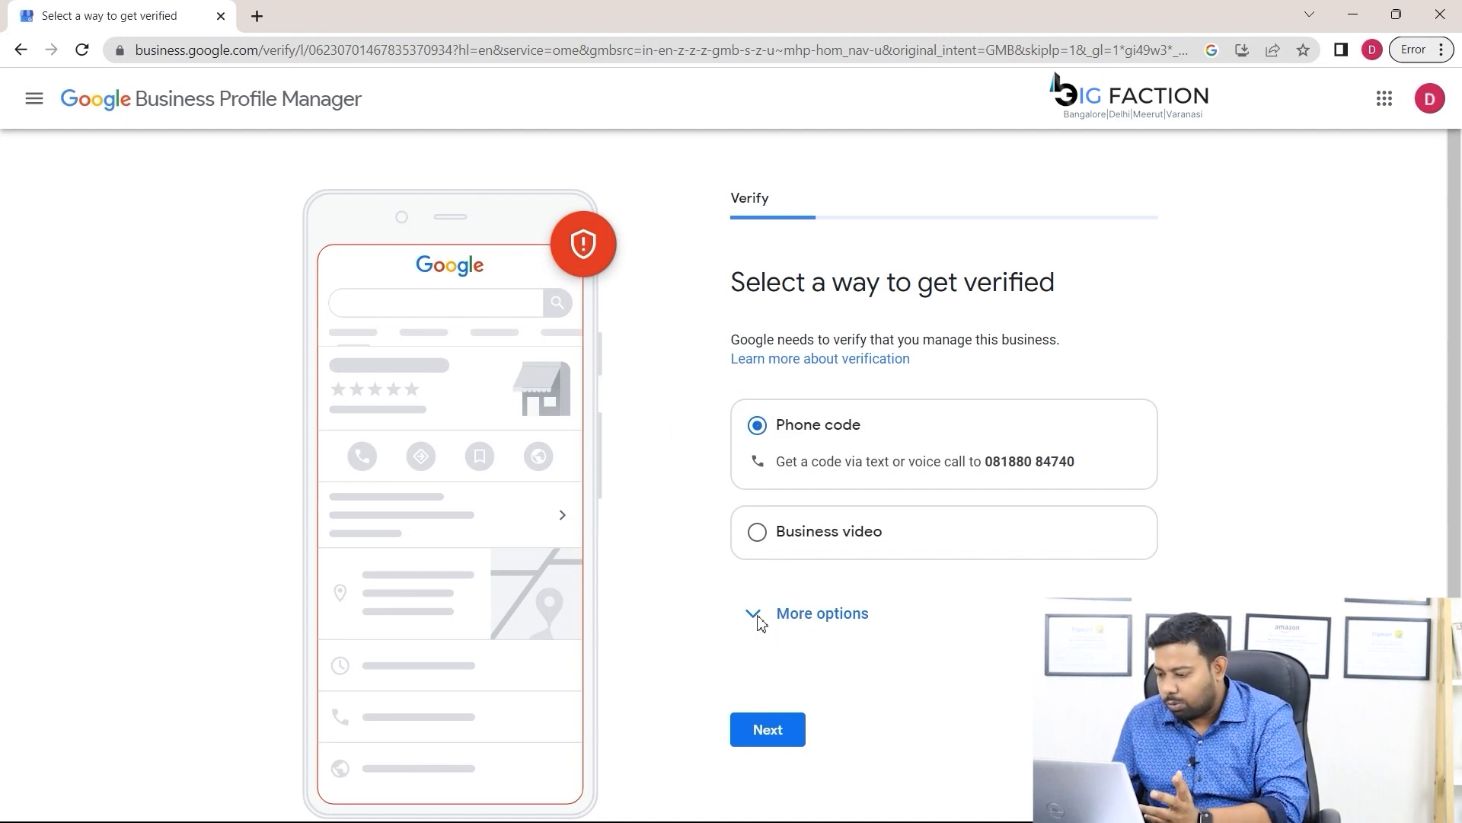
# Step: Expand more verification options and choose verification by phone code
pyautogui.click(754, 616)
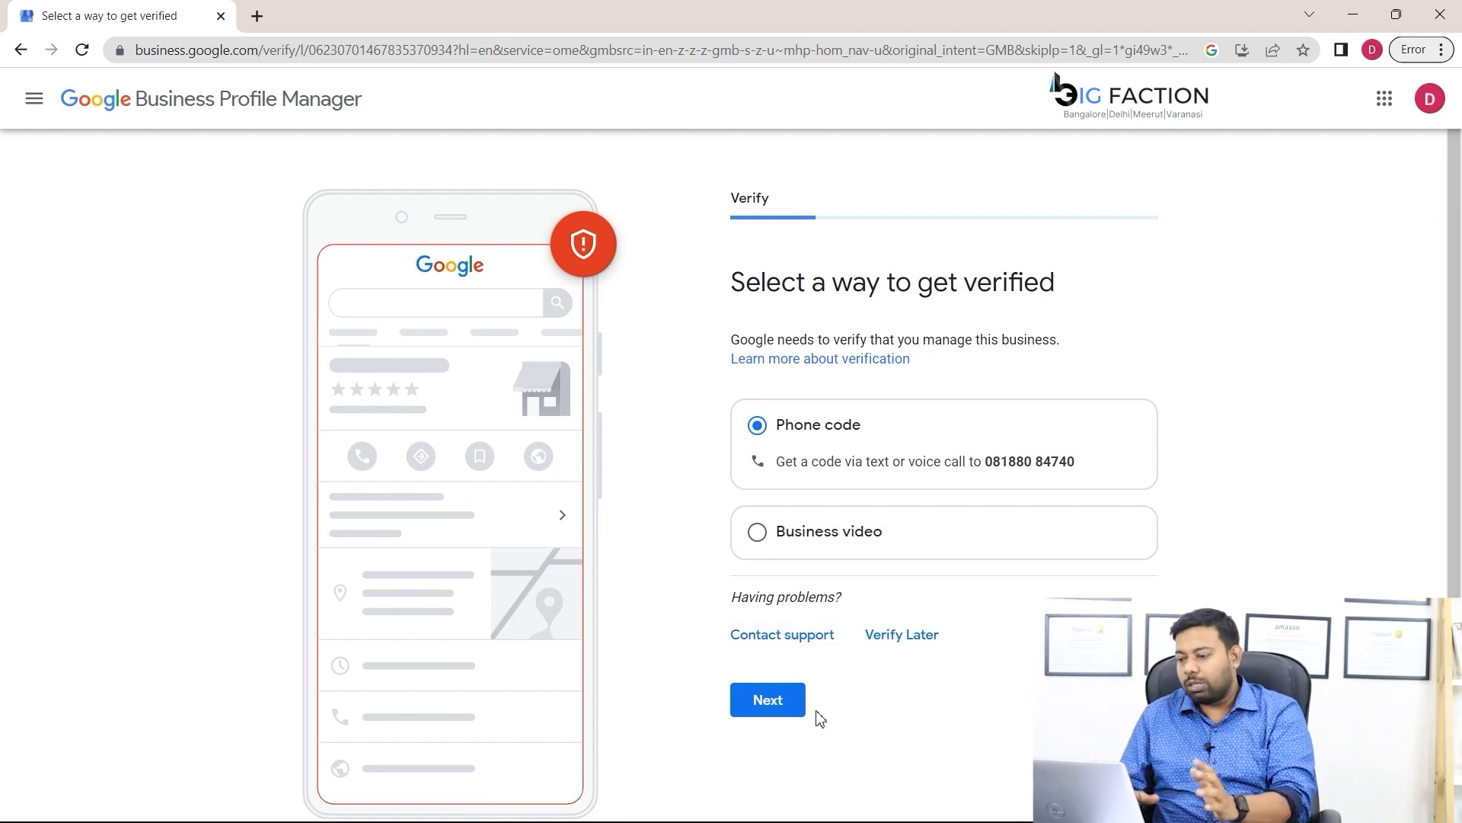
pyautogui.click(782, 707)
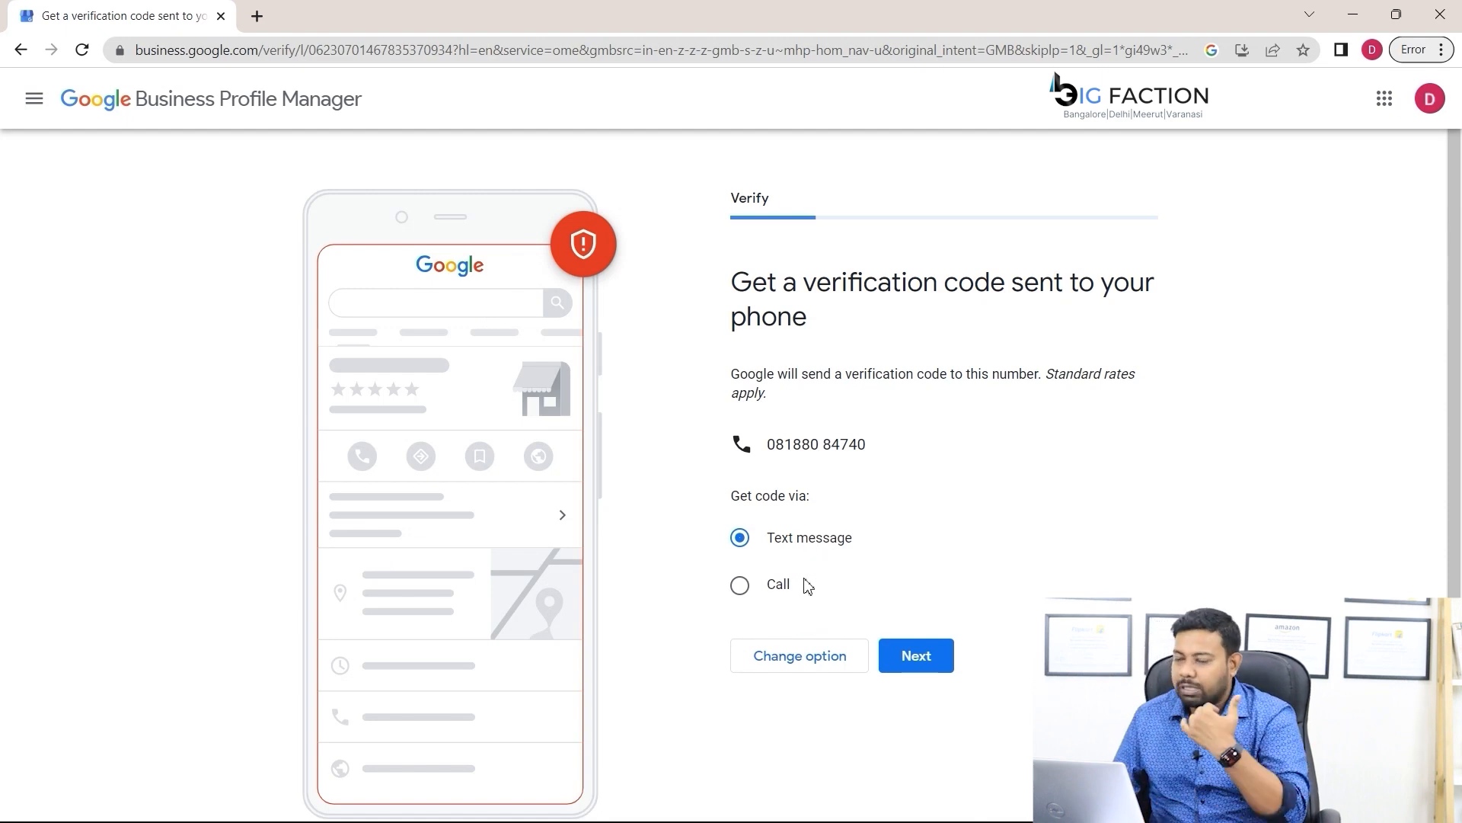
# Step: Send the code by text message, enter the received 6-digit code and verify the business
pyautogui.click(921, 663)
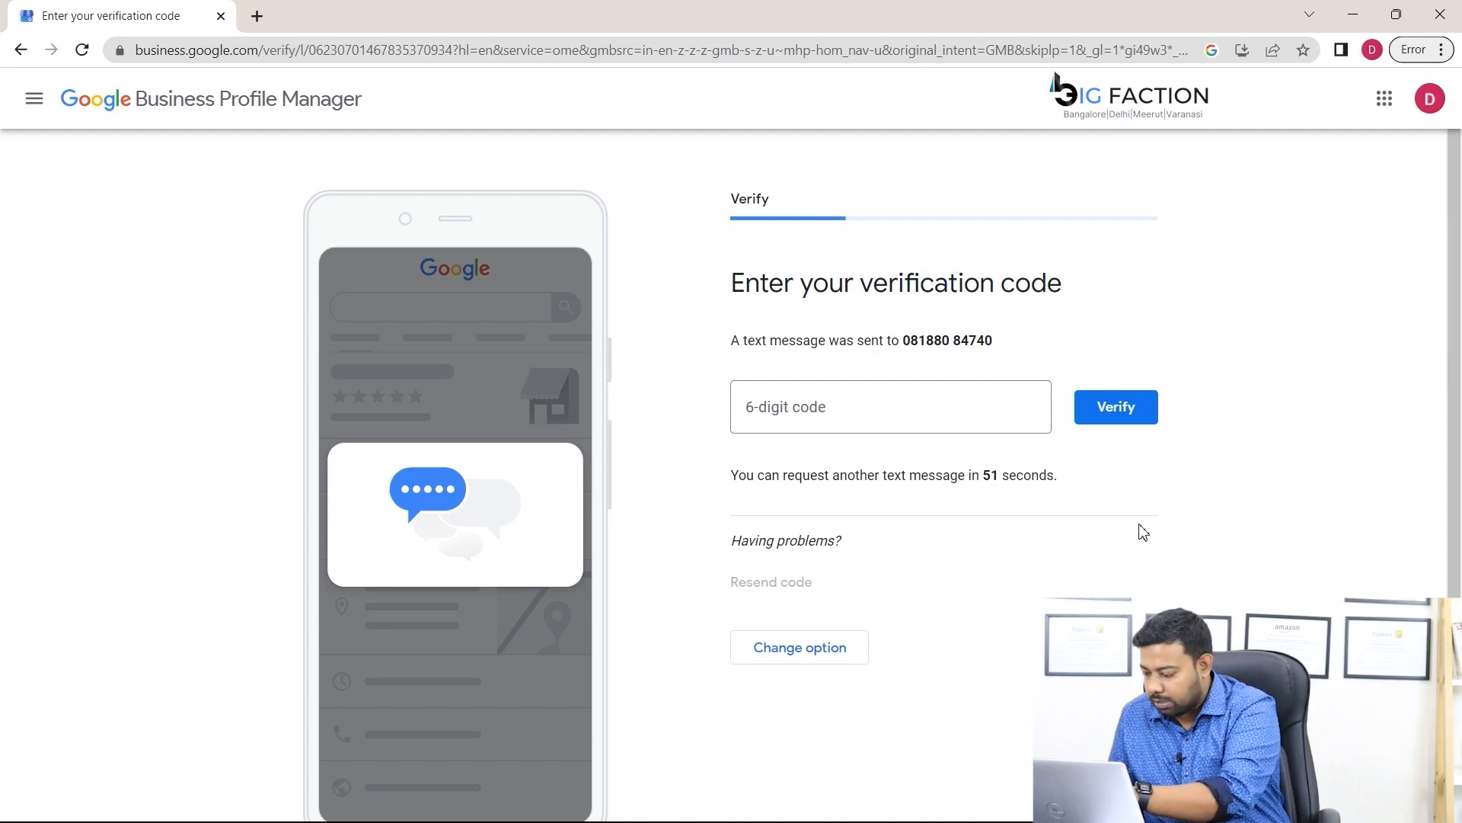
pyautogui.click(838, 406)
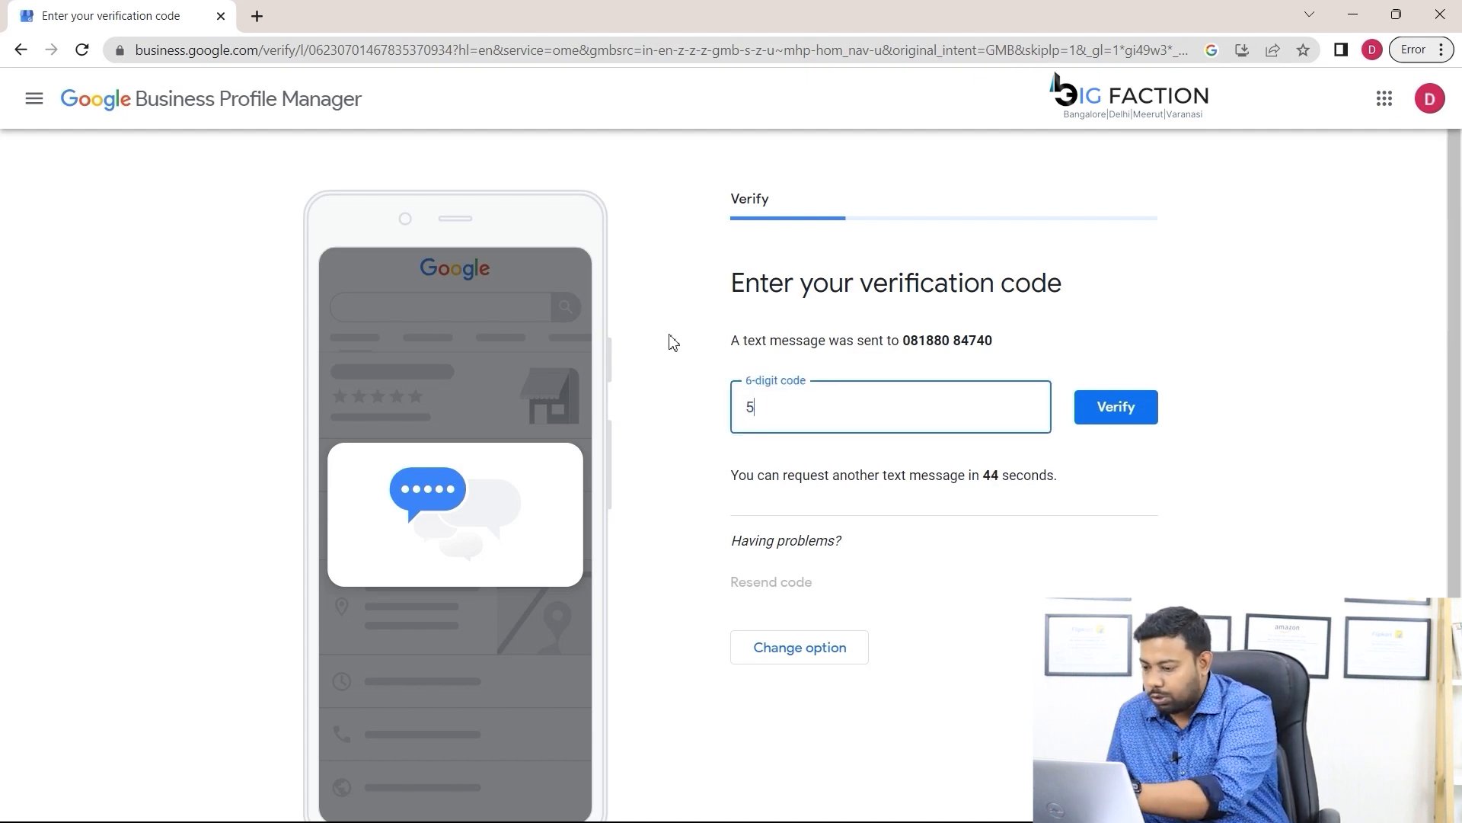
pyautogui.click(1103, 415)
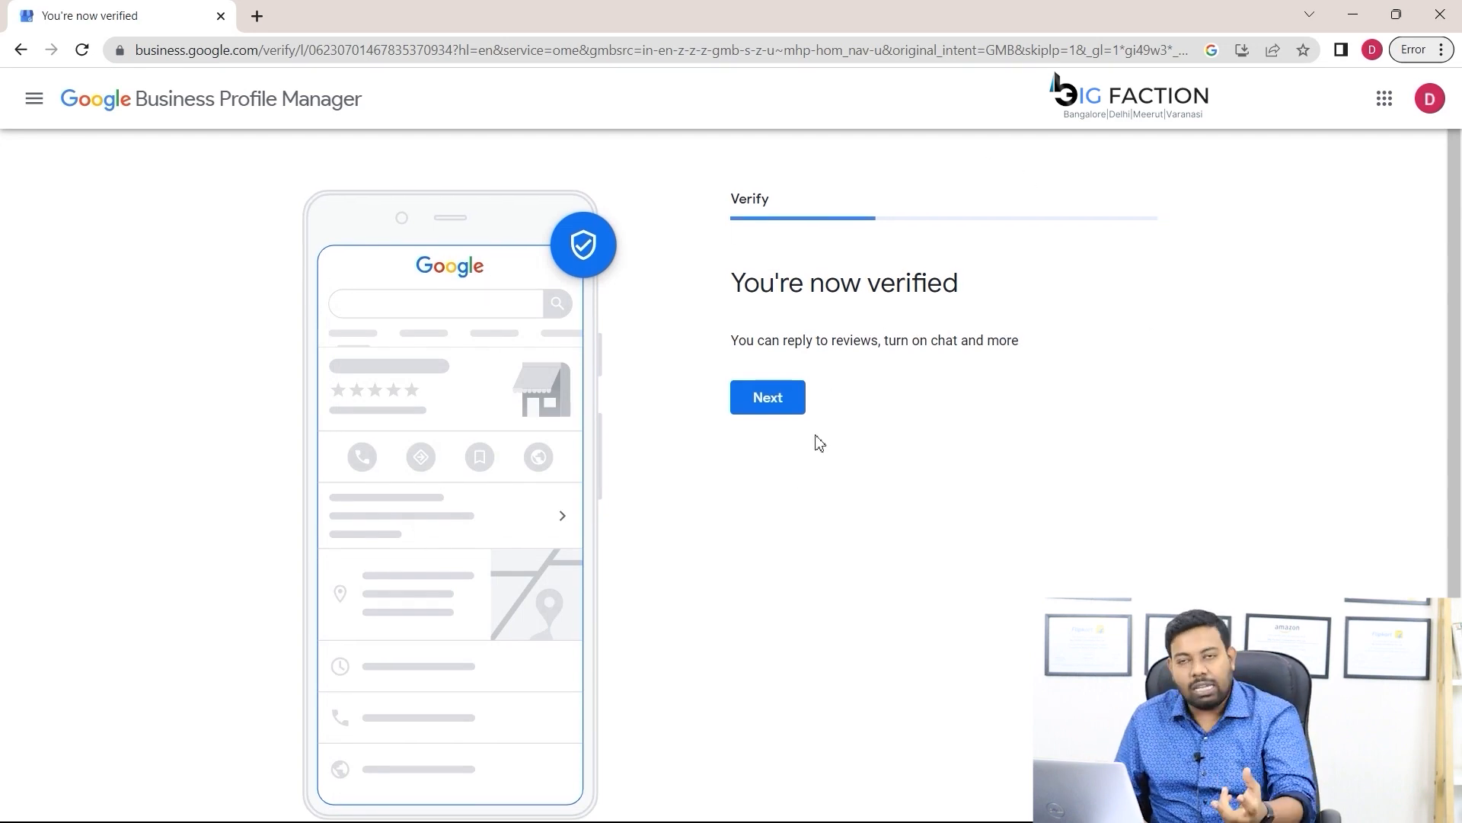
pyautogui.click(783, 402)
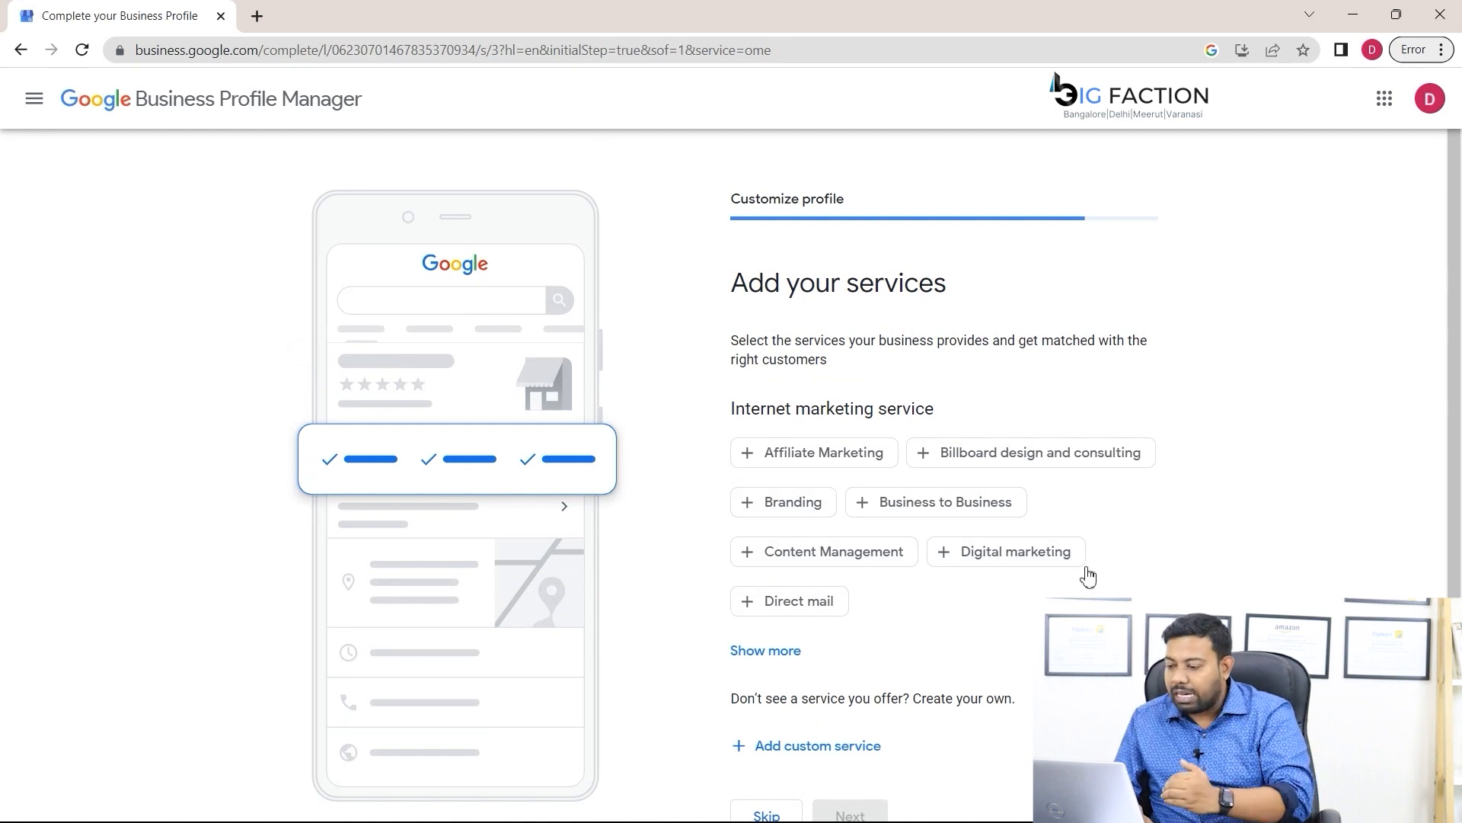
# Step: Add Digital marketing, Affiliate Marketing and a custom 'online marketing' service, then save the services
pyautogui.click(1015, 560)
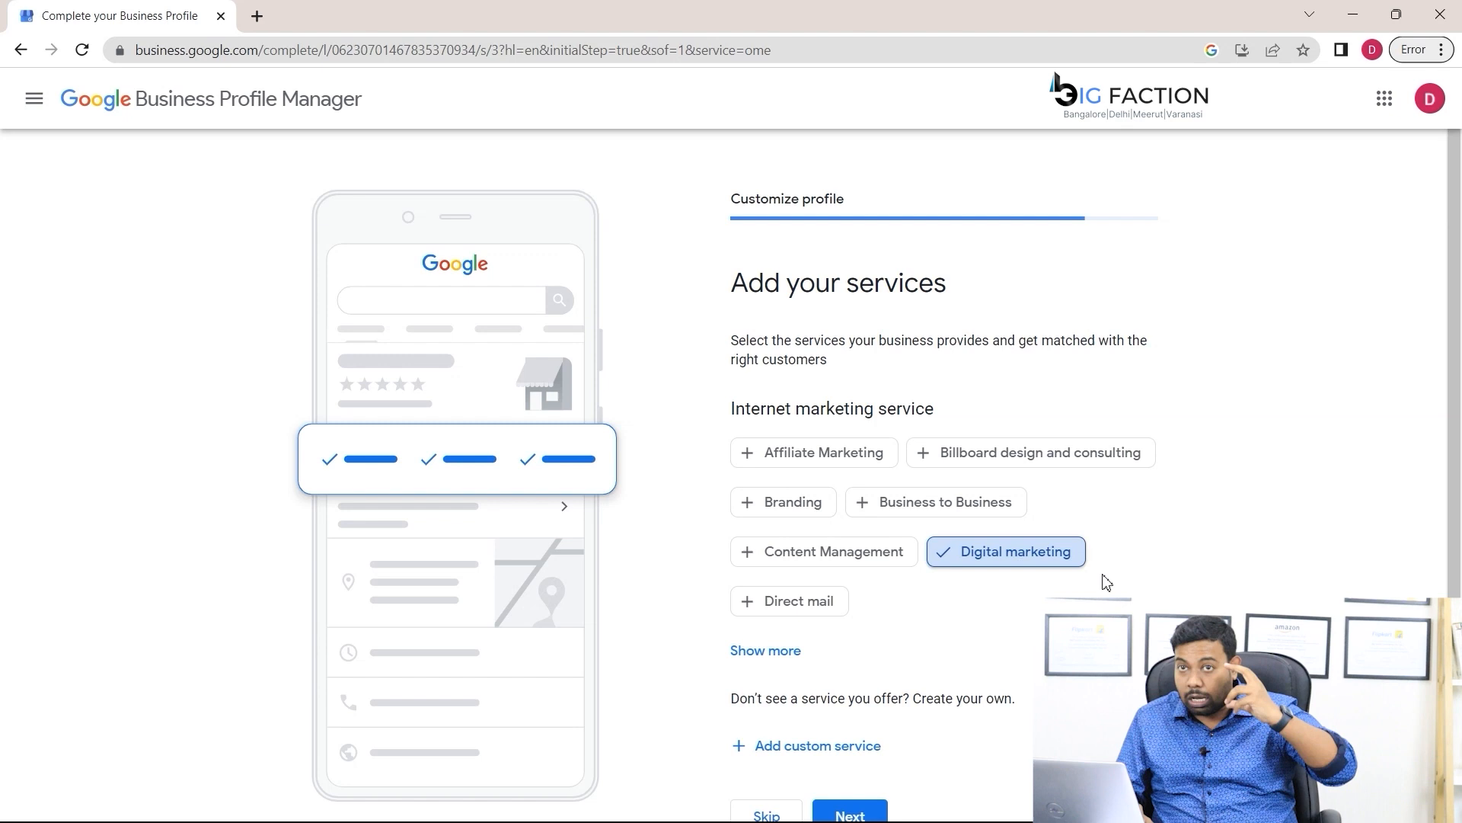
pyautogui.scroll(-1, 1105, 581)
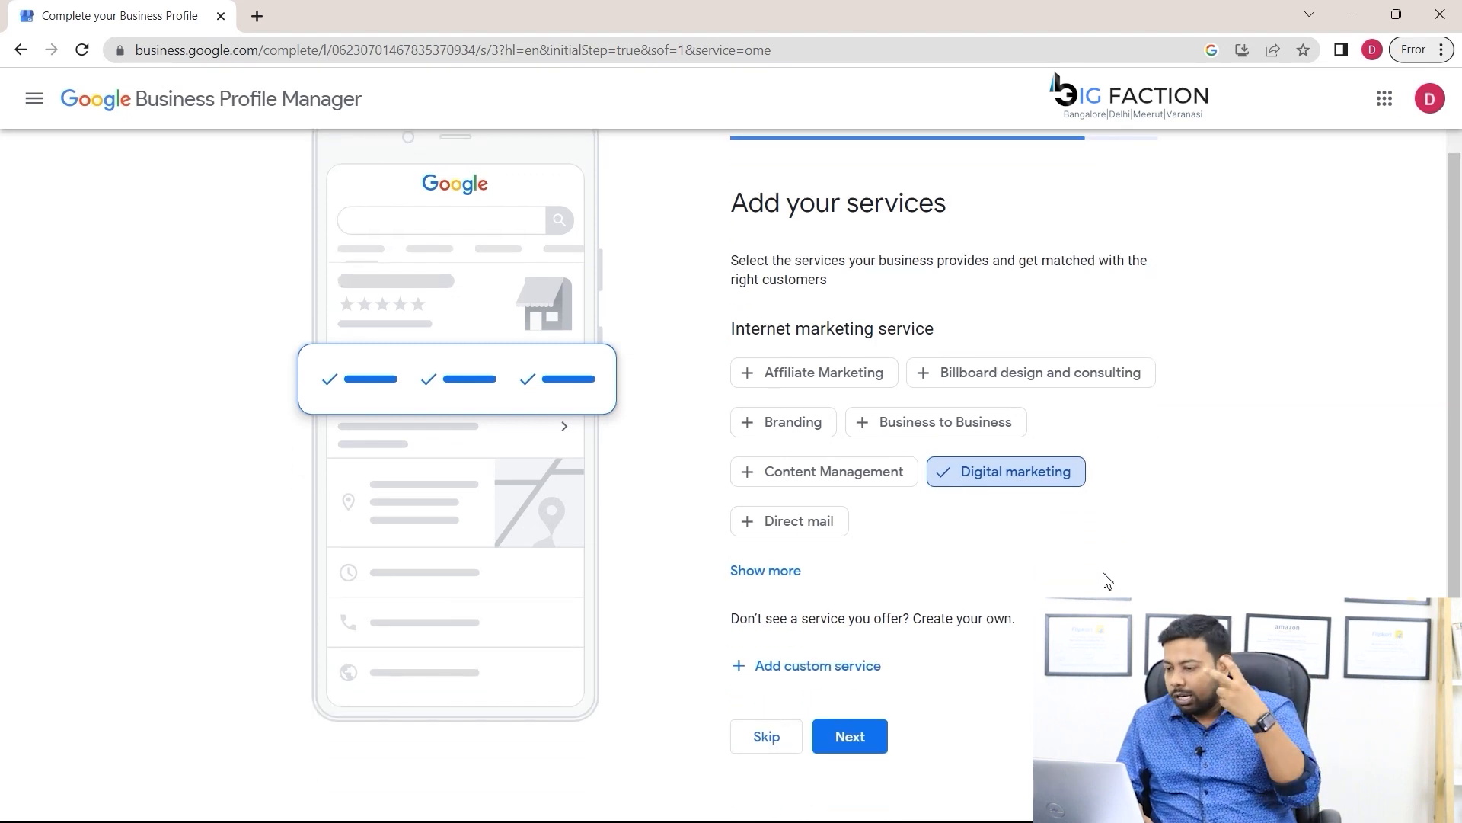
pyautogui.click(835, 378)
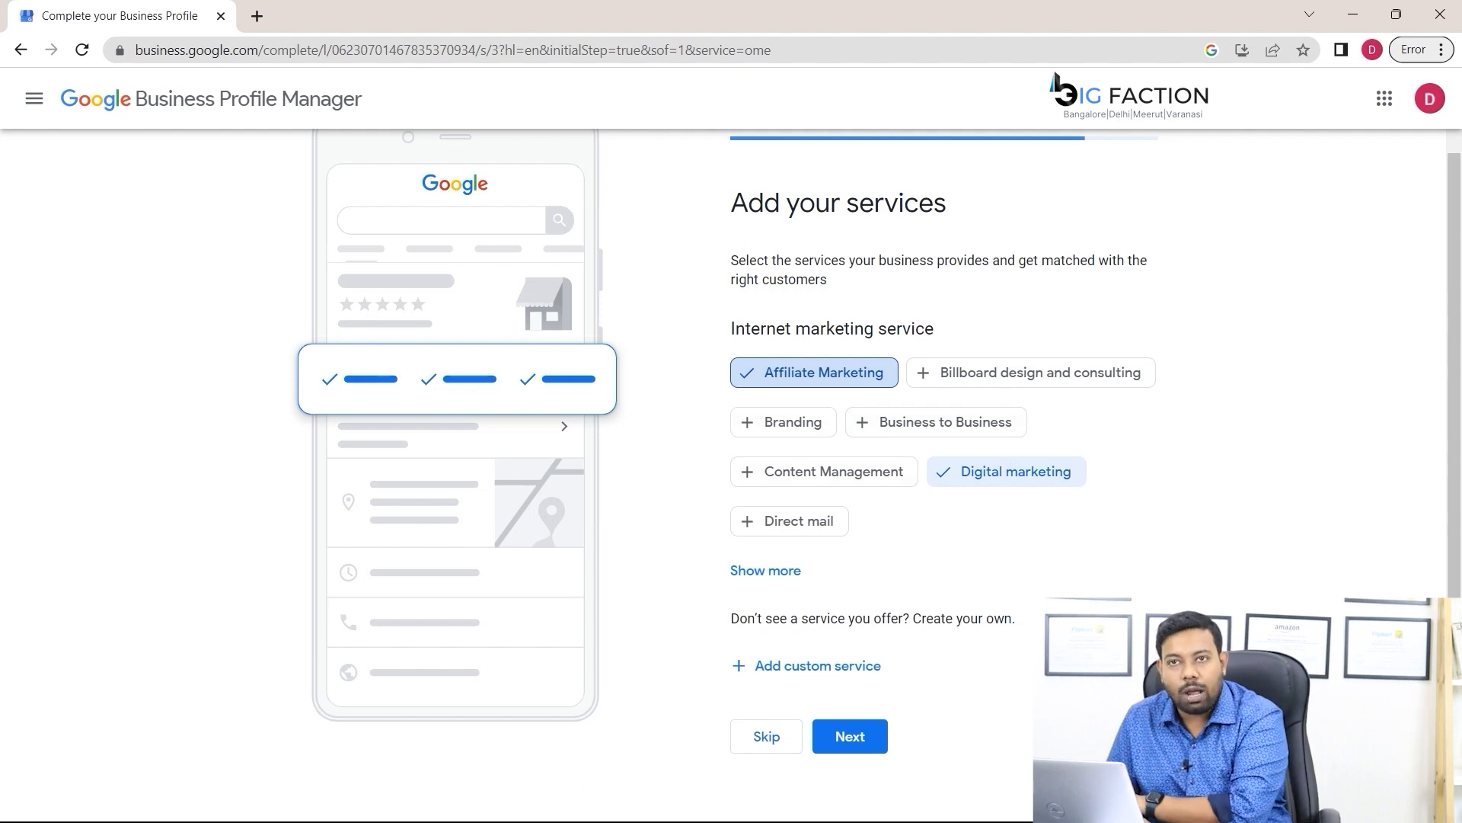
pyautogui.click(764, 667)
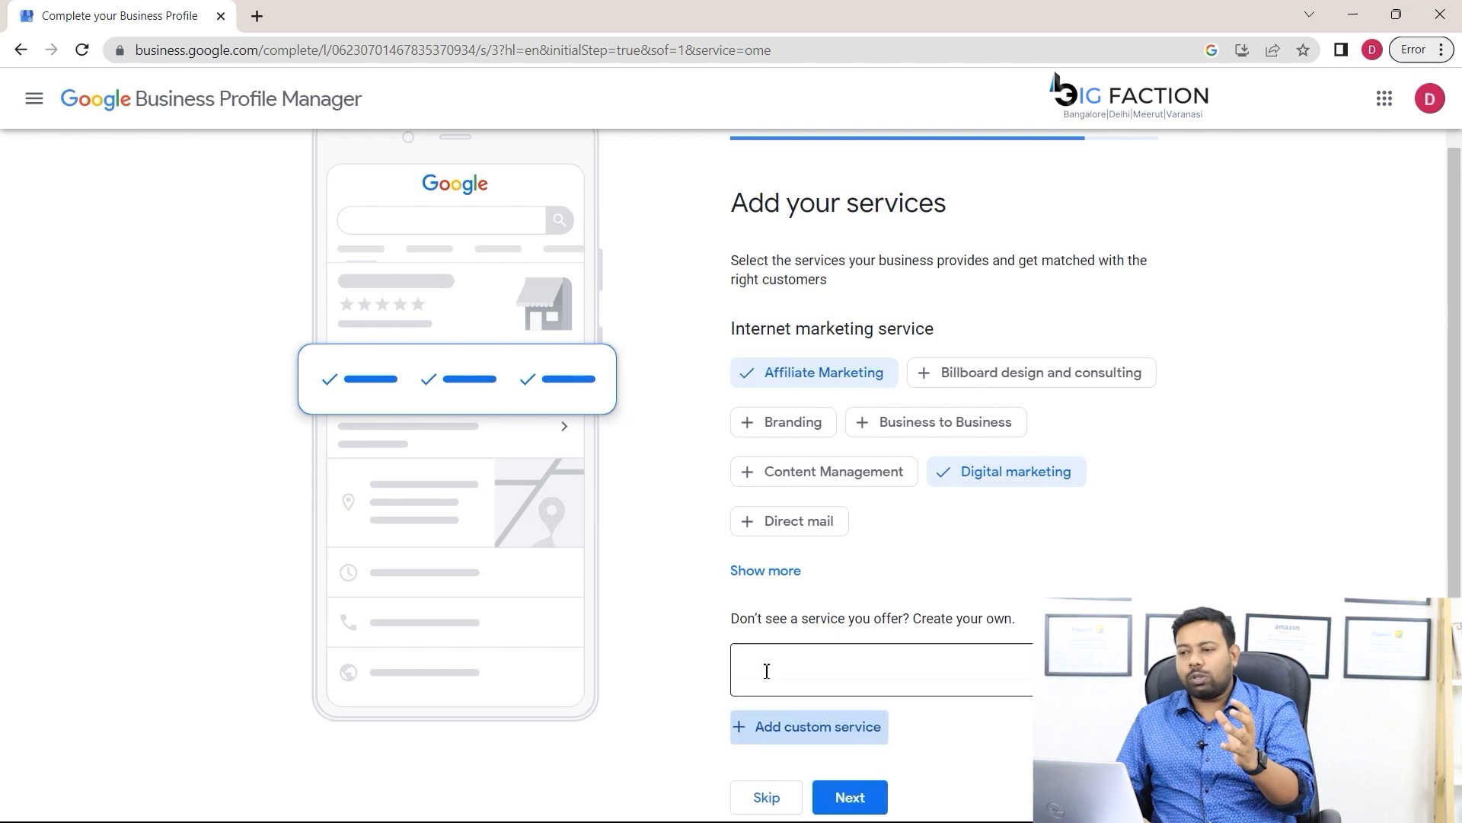
pyautogui.write('on')
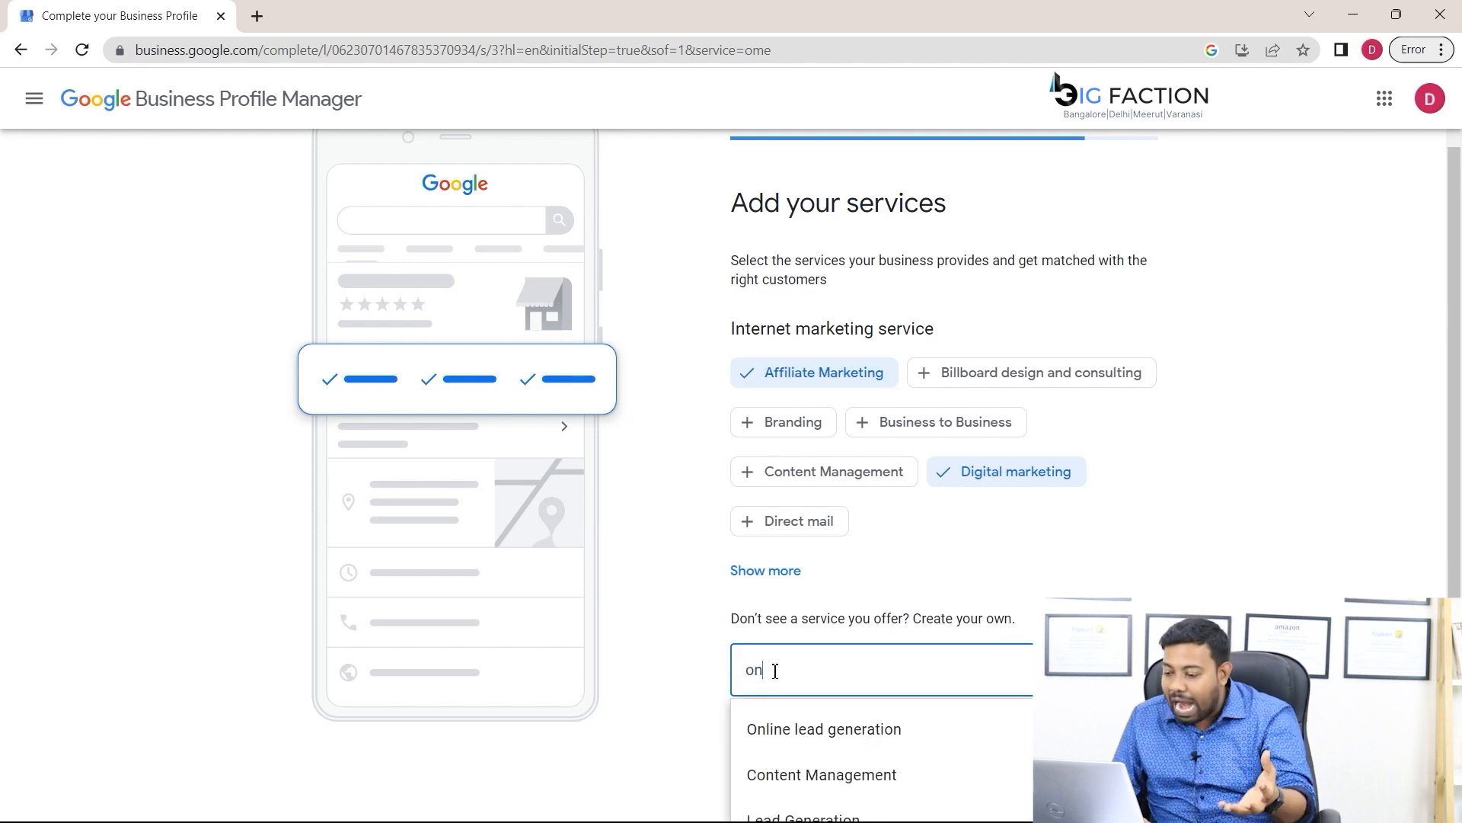
pyautogui.write('line marketing')
pyautogui.scroll(-1, 783, 741)
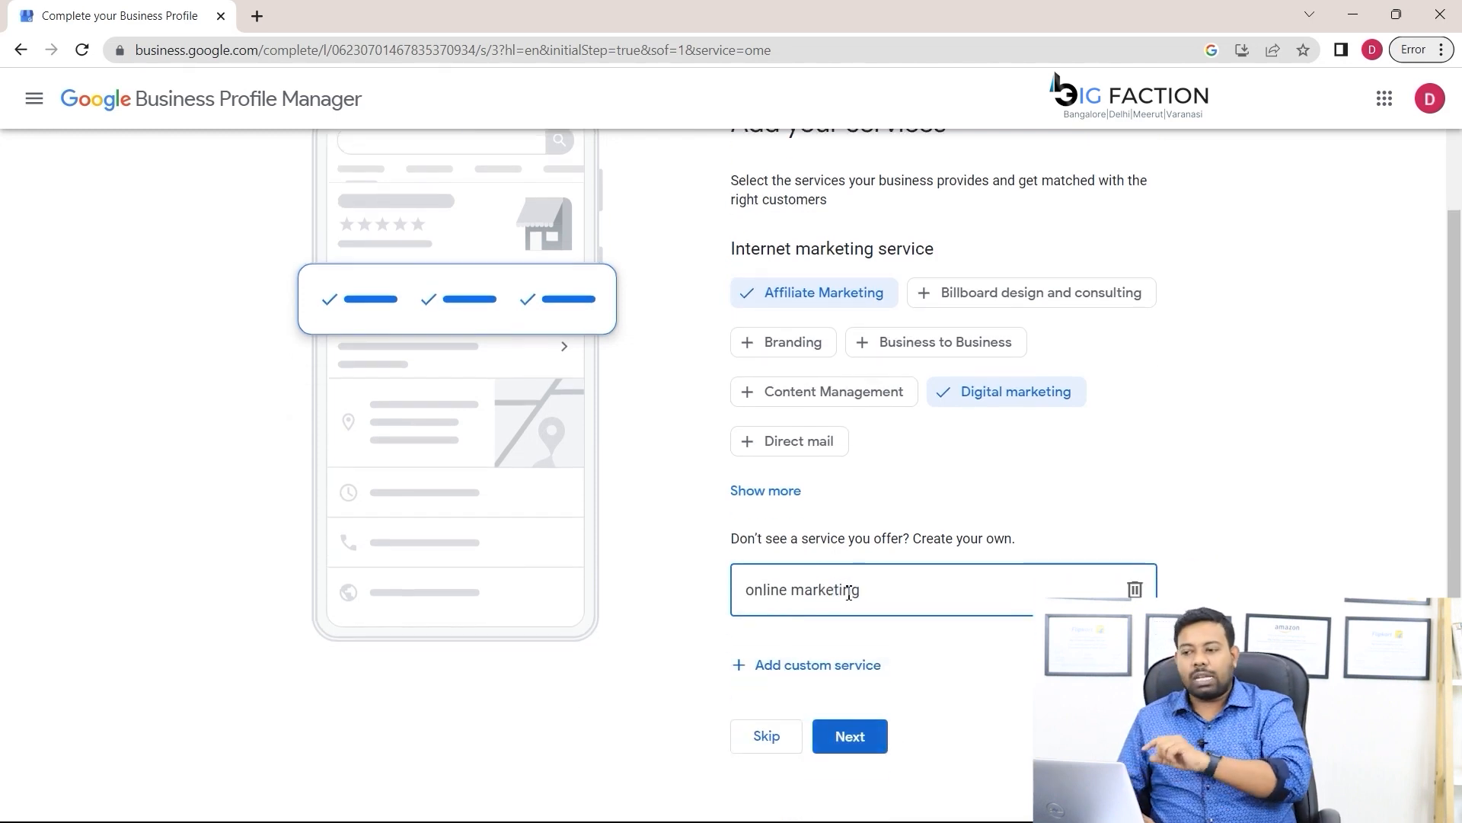
pyautogui.click(859, 742)
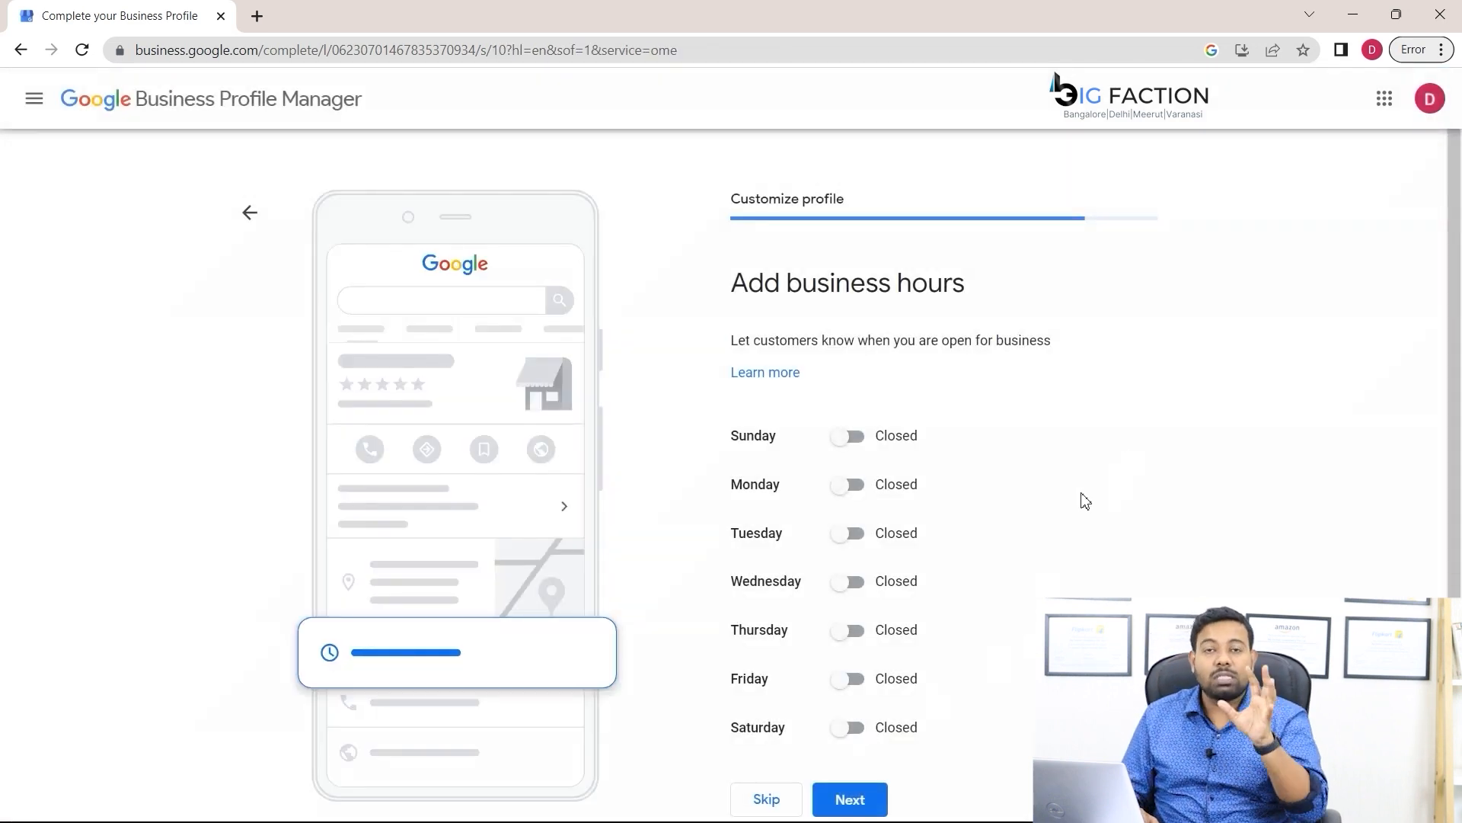
# Step: Skip the optional business hours, messaging and business description setup steps
pyautogui.scroll(-1, 1138, 404)
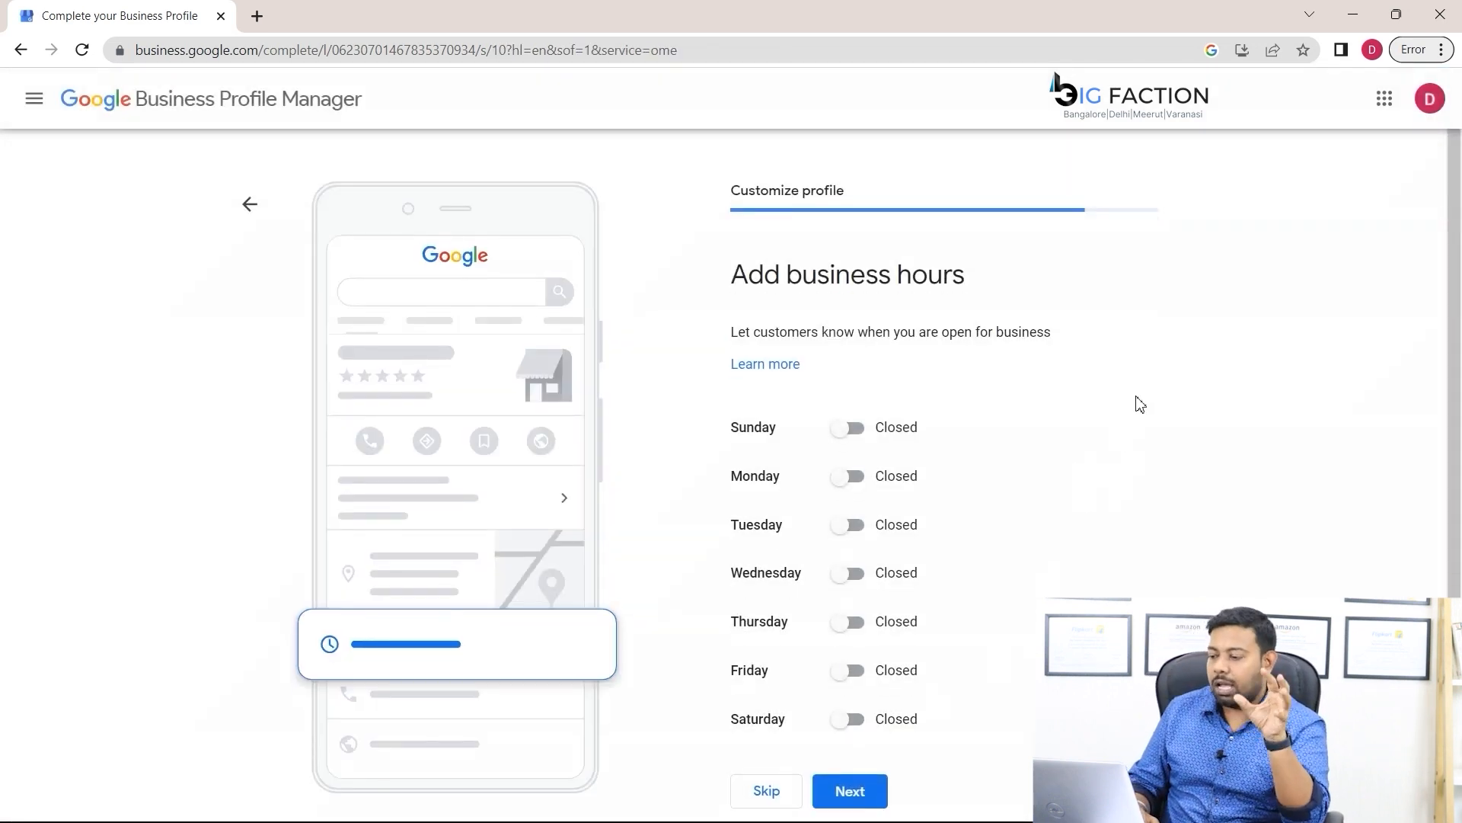
pyautogui.scroll(1, 1140, 404)
pyautogui.scroll(-1, 1140, 404)
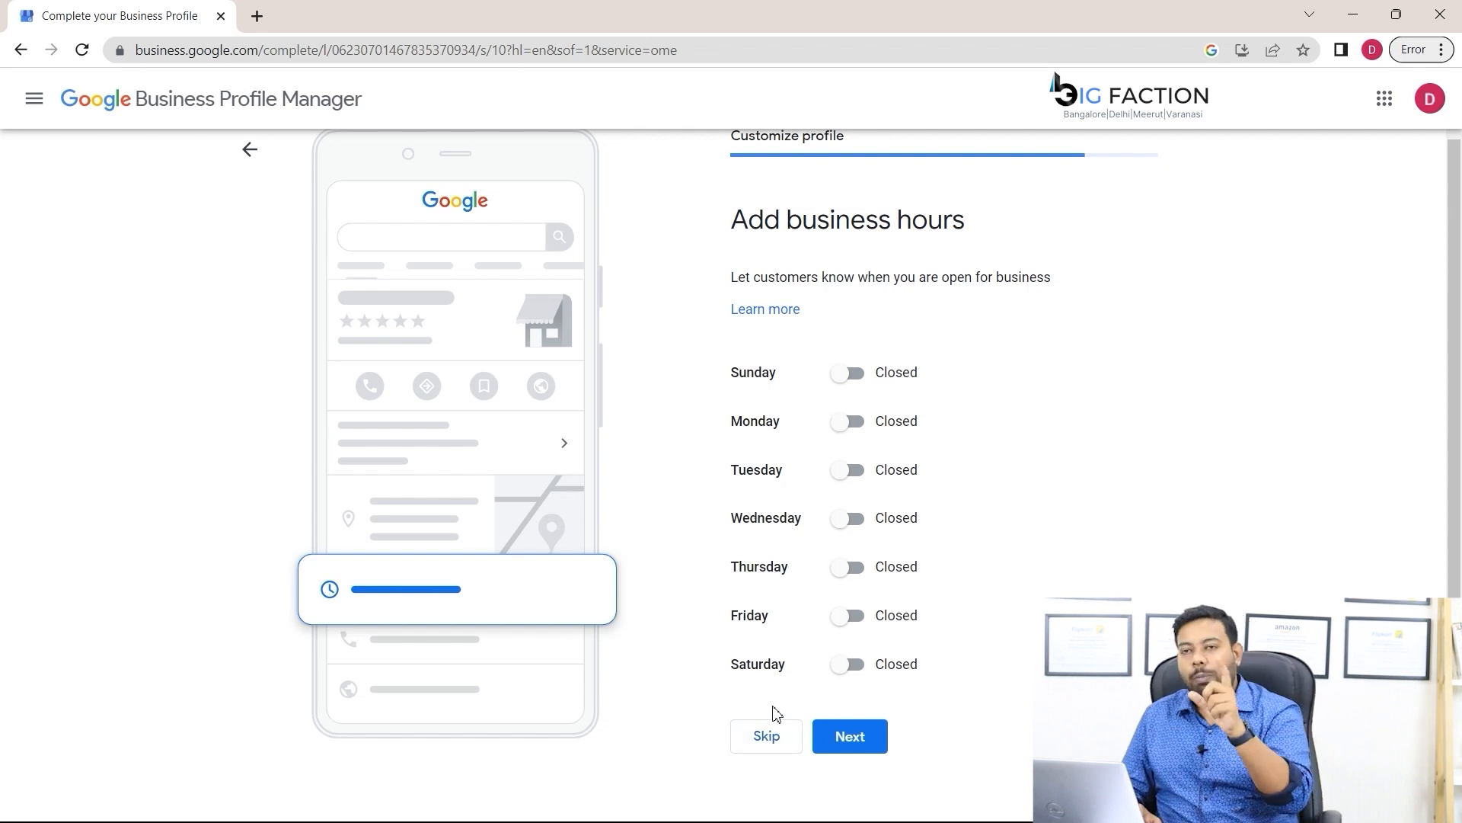
pyautogui.click(767, 737)
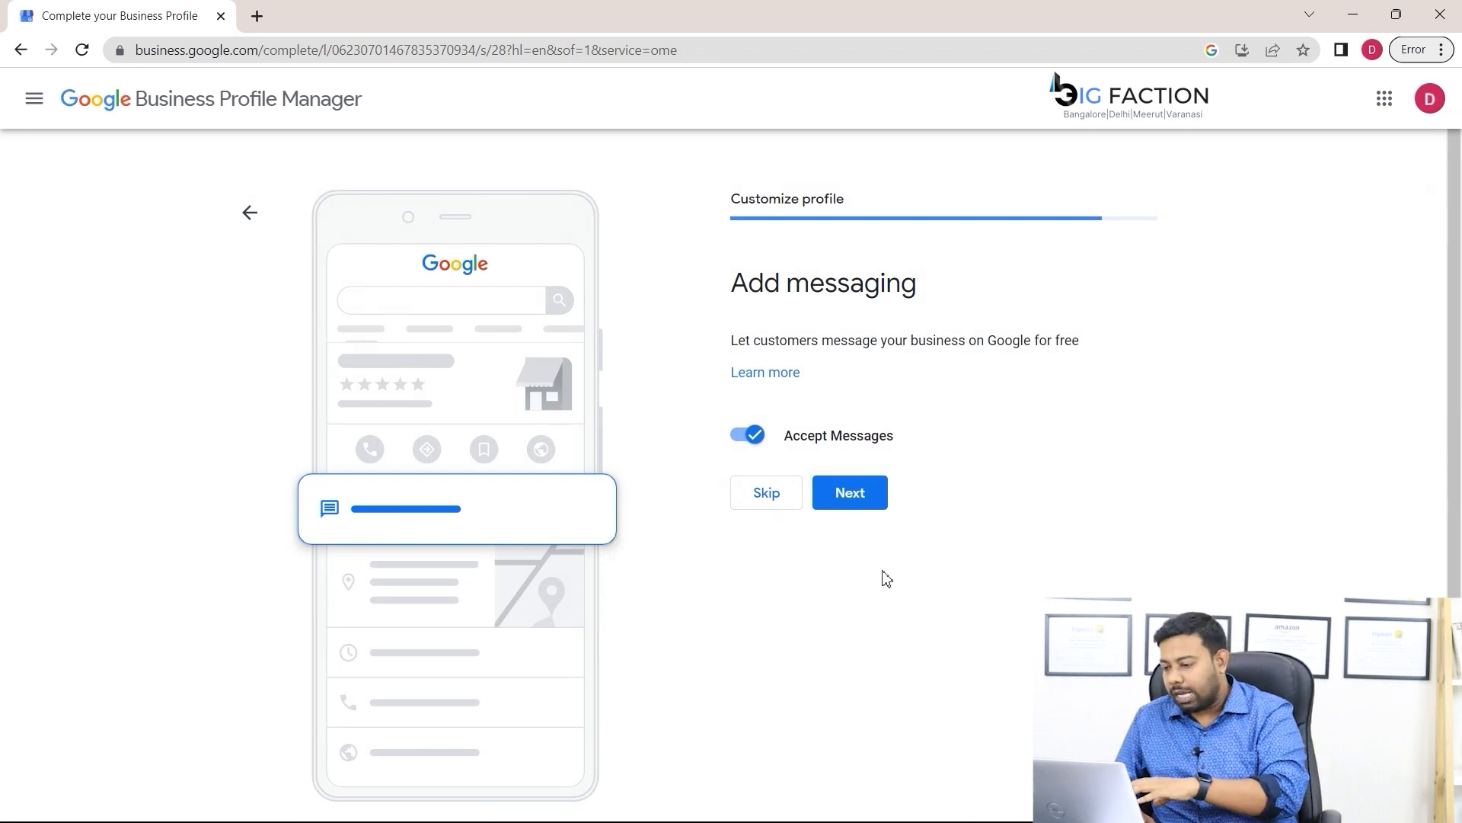
pyautogui.click(760, 503)
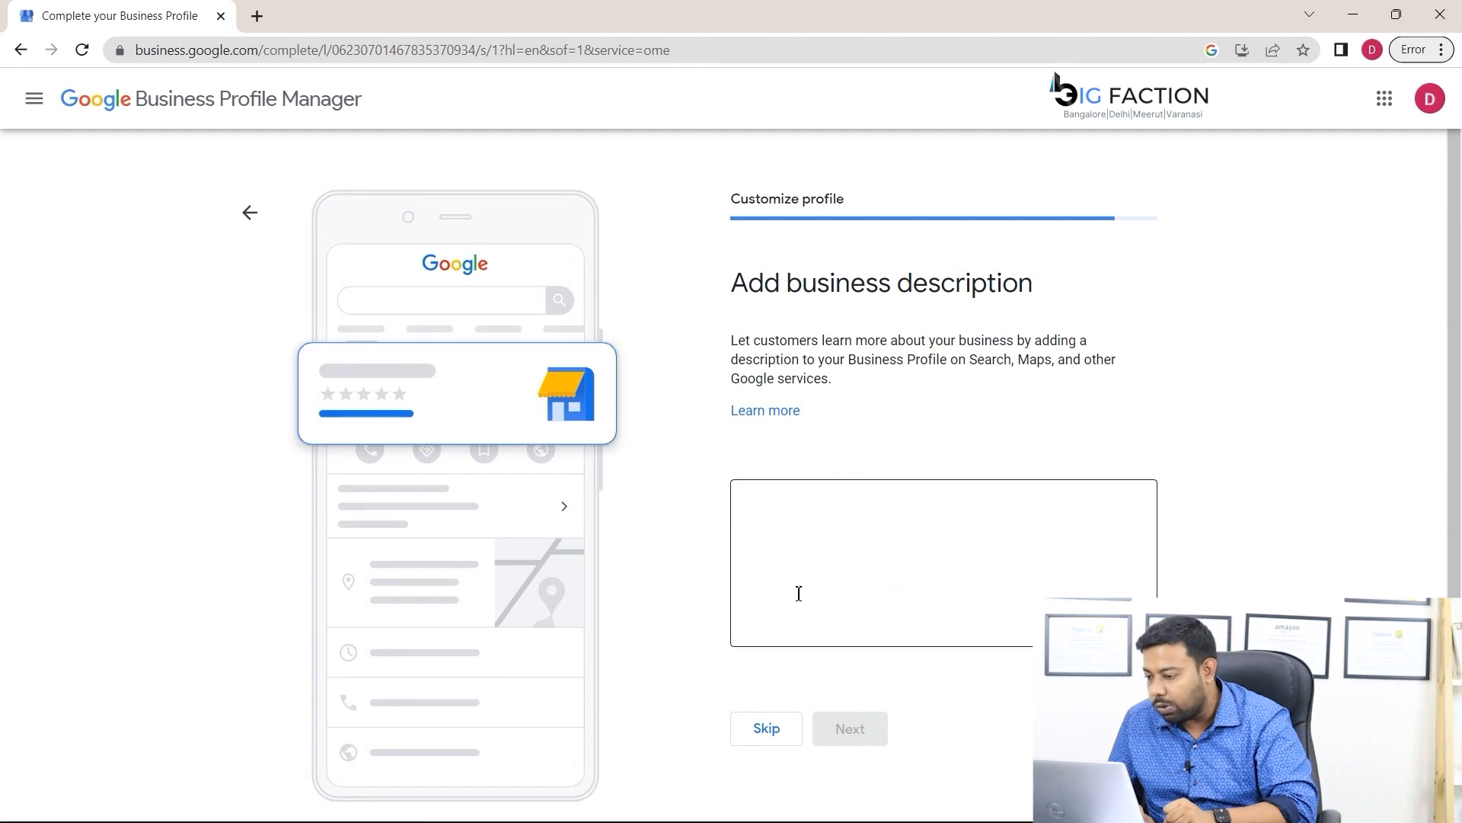
pyautogui.click(784, 748)
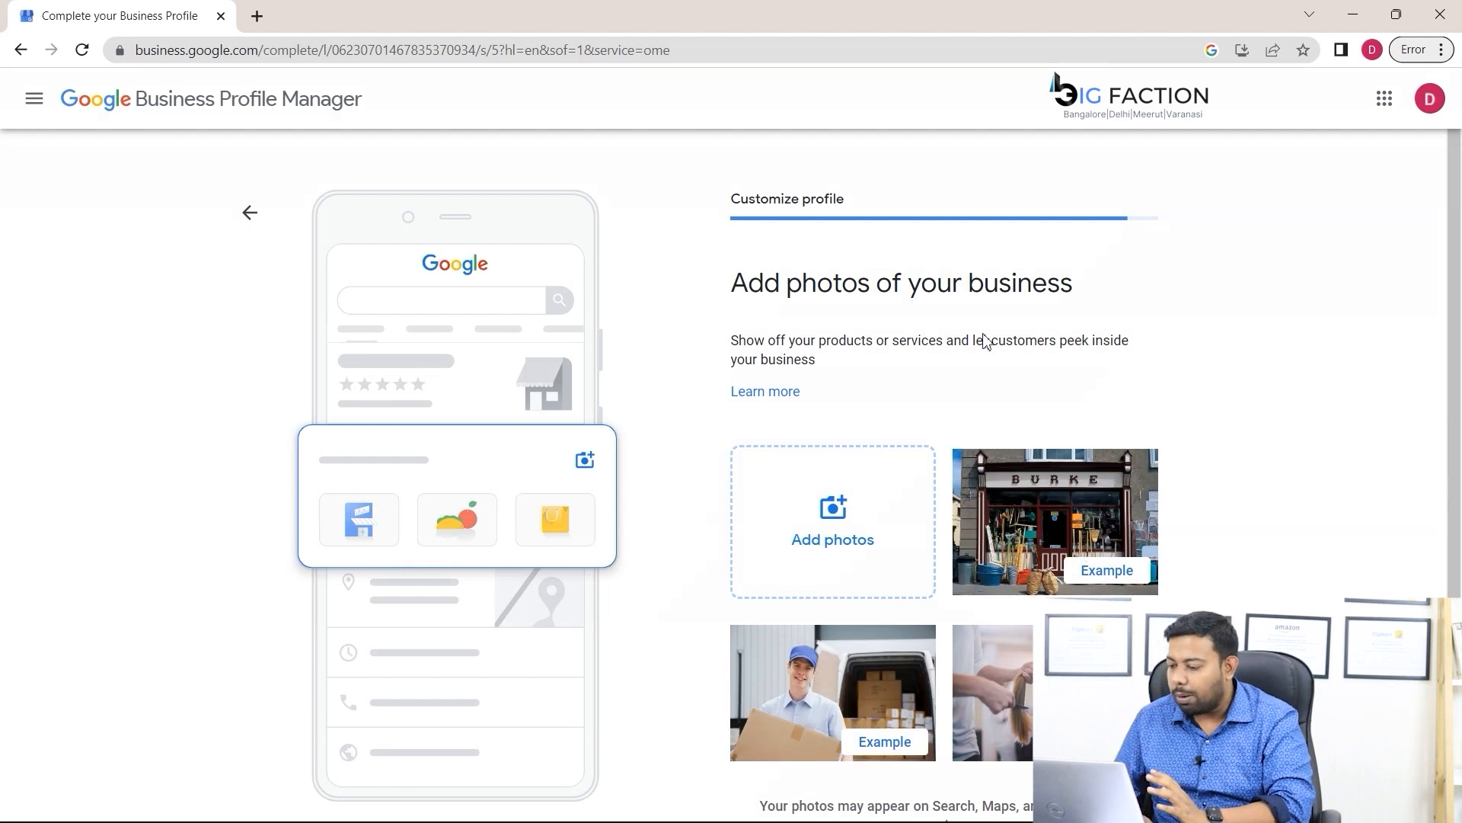
# Step: Skip adding photos of the business to the profile
pyautogui.scroll(-2, 1141, 527)
pyautogui.scroll(2, 1149, 532)
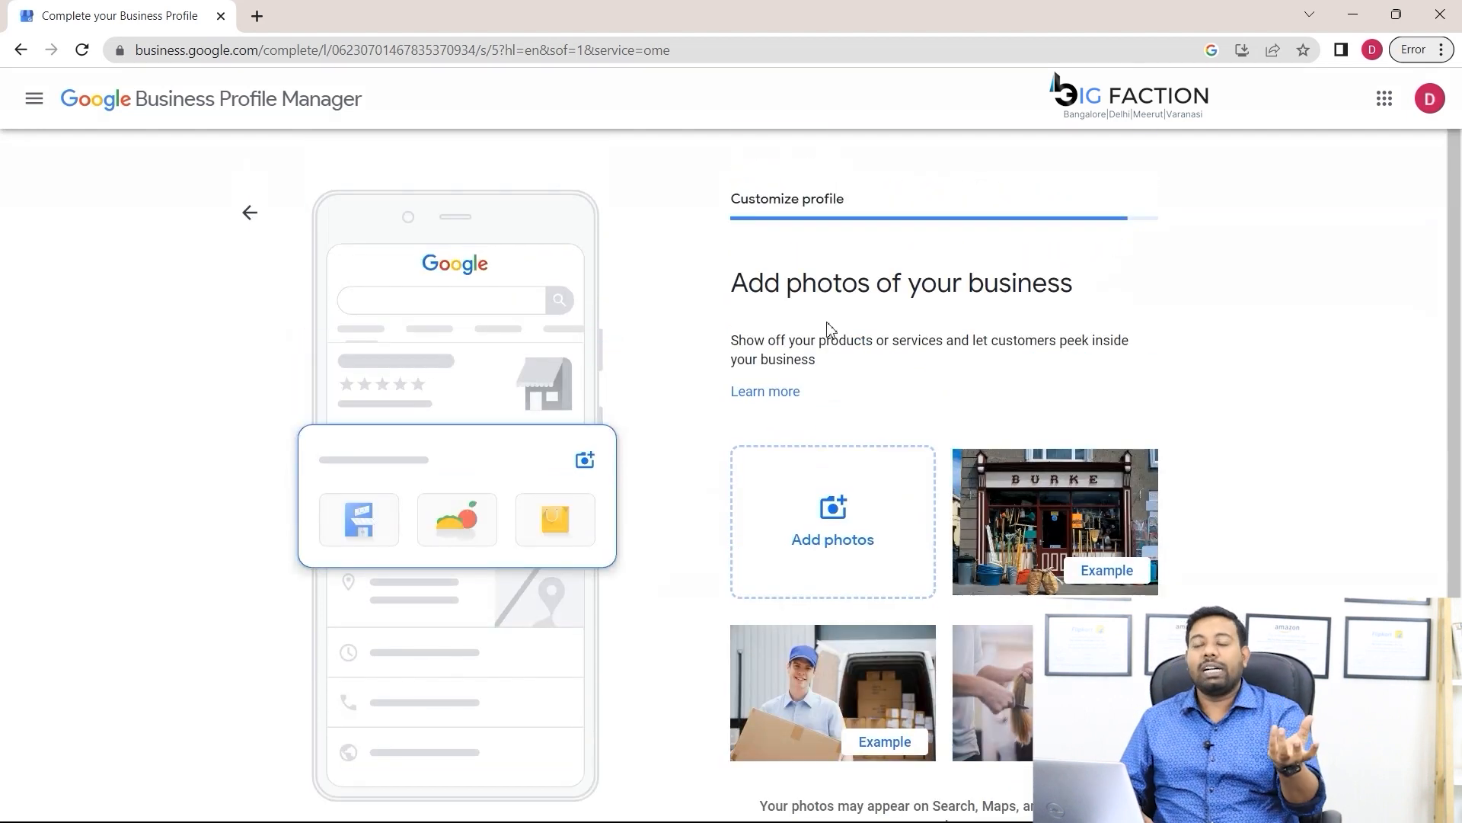
pyautogui.scroll(-2, 1008, 610)
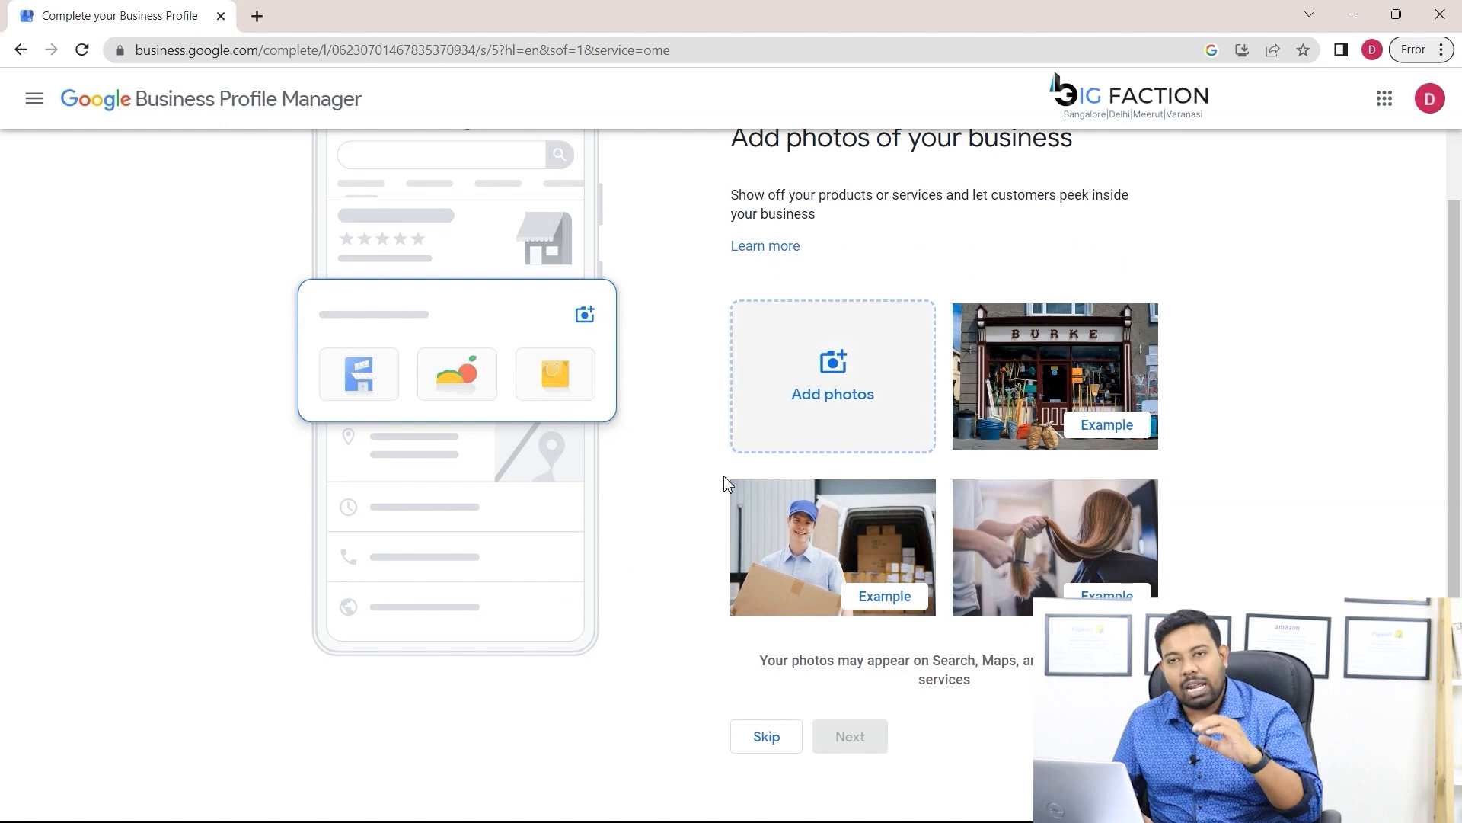
pyautogui.click(767, 738)
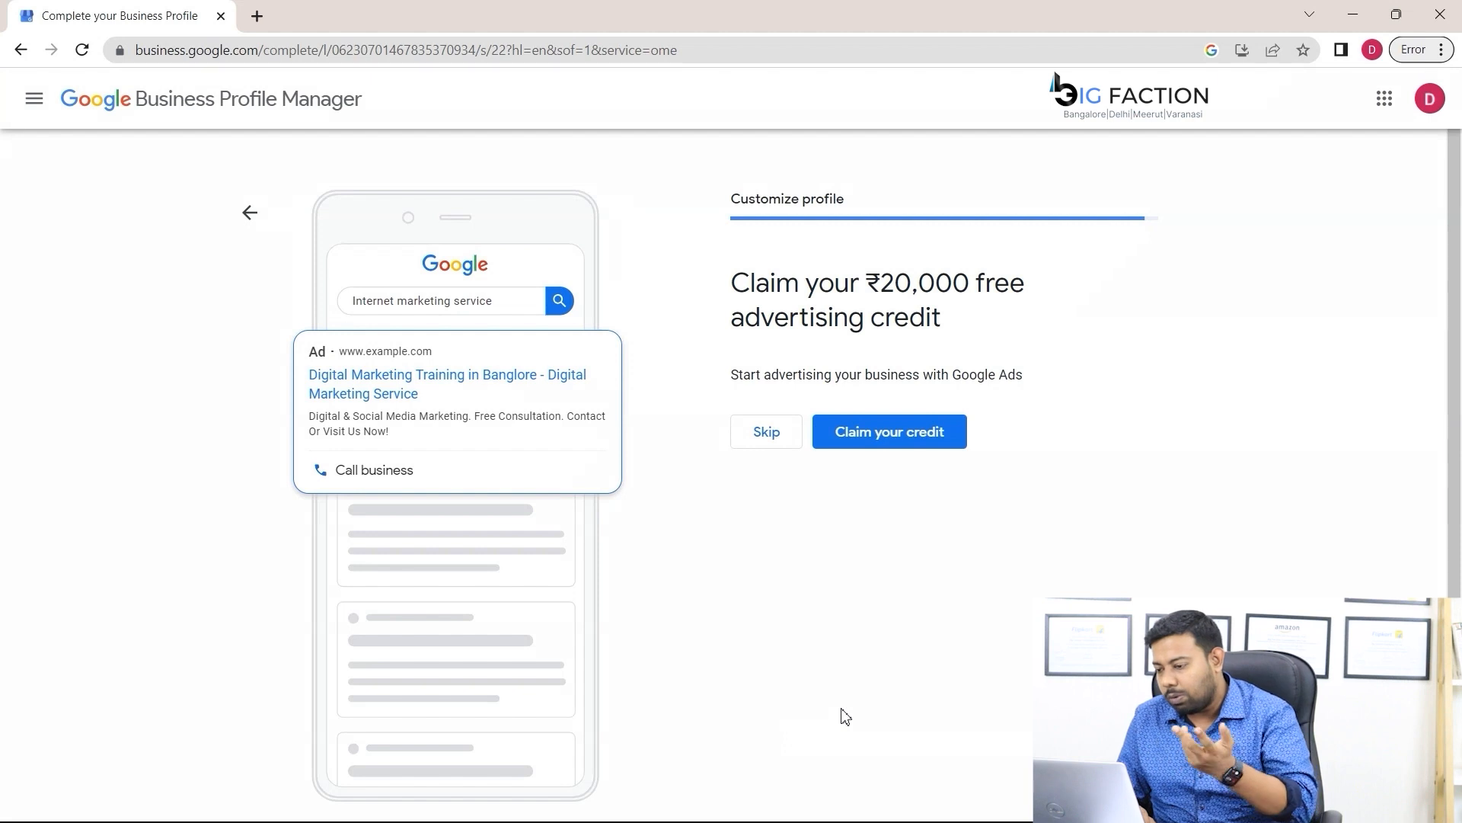
# Step: Decline the ₹20,000 free Google Ads advertising credit offer
pyautogui.click(770, 431)
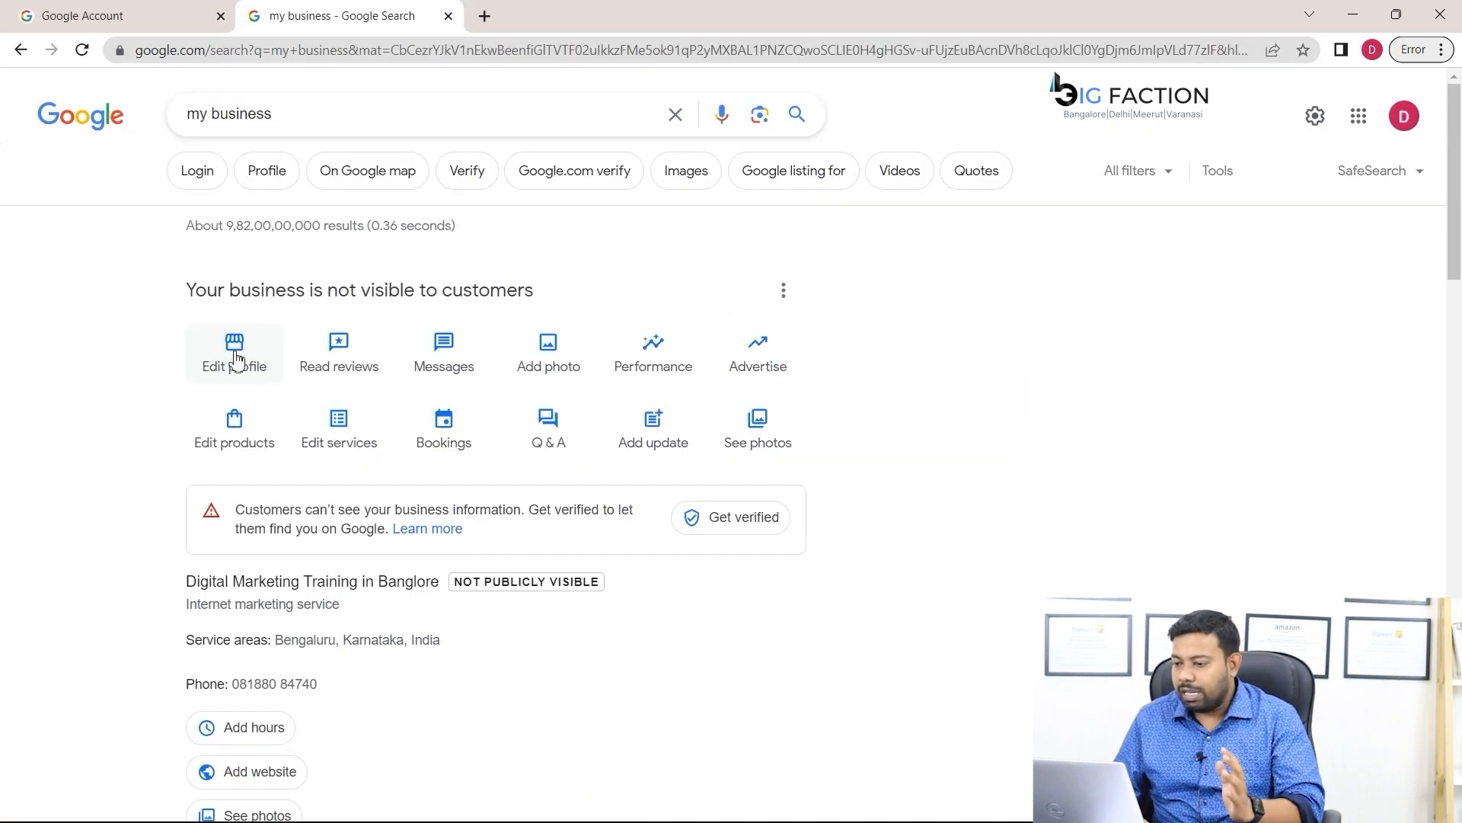
pyautogui.click(236, 357)
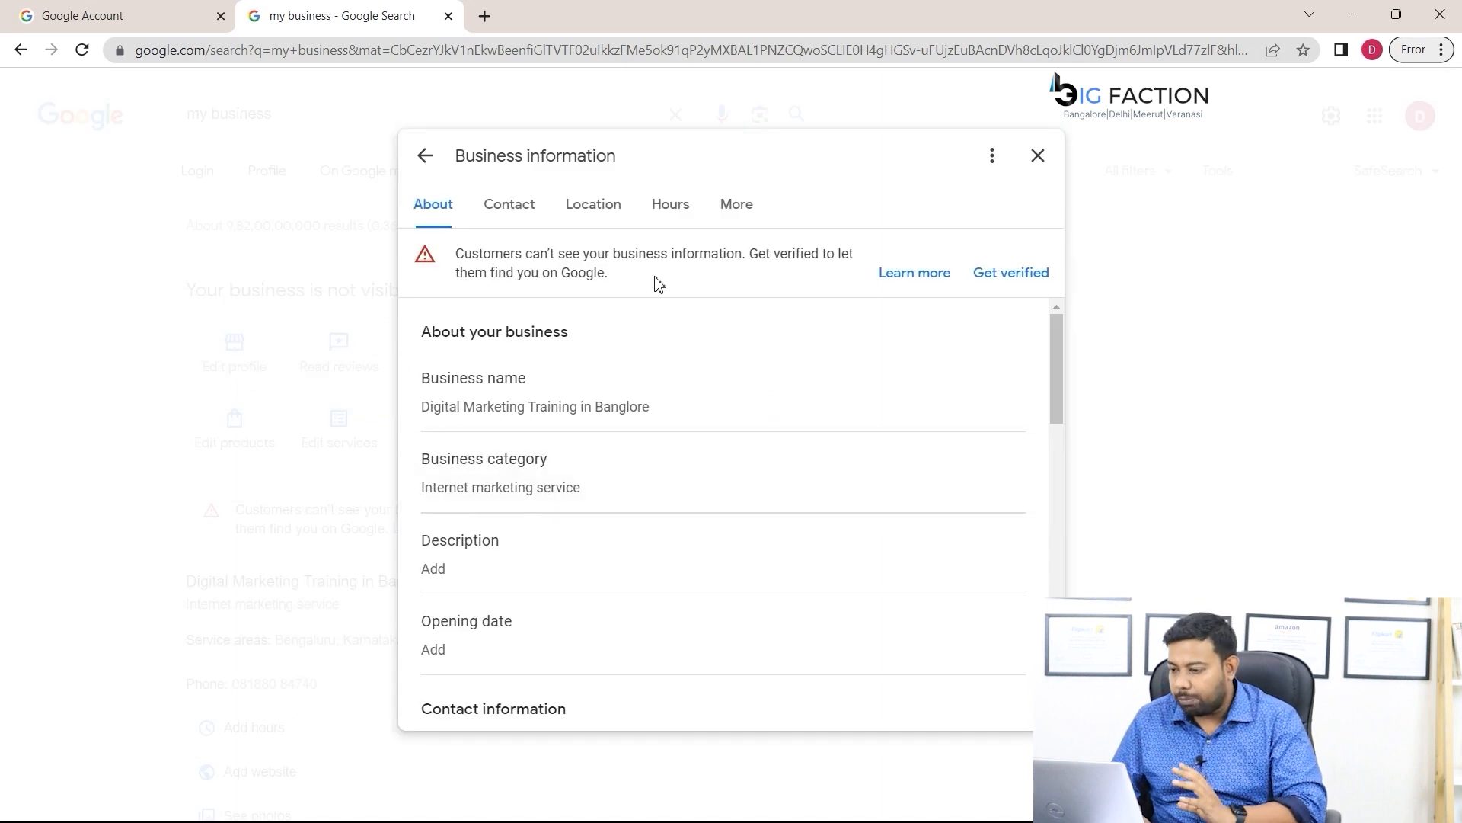
pyautogui.scroll(-2, 735, 571)
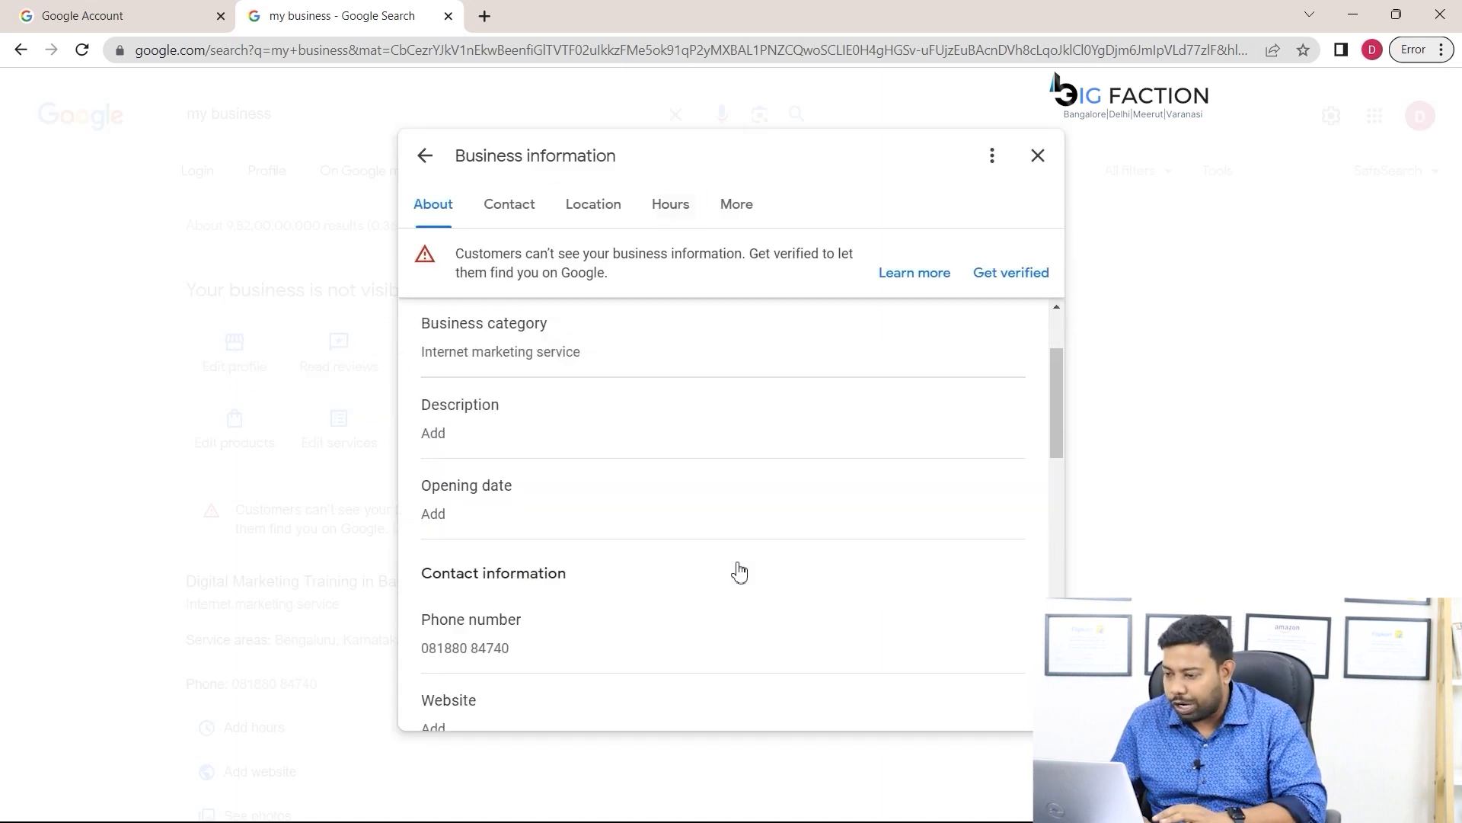
pyautogui.scroll(-15, 739, 571)
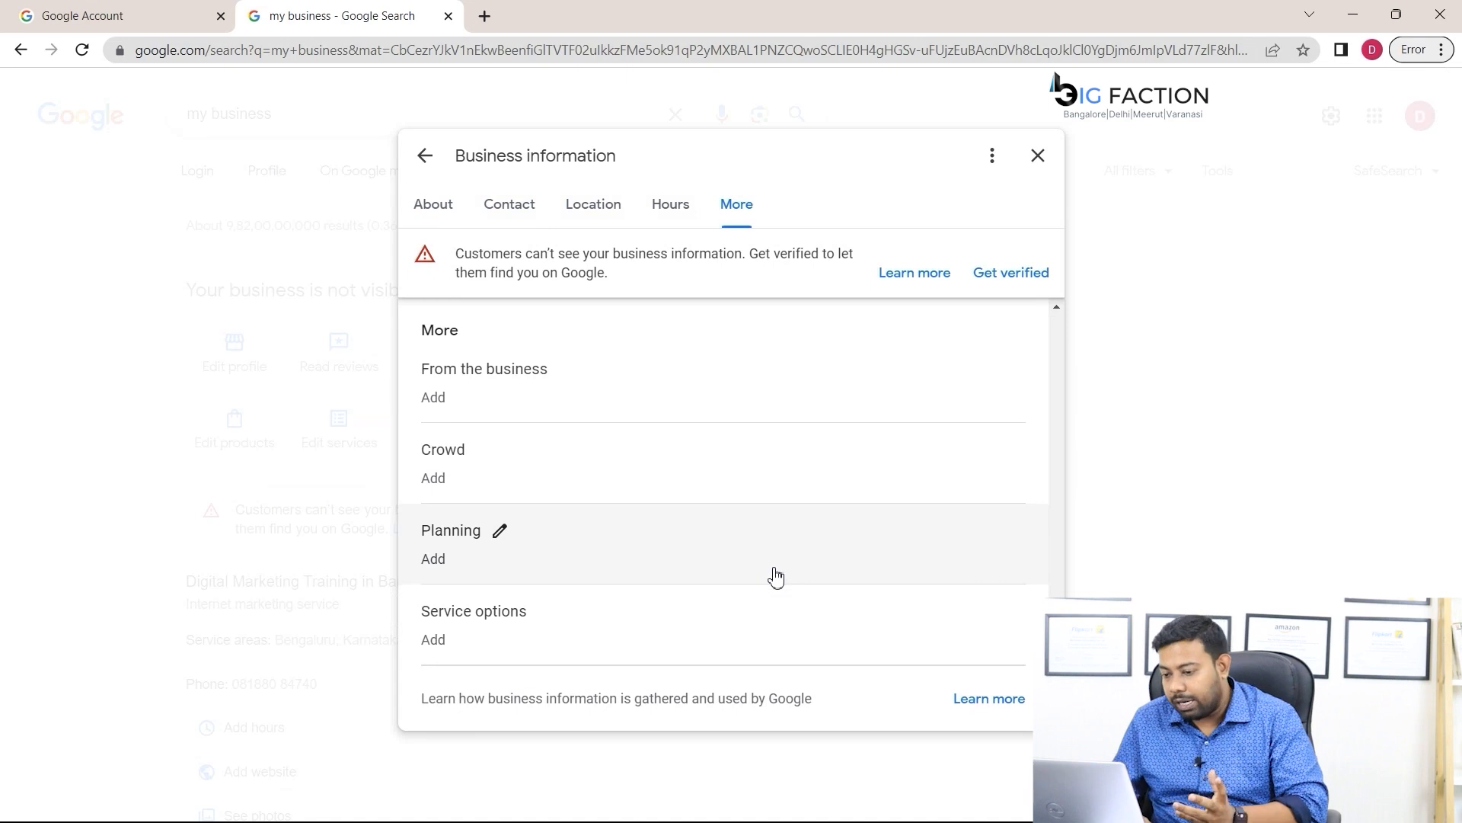
pyautogui.scroll(15, 775, 577)
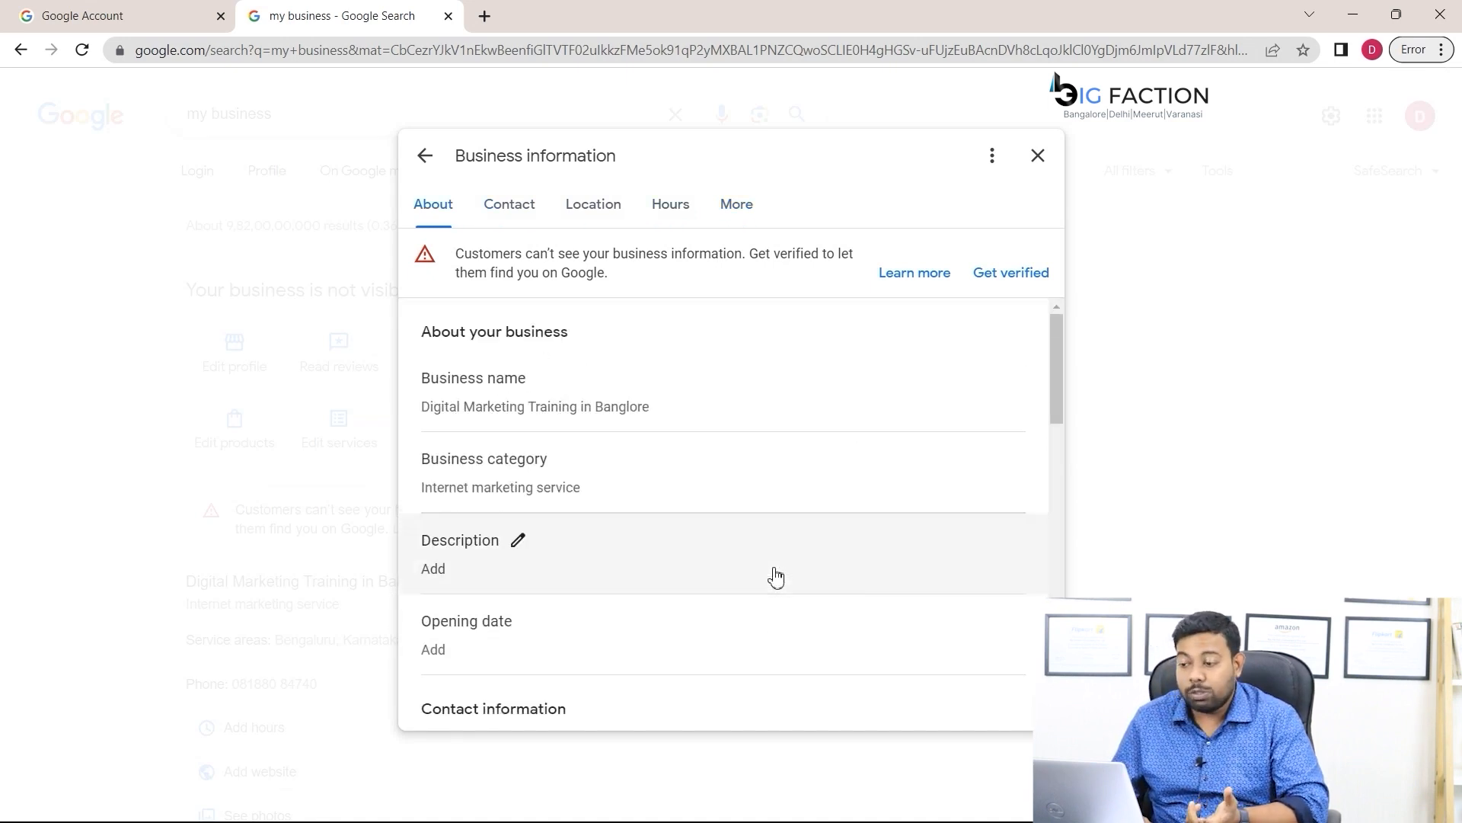
pyautogui.click(1038, 156)
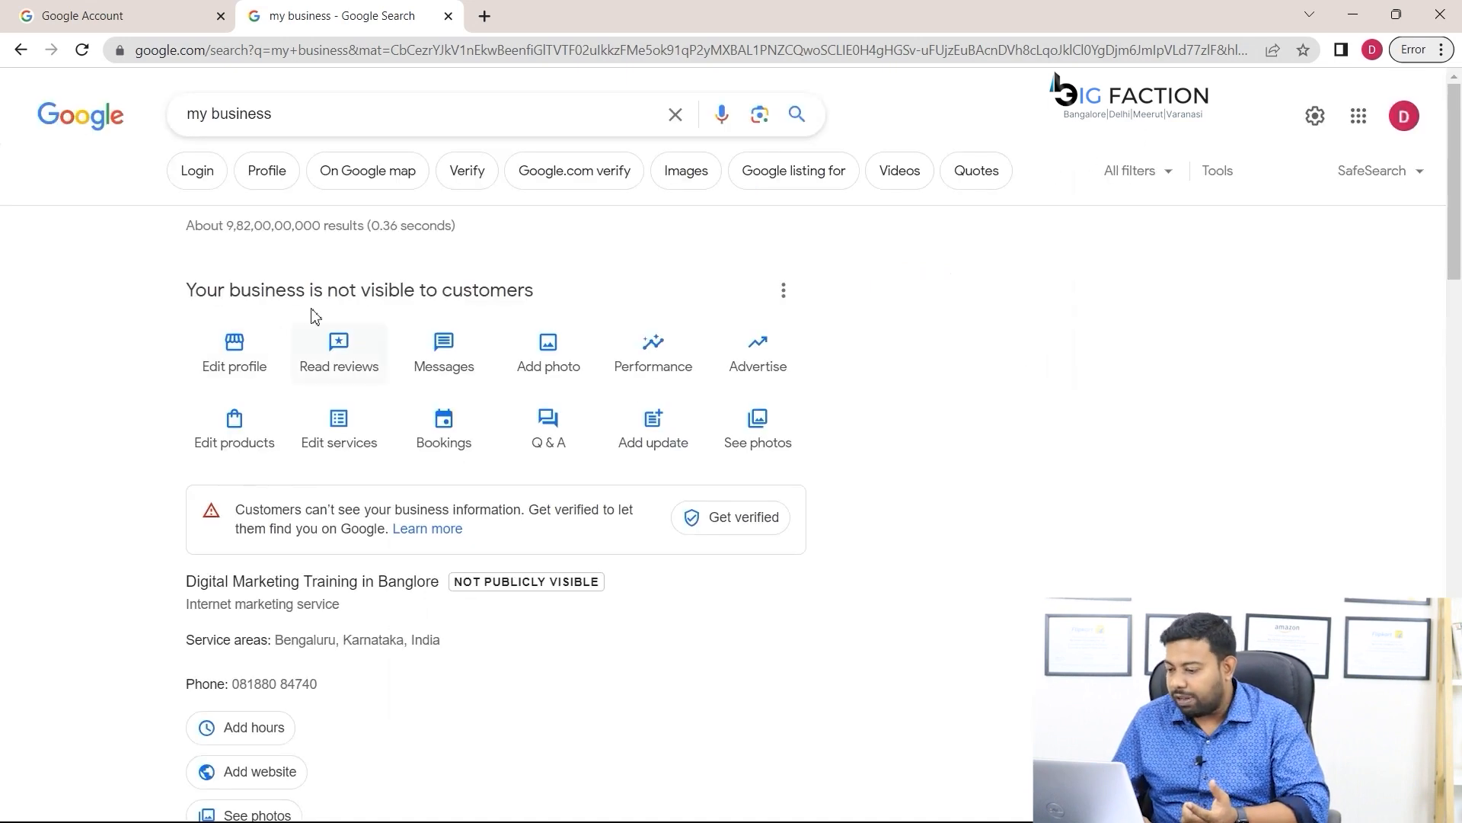
pyautogui.click(353, 351)
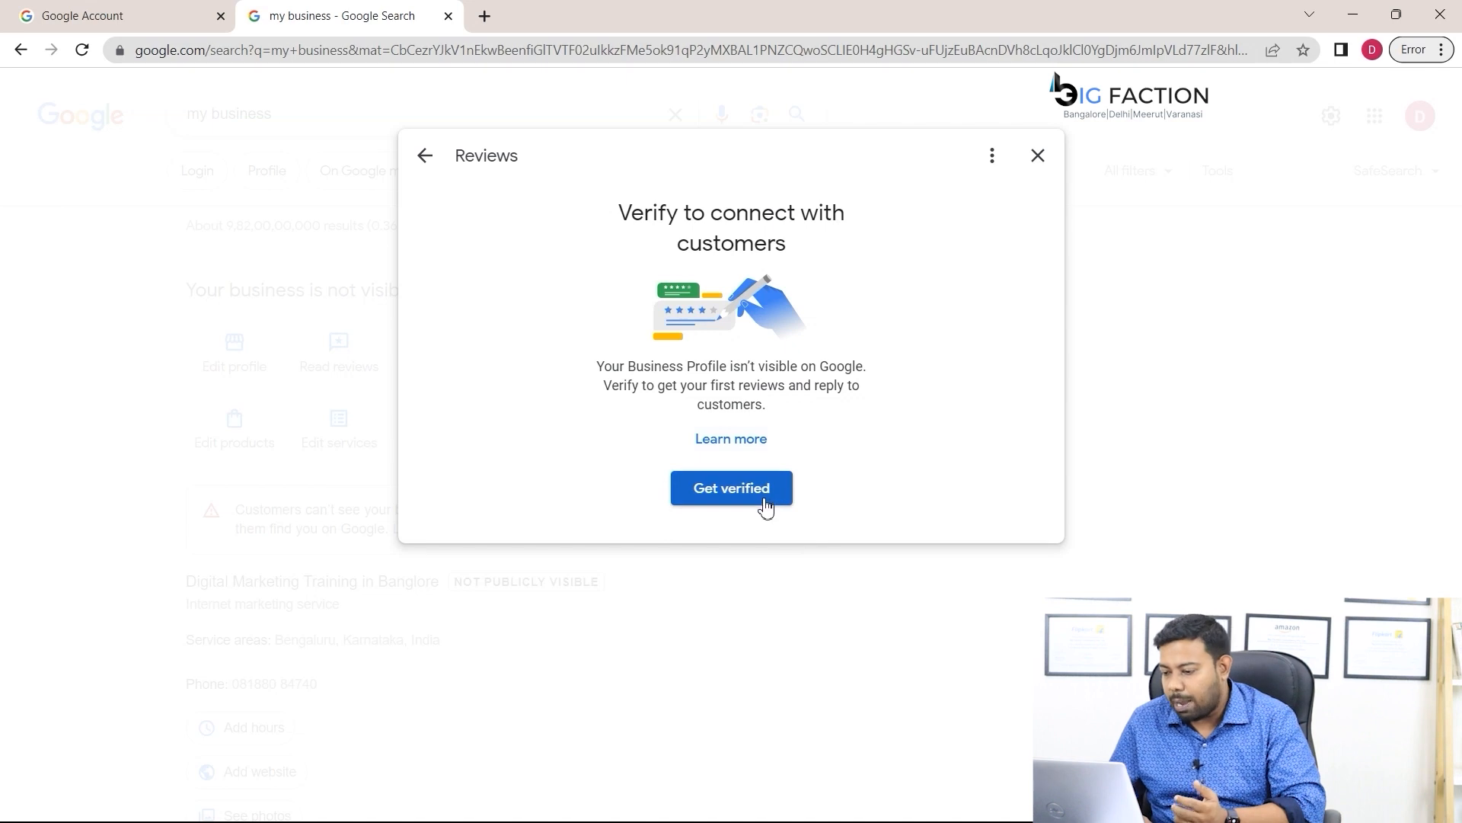
pyautogui.click(1038, 155)
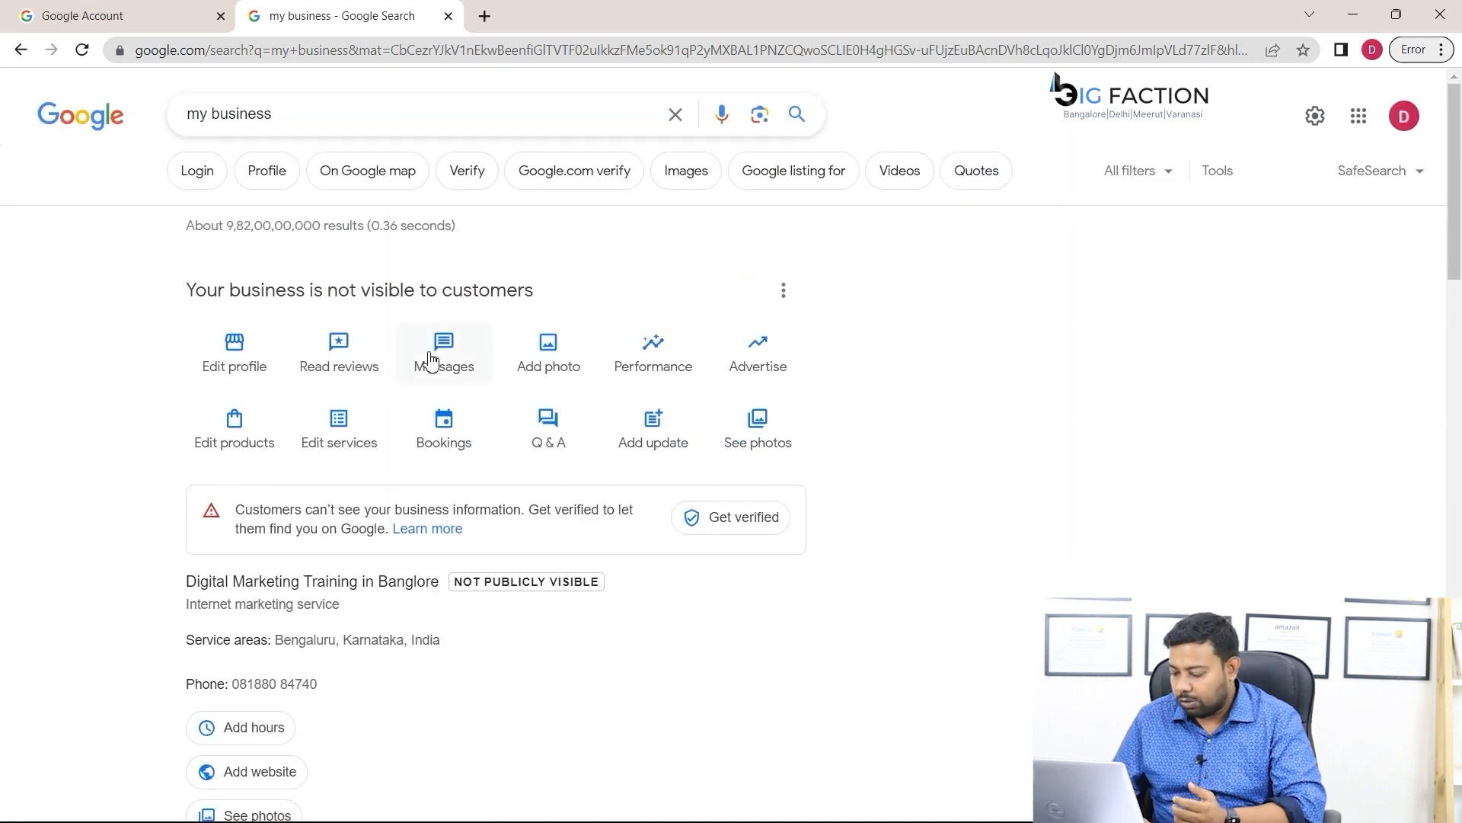
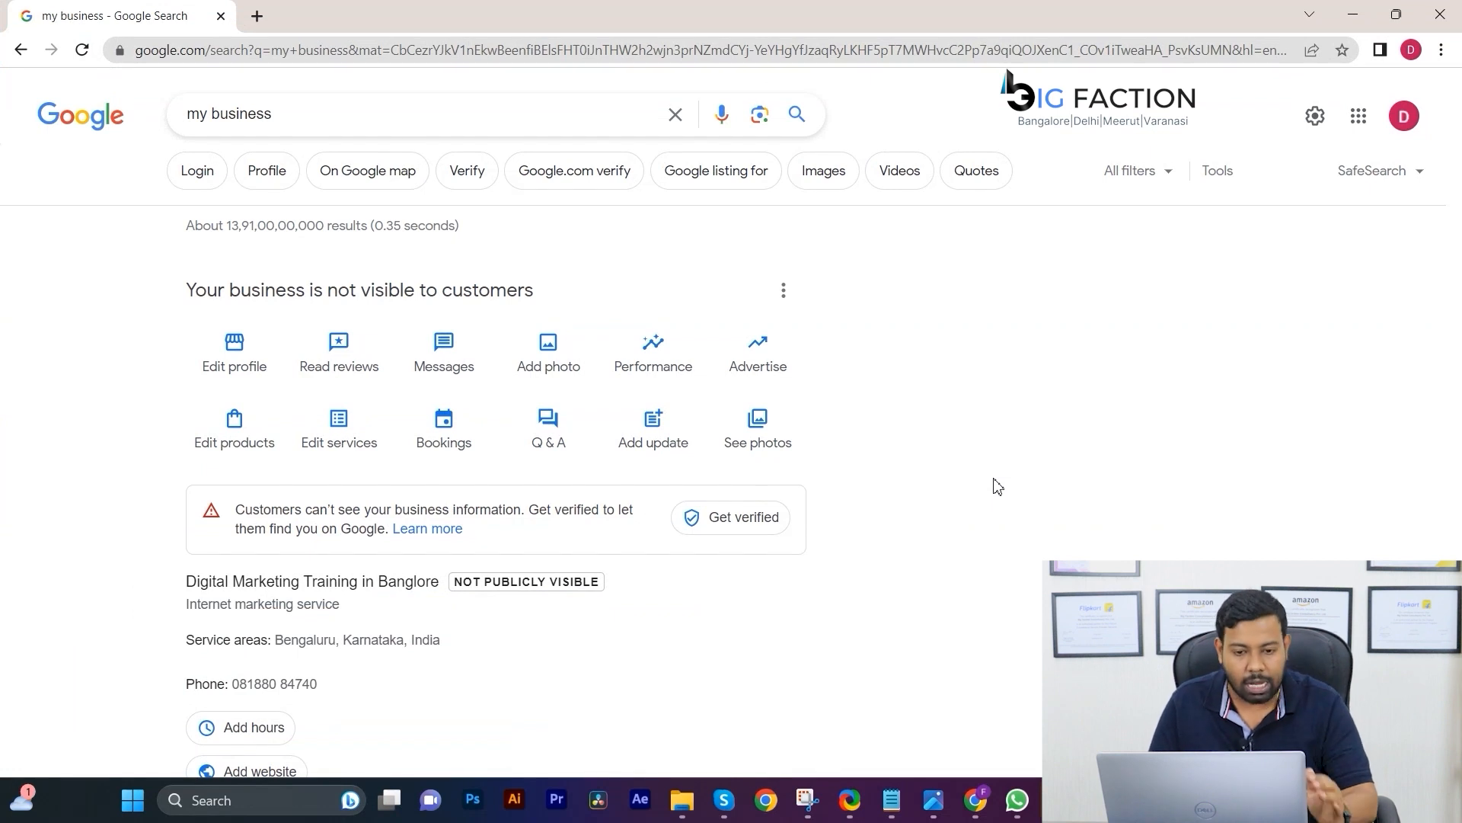
# Step: Open the Edit profile editor from the 'my business' search results
pyautogui.click(239, 368)
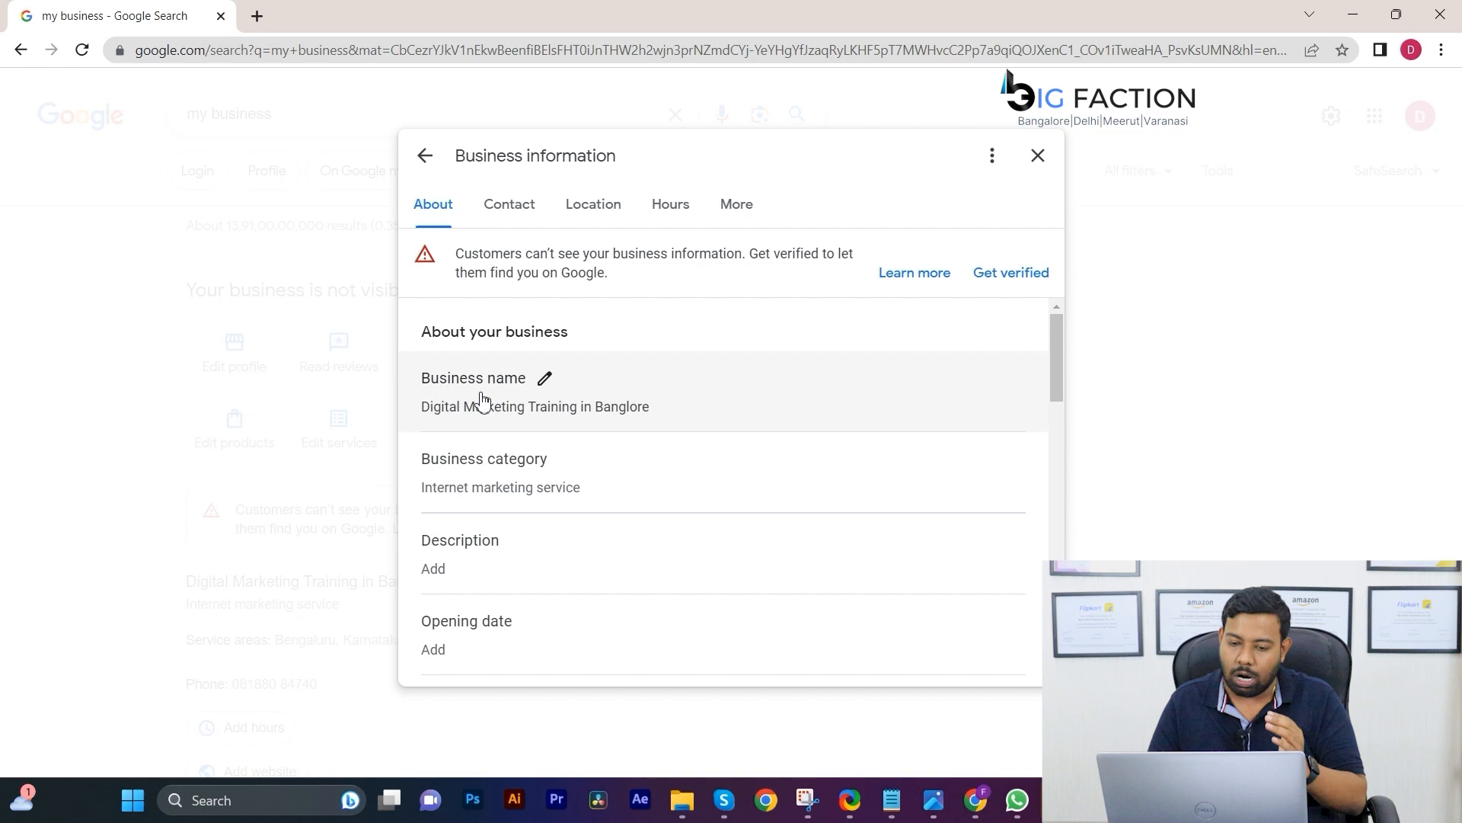
pyautogui.click(609, 412)
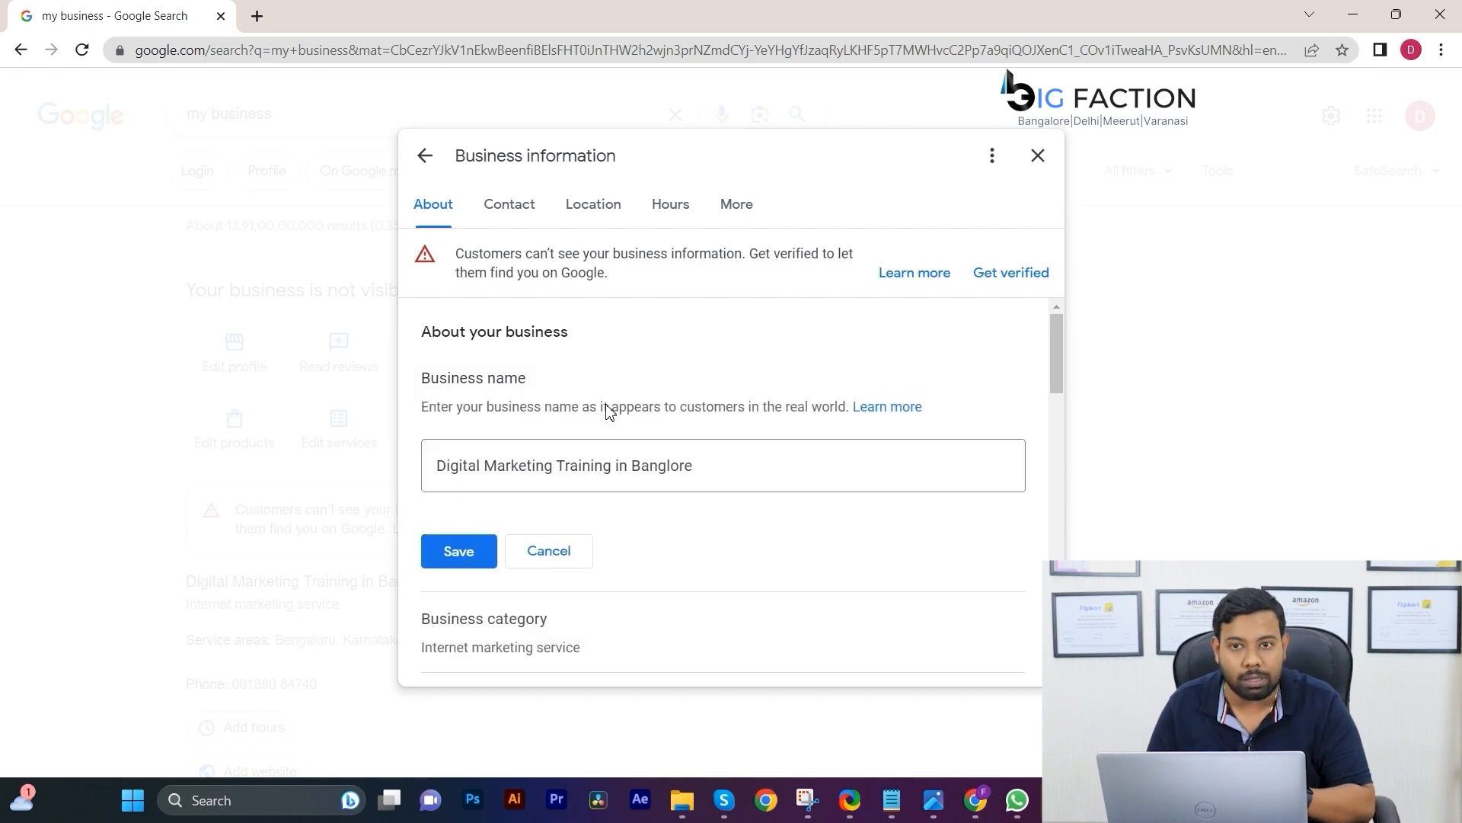
pyautogui.click(724, 465)
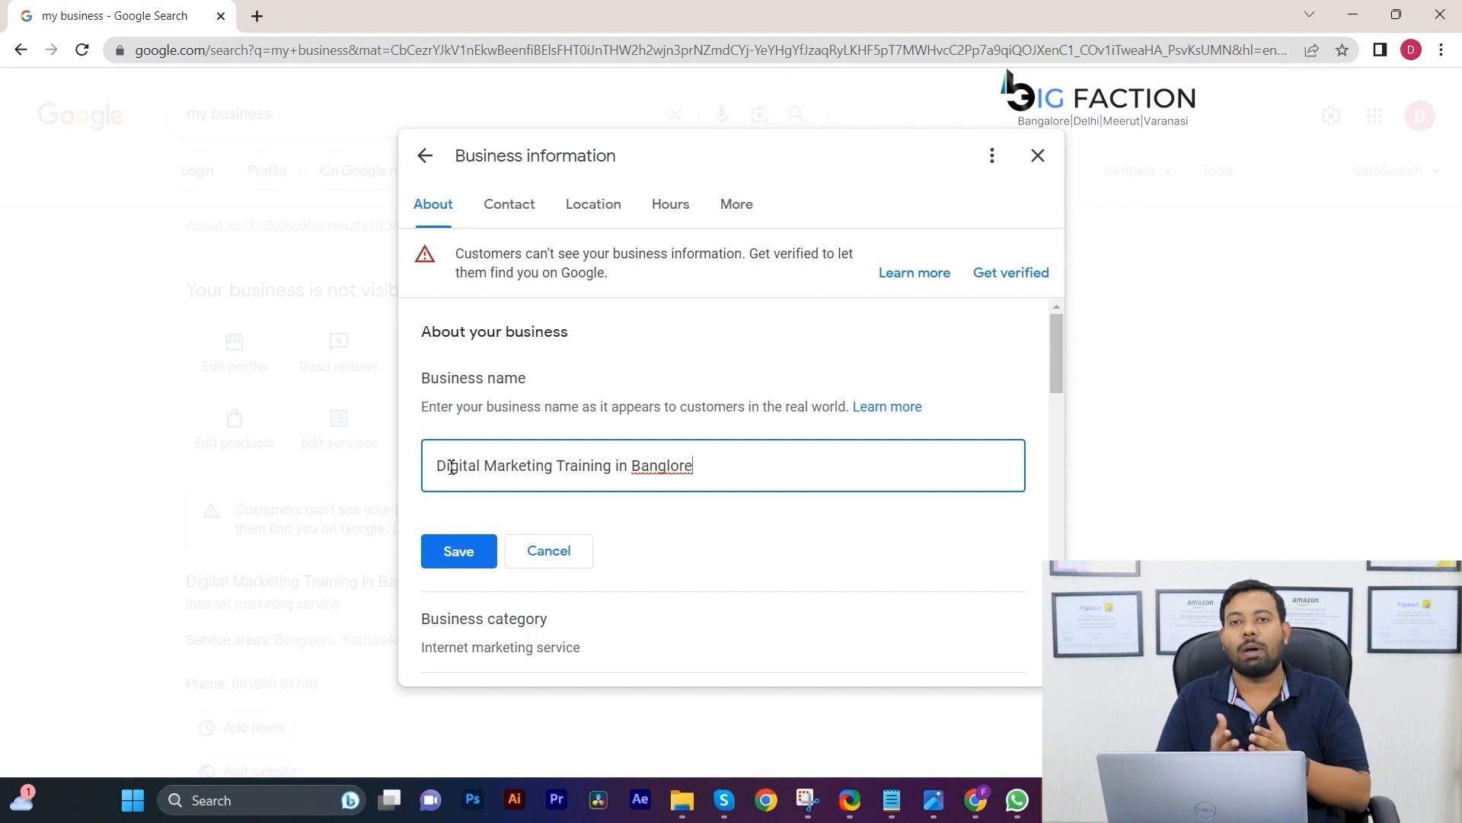
pyautogui.press('Home')
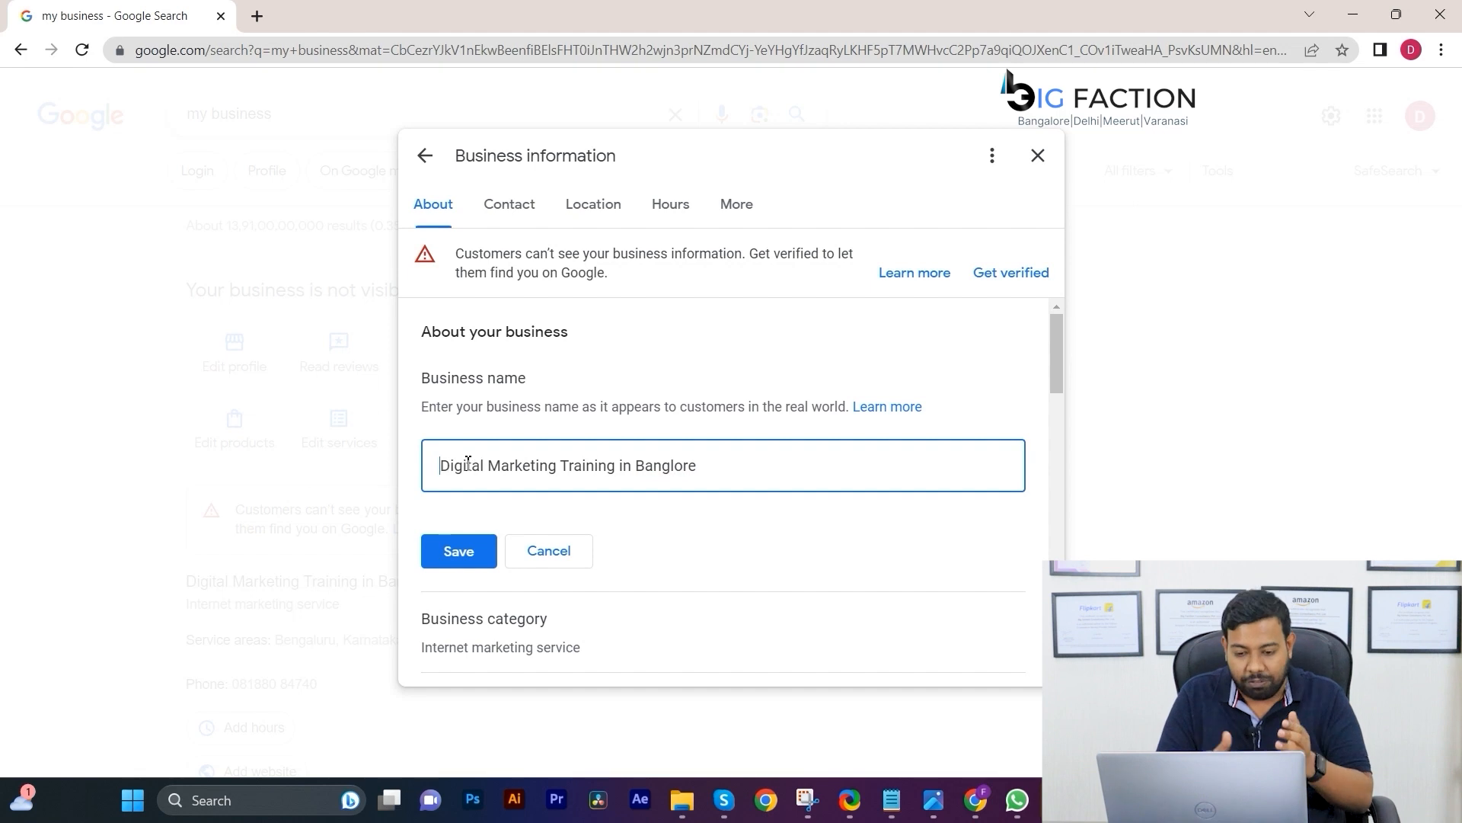
pyautogui.write('Big Faction')
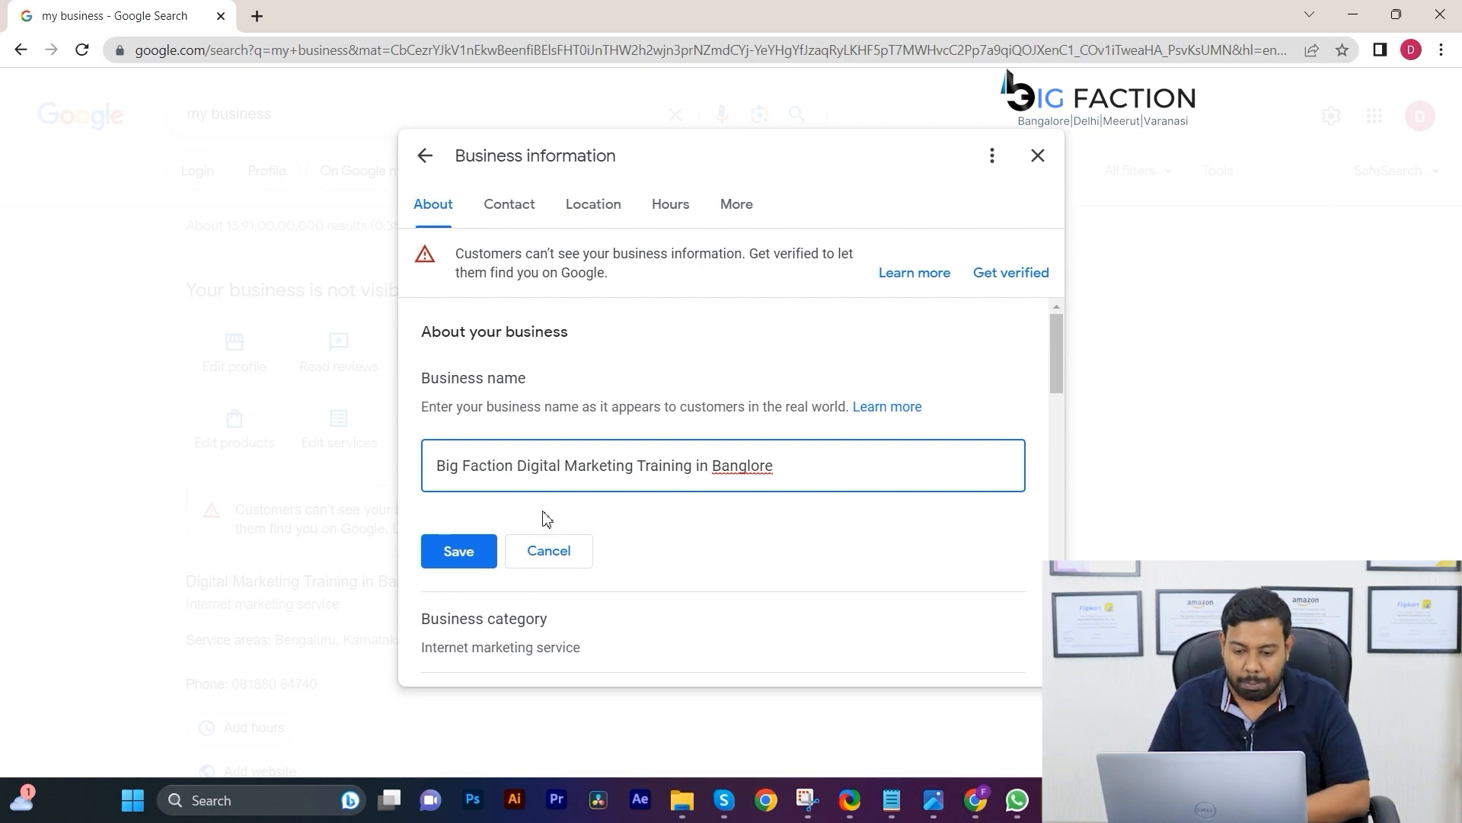
pyautogui.click(565, 554)
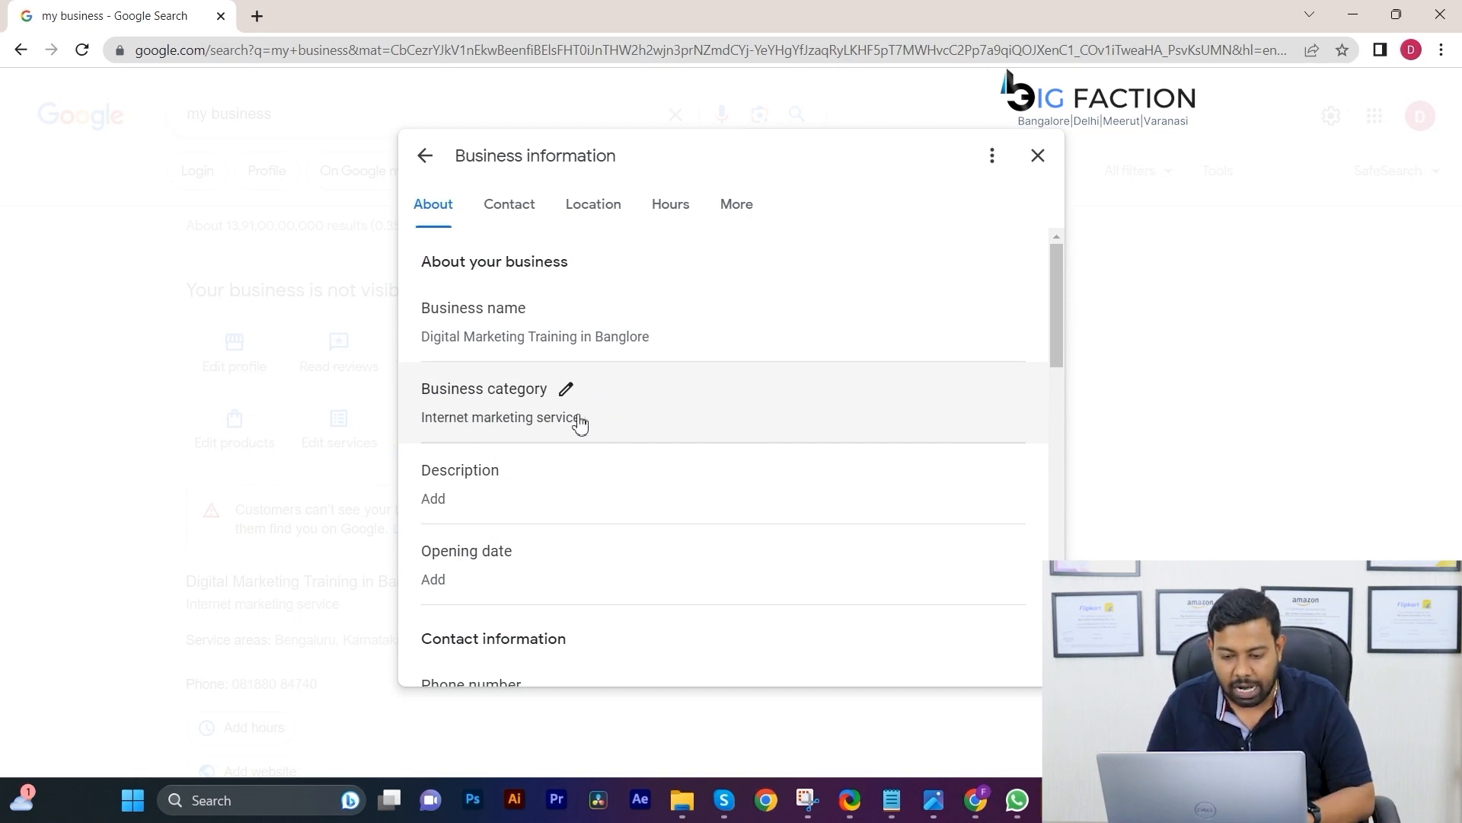
# Step: Add Marketing agency as an extra category beside the primary Internet marketing service
pyautogui.click(566, 390)
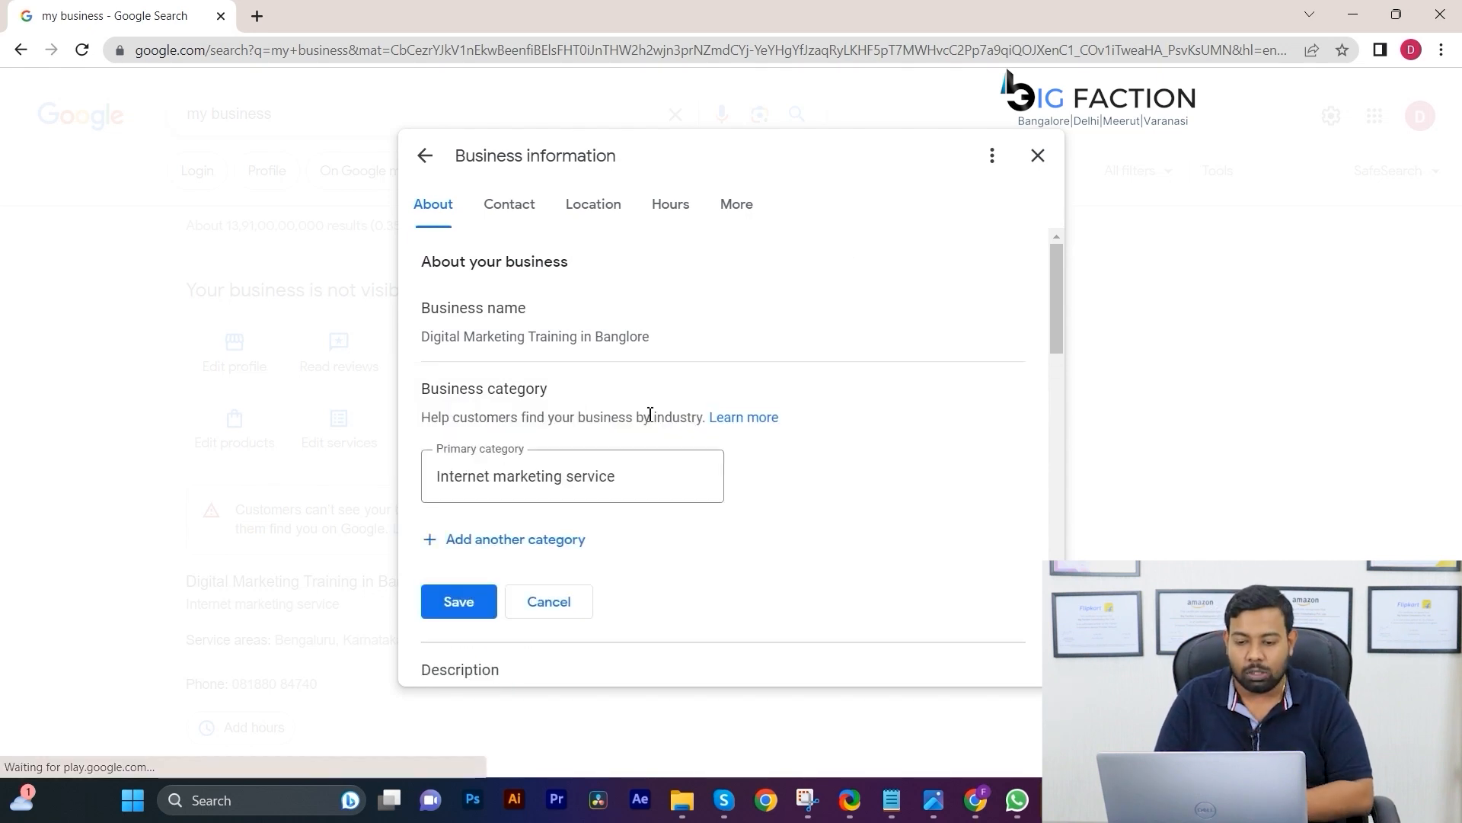
pyautogui.scroll(-1, 696, 418)
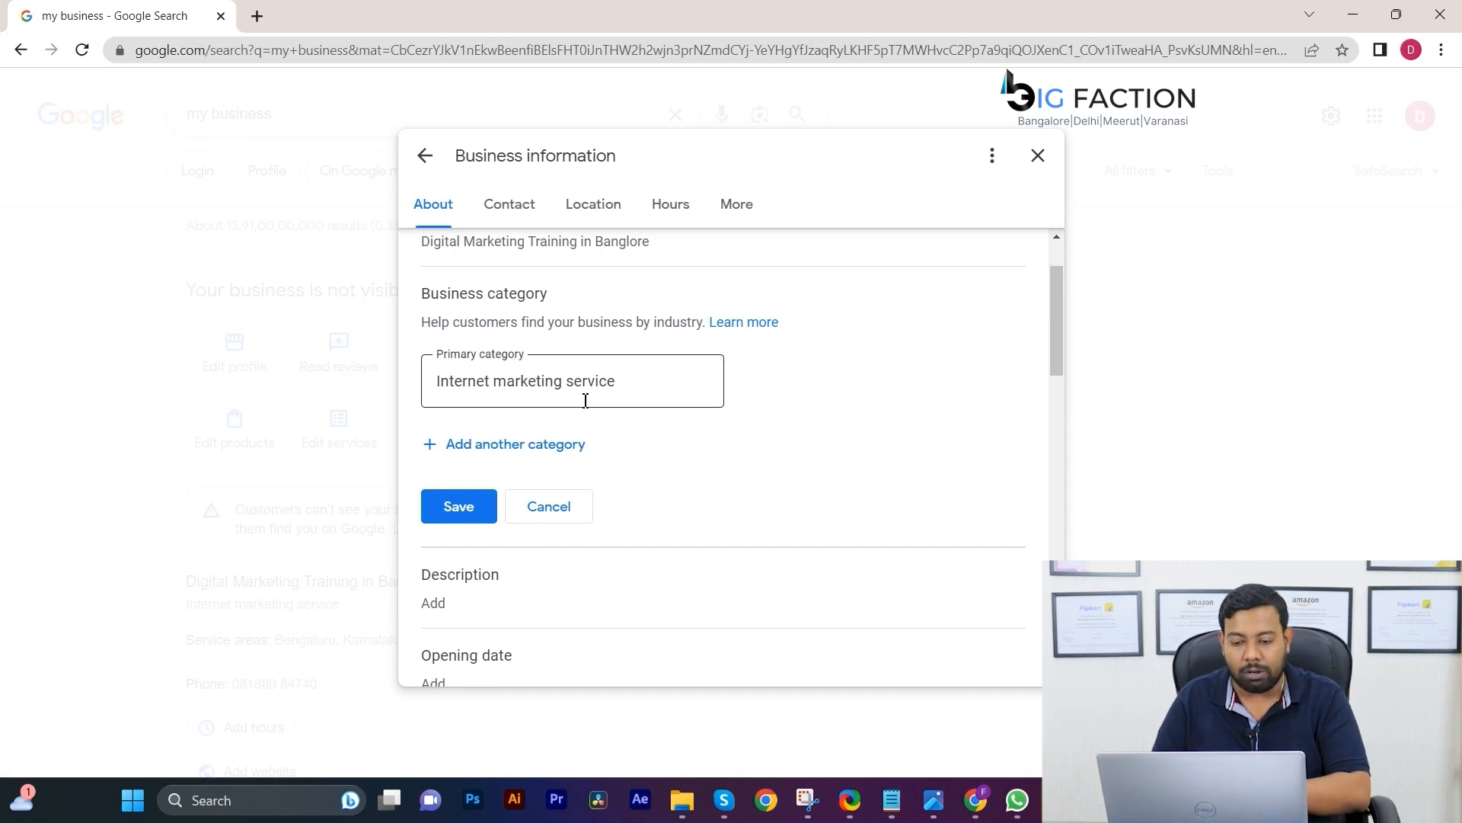
pyautogui.click(508, 450)
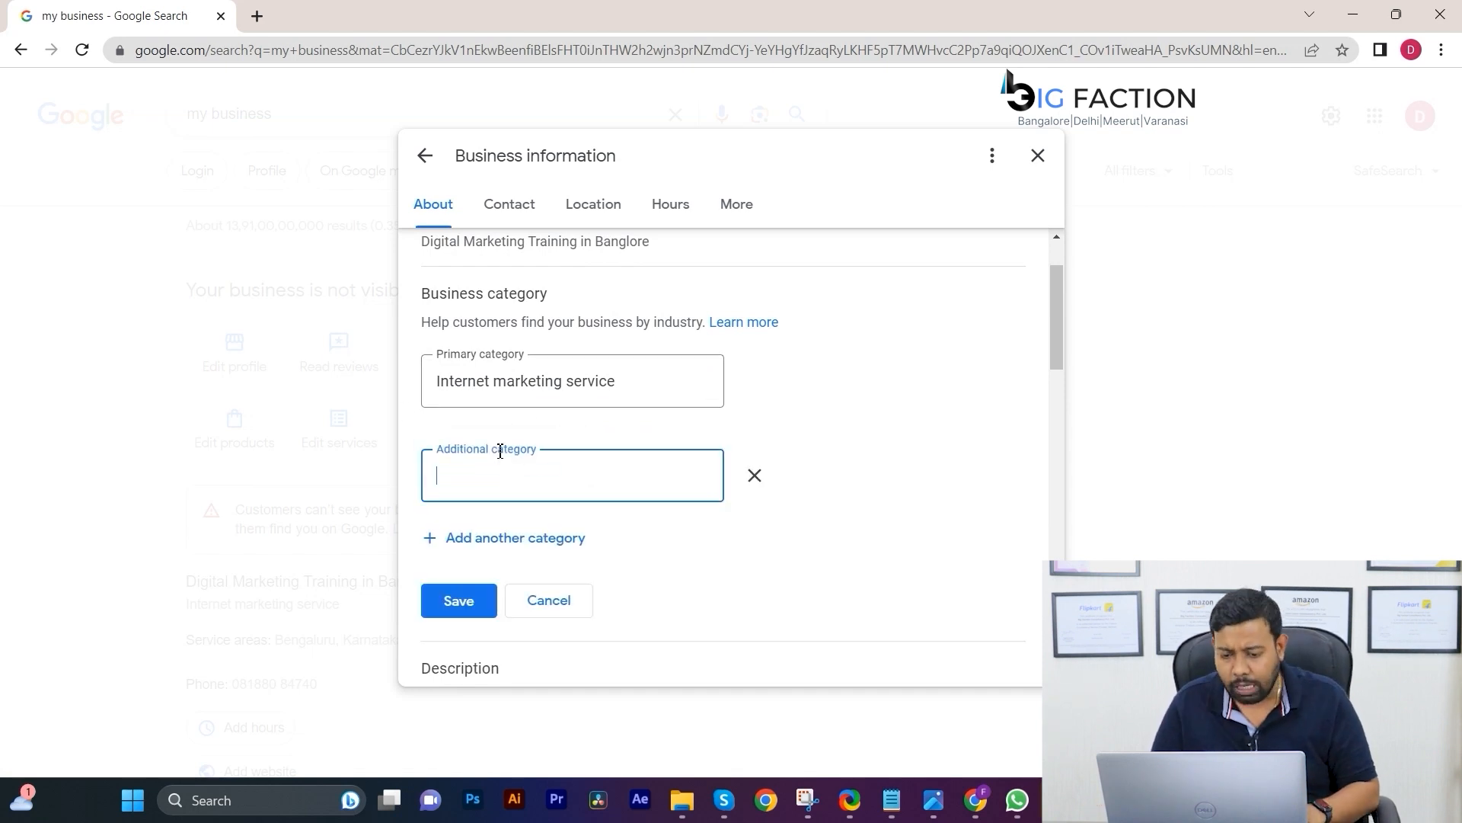
pyautogui.write('mar')
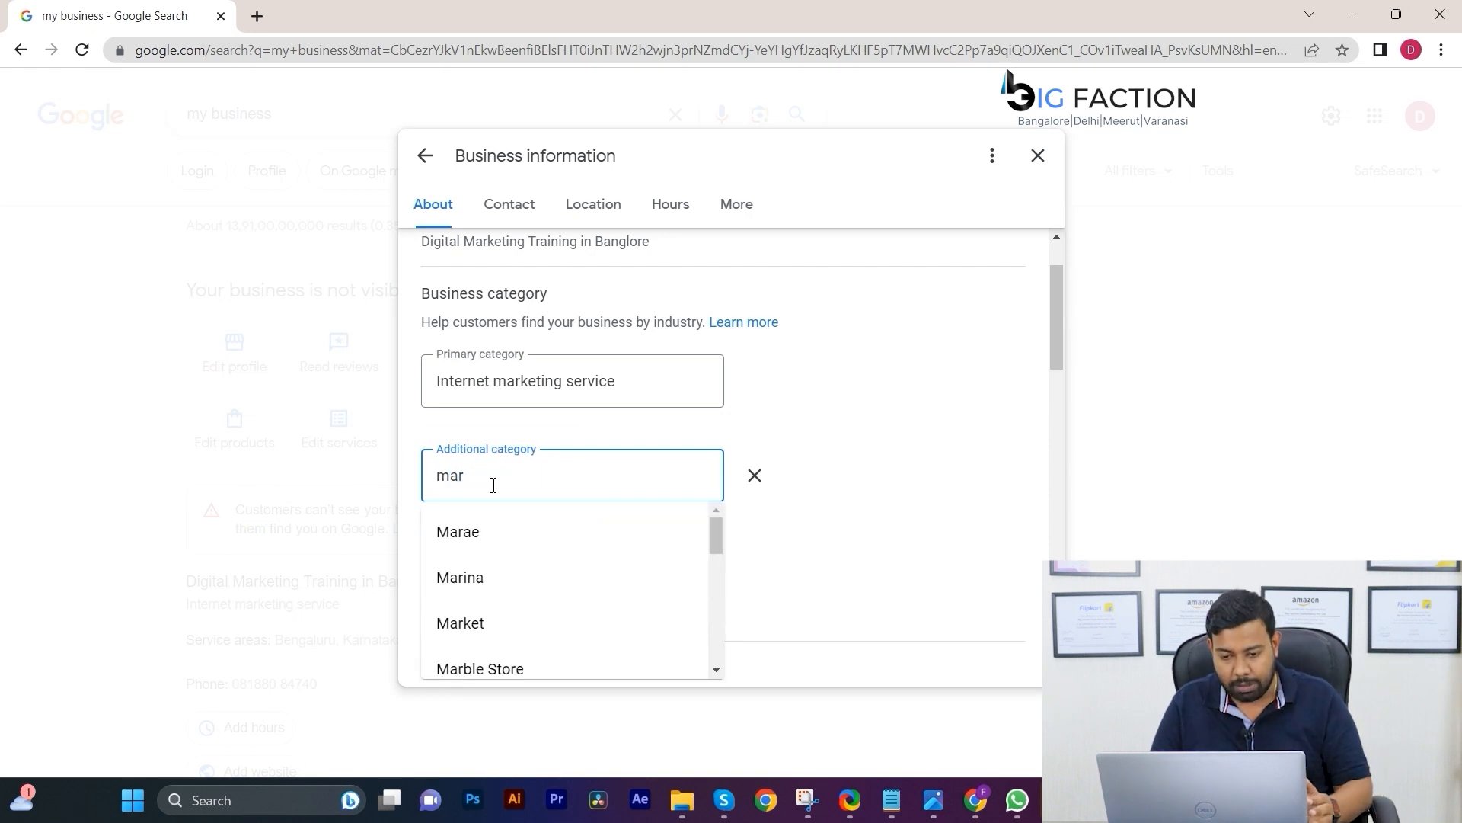
pyautogui.write('keting')
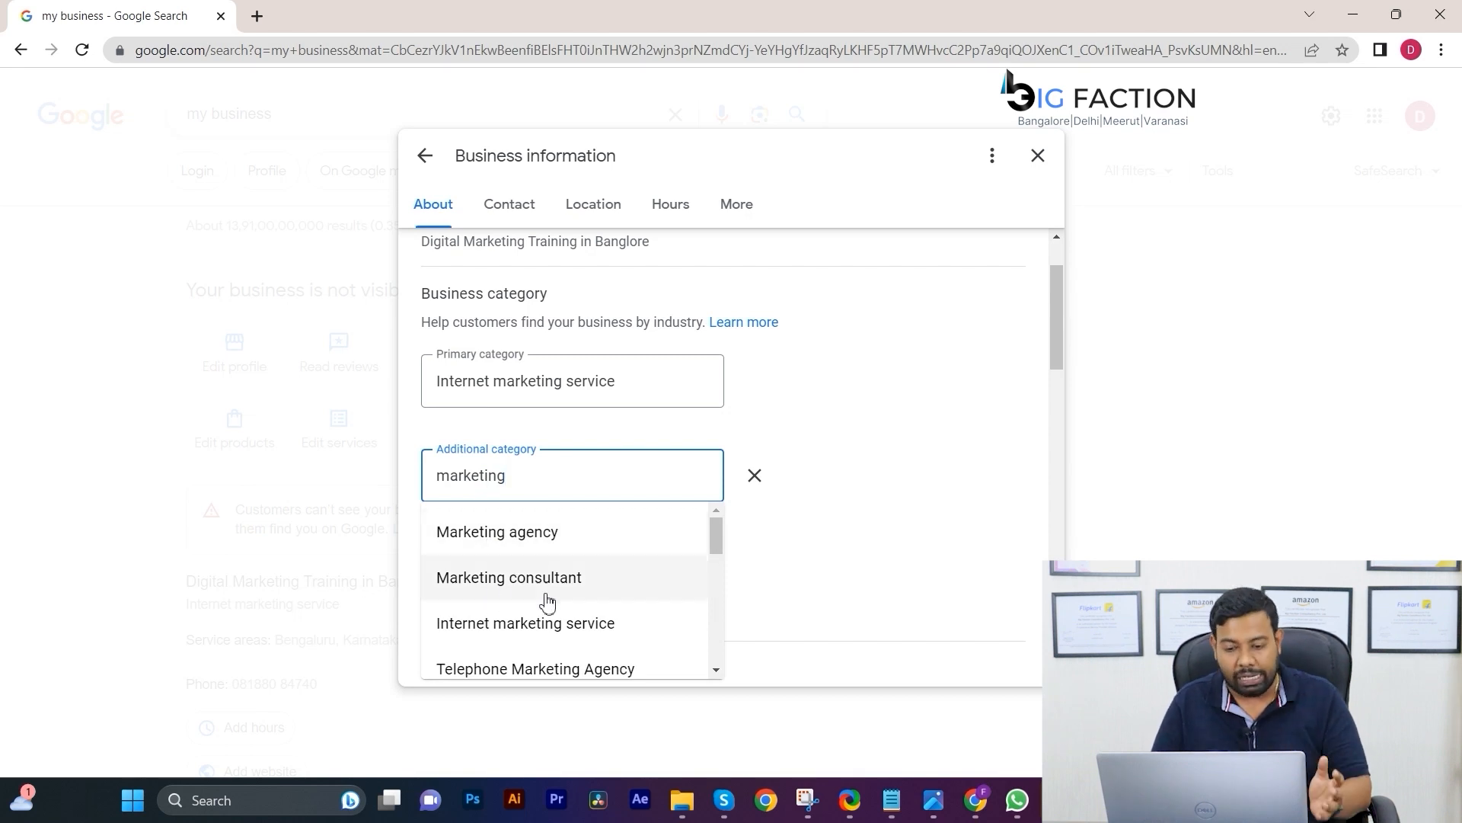
pyautogui.scroll(-3, 575, 642)
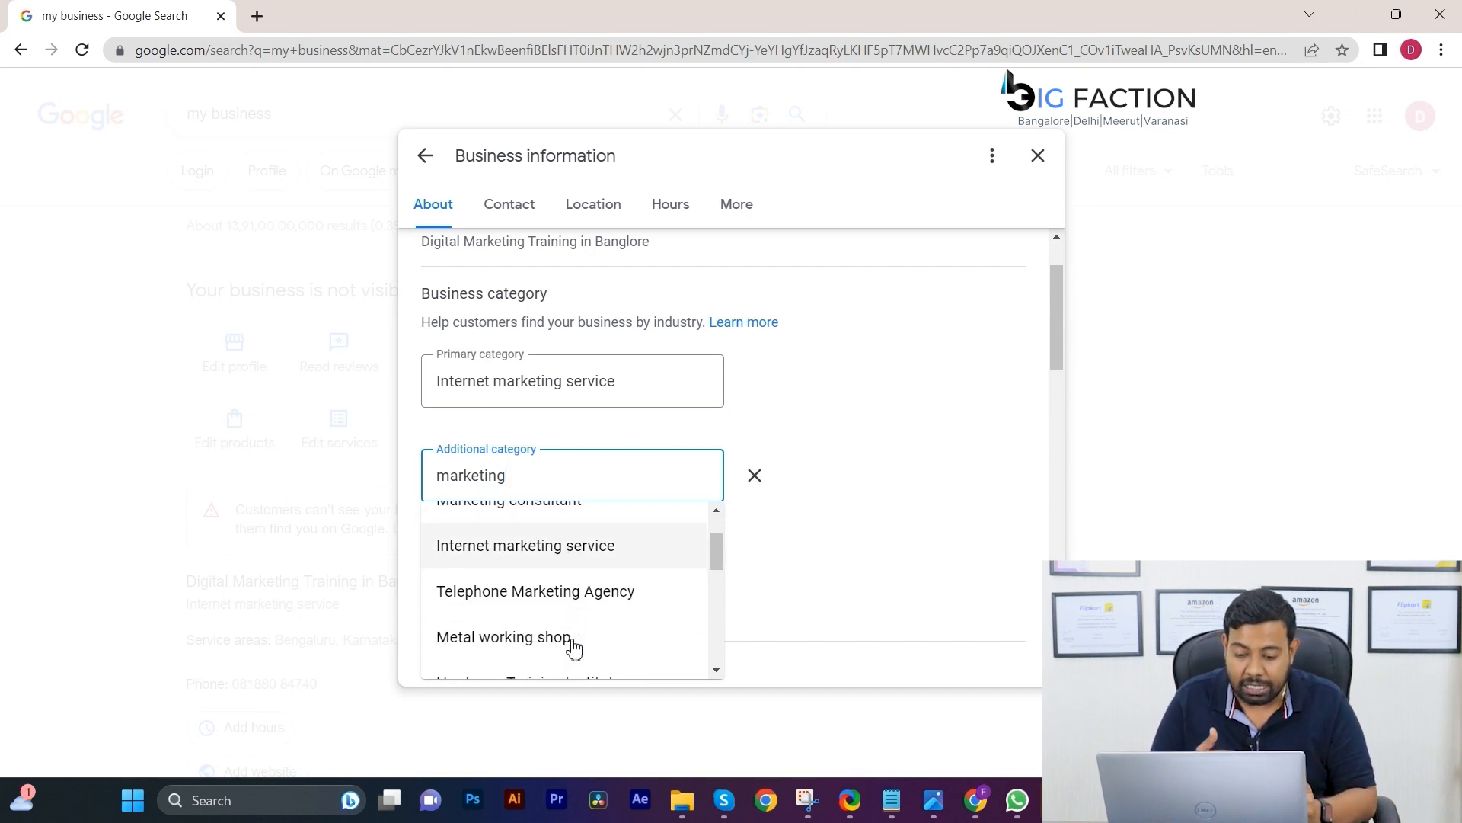
pyautogui.scroll(-1, 491, 571)
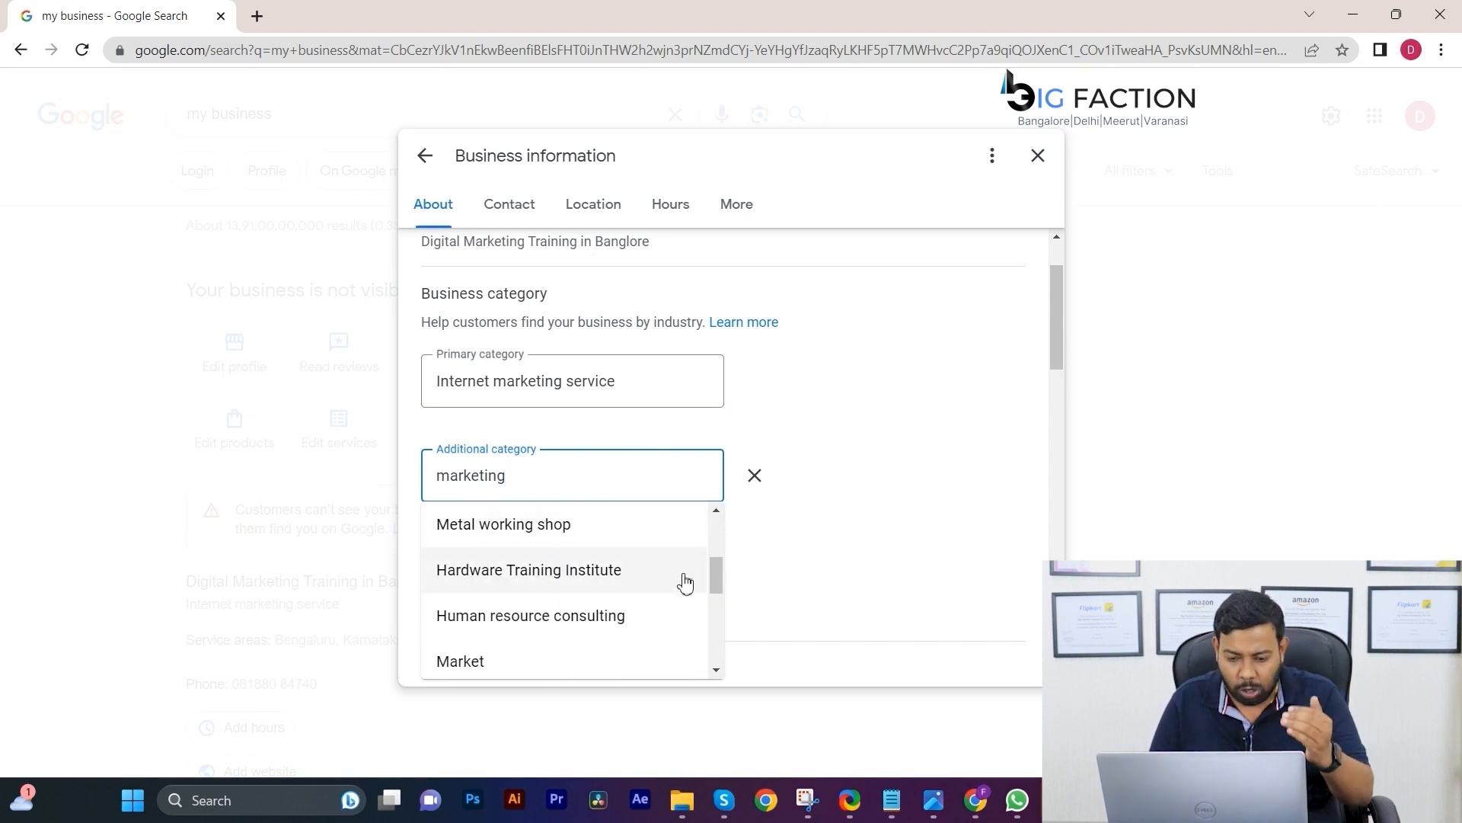
pyautogui.moveTo(716, 576); pyautogui.dragTo(716, 533)
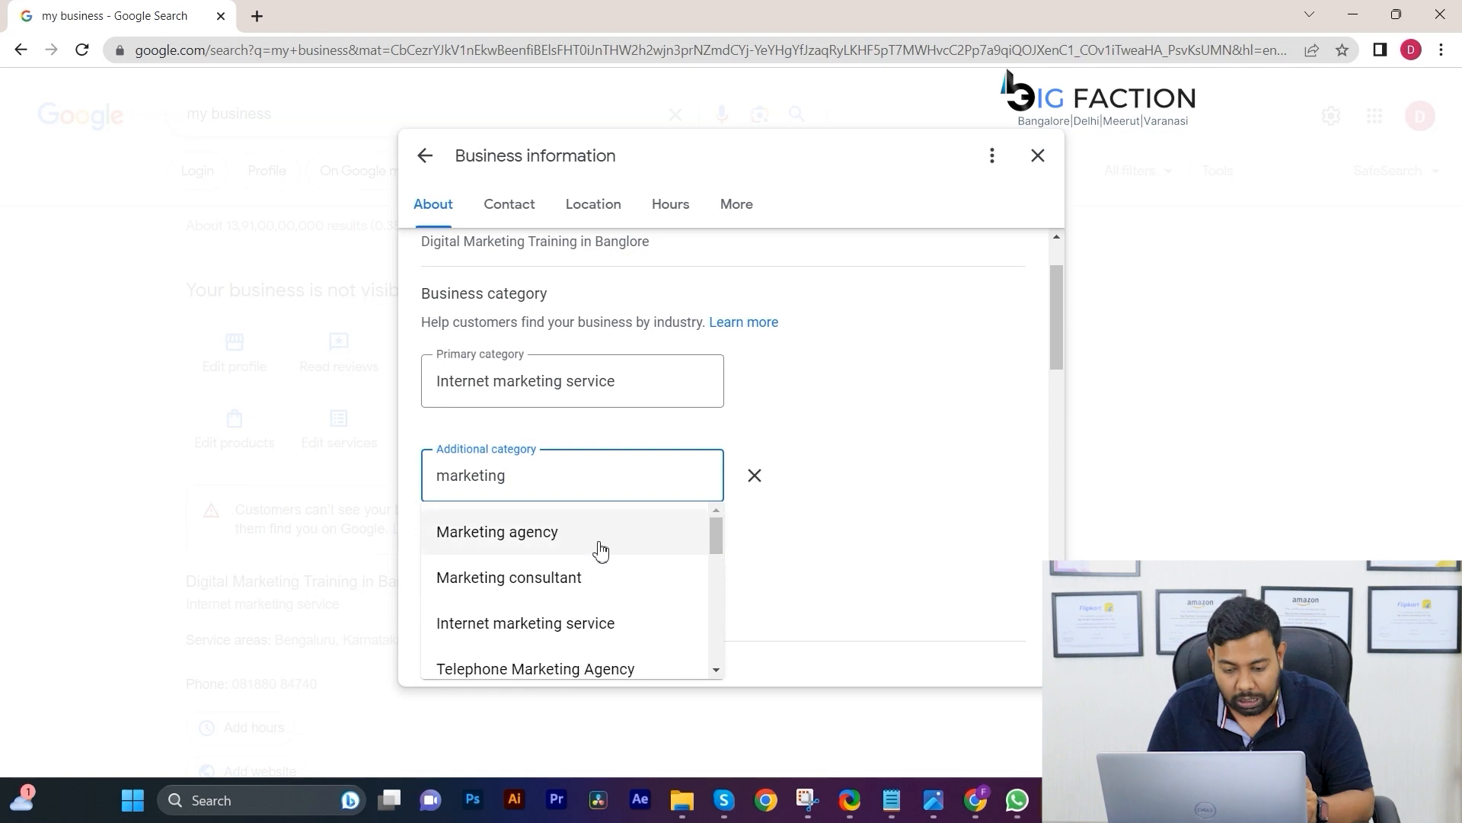
pyautogui.click(497, 537)
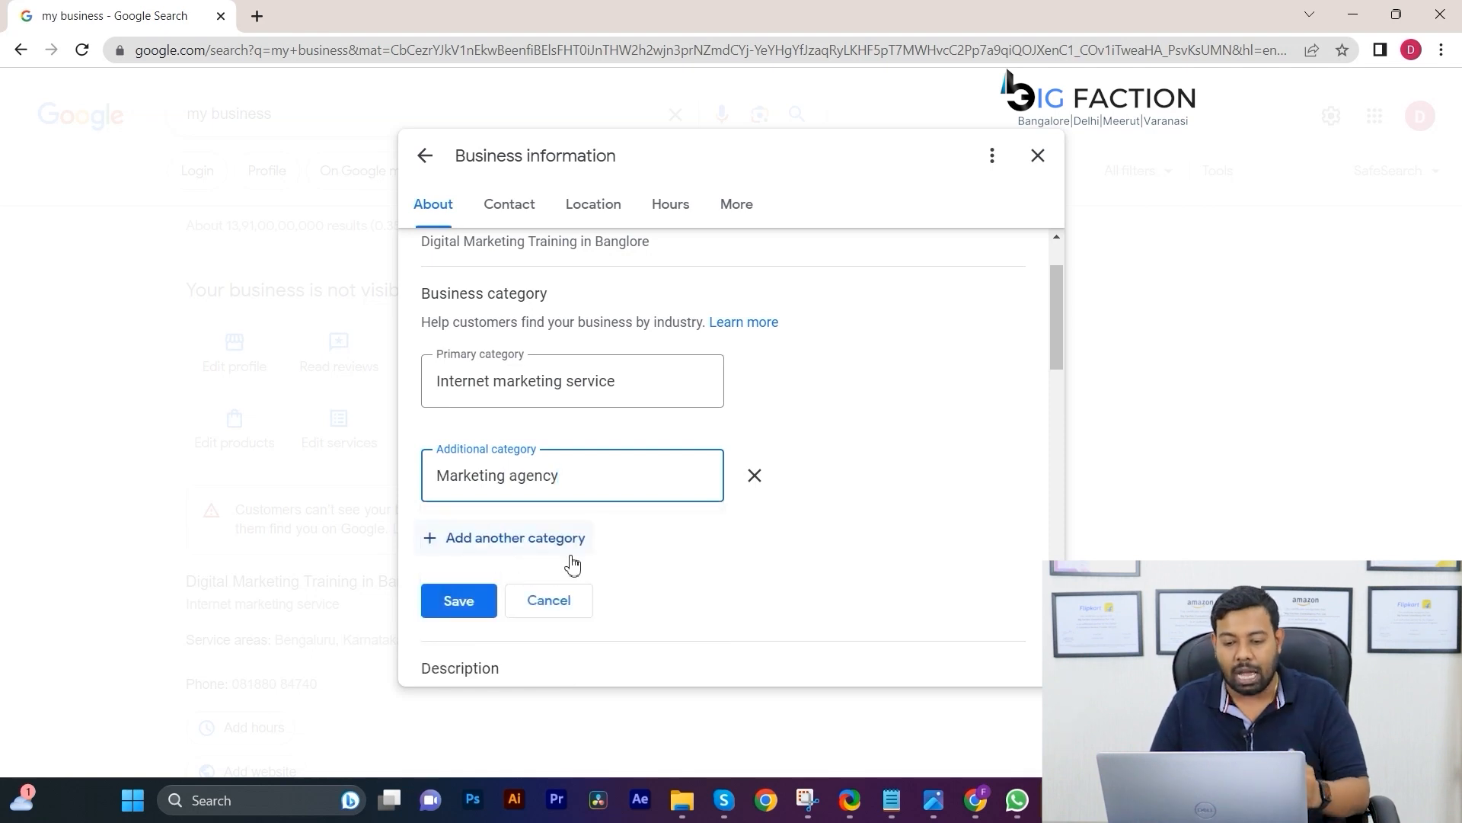
pyautogui.scroll(-1, 652, 573)
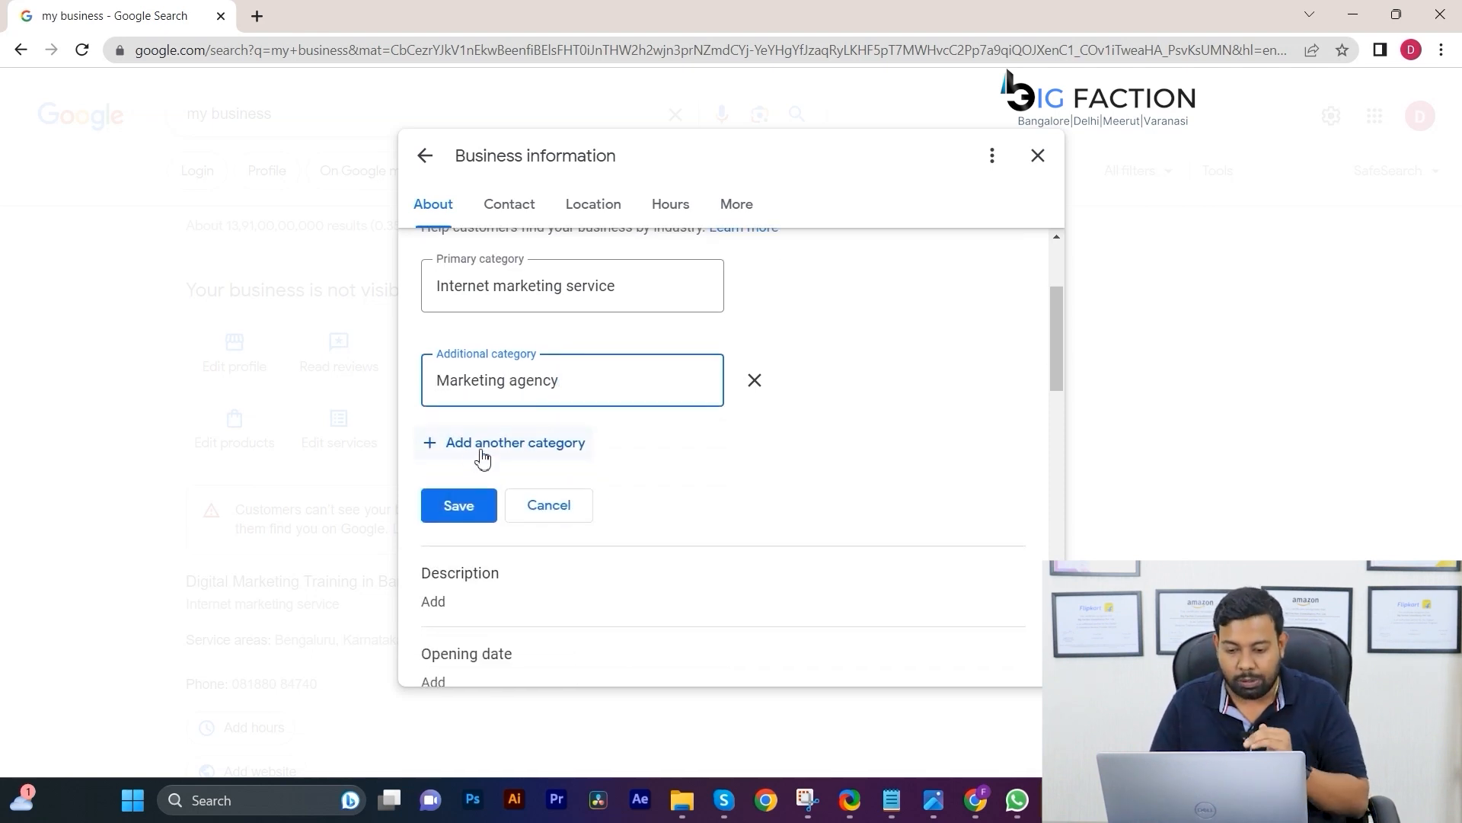
pyautogui.click(455, 507)
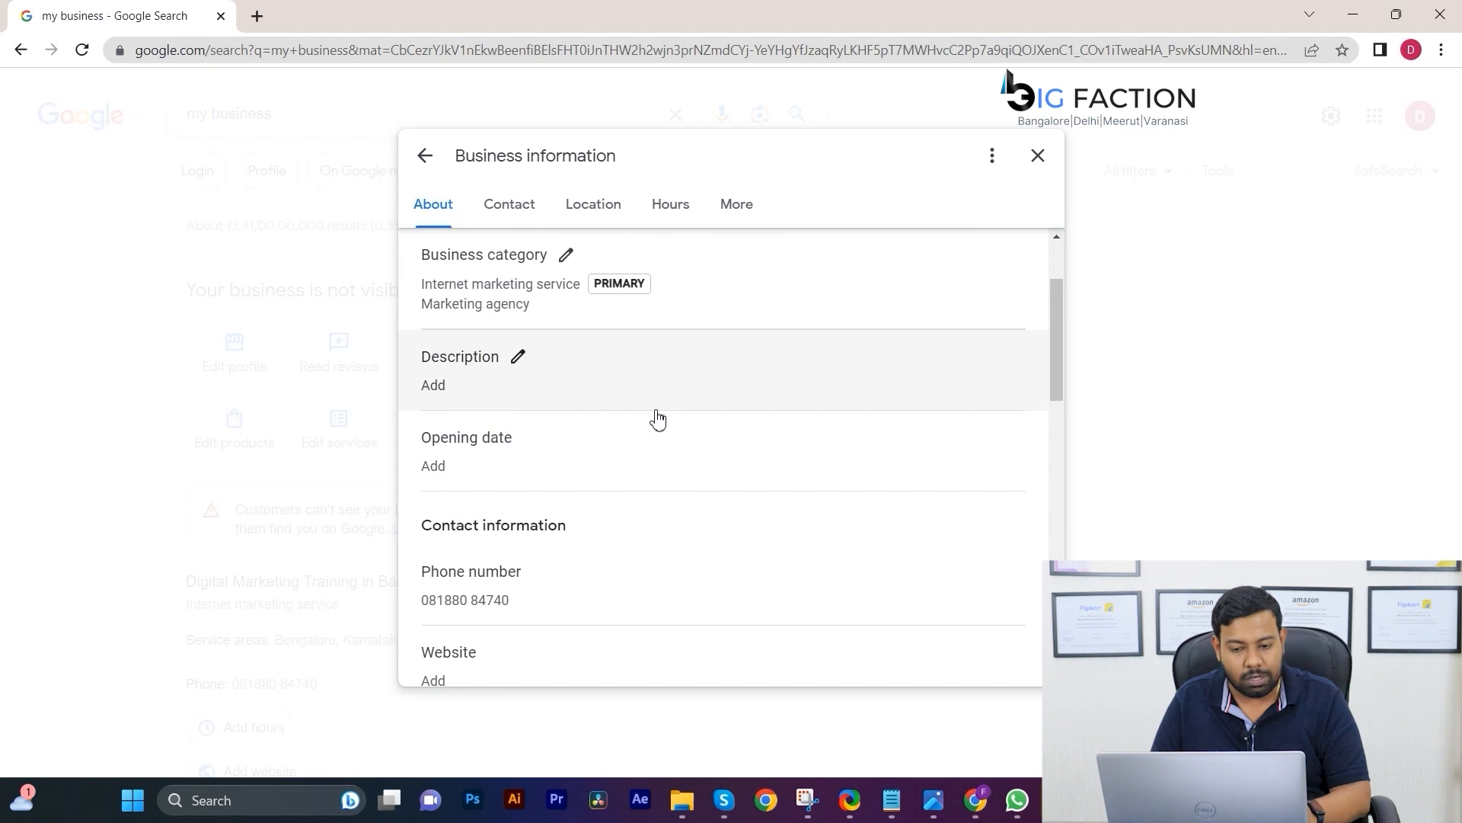
# Step: Paste and save the 'Digital Marketing Training in Banglore…' business description
pyautogui.click(467, 395)
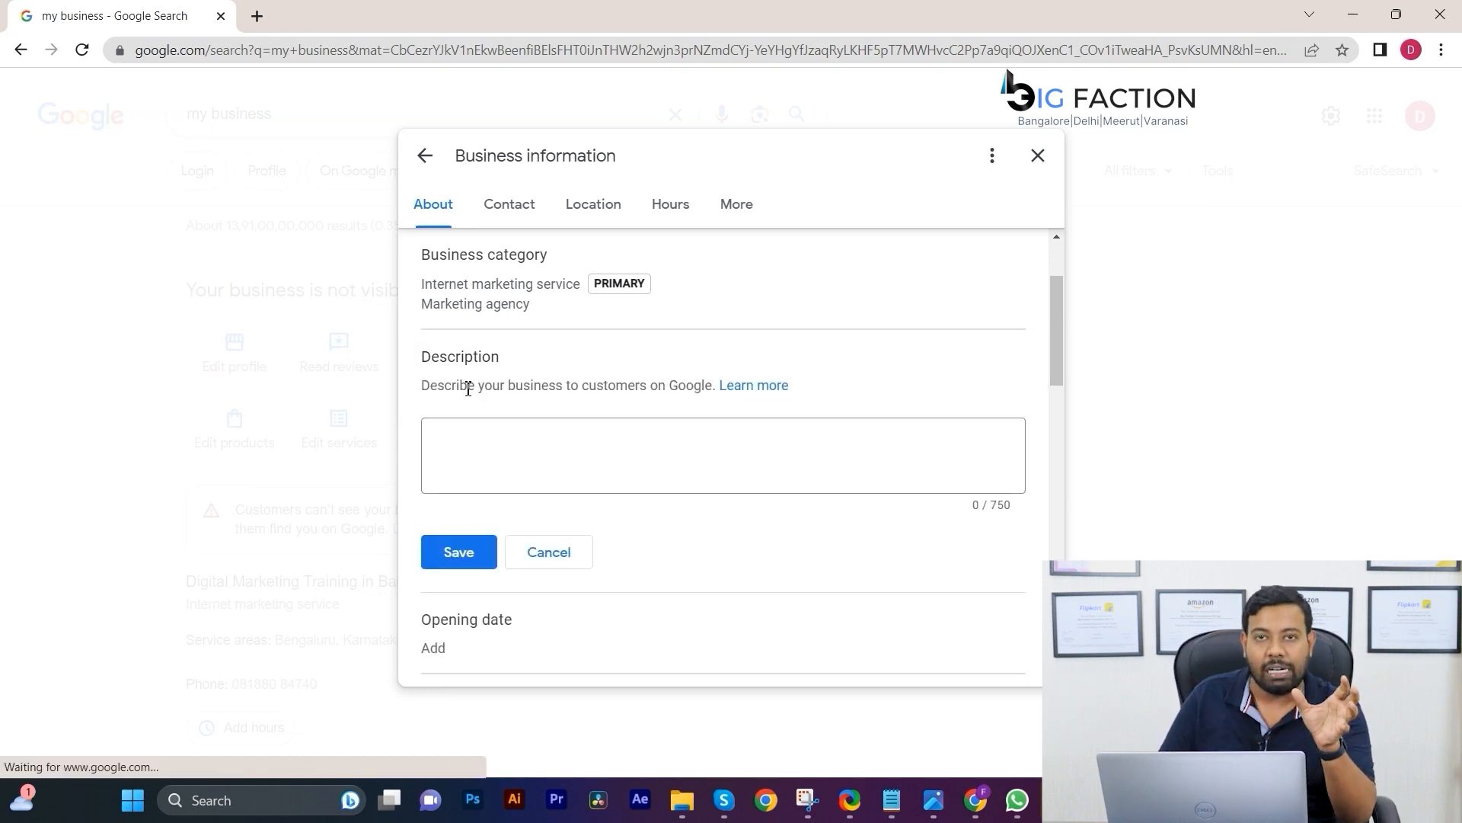
pyautogui.click(454, 446)
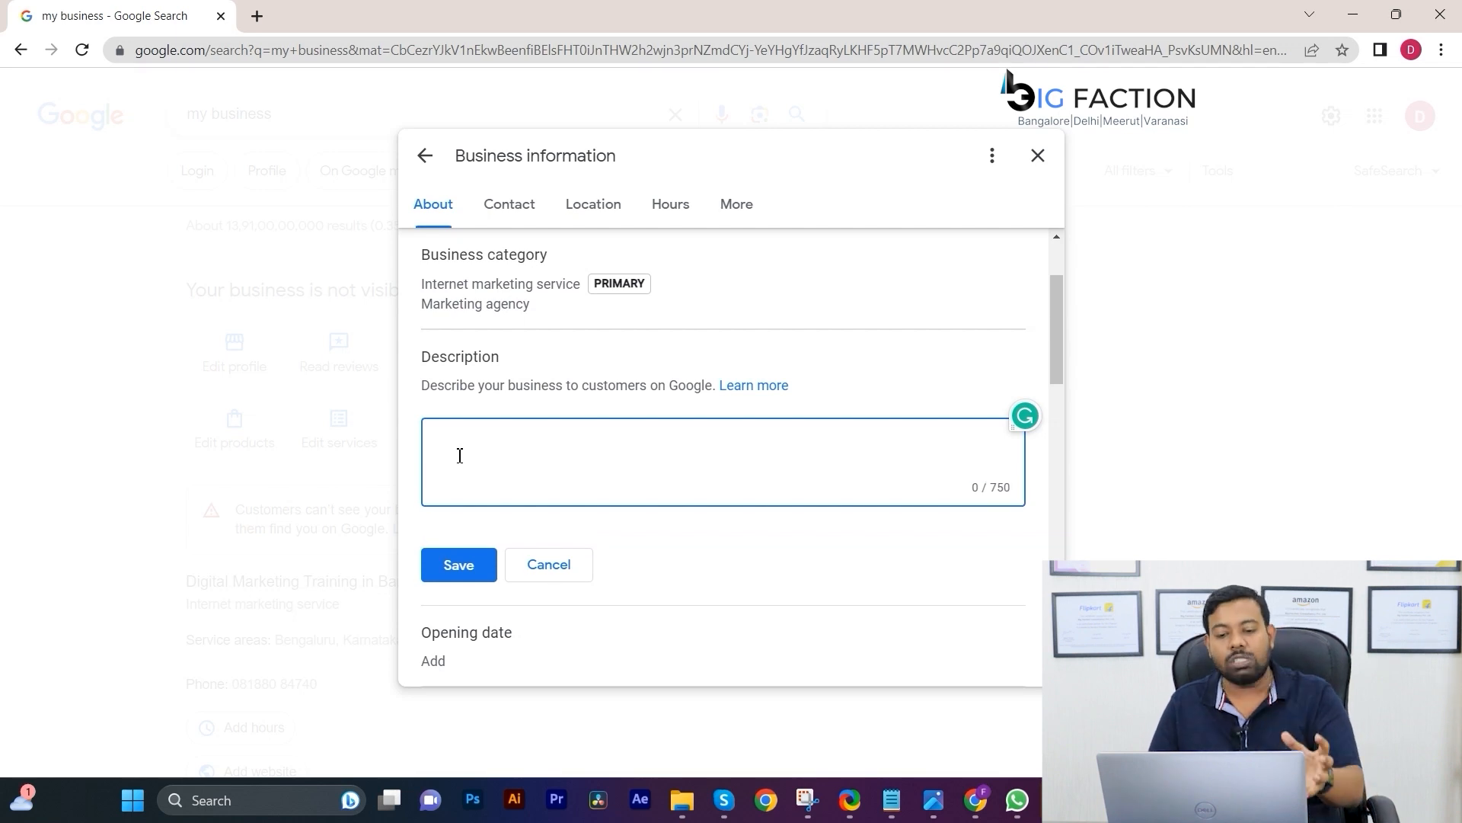
pyautogui.scroll(2, 462, 455)
pyautogui.scroll(-3, 466, 450)
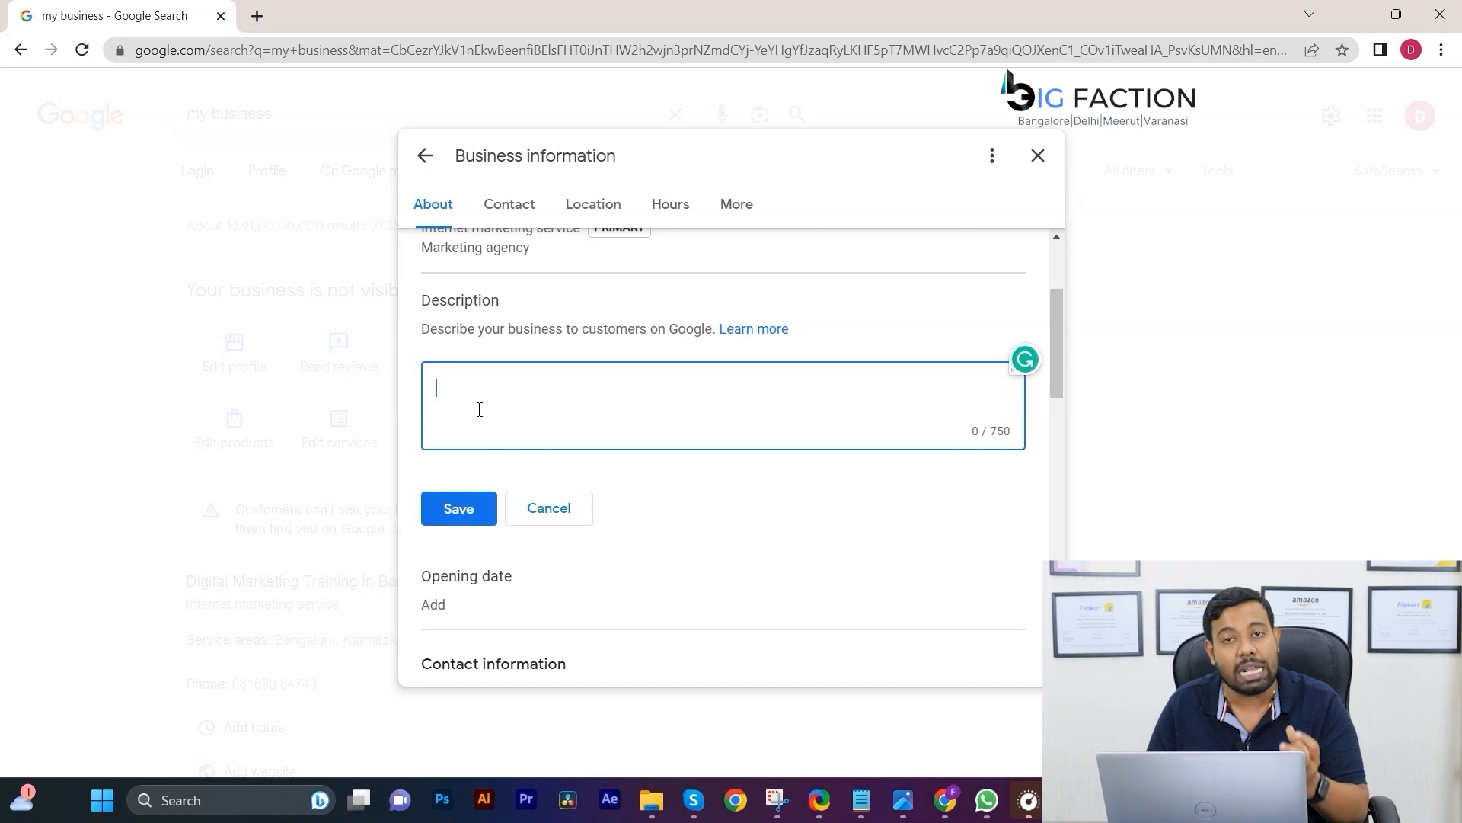
pyautogui.write('Digital Marketing Training in Banglore. is an emerging organisation and one-stop destination for various E-commerce services. We empower you to list your products crosswise over real in major market places in India giving a conclusion to-end answer for internet offering – be it customer services, promotion, Product Listing, etc. on India’s top marketplaces.')
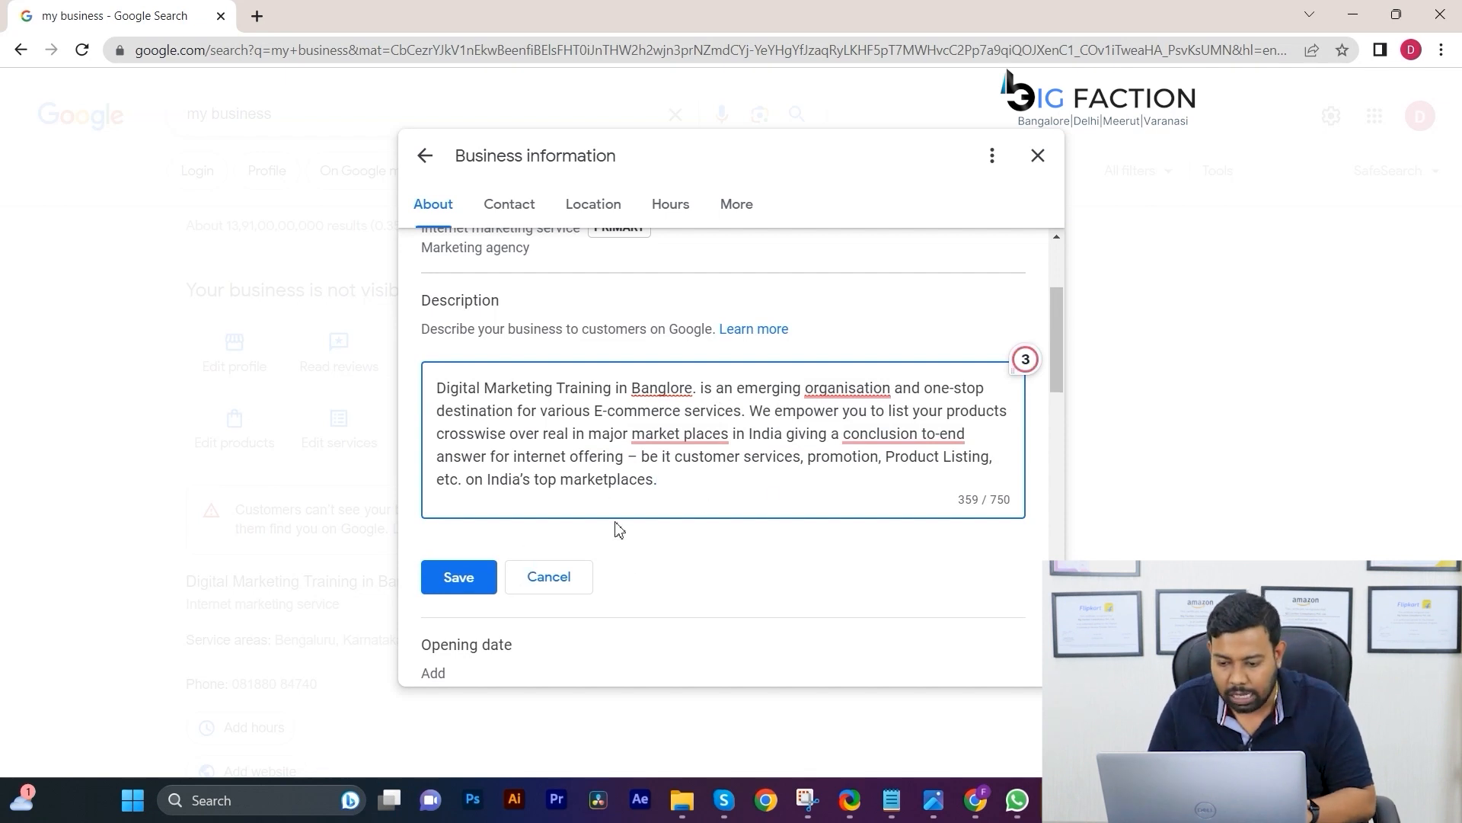
pyautogui.click(458, 578)
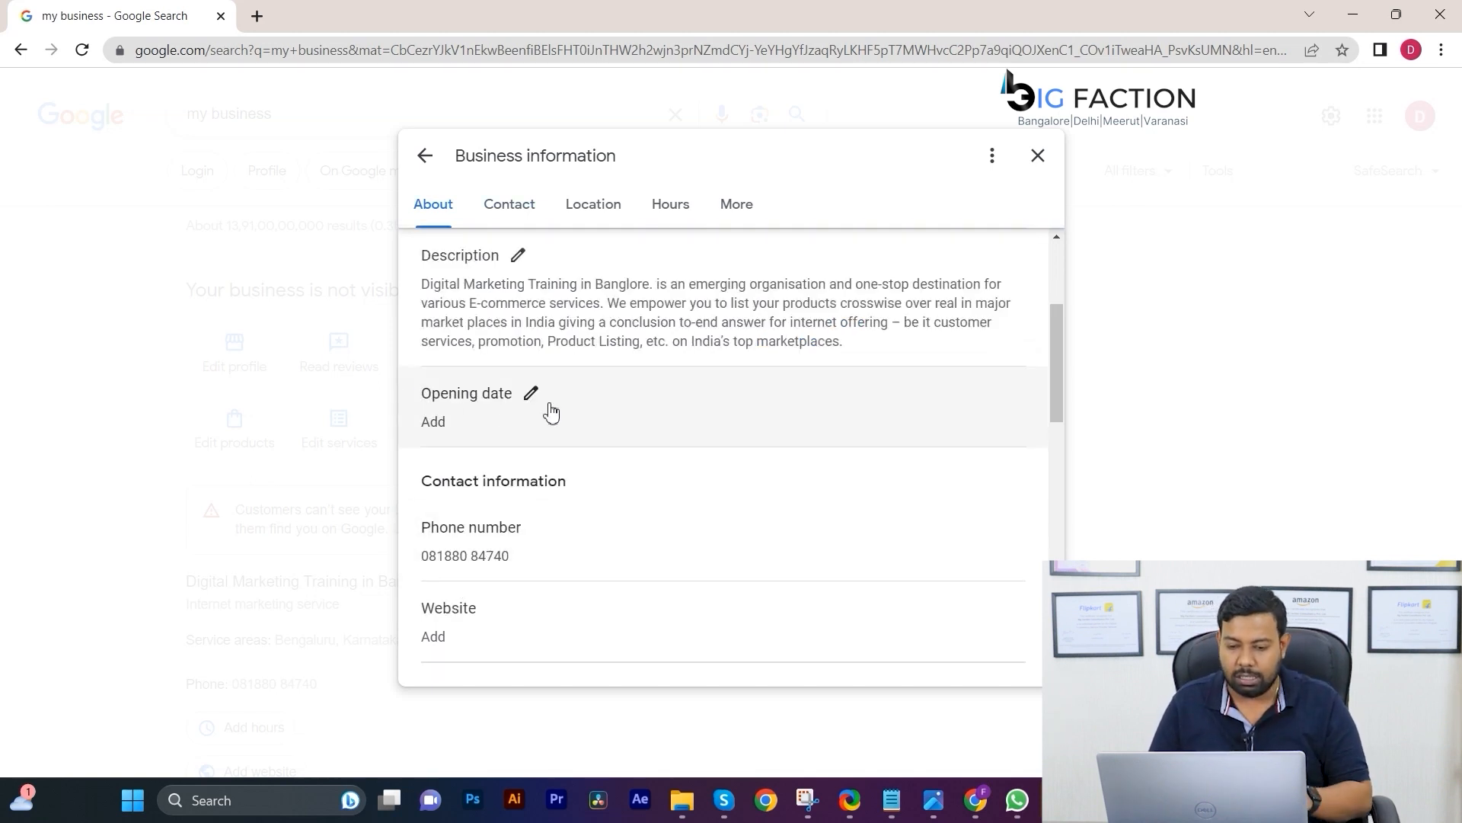
pyautogui.scroll(-1, 517, 405)
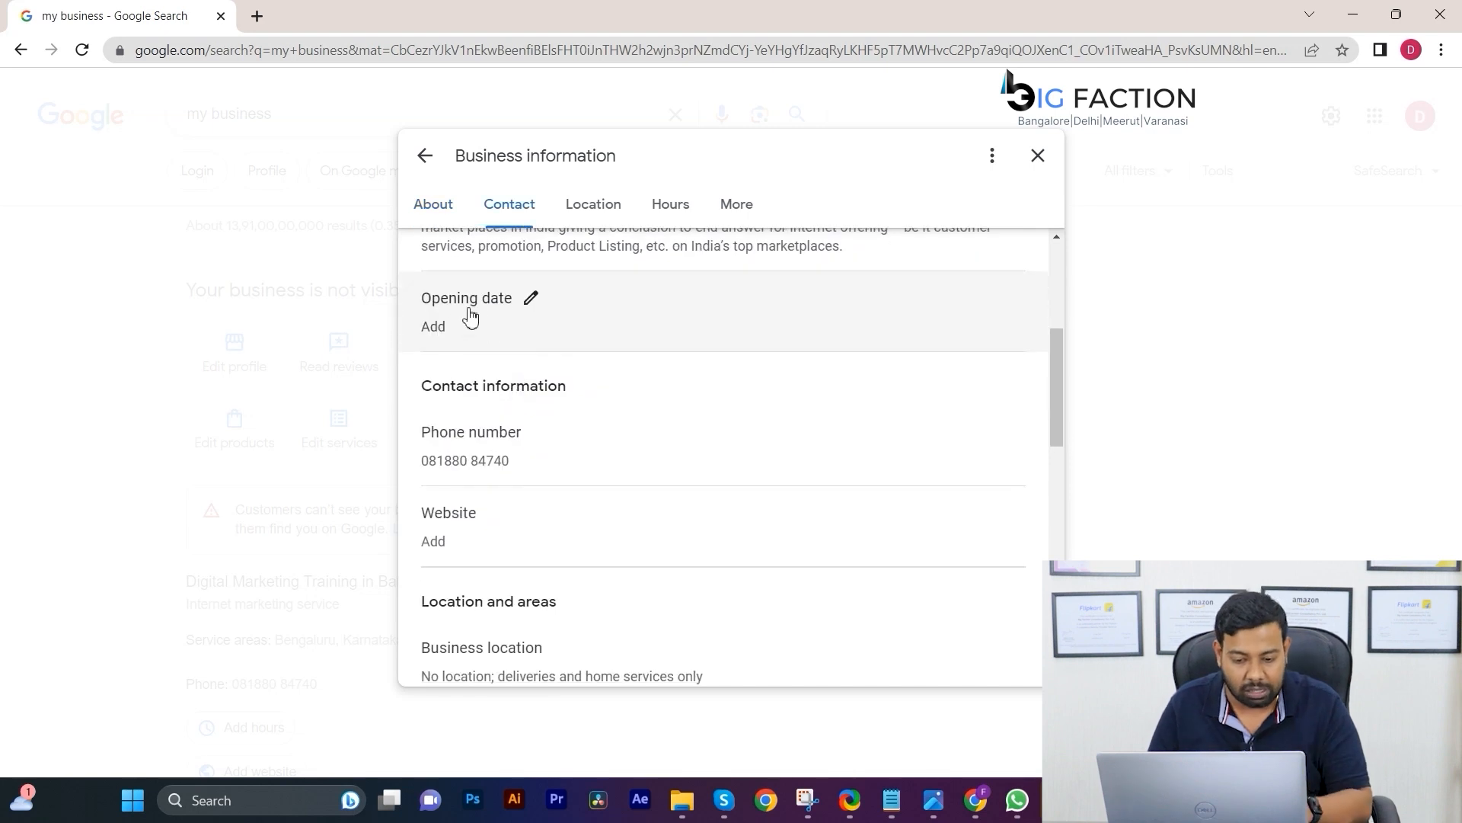
pyautogui.click(532, 307)
pyautogui.click(481, 387)
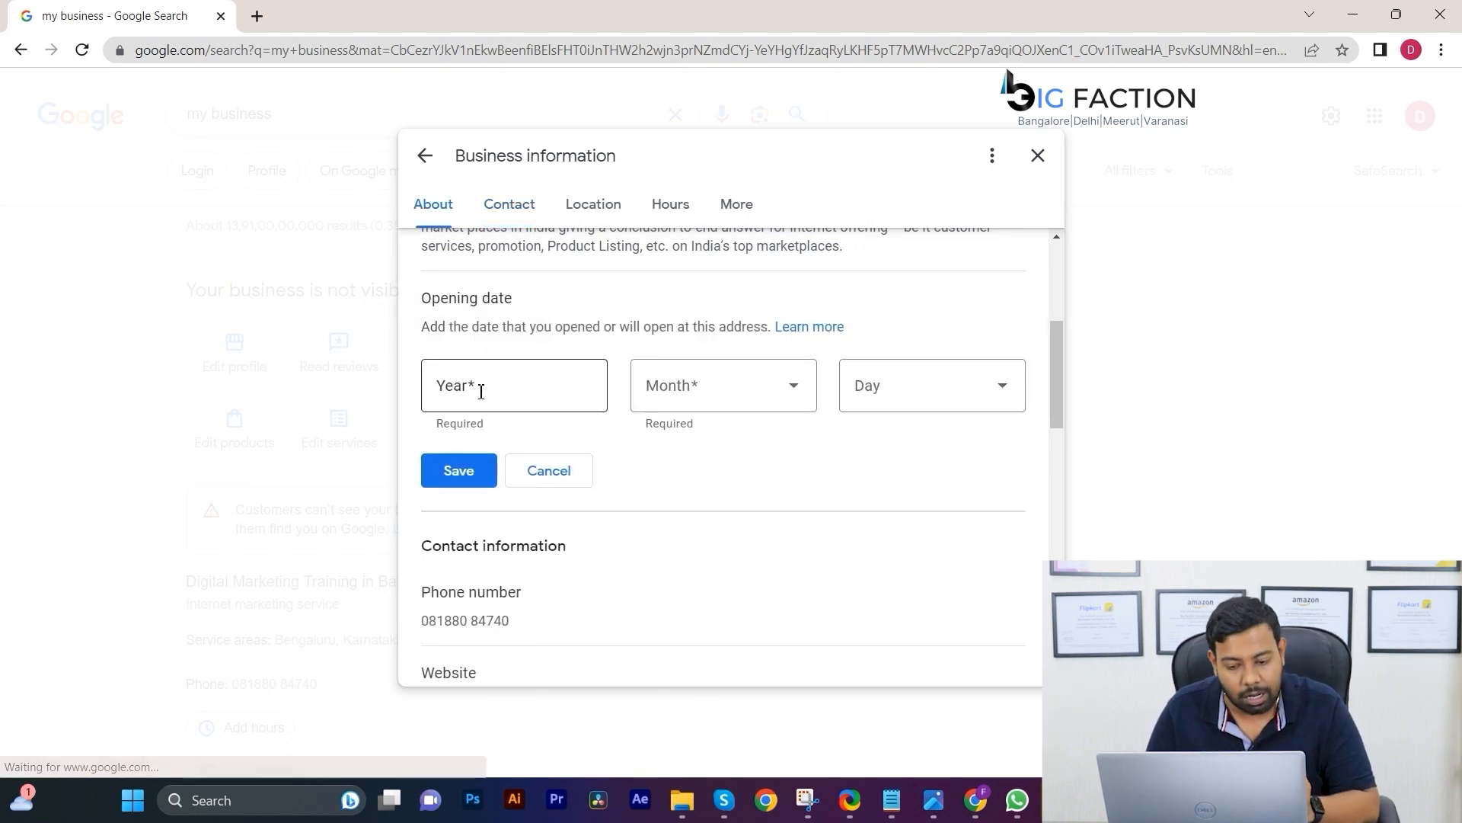
pyautogui.click(480, 391)
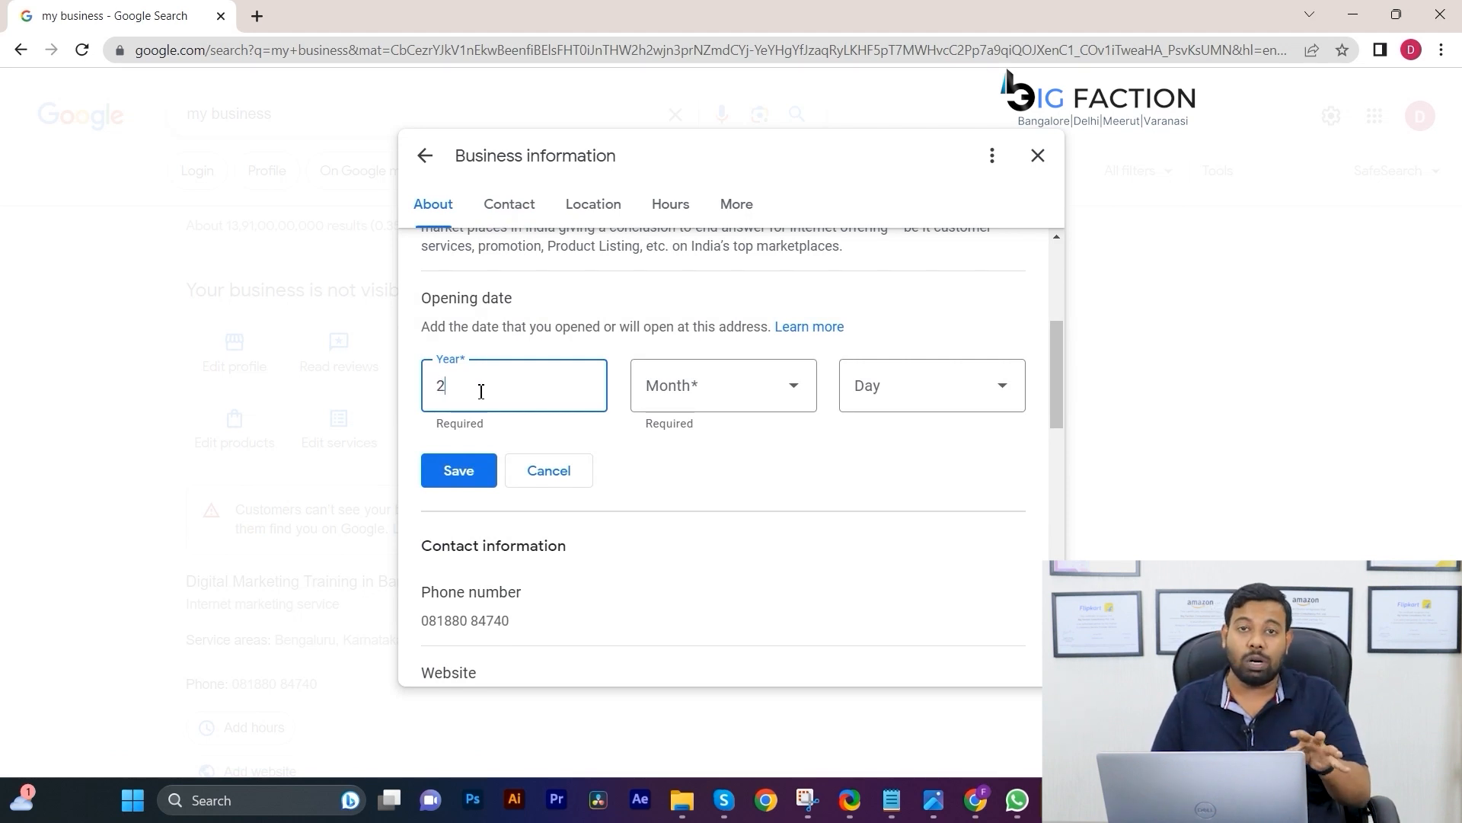
pyautogui.write('2023')
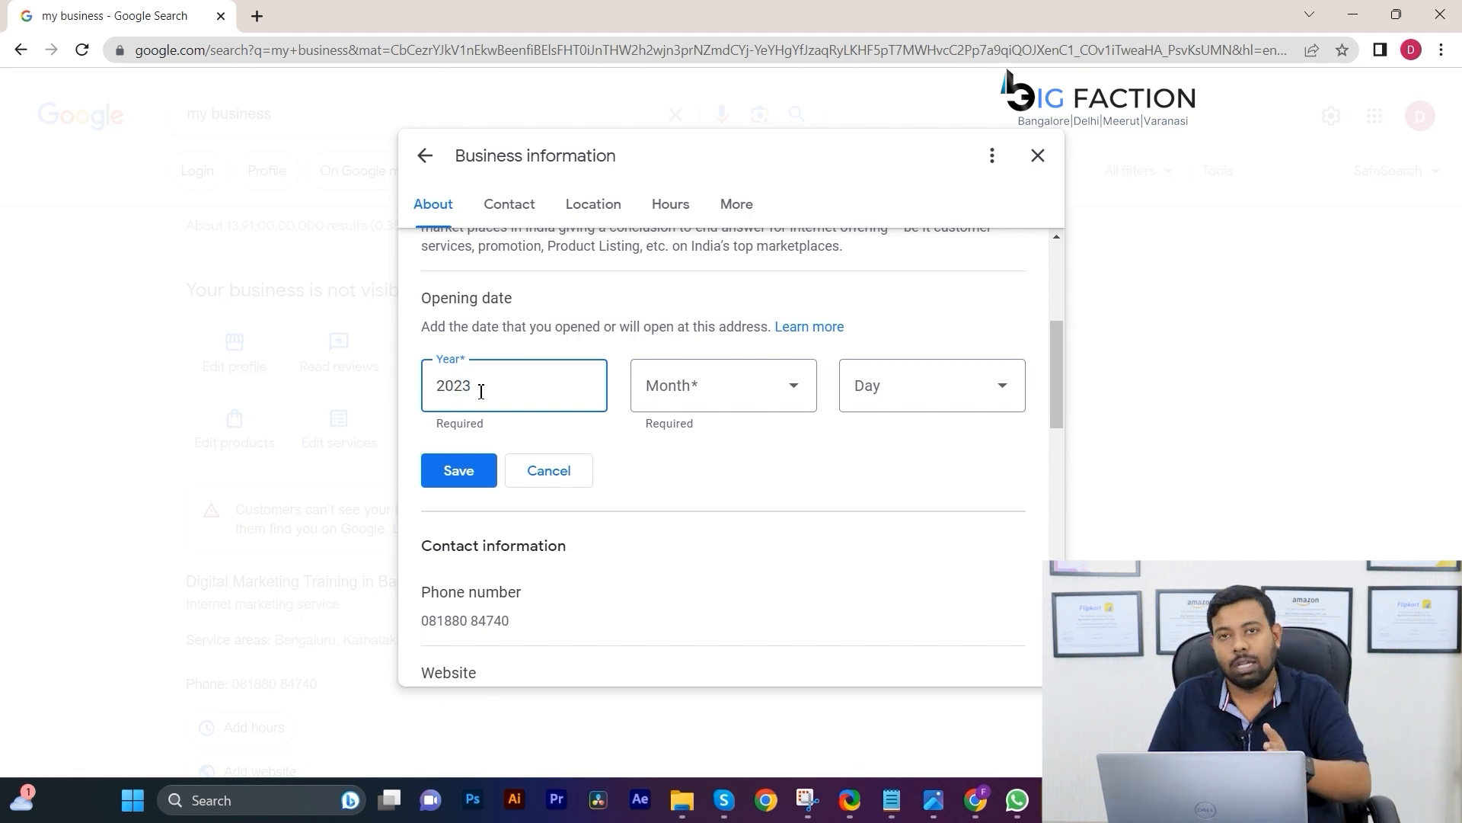
pyautogui.click(684, 404)
pyautogui.click(686, 402)
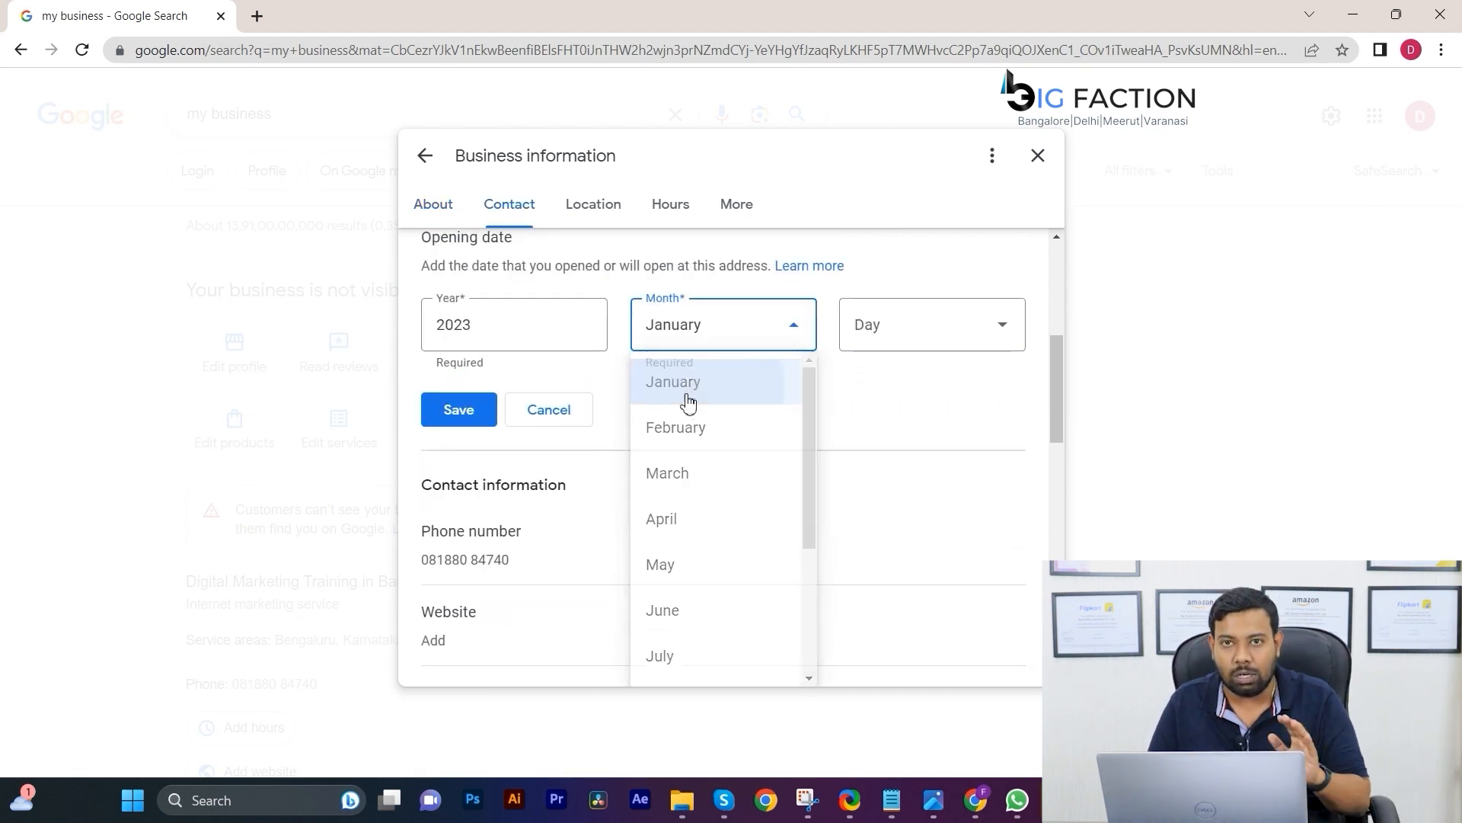
pyautogui.click(951, 337)
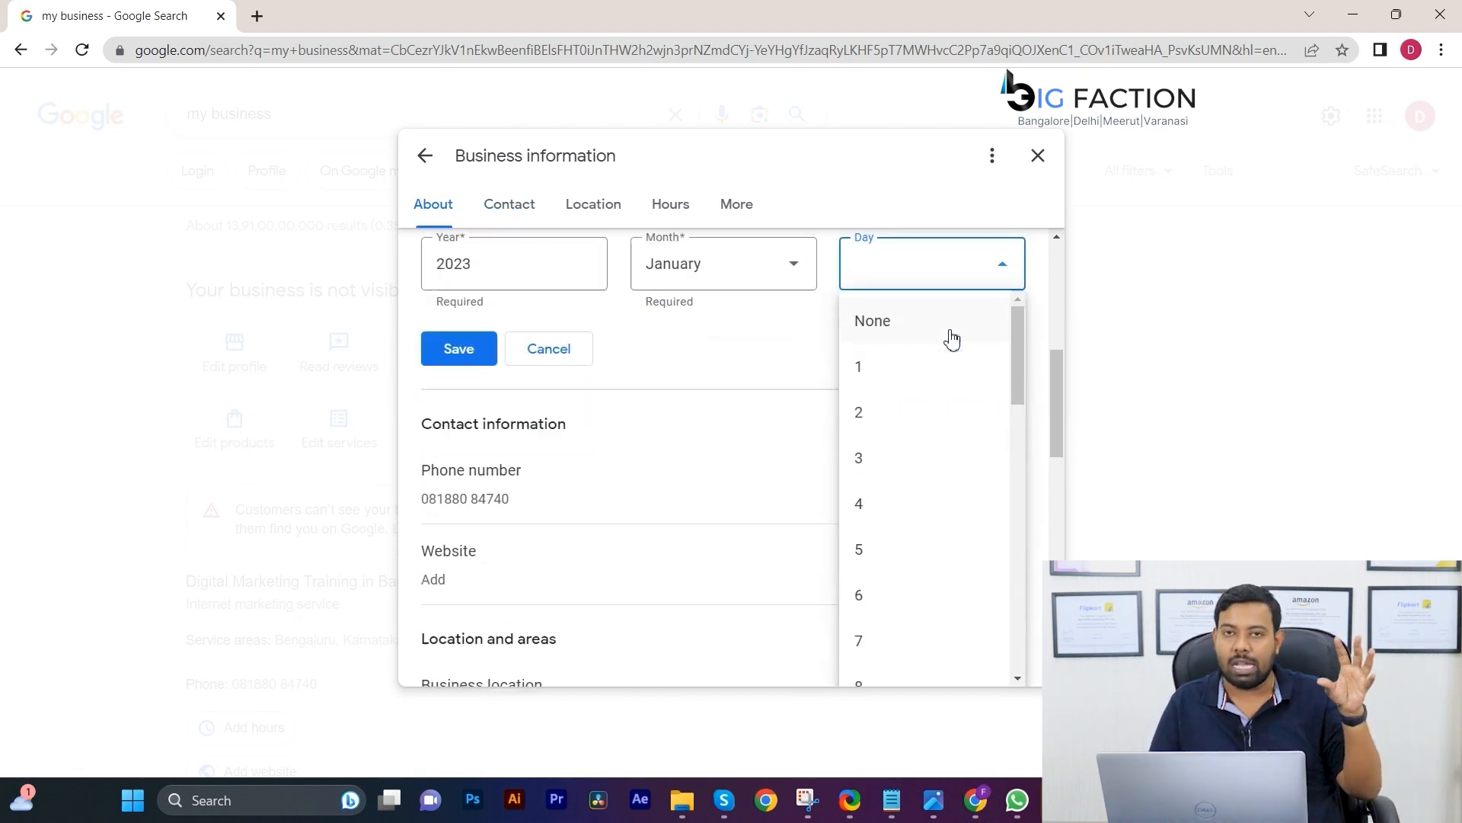
pyautogui.click(870, 369)
pyautogui.scroll(1, 724, 375)
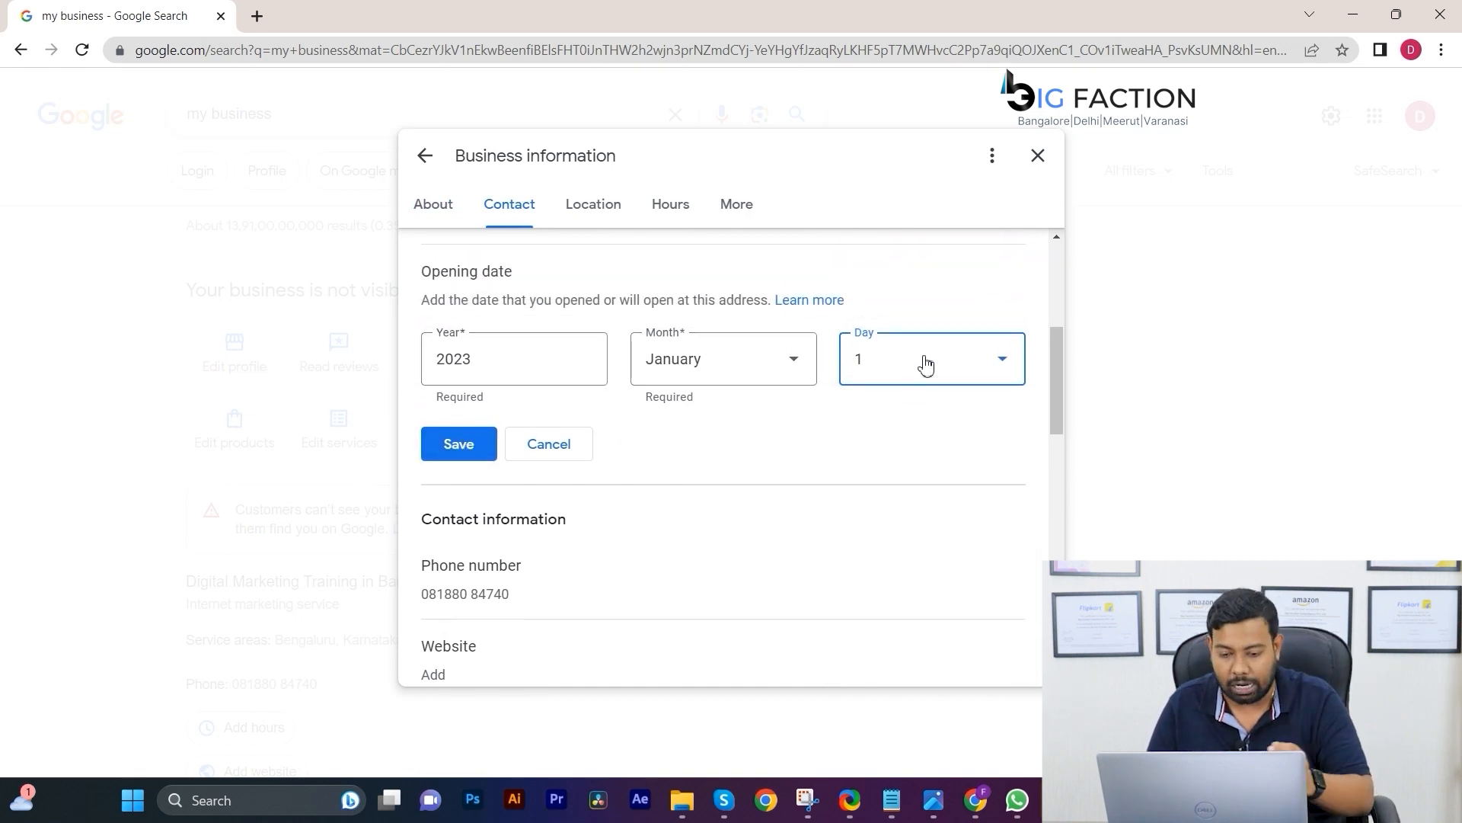
pyautogui.click(461, 445)
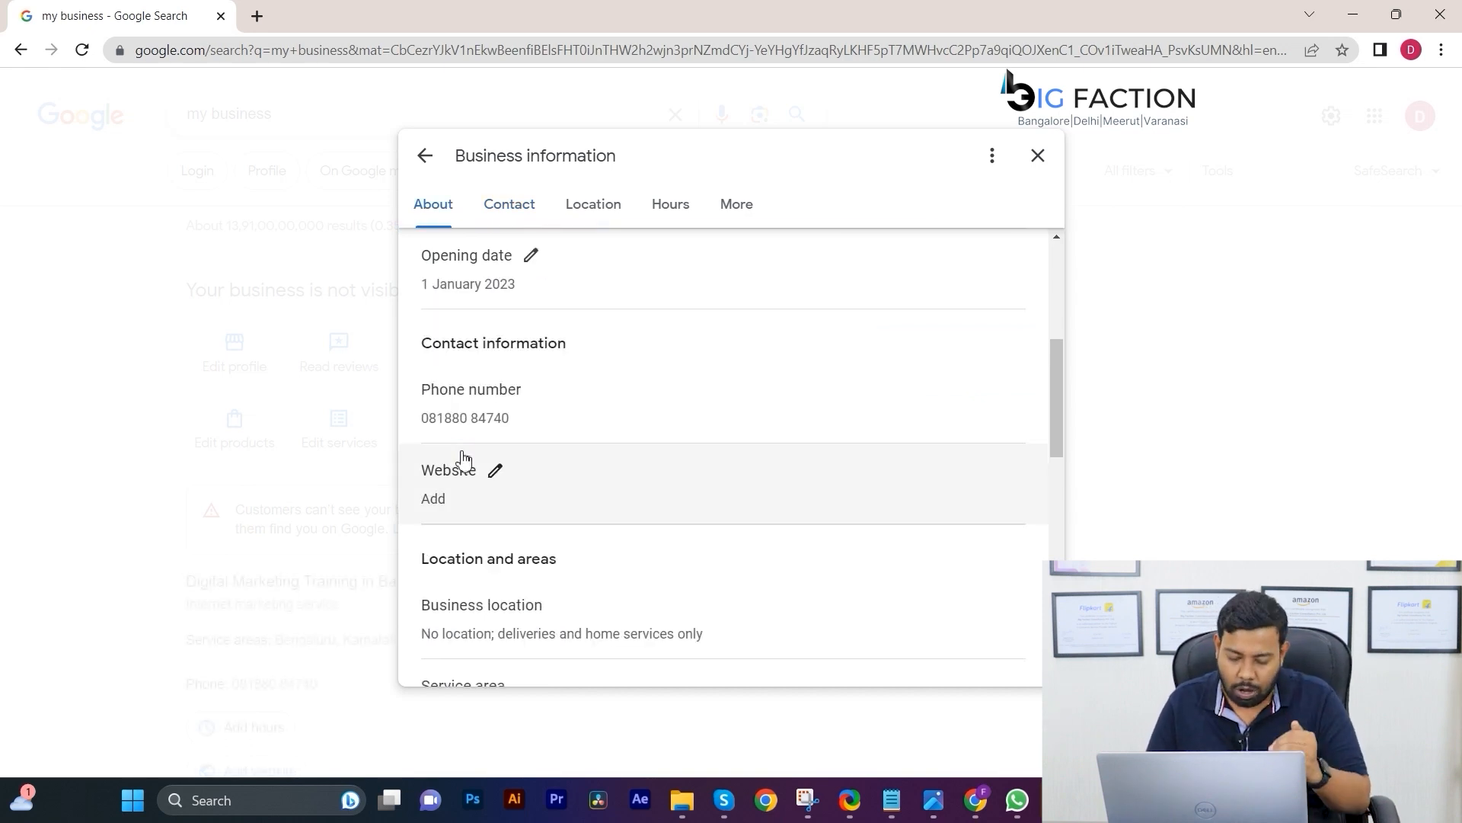
pyautogui.scroll(-1, 614, 457)
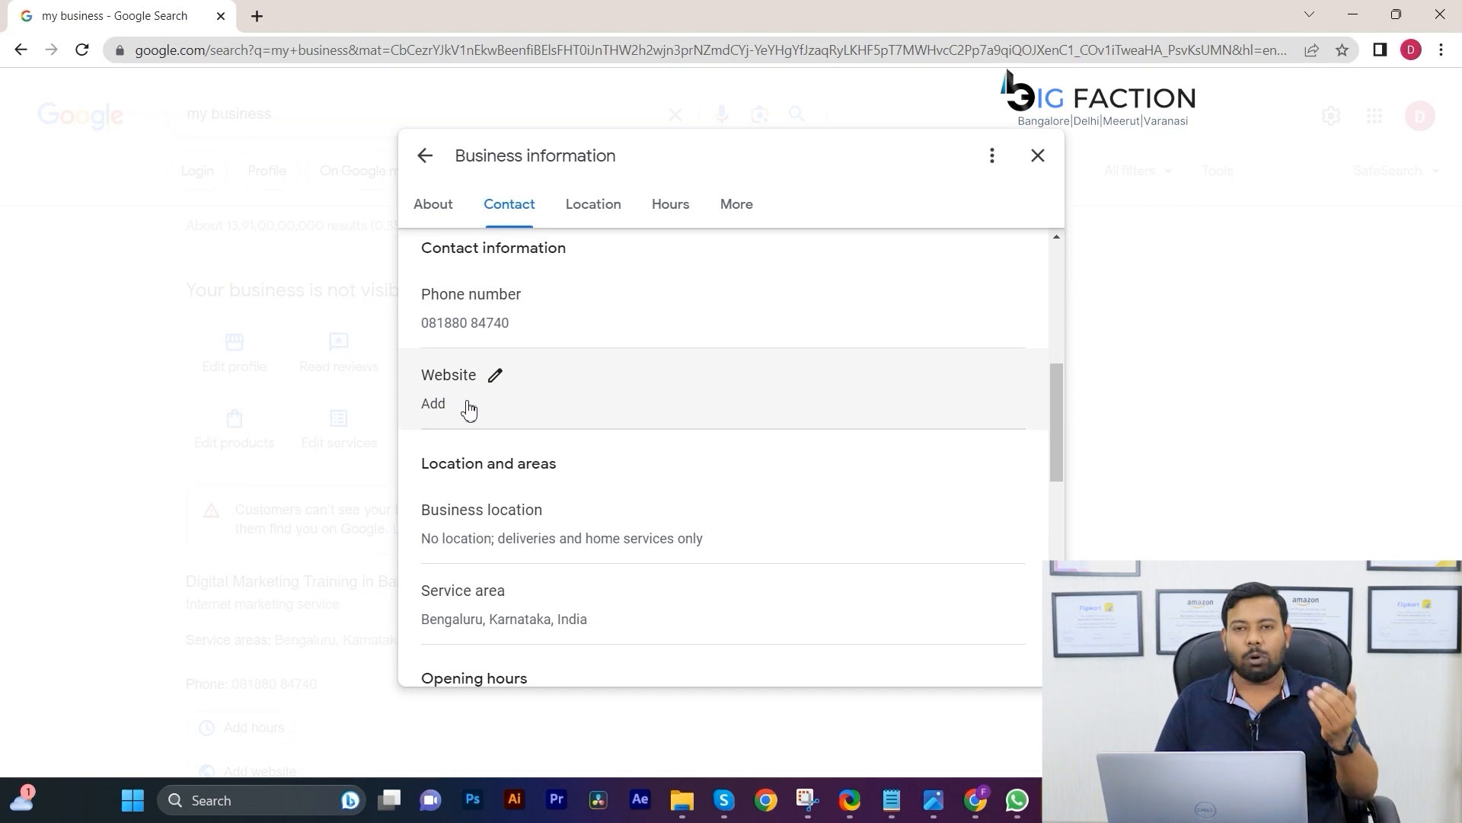
# Step: Search Google in a new tab for 'digital marketing training in banglore' and view the Businesses list
pyautogui.click(256, 16)
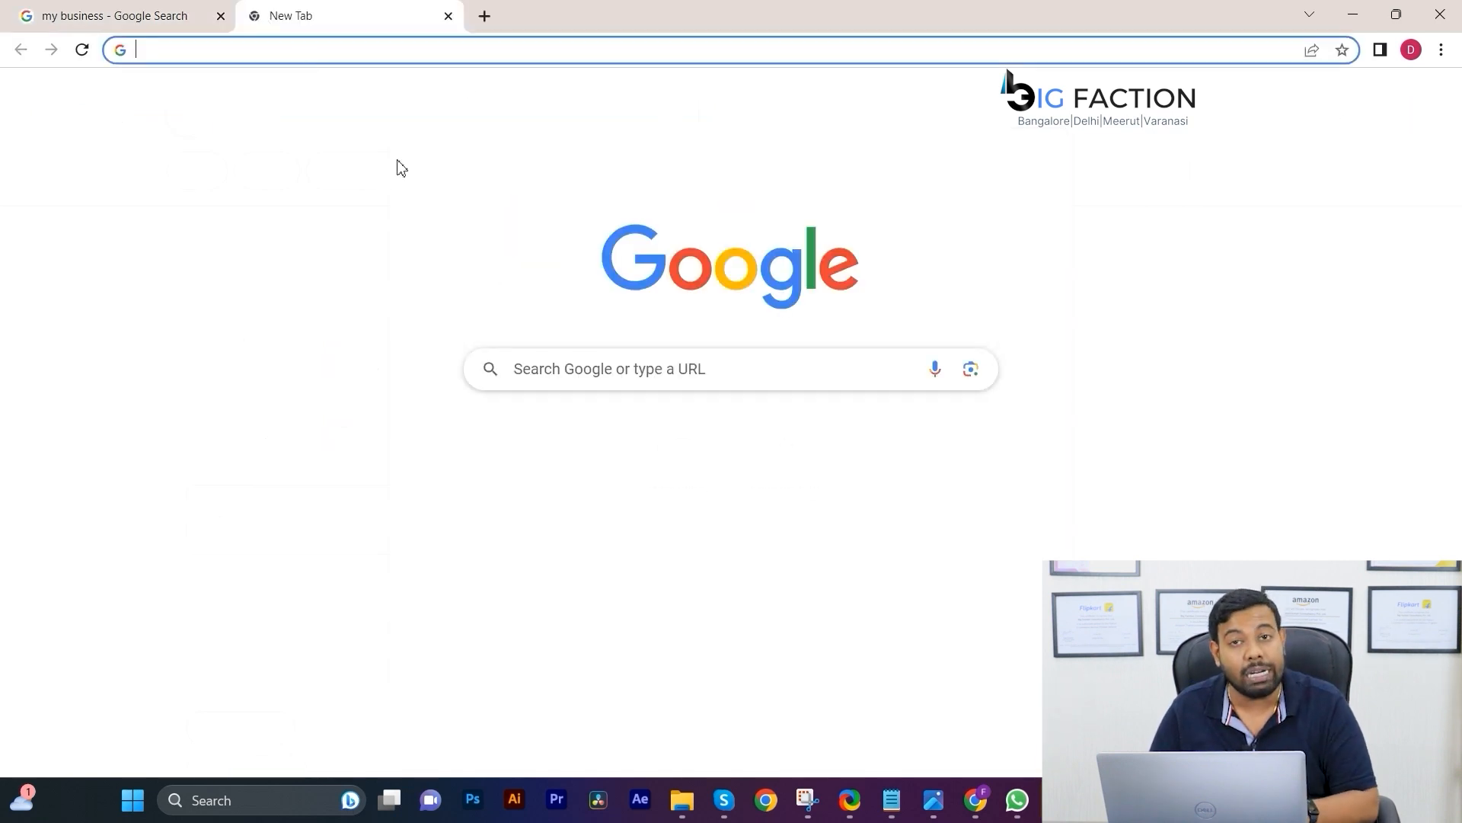
pyautogui.click(564, 362)
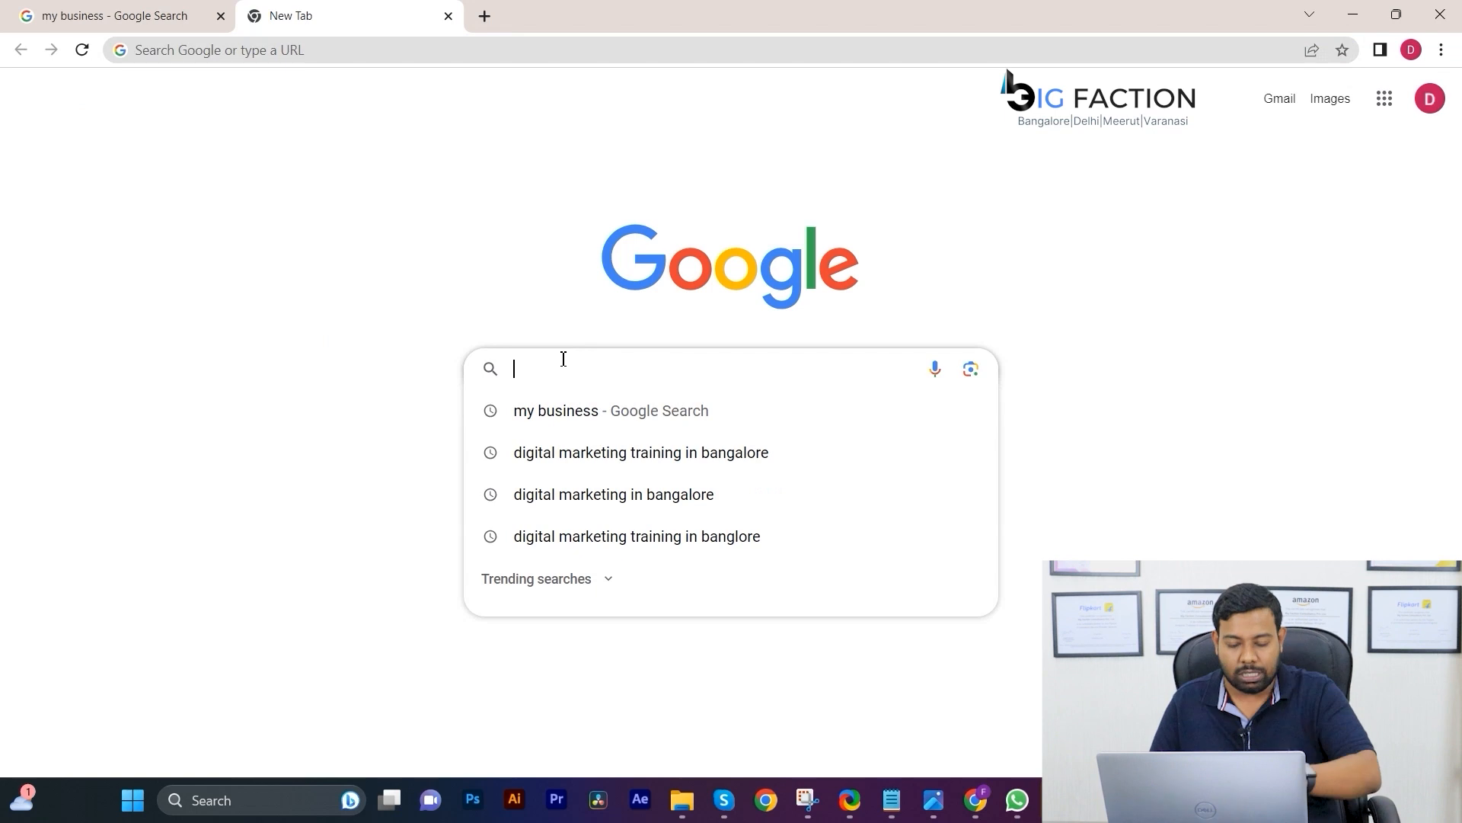
pyautogui.write('d')
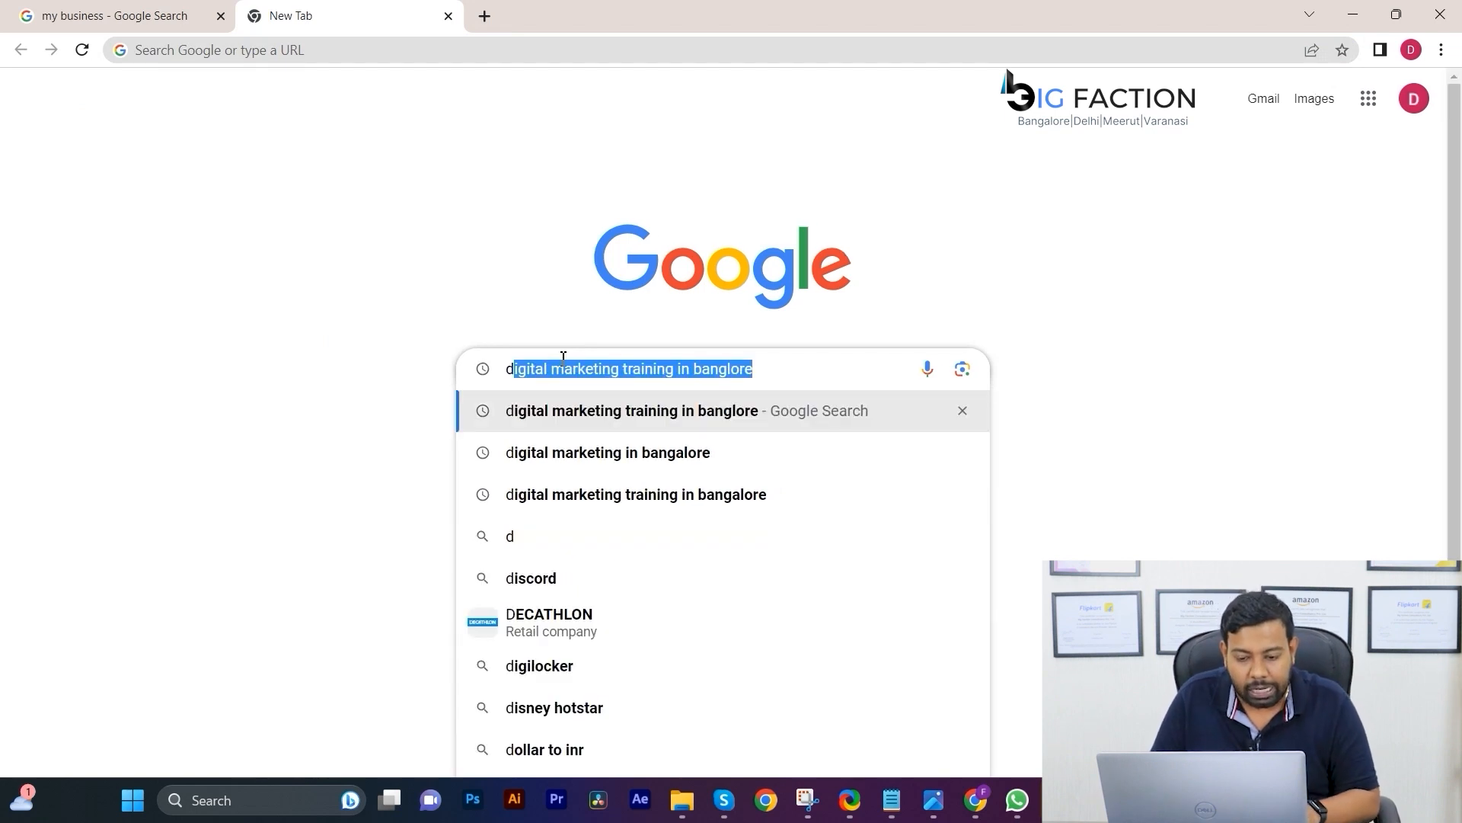
pyautogui.click(774, 368)
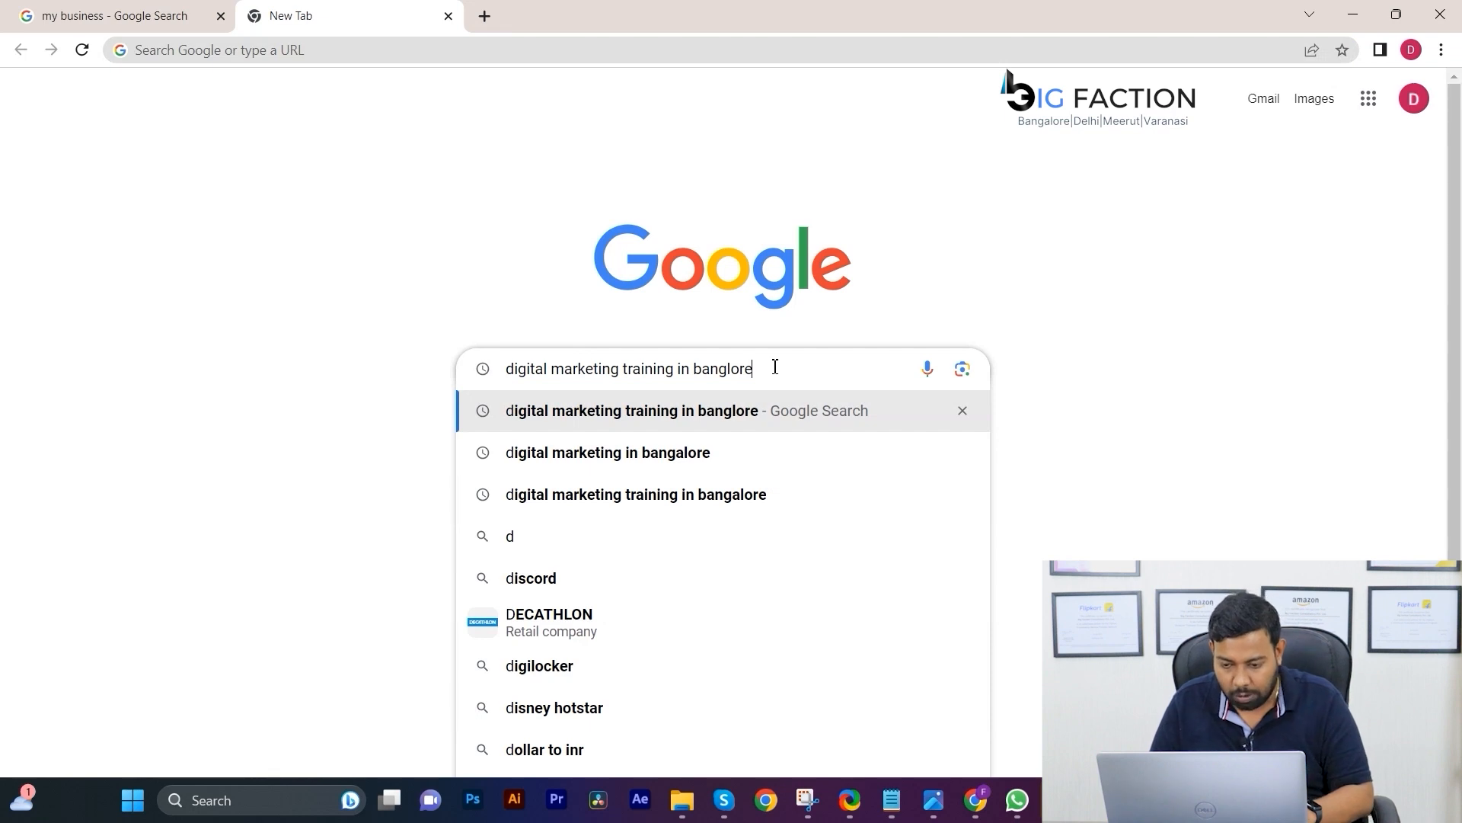
pyautogui.press('Return')
pyautogui.scroll(-2, 674, 347)
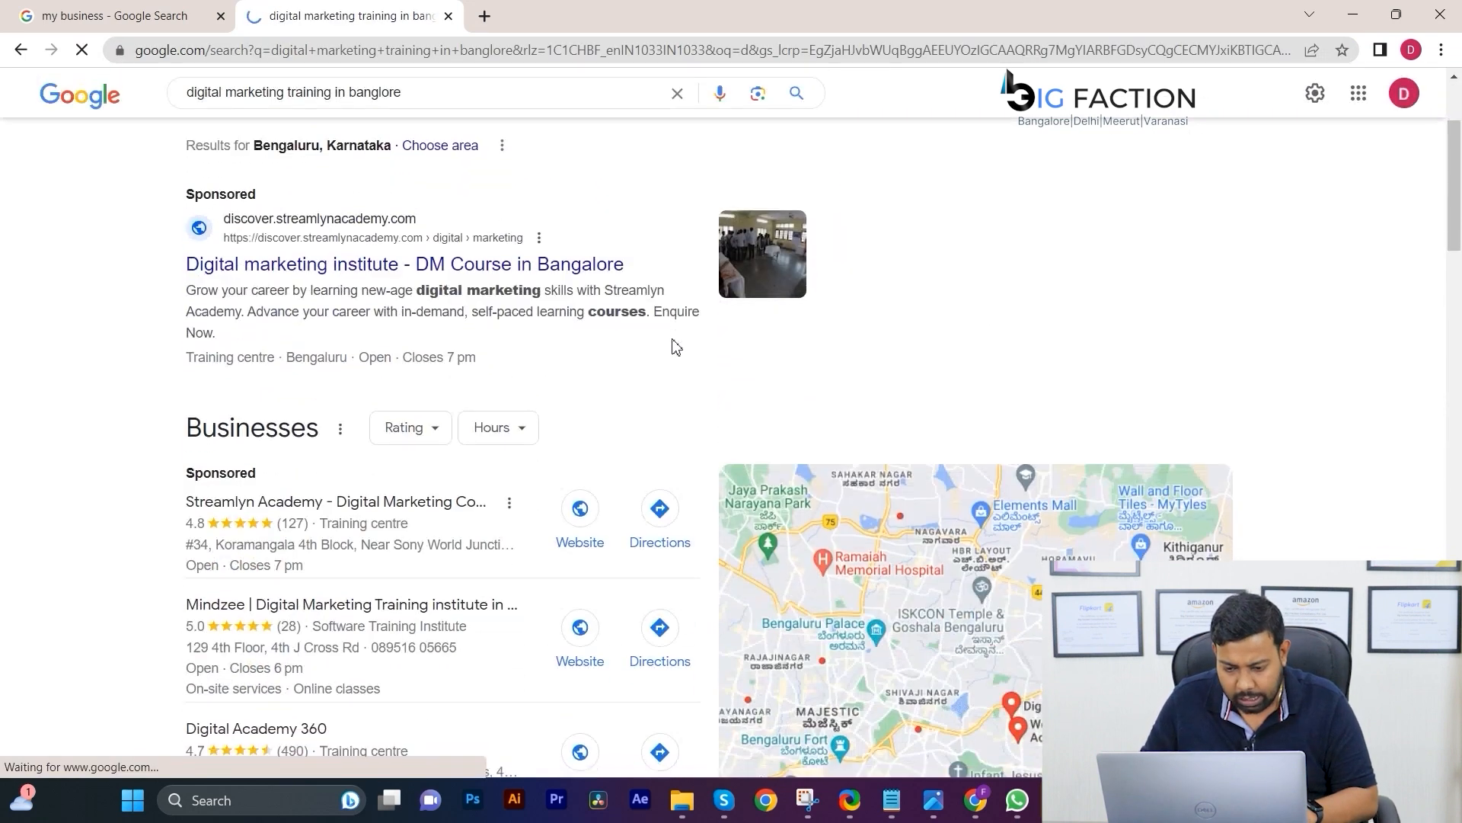
pyautogui.scroll(-3, 674, 346)
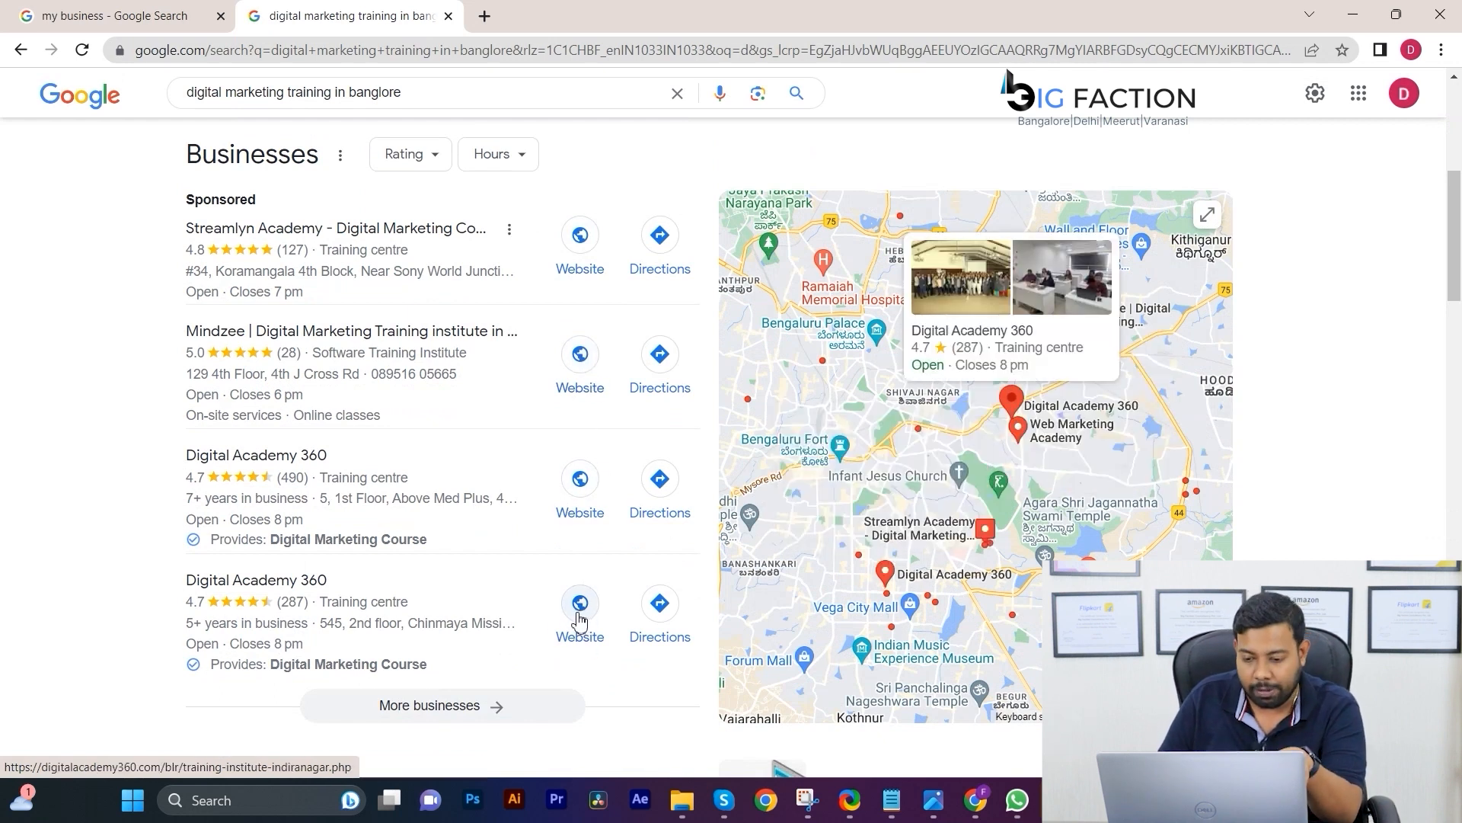
pyautogui.click(168, 22)
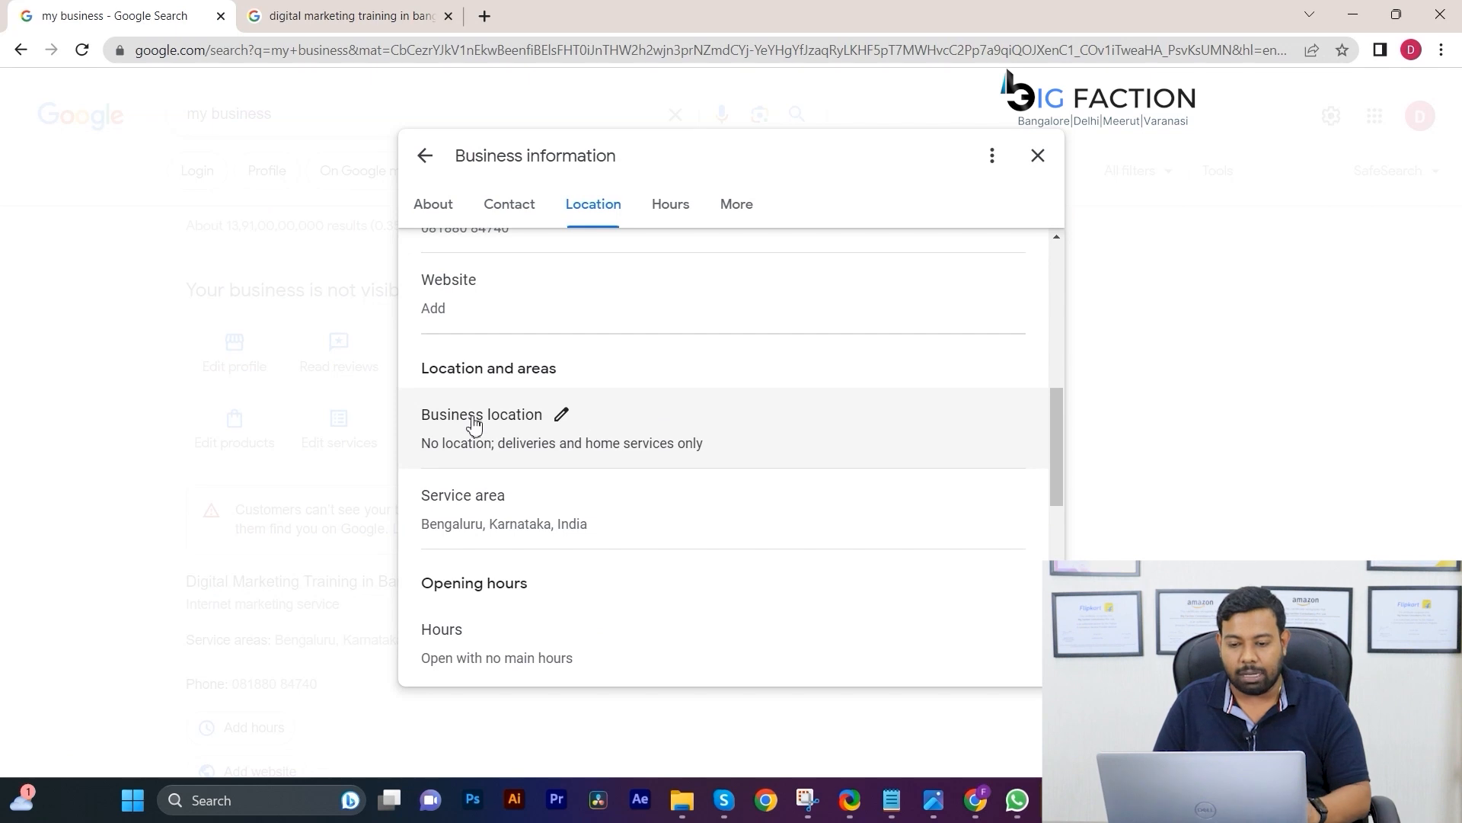
# Step: Turn on Show business address and enter the Electronic City, 1st Phase street address
pyautogui.click(565, 421)
pyautogui.scroll(-1, 602, 406)
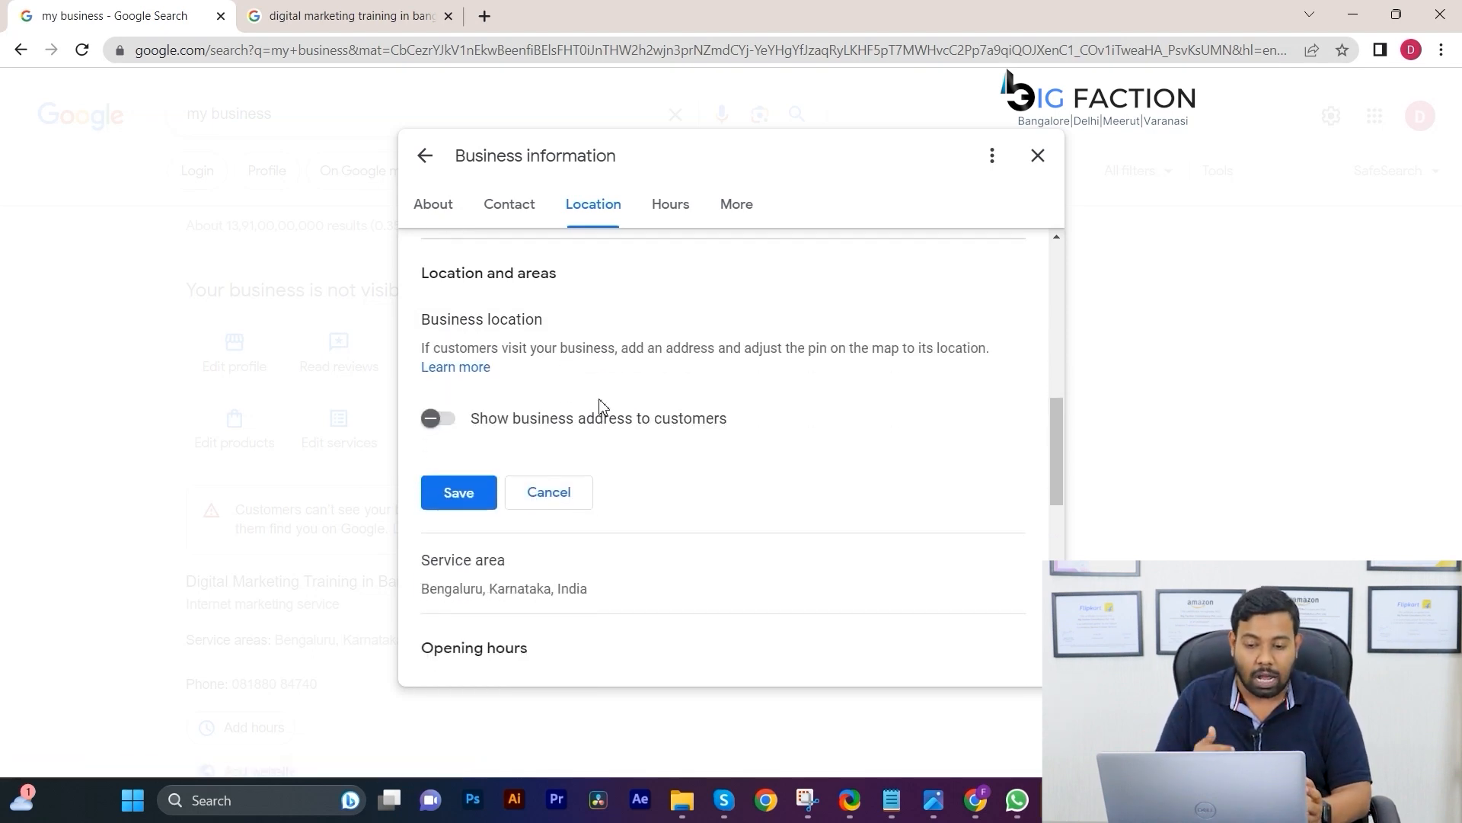
pyautogui.click(444, 420)
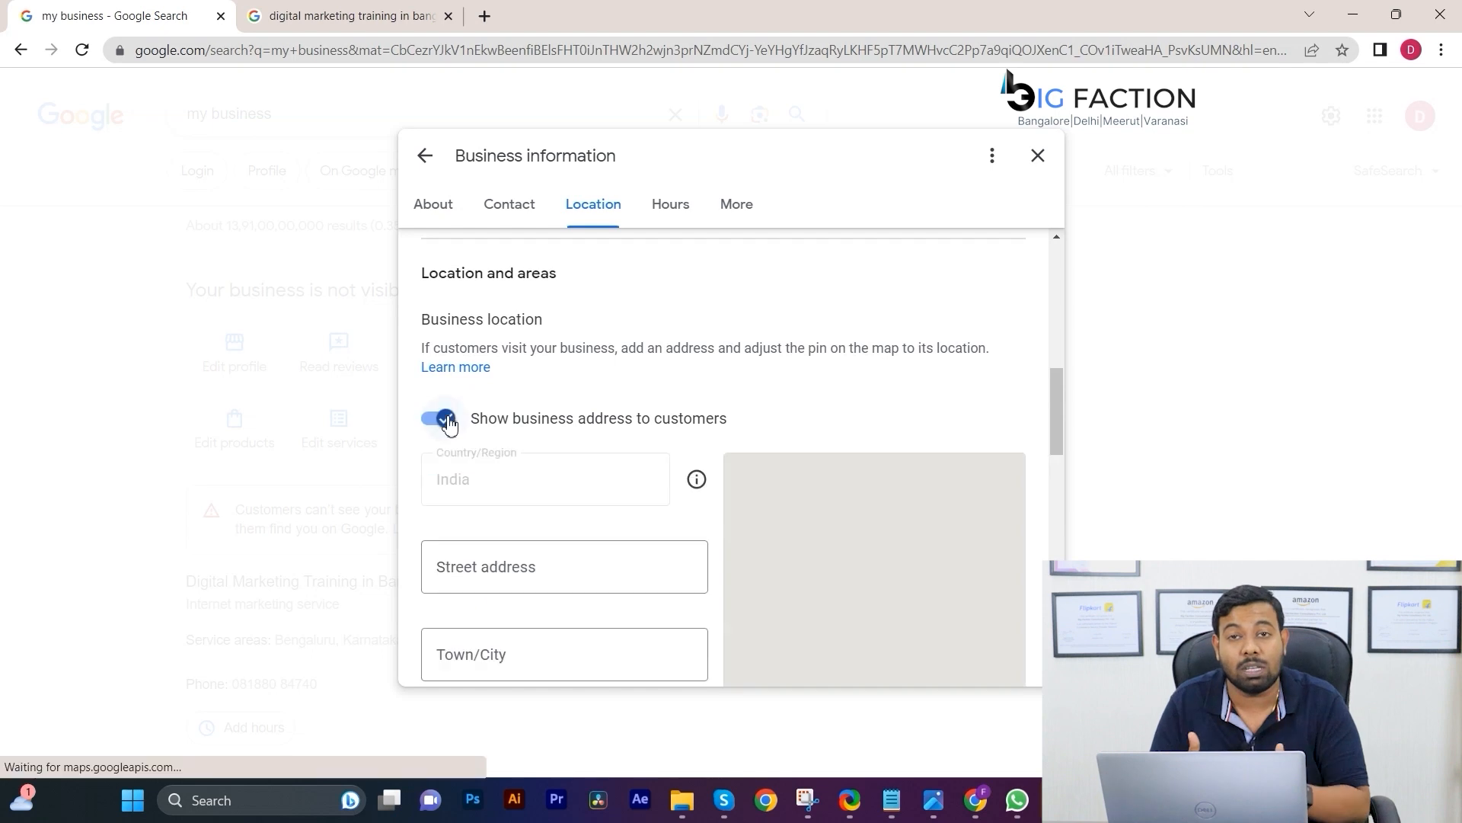
pyautogui.scroll(-2, 587, 412)
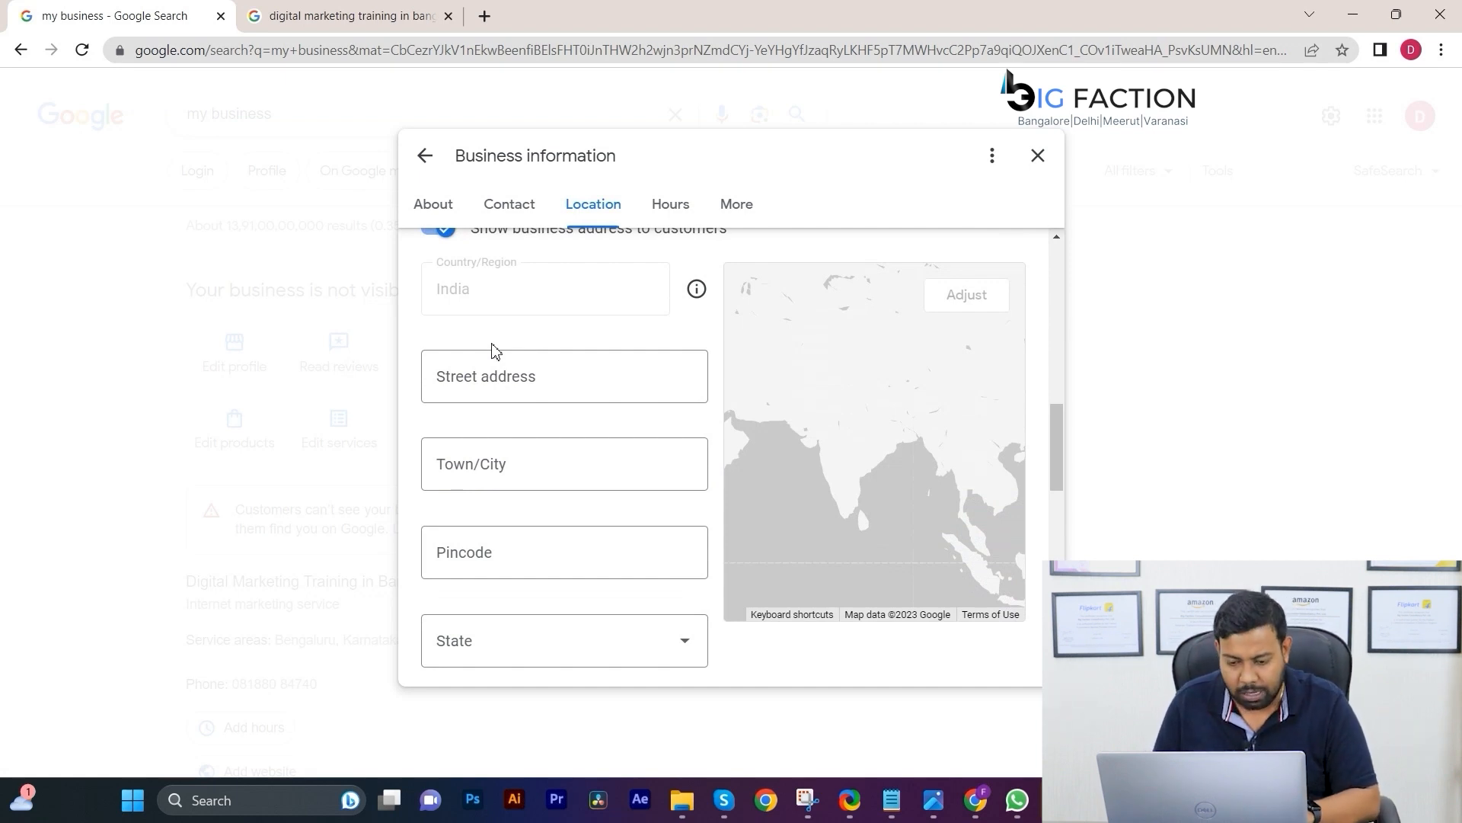
pyautogui.click(478, 379)
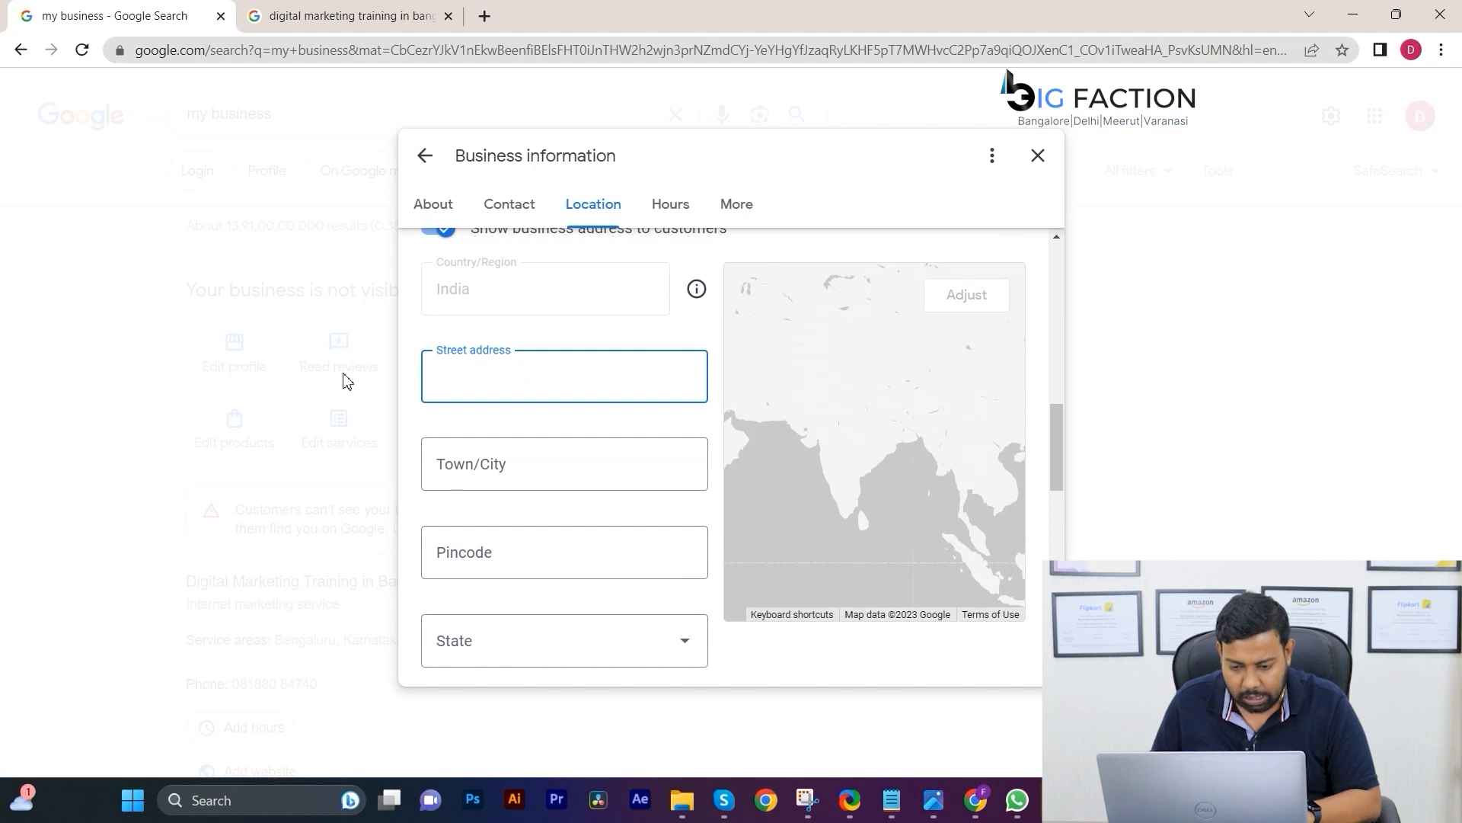
pyautogui.write('Electronic City, 1st Phase')
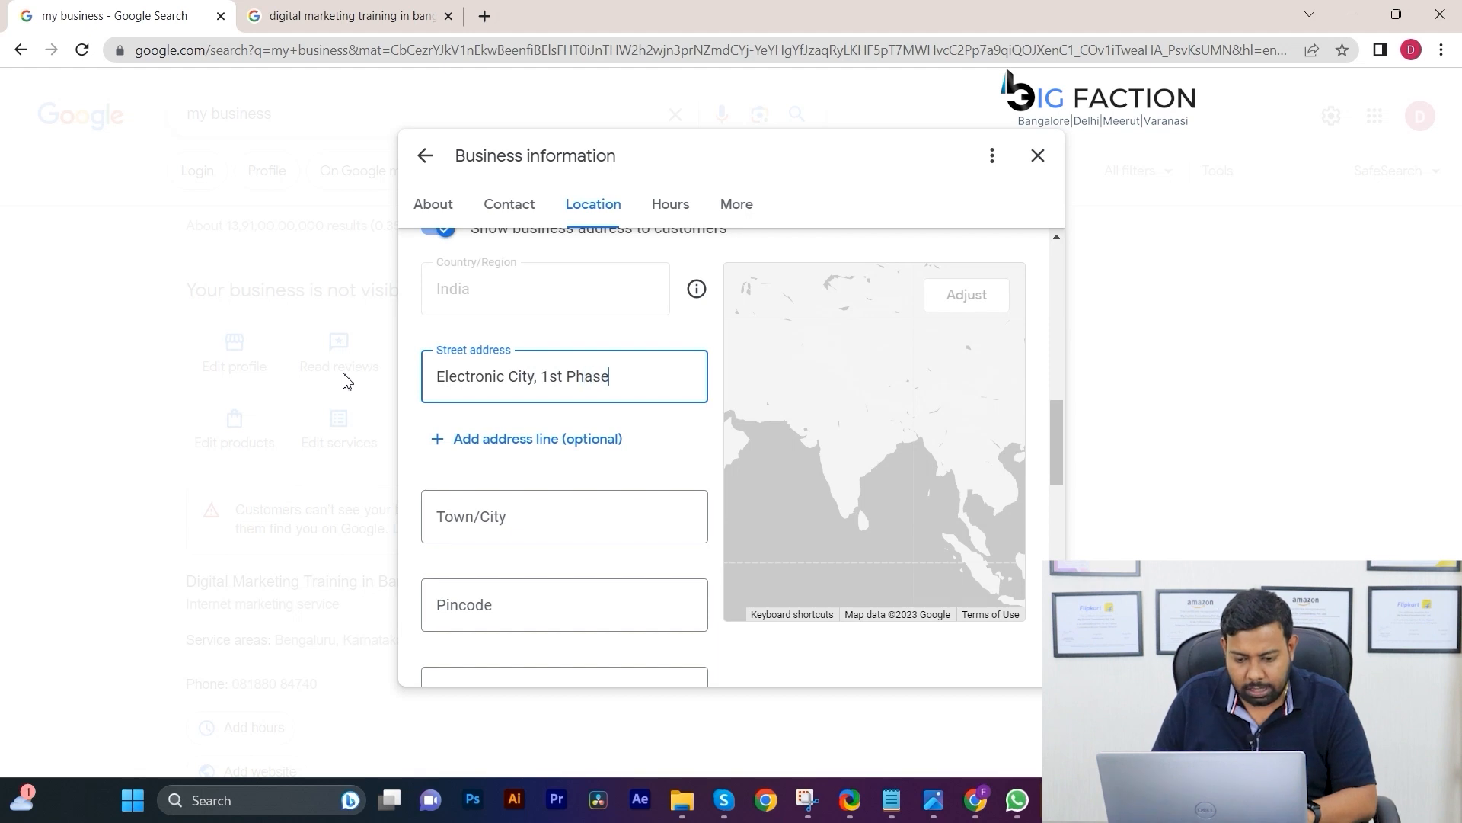
pyautogui.scroll(-1, 478, 456)
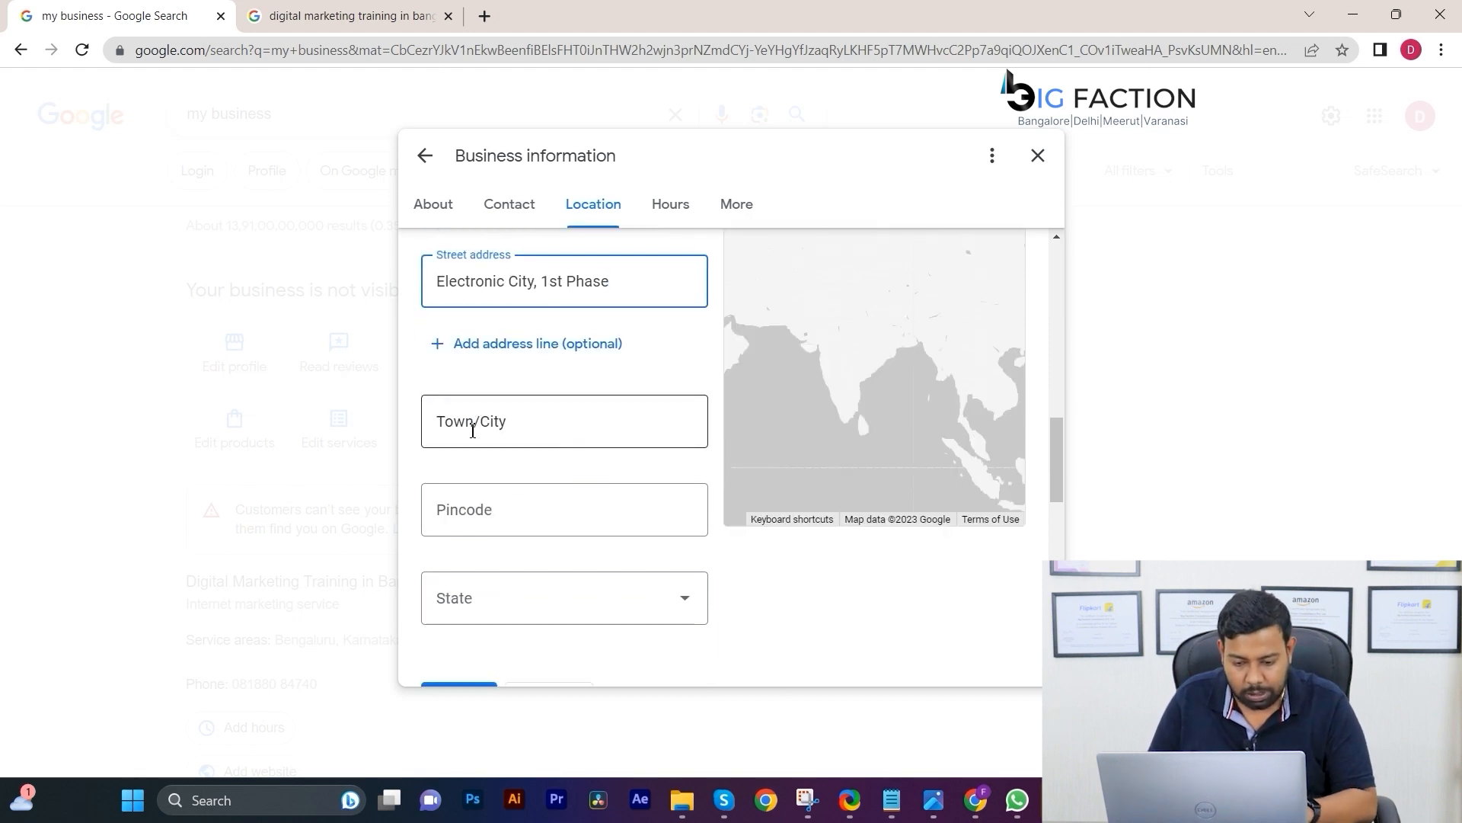
# Step: Fill in town Banglore, pincode 560100 and state Karnataka, then save the address
pyautogui.click(472, 420)
pyautogui.write('Bang')
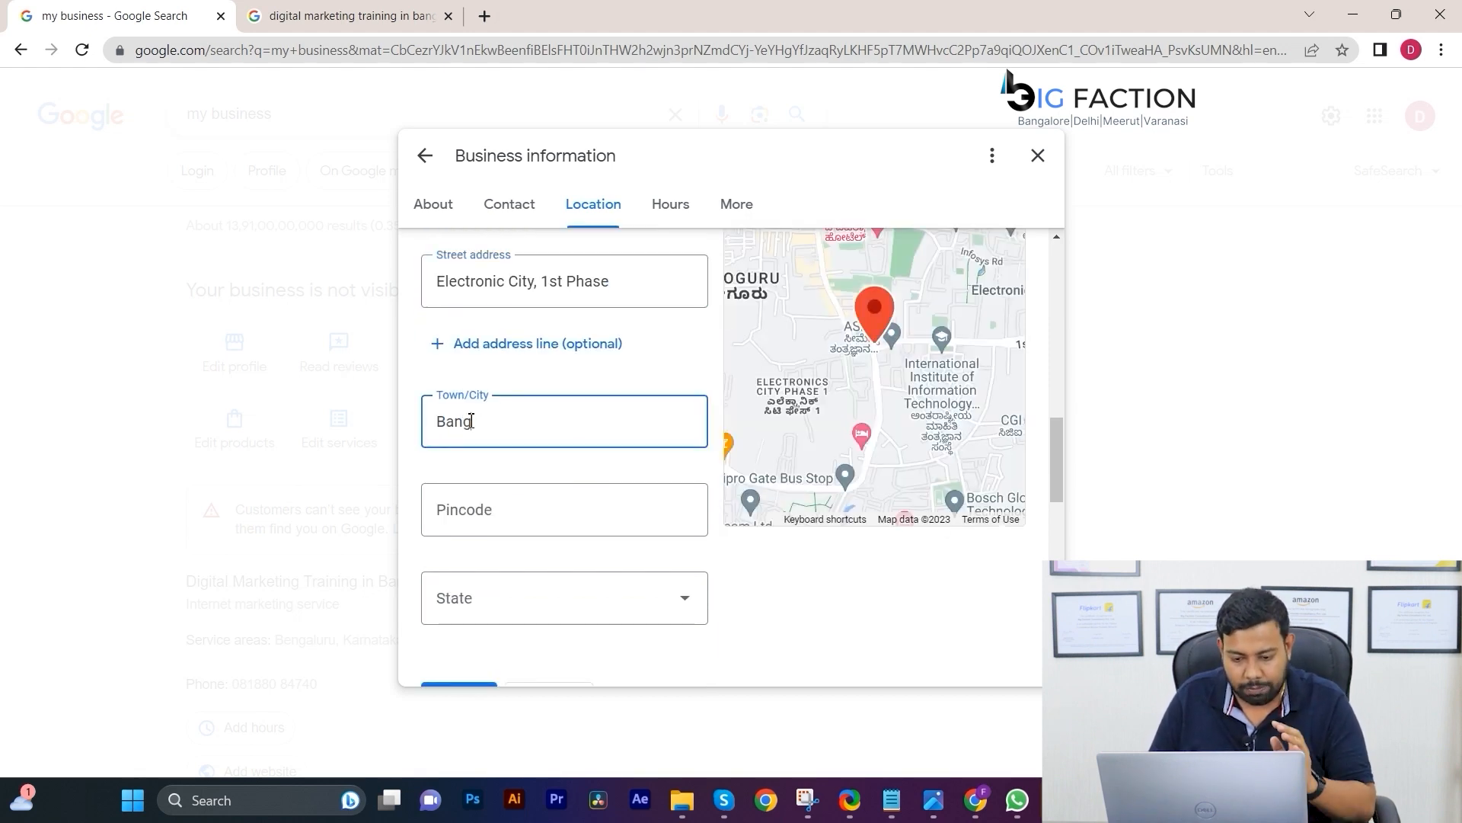
pyautogui.write('lore')
pyautogui.press('Tab')
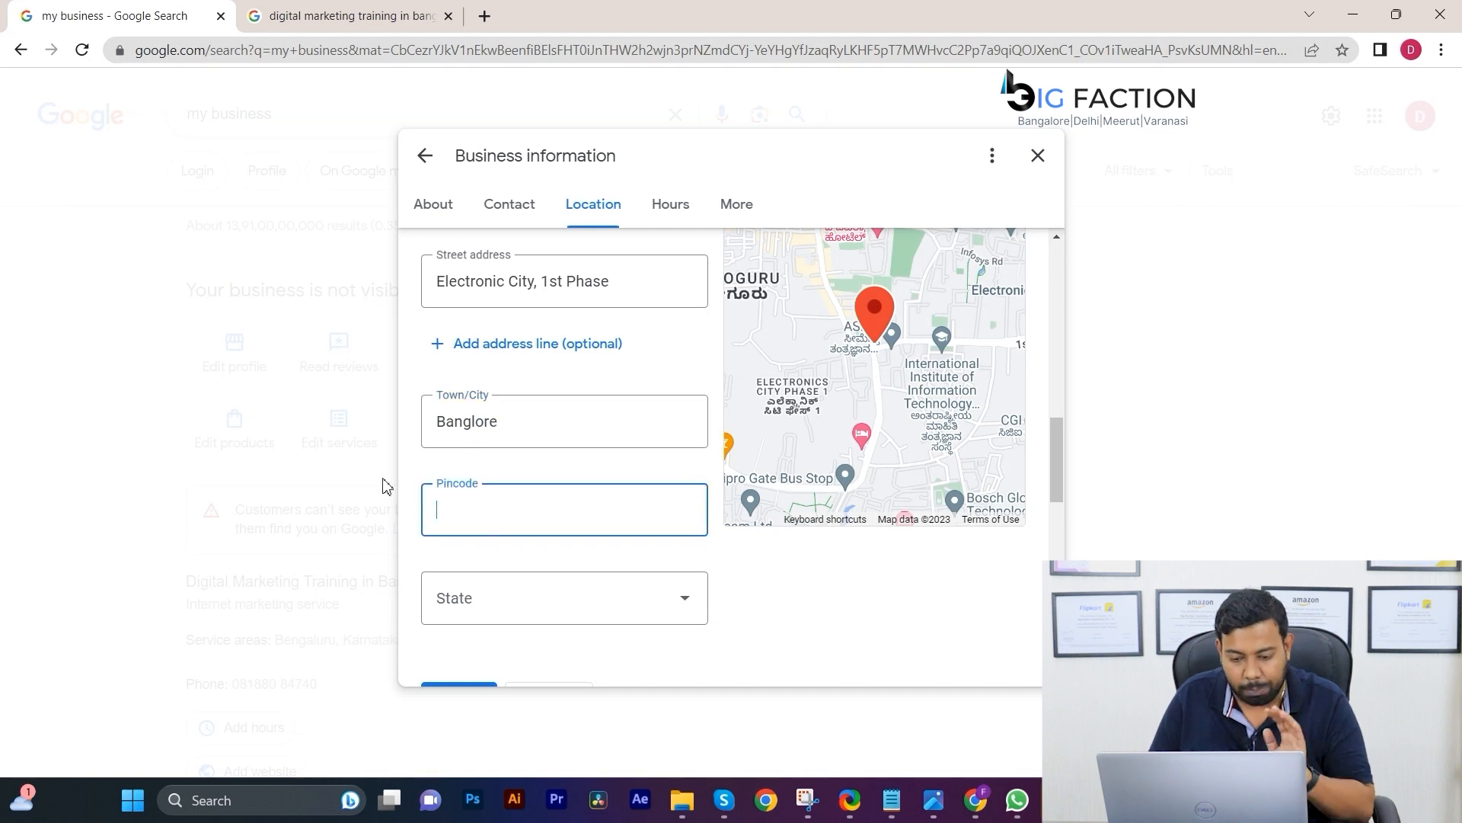
pyautogui.write('560100')
pyautogui.click(424, 602)
pyautogui.press('k')
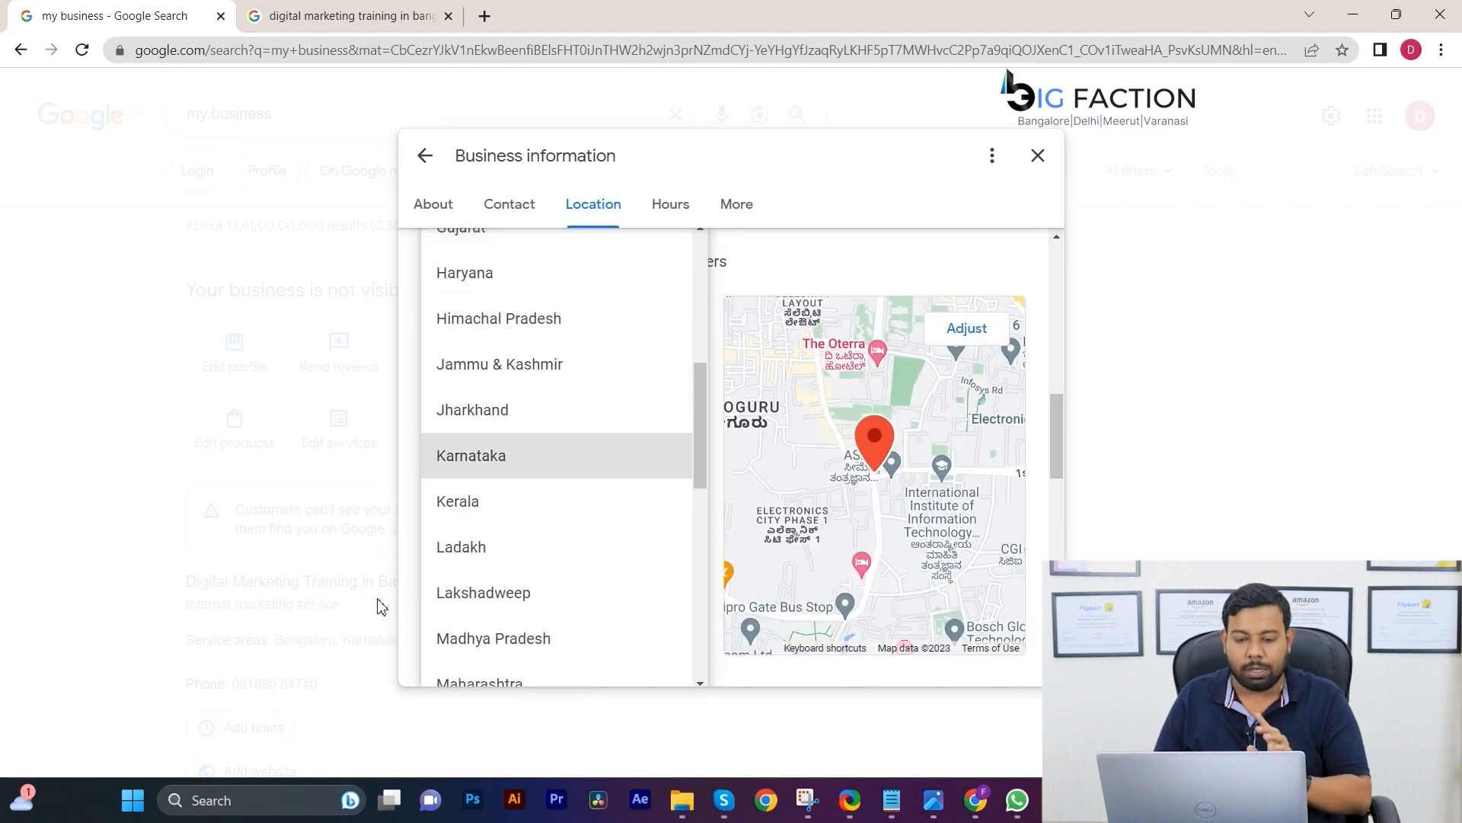
pyautogui.click(473, 457)
pyautogui.scroll(-2, 651, 533)
pyautogui.click(451, 466)
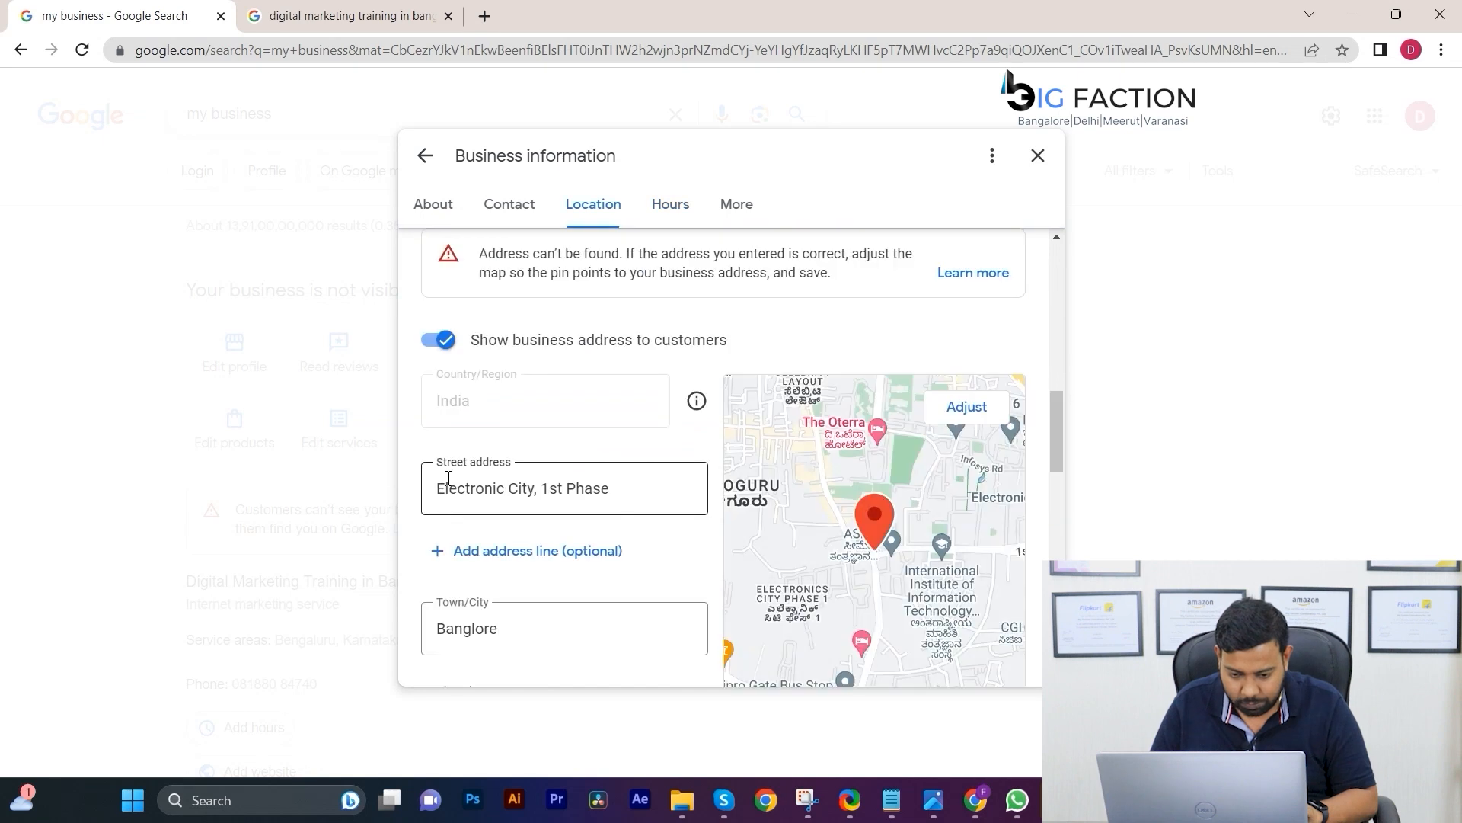
pyautogui.scroll(-6, 667, 554)
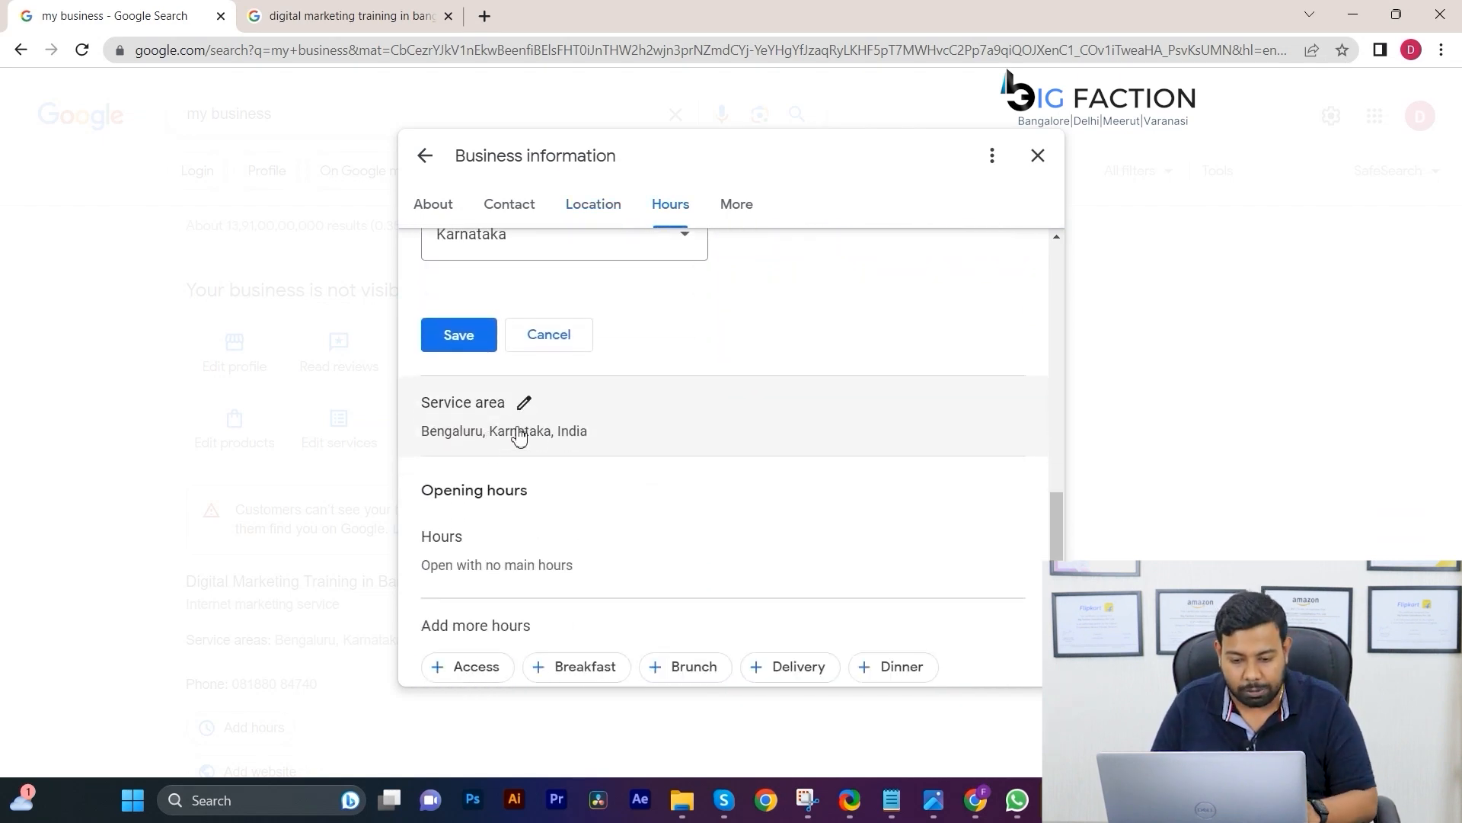
pyautogui.scroll(5, 669, 450)
pyautogui.scroll(1, 706, 457)
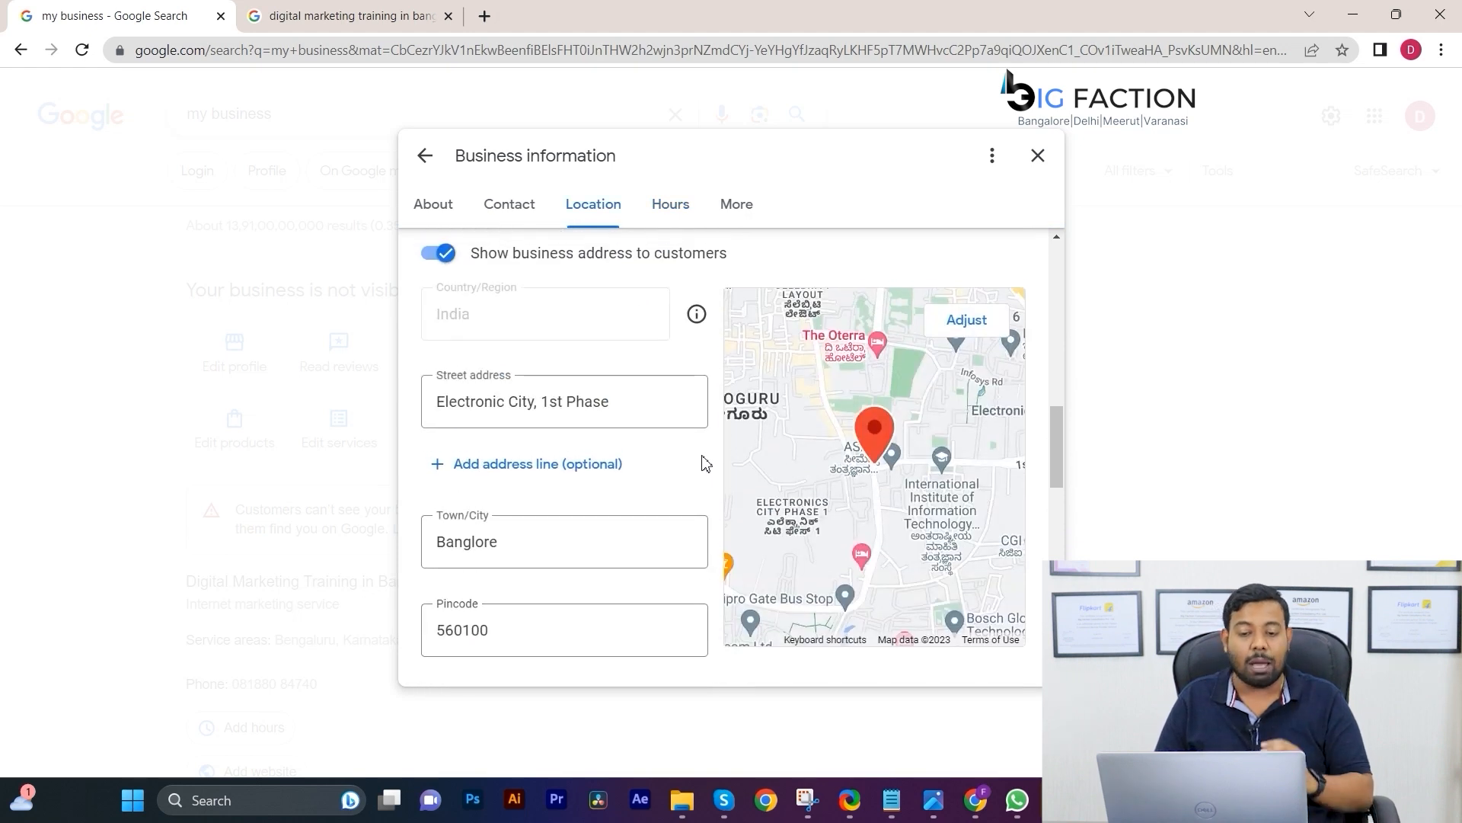
pyautogui.scroll(-2, 704, 462)
pyautogui.scroll(-4, 701, 463)
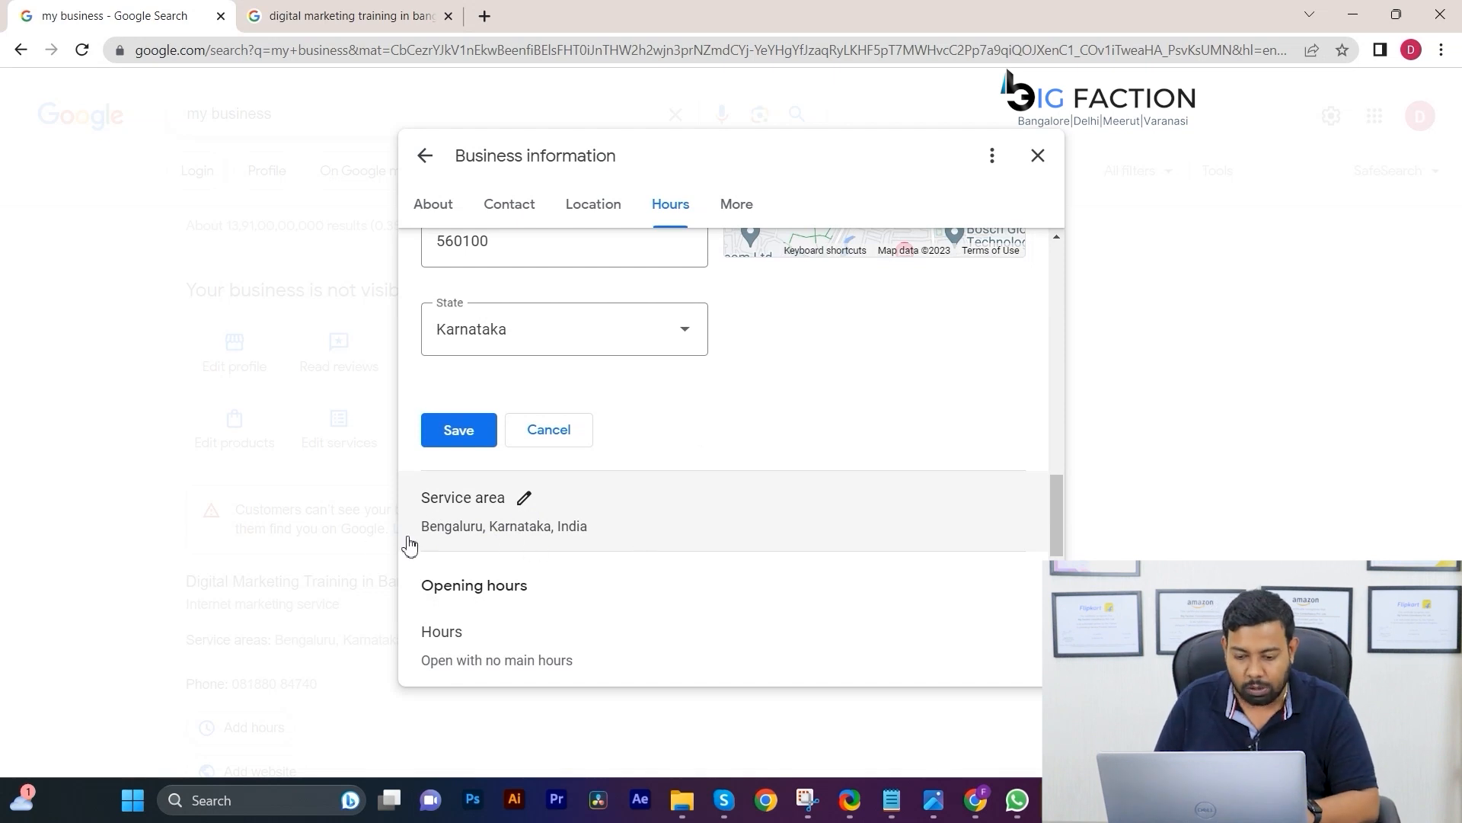
pyautogui.scroll(-3, 597, 546)
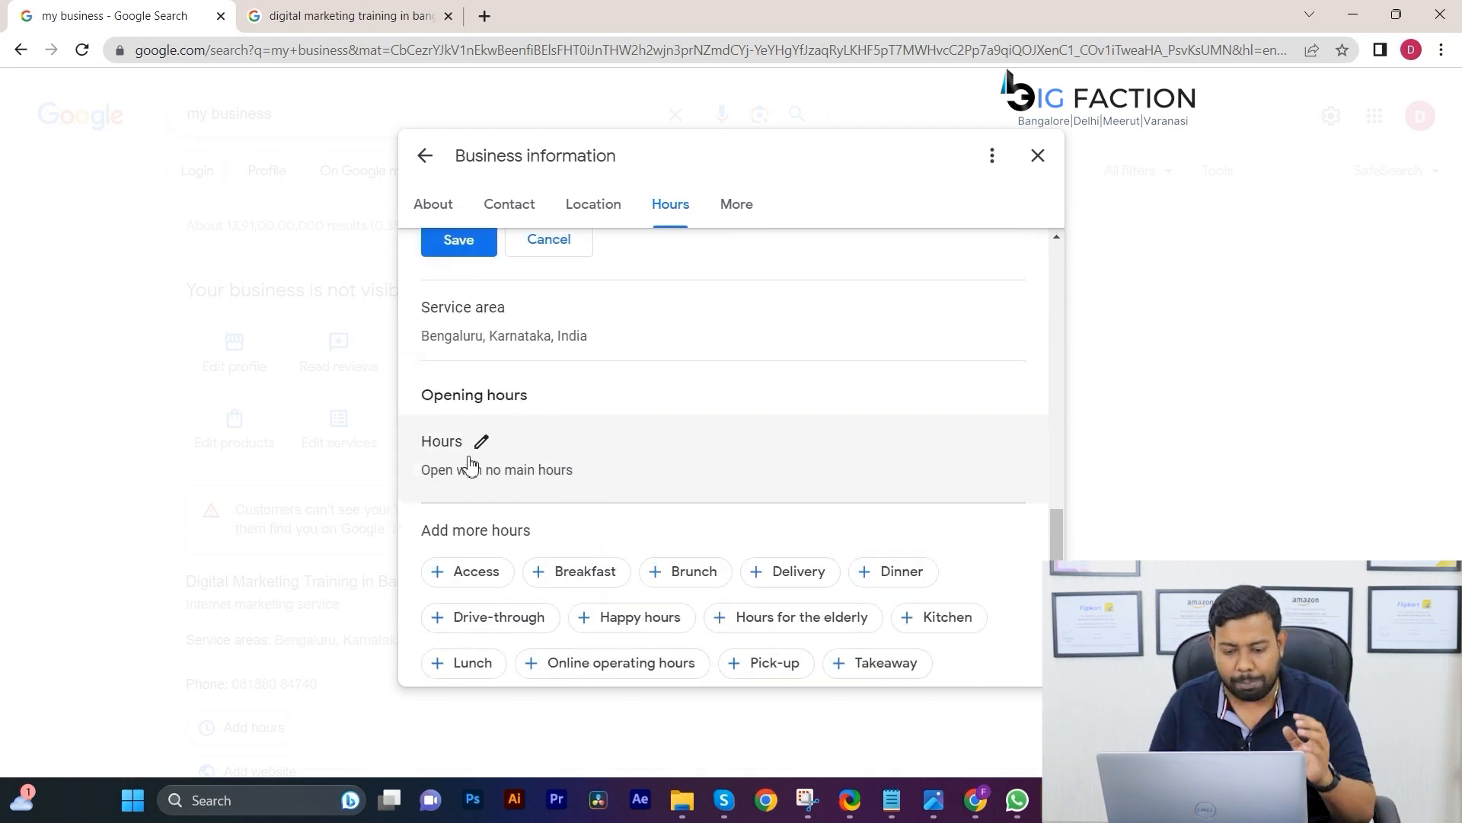
# Step: Open the Opening hours editor, currently set to Open with no main hours
pyautogui.click(589, 440)
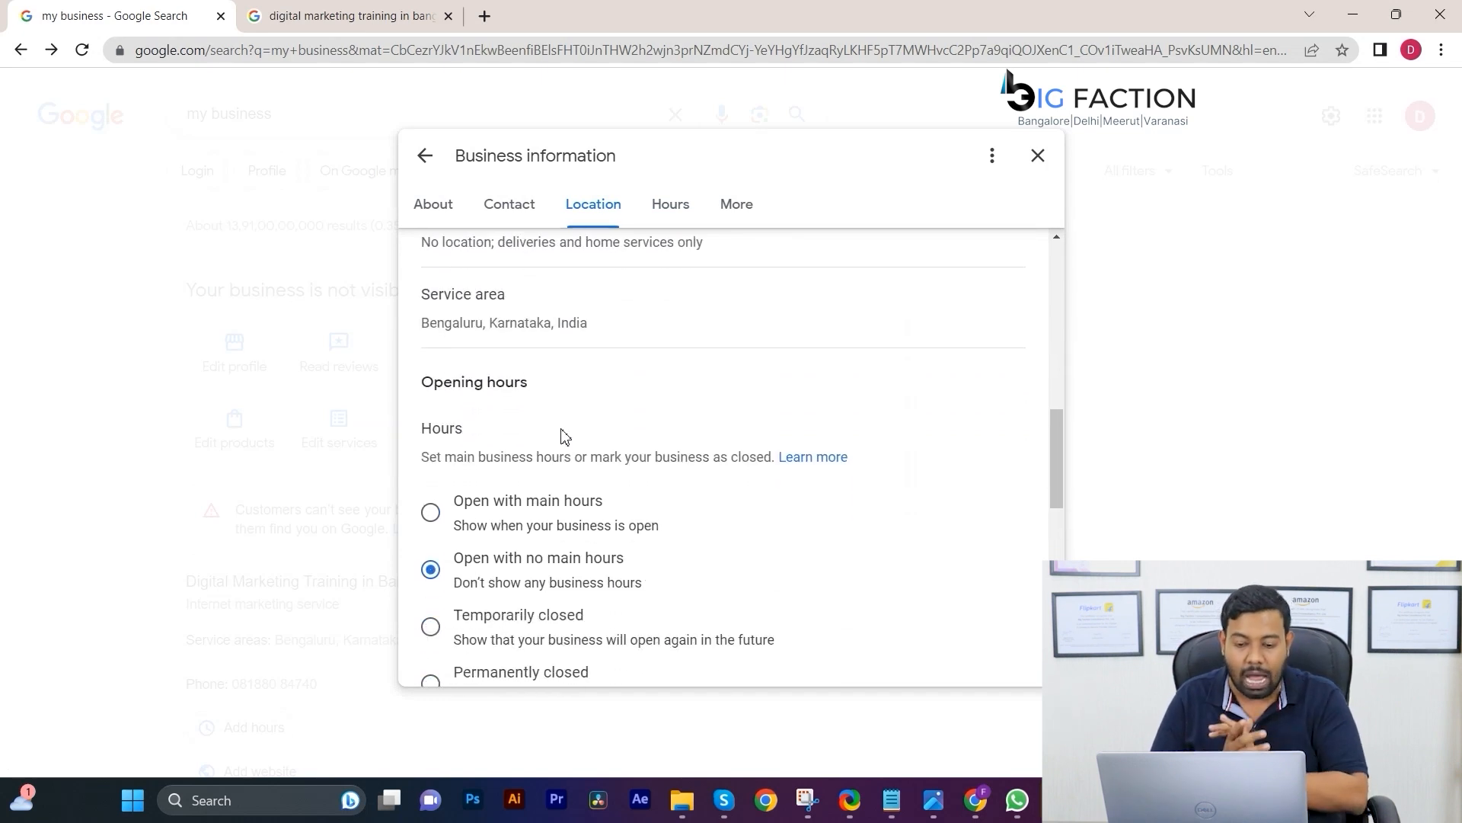
pyautogui.scroll(-1, 626, 477)
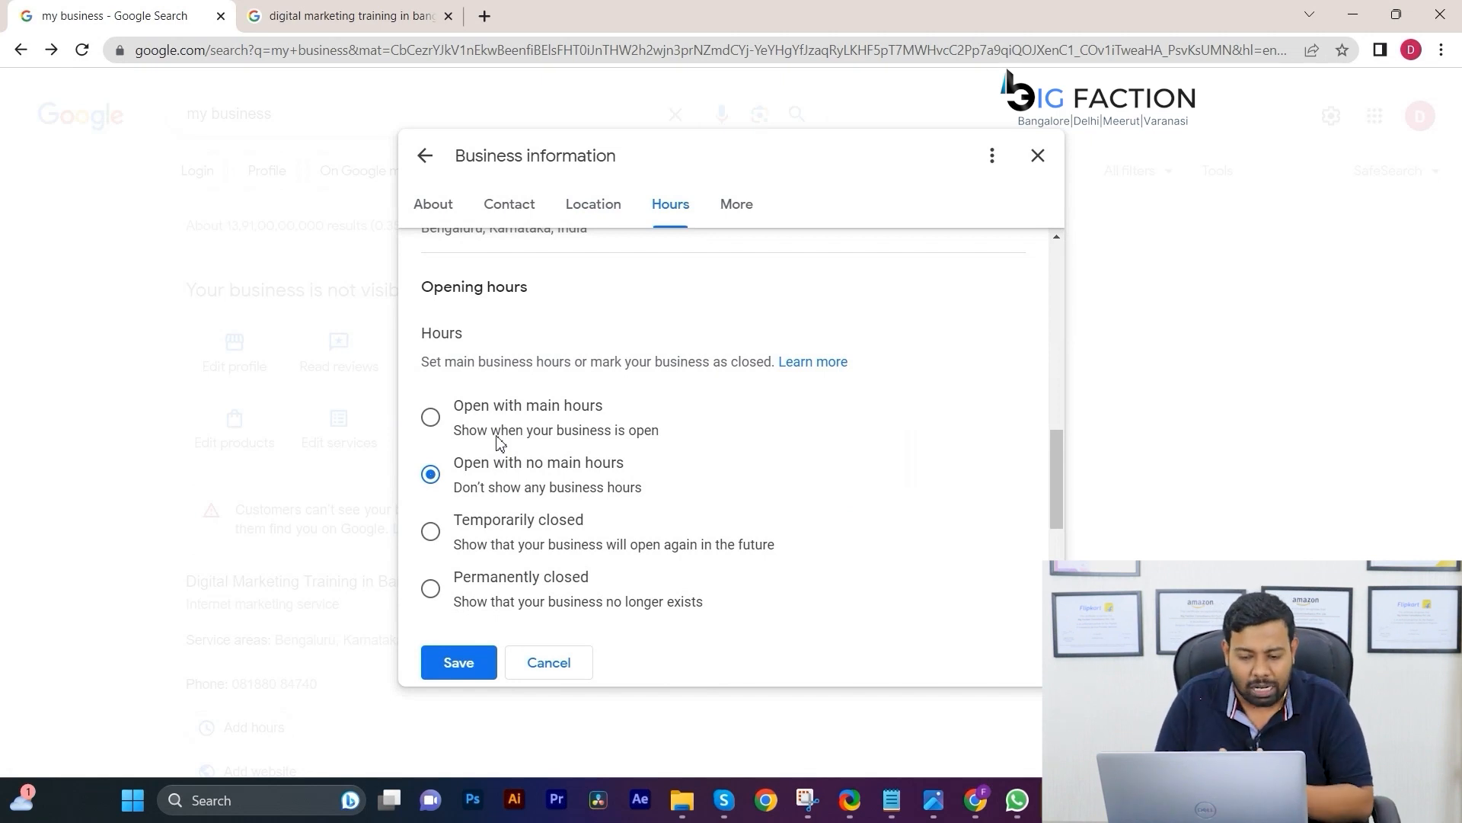
# Step: Switch to open with main hours and mark Monday through Friday as open
pyautogui.click(431, 416)
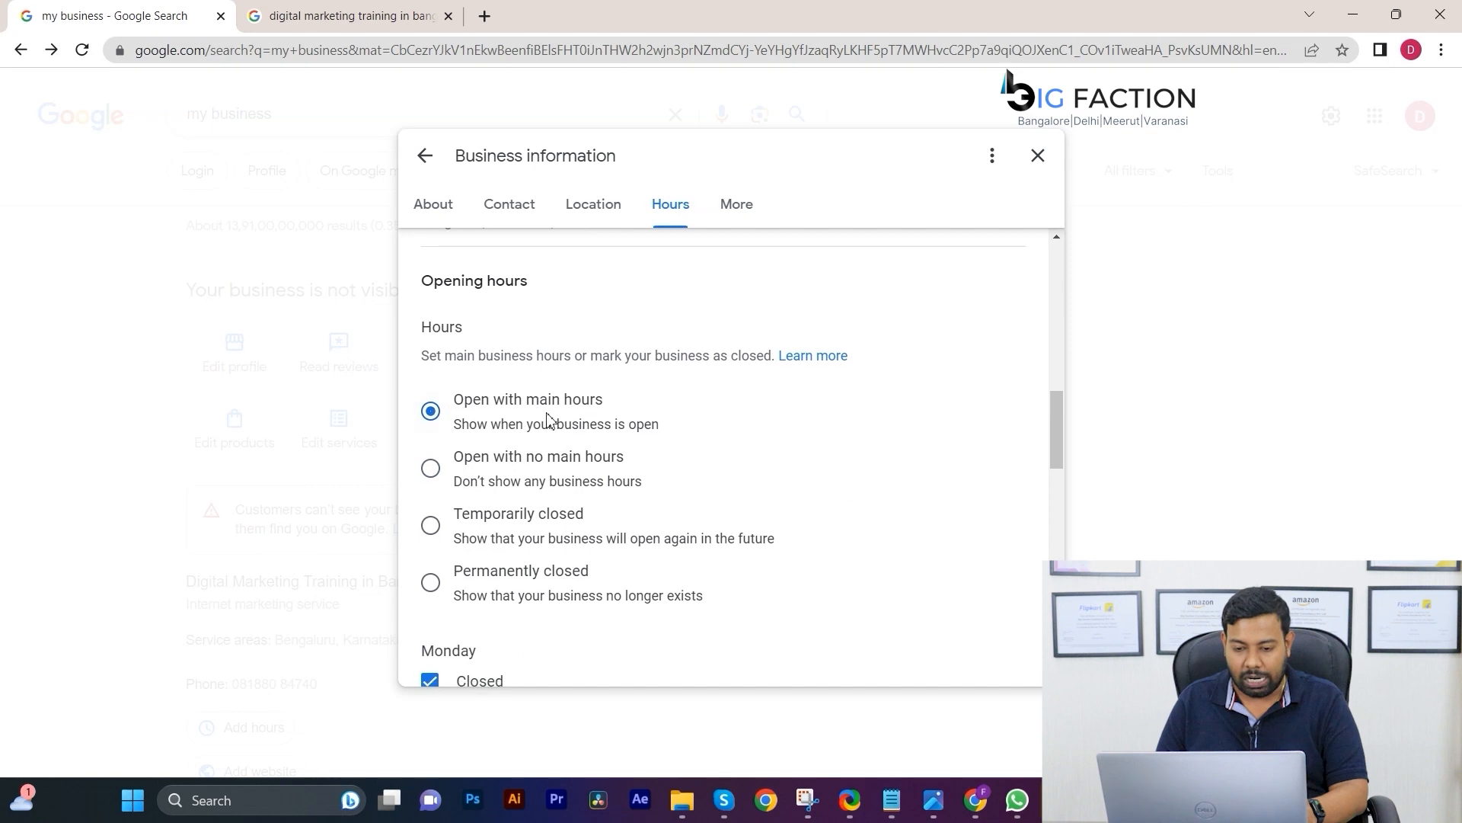
pyautogui.scroll(-3, 577, 414)
pyautogui.scroll(-1, 577, 417)
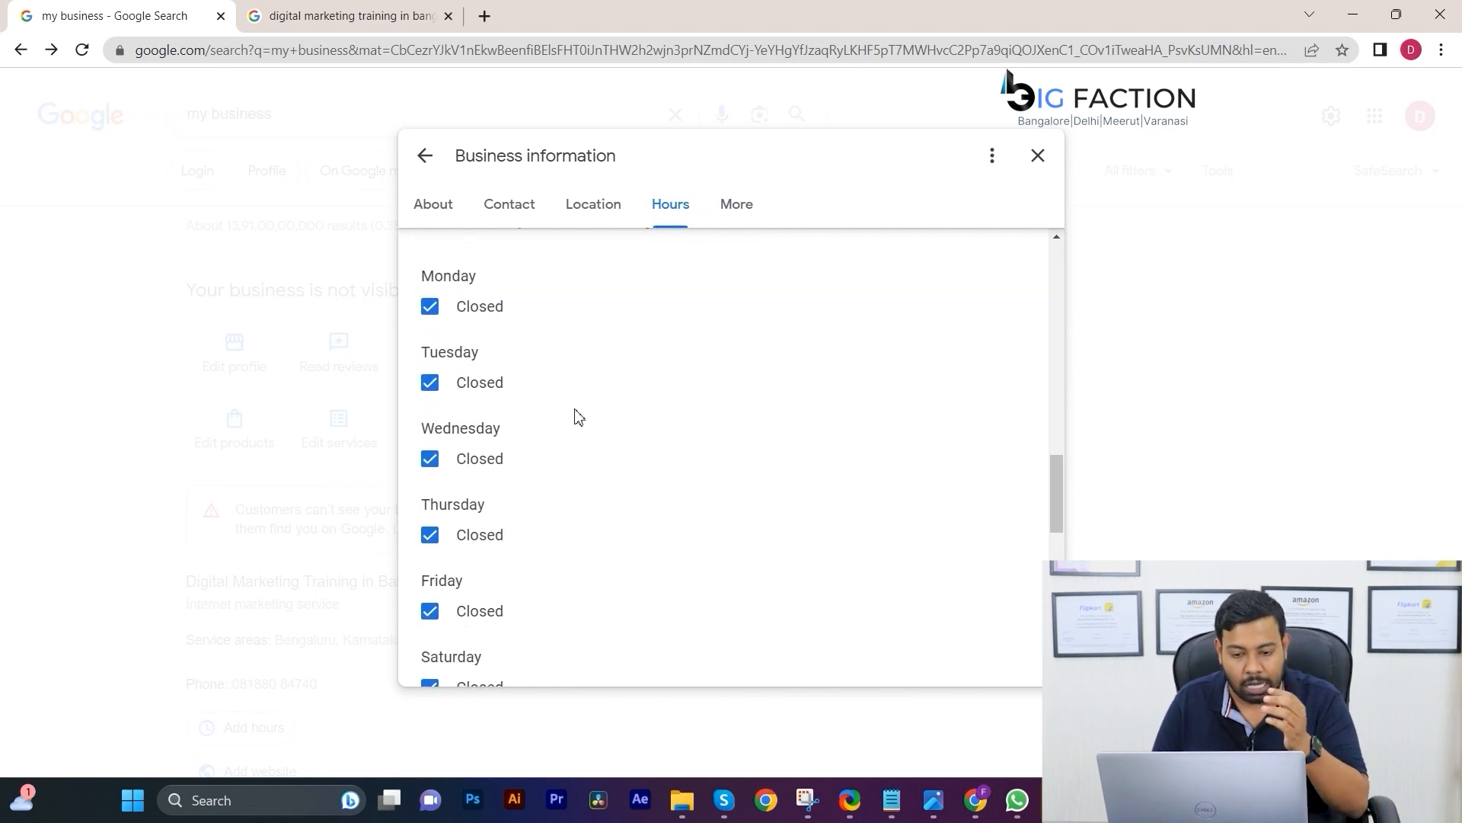
pyautogui.click(430, 306)
pyautogui.click(431, 383)
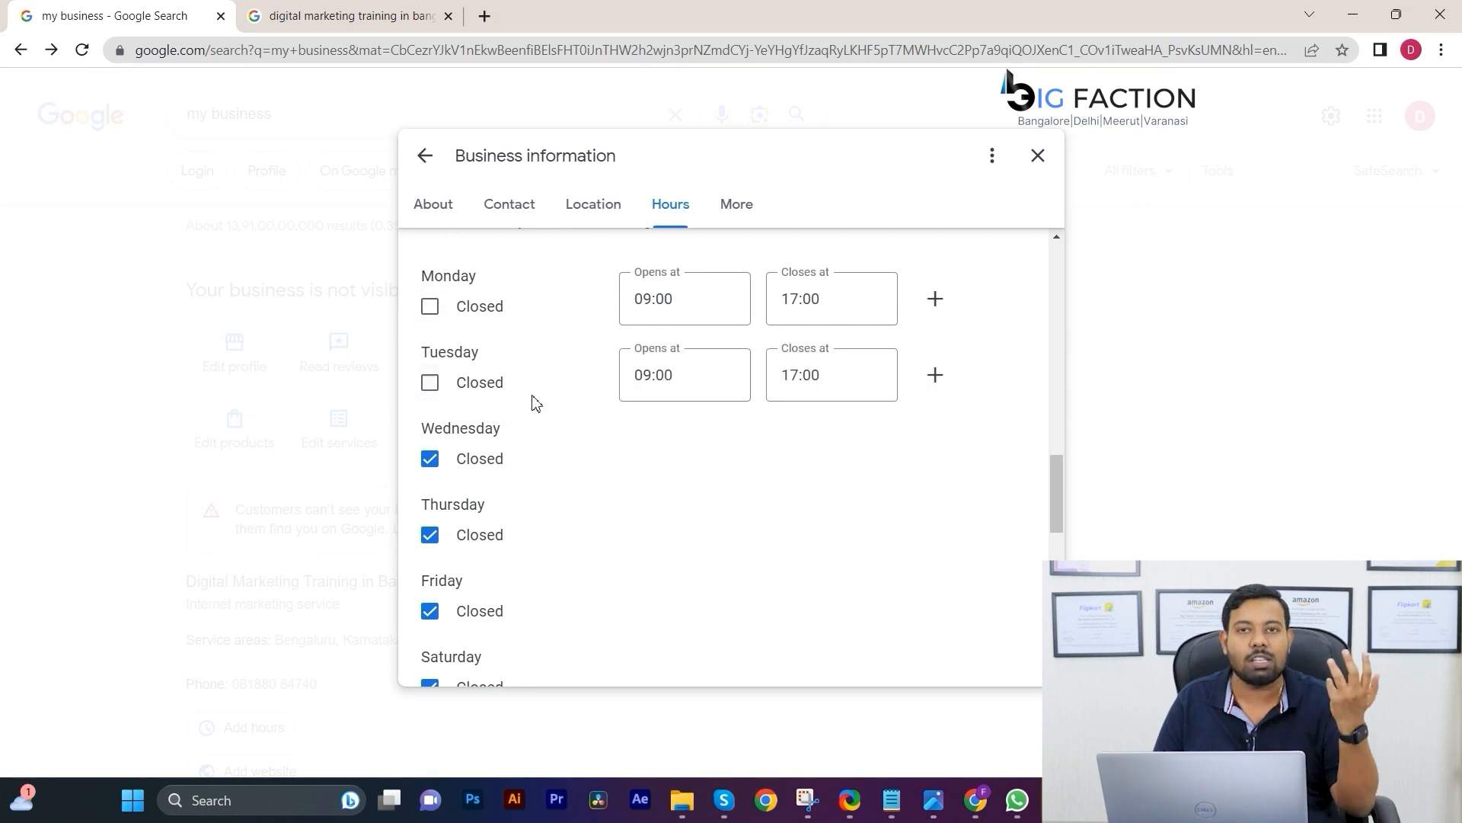
pyautogui.click(431, 459)
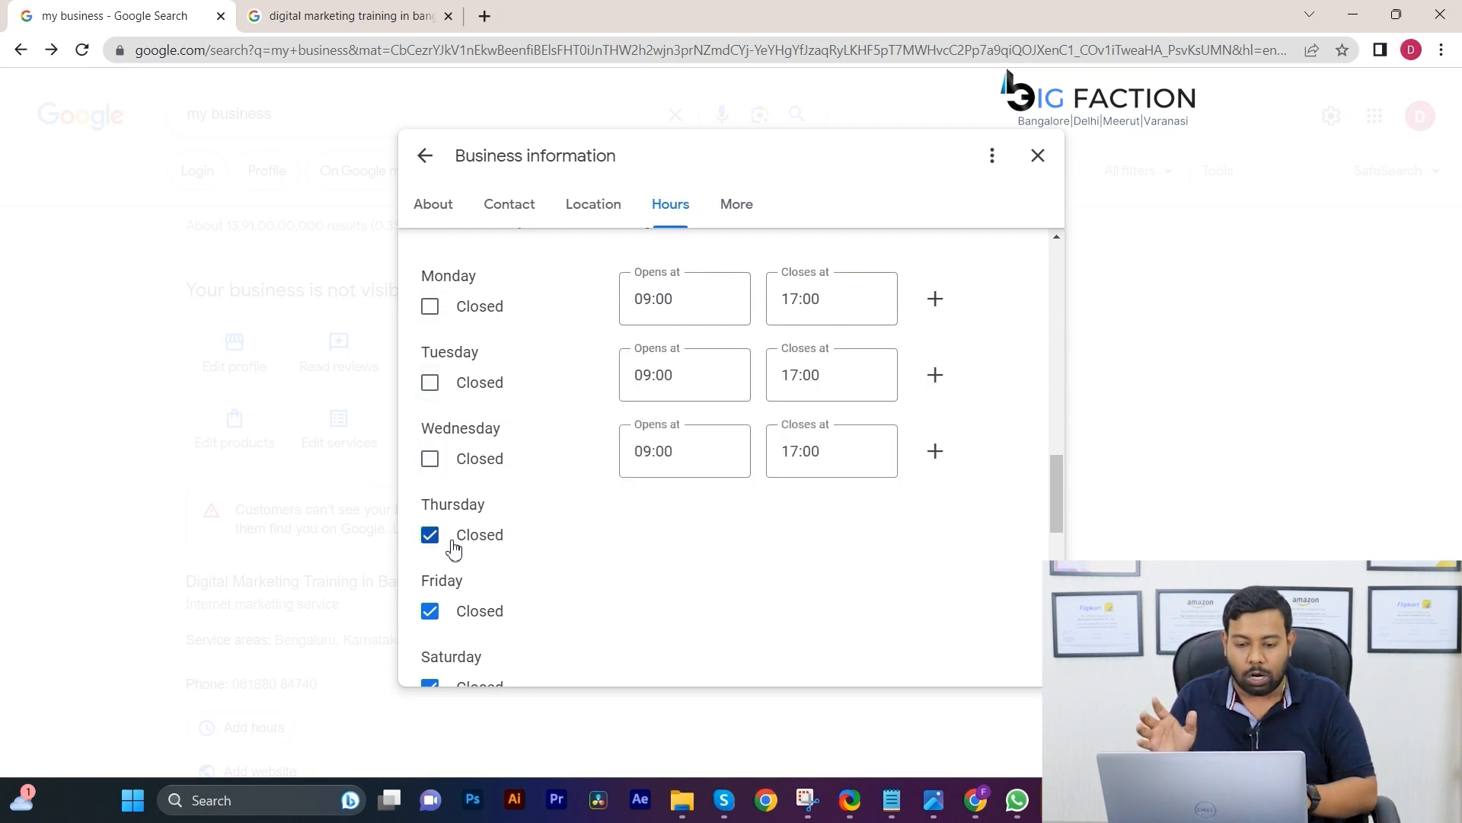
pyautogui.click(430, 536)
pyautogui.scroll(-1, 473, 533)
pyautogui.click(432, 516)
pyautogui.scroll(-1, 555, 506)
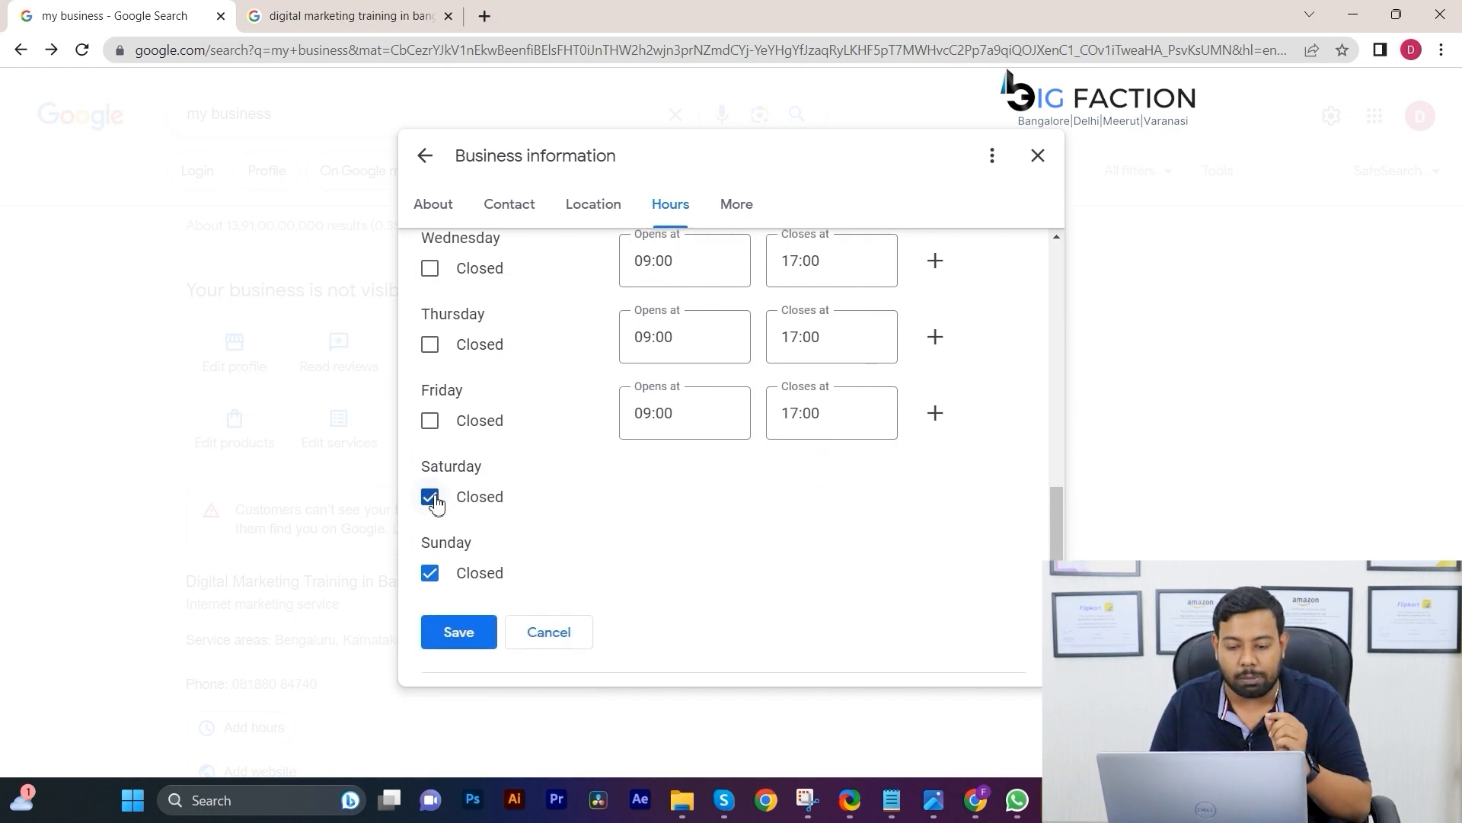
pyautogui.scroll(3, 580, 499)
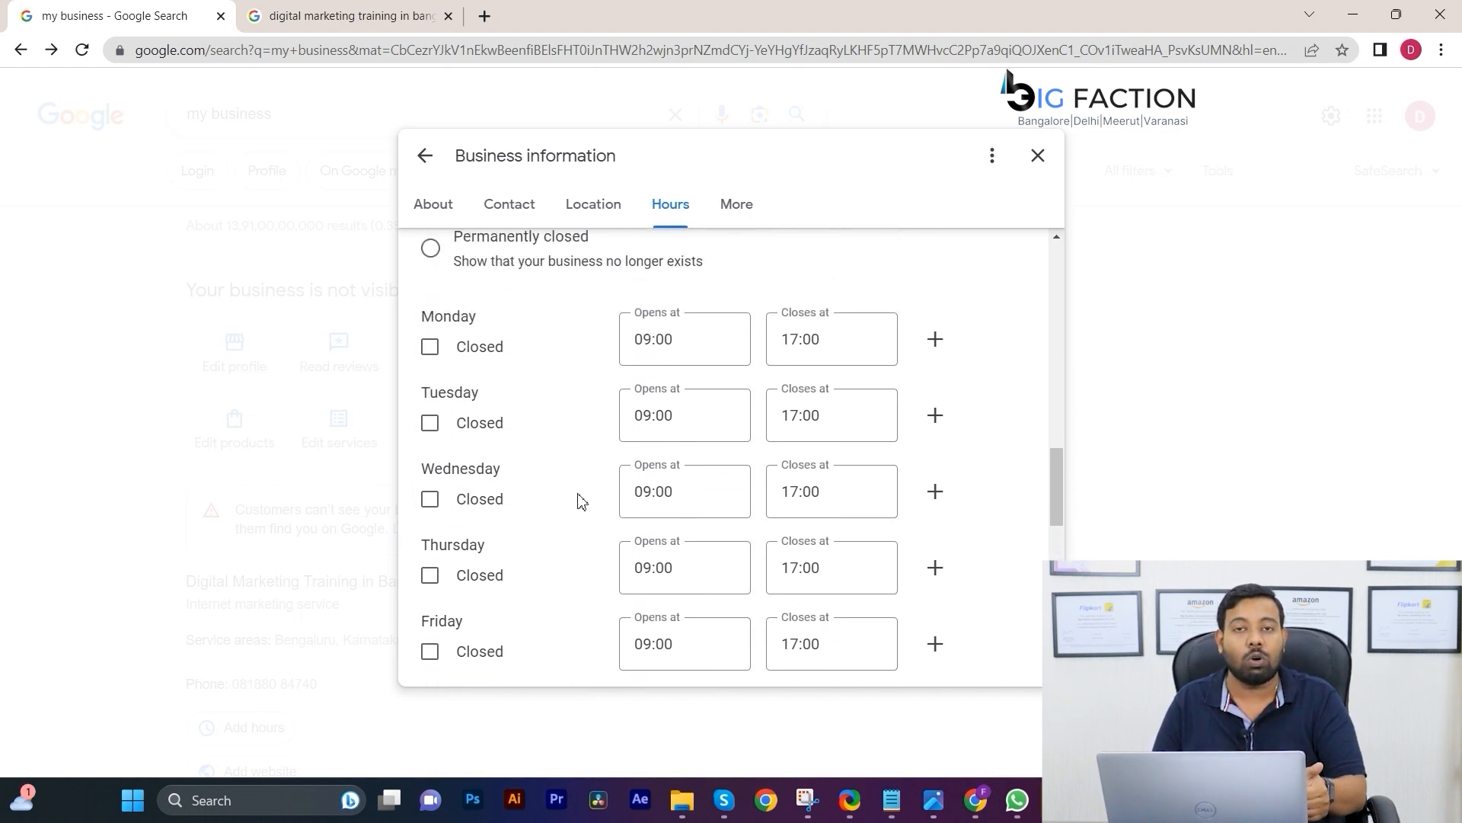
pyautogui.scroll(1, 663, 419)
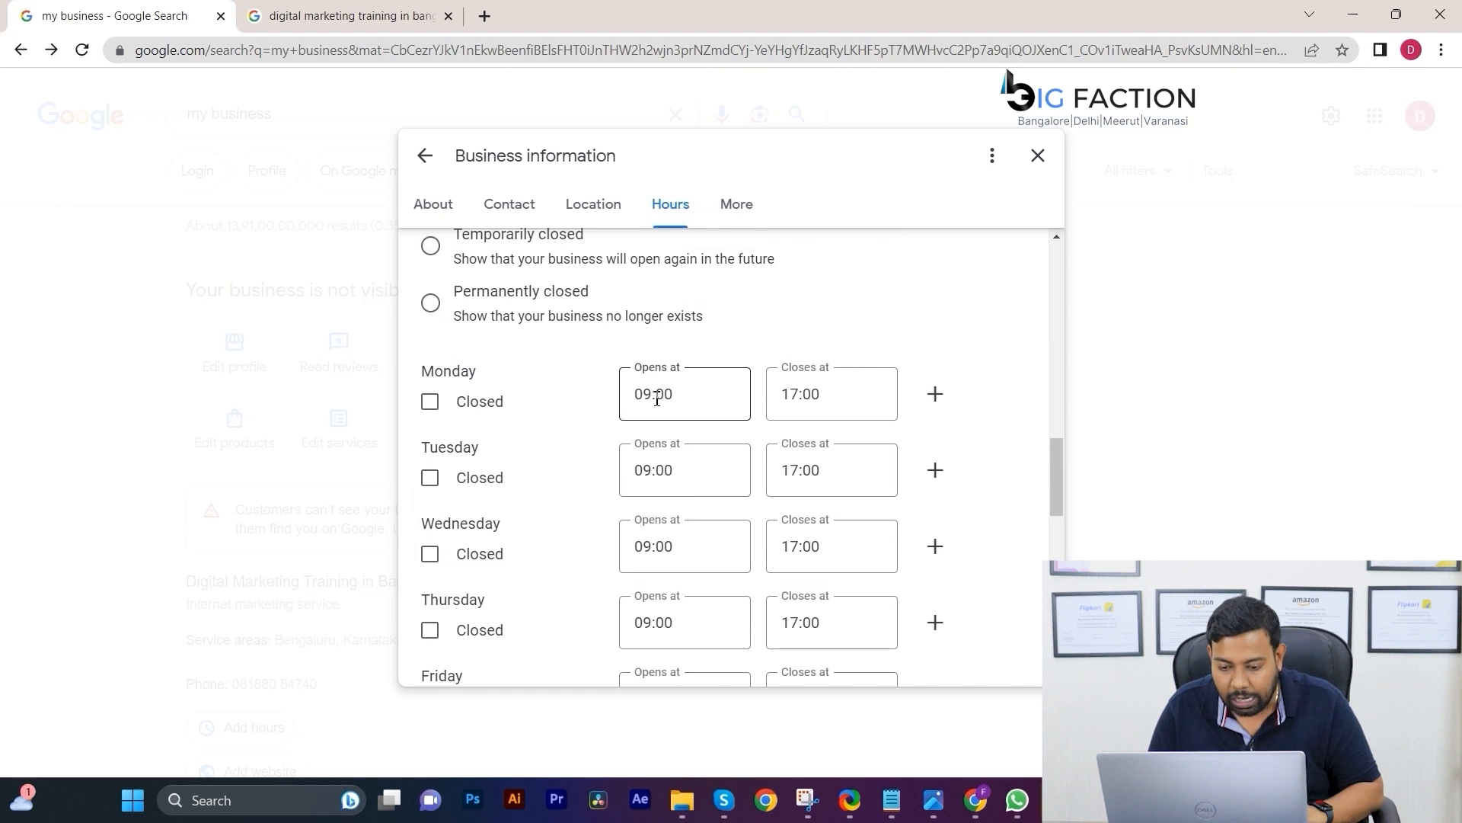
# Step: Change Monday's hours to 10:00–16:00
pyautogui.click(653, 395)
pyautogui.press('BackSpace')
pyautogui.press('BackSpace')
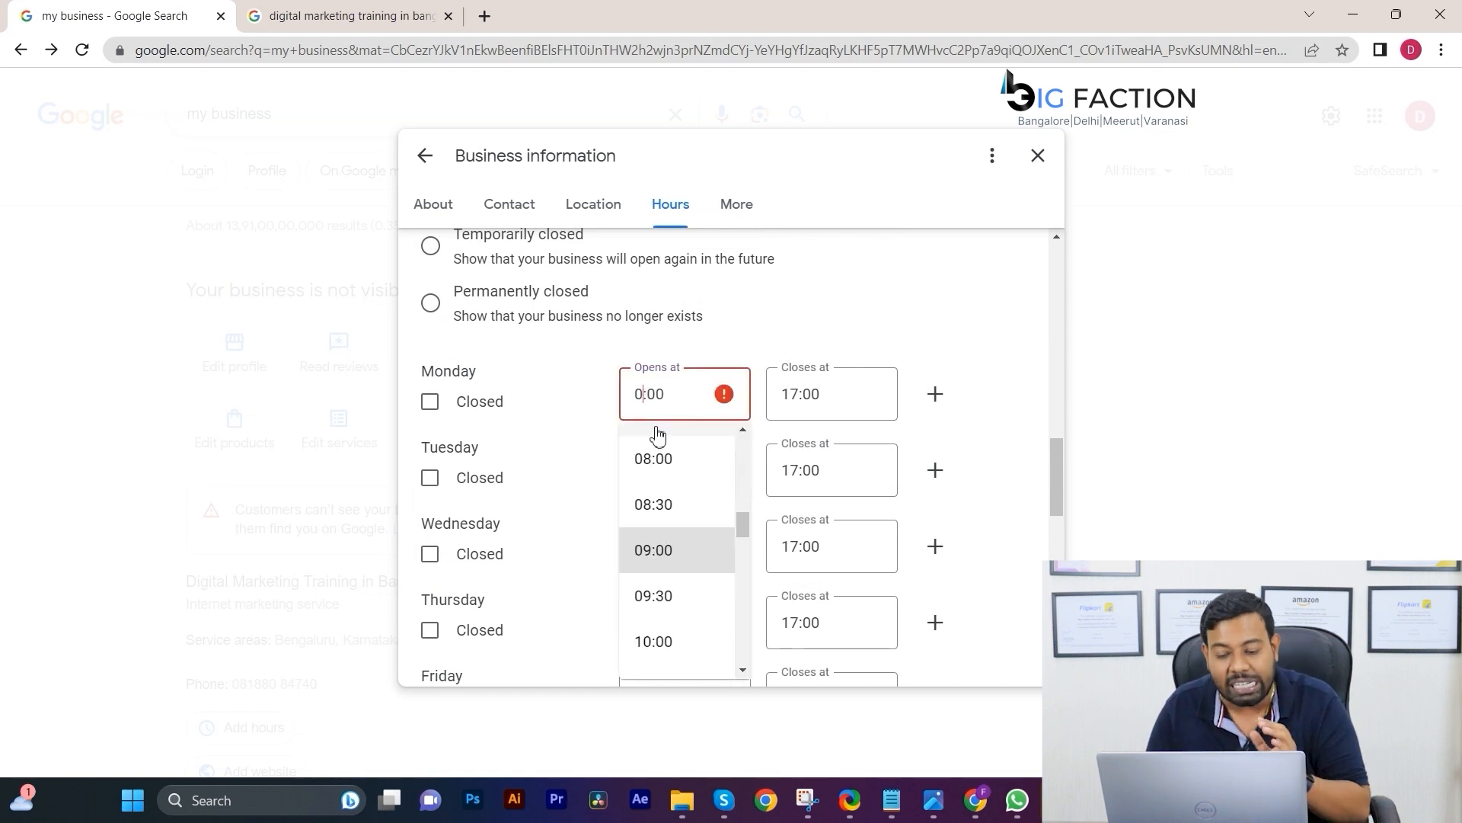
pyautogui.write('10')
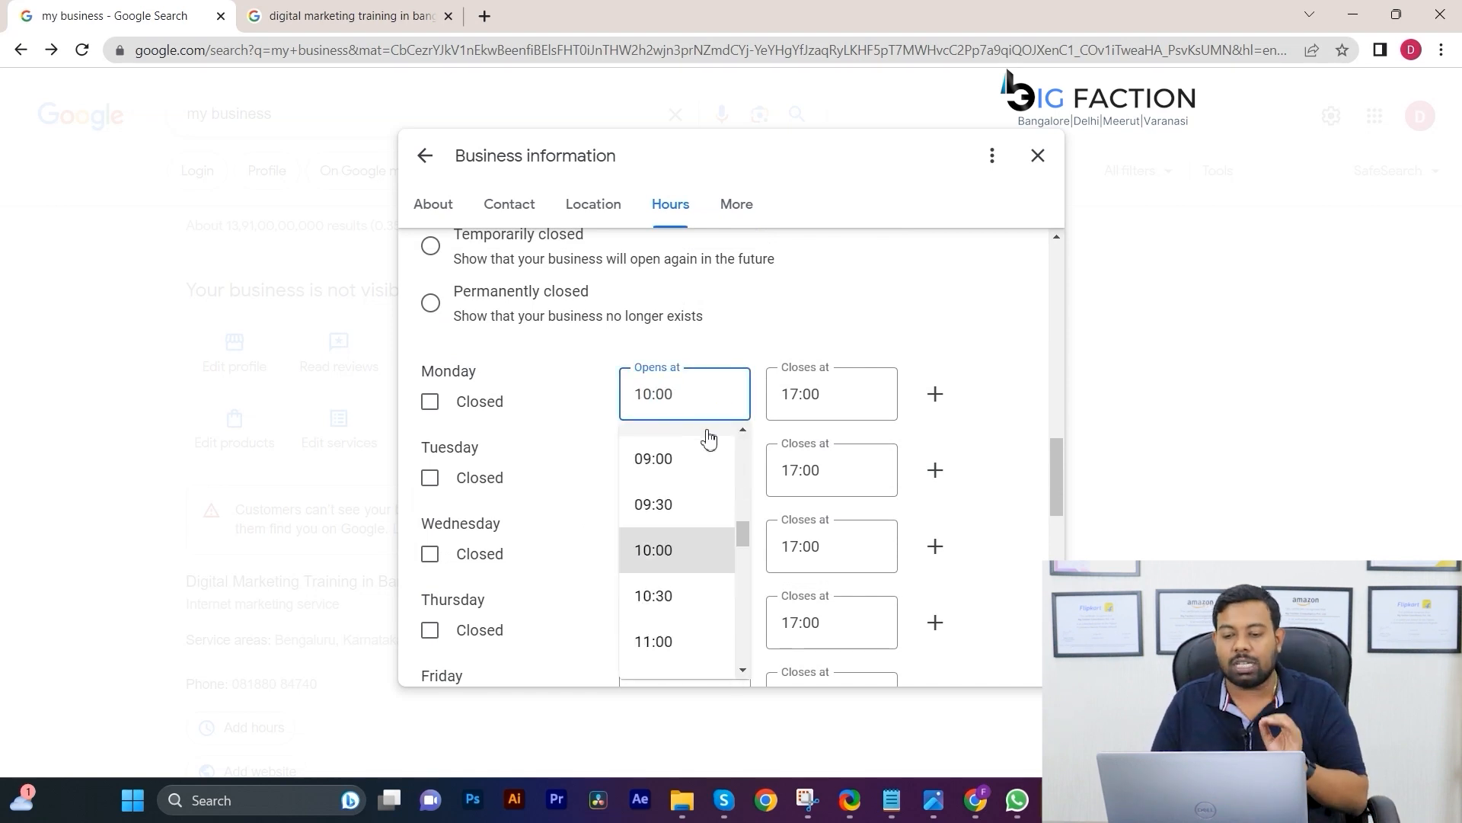
pyautogui.click(800, 398)
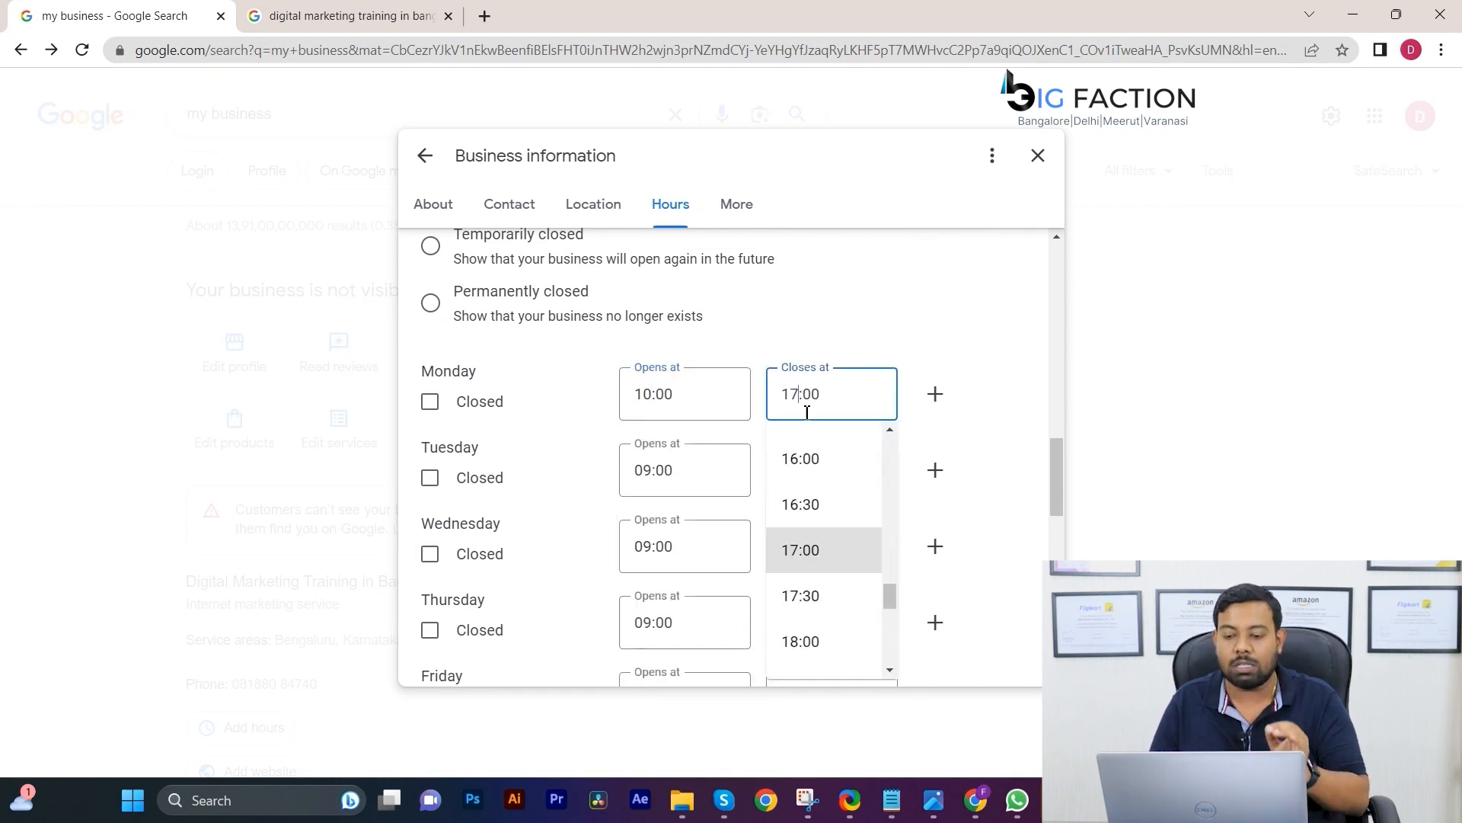
pyautogui.press('BackSpace')
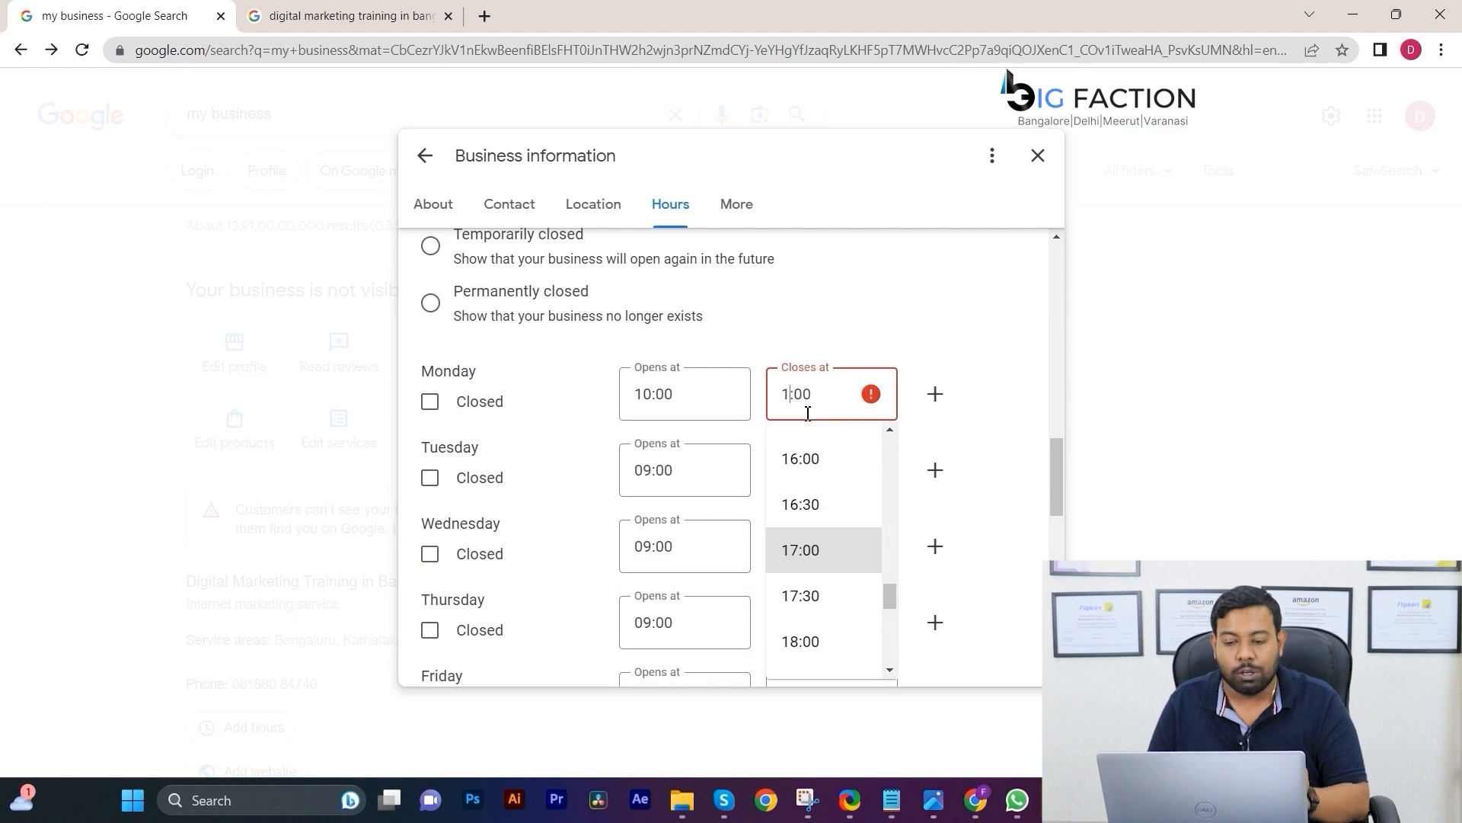
pyautogui.write('6')
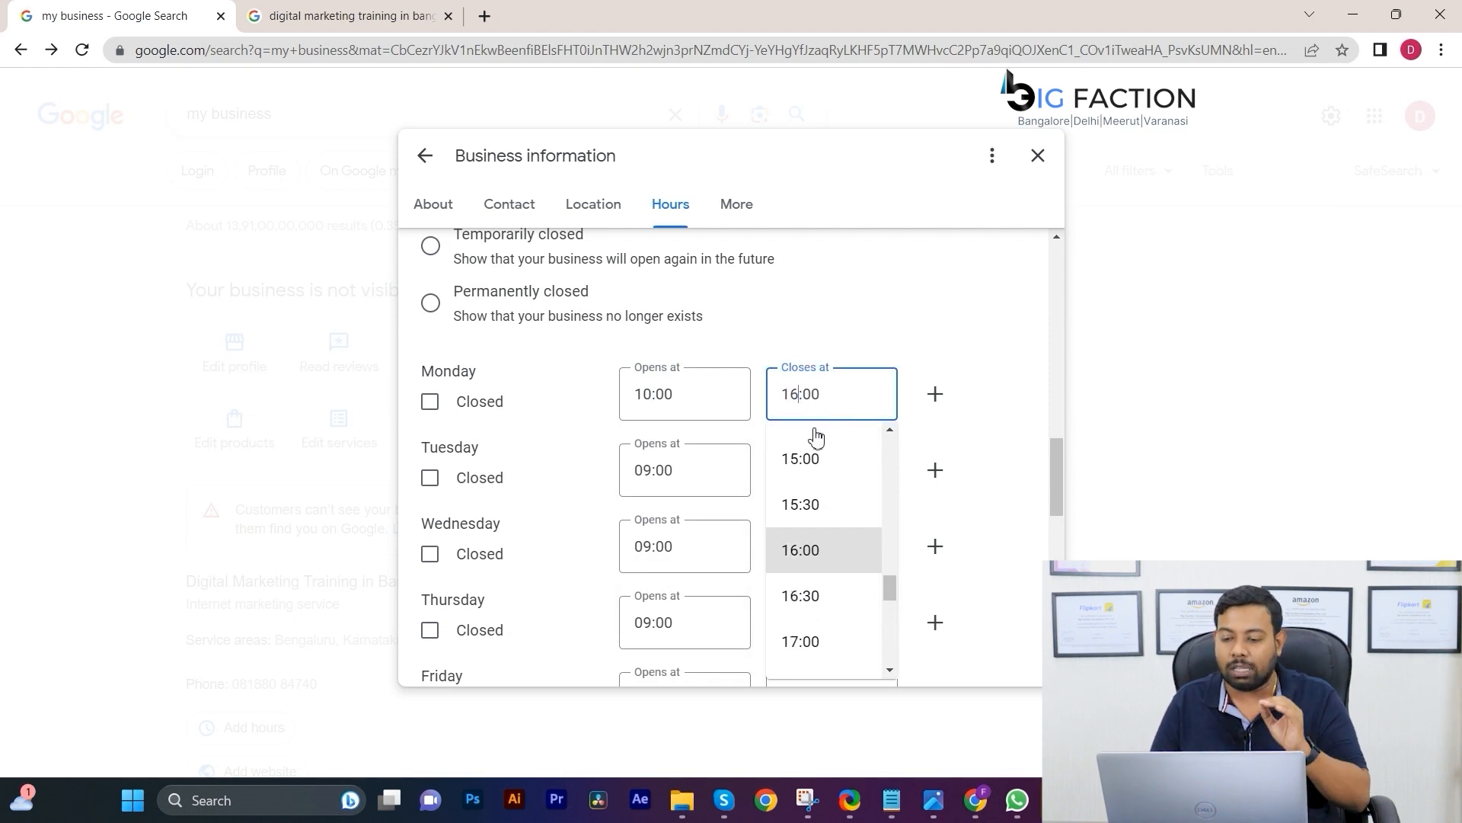
pyautogui.scroll(-4, 562, 525)
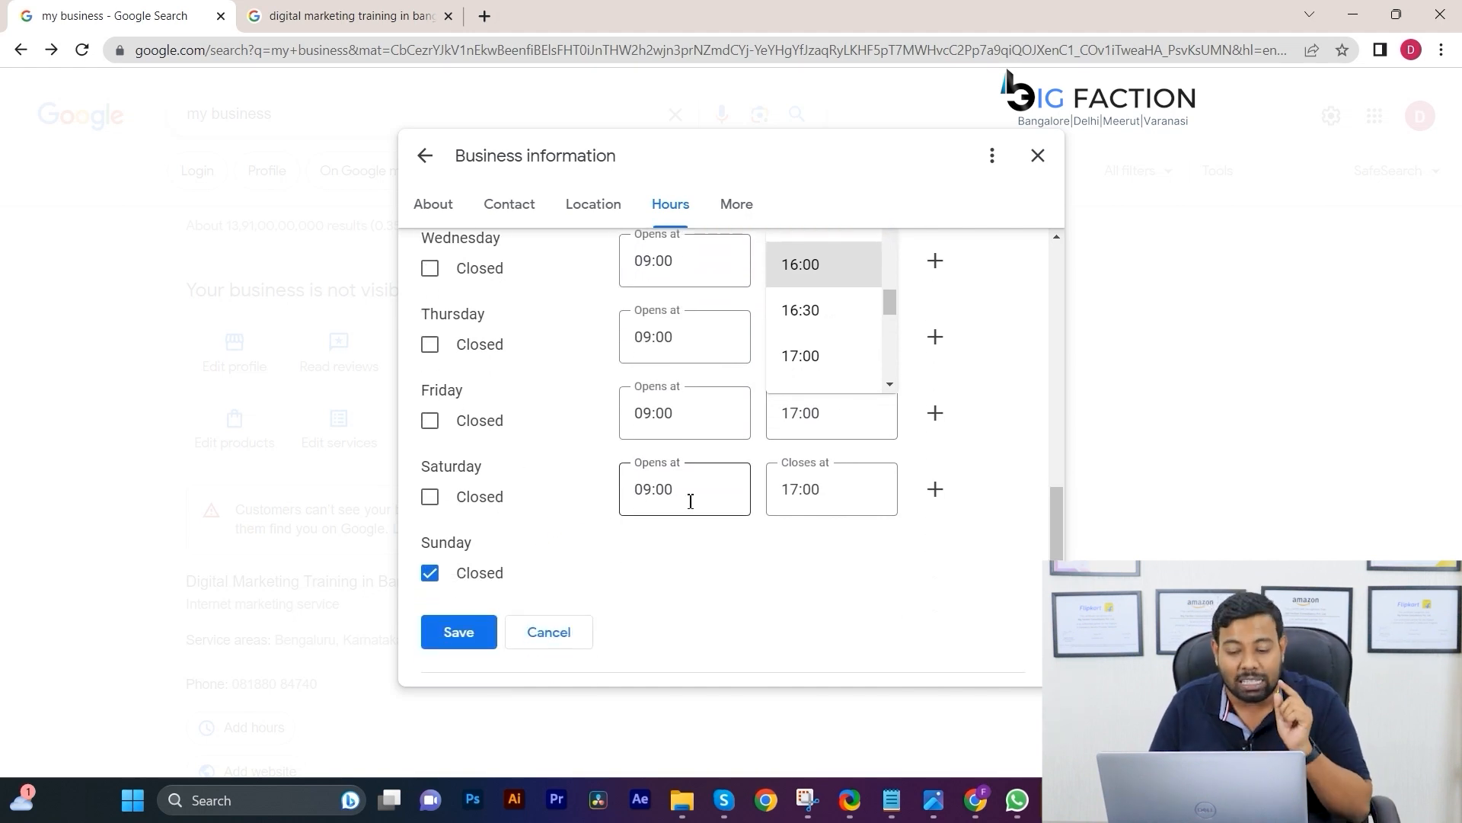
# Step: Set Saturday's hours to 11:00–14:00 and save the weekly schedule
pyautogui.click(655, 487)
pyautogui.press('BackSpace')
pyautogui.press('BackSpace')
pyautogui.write('11')
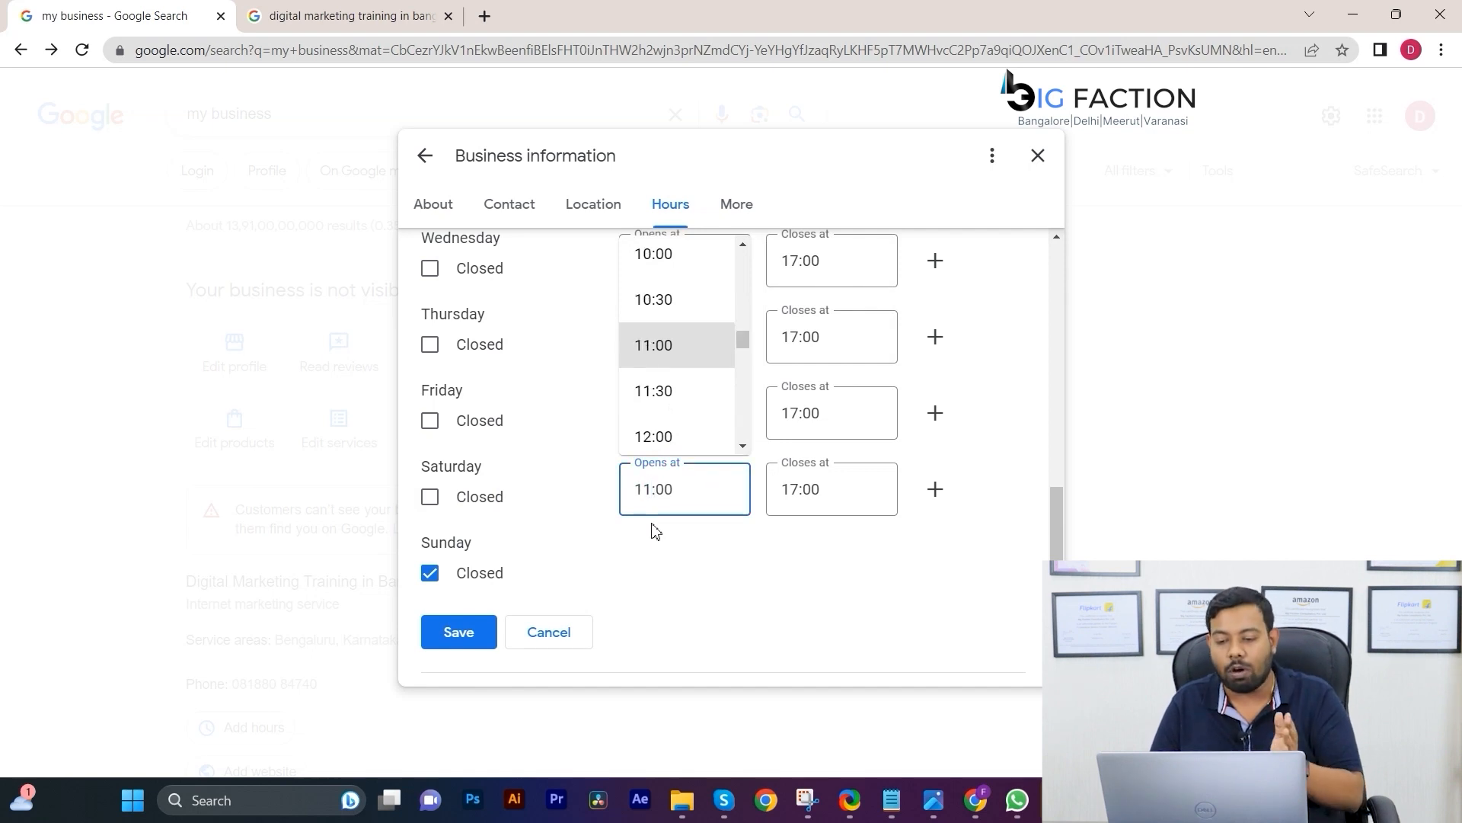
pyautogui.click(800, 499)
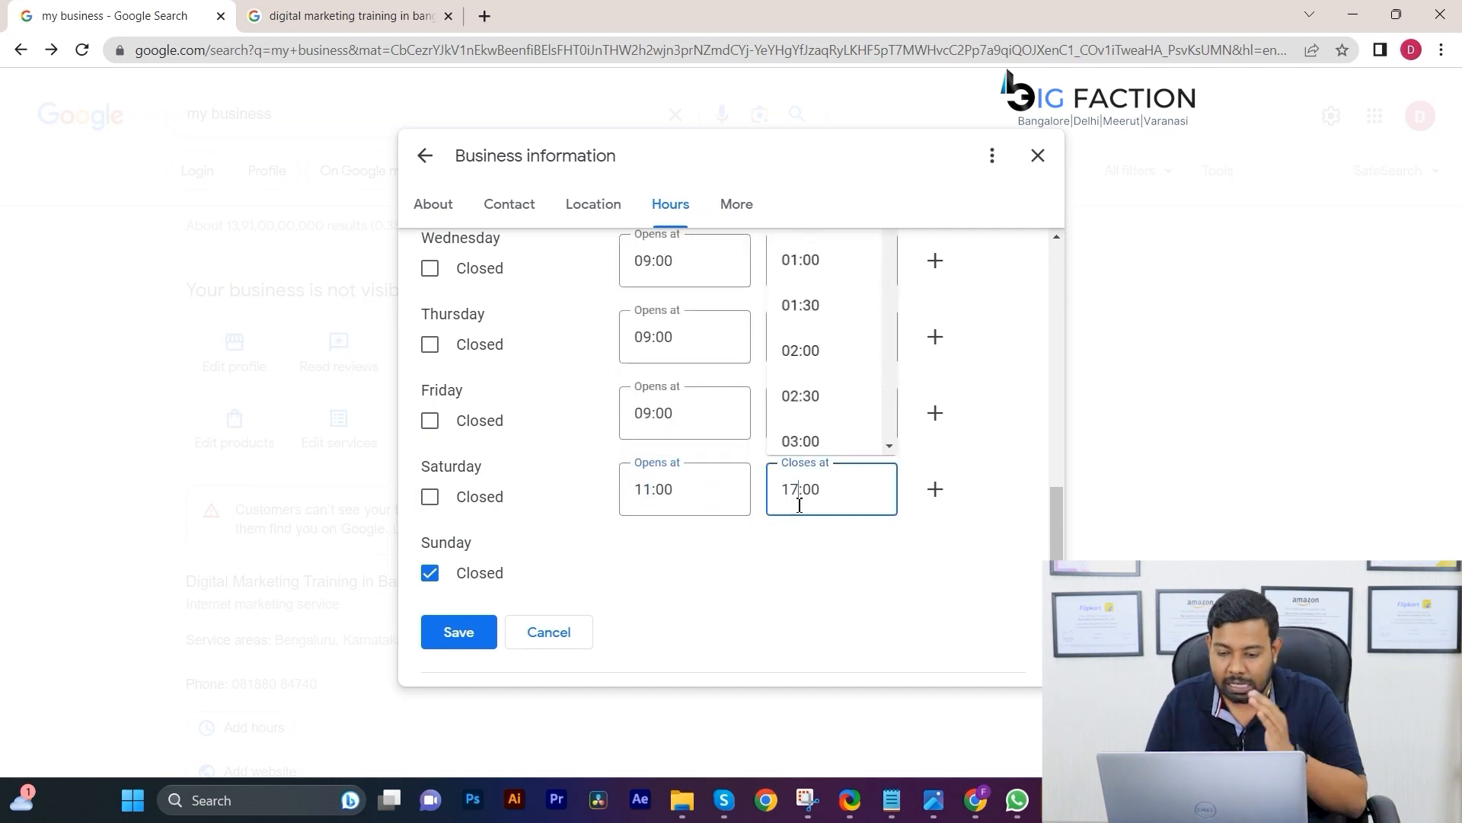
pyautogui.press('BackSpace')
pyautogui.press('BackSpace')
pyautogui.write('14')
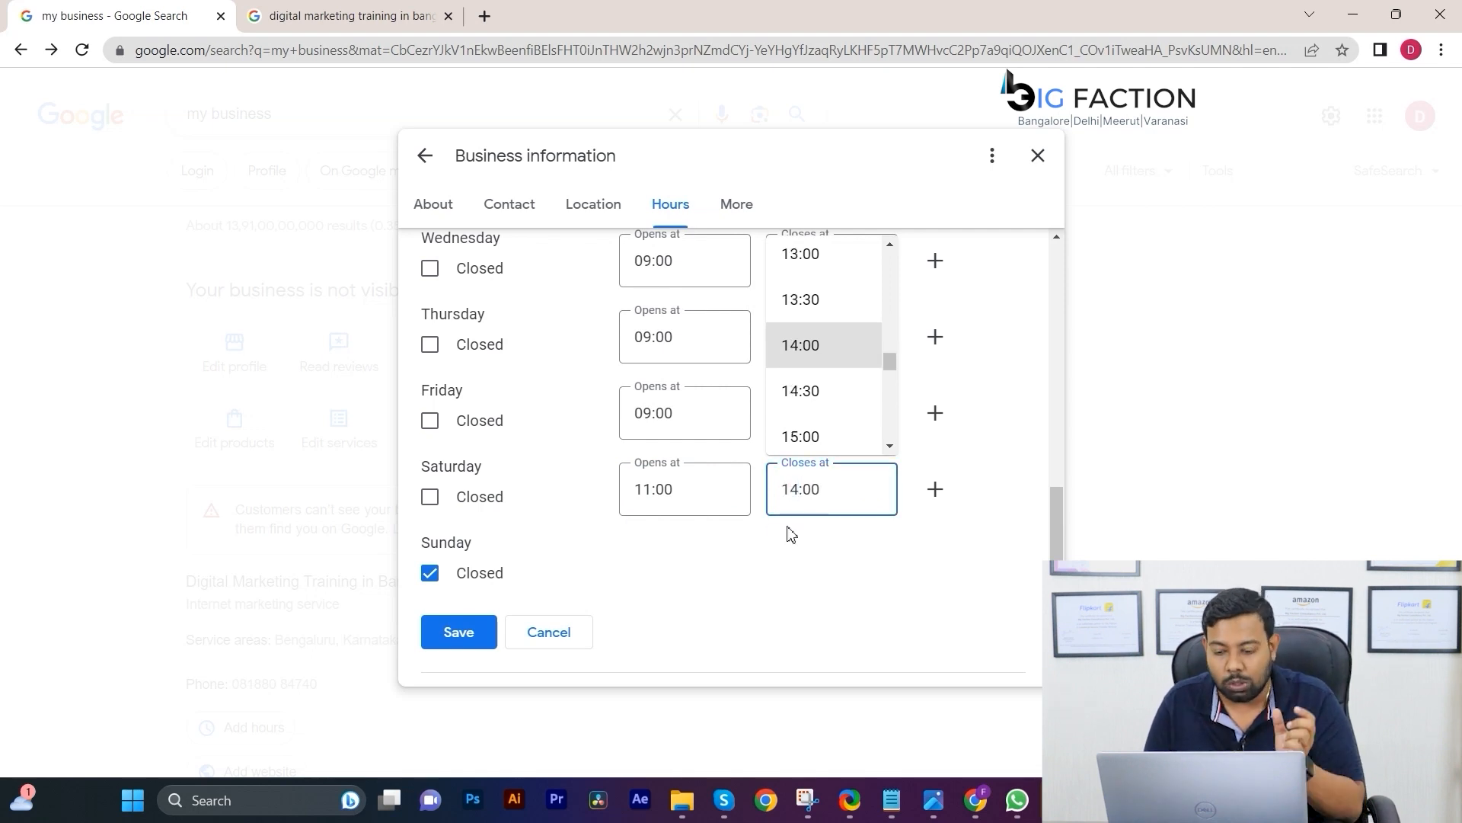
pyautogui.click(460, 632)
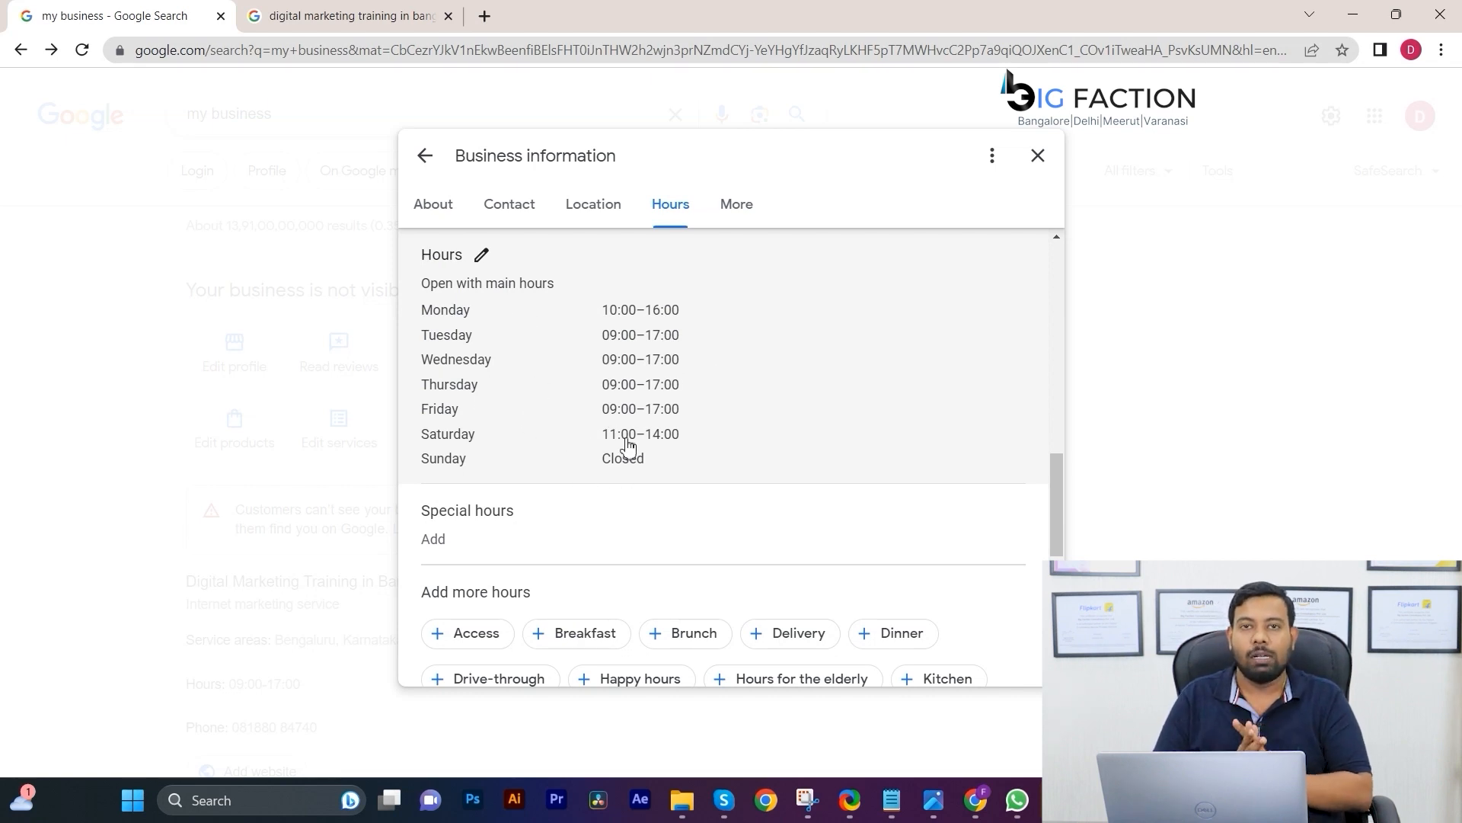
# Step: Add a special-hours date of 8 Jul 2023 with hours 09:00–17:00
pyautogui.scroll(-1, 628, 446)
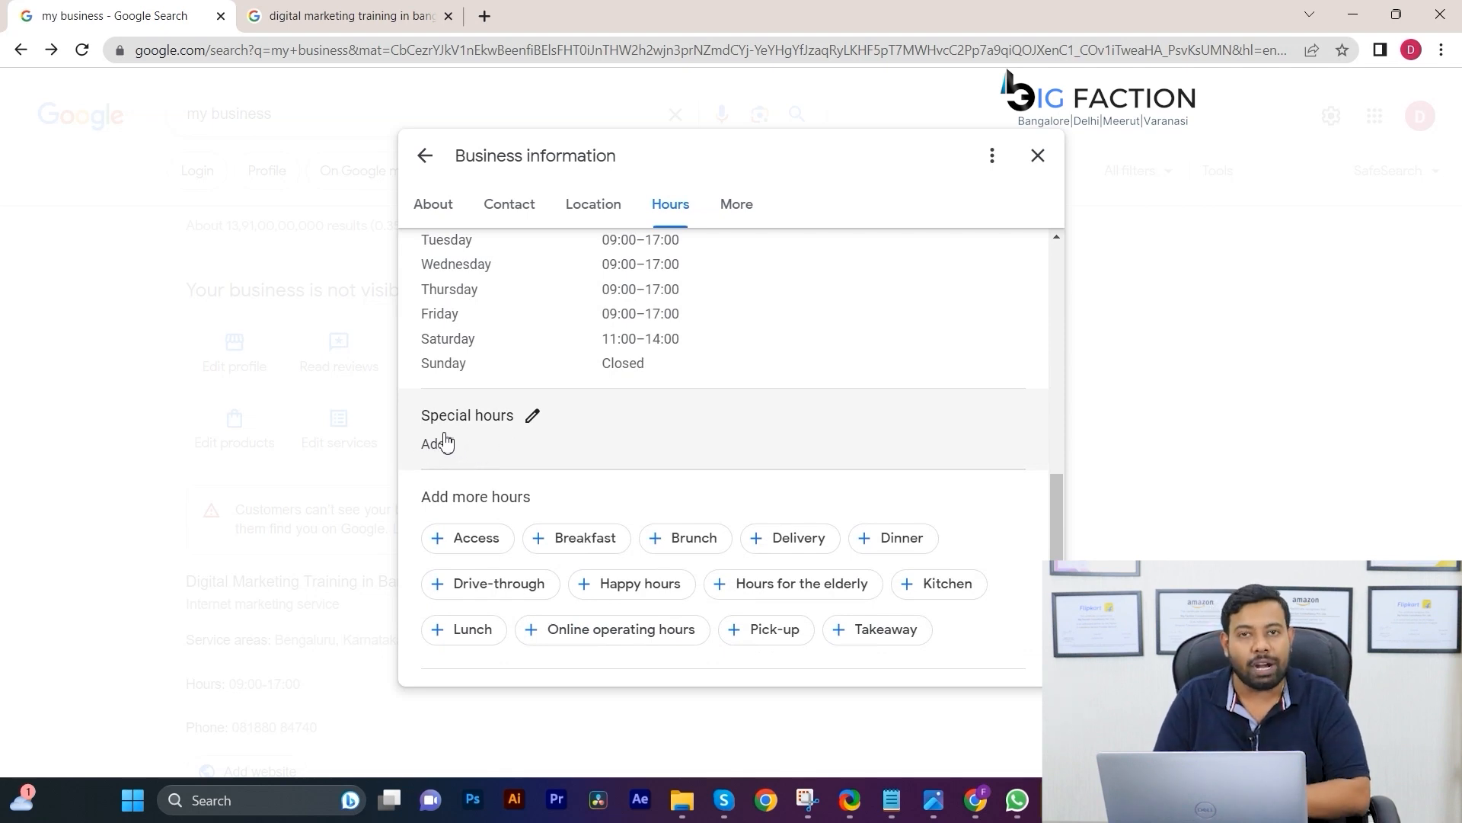
pyautogui.click(533, 415)
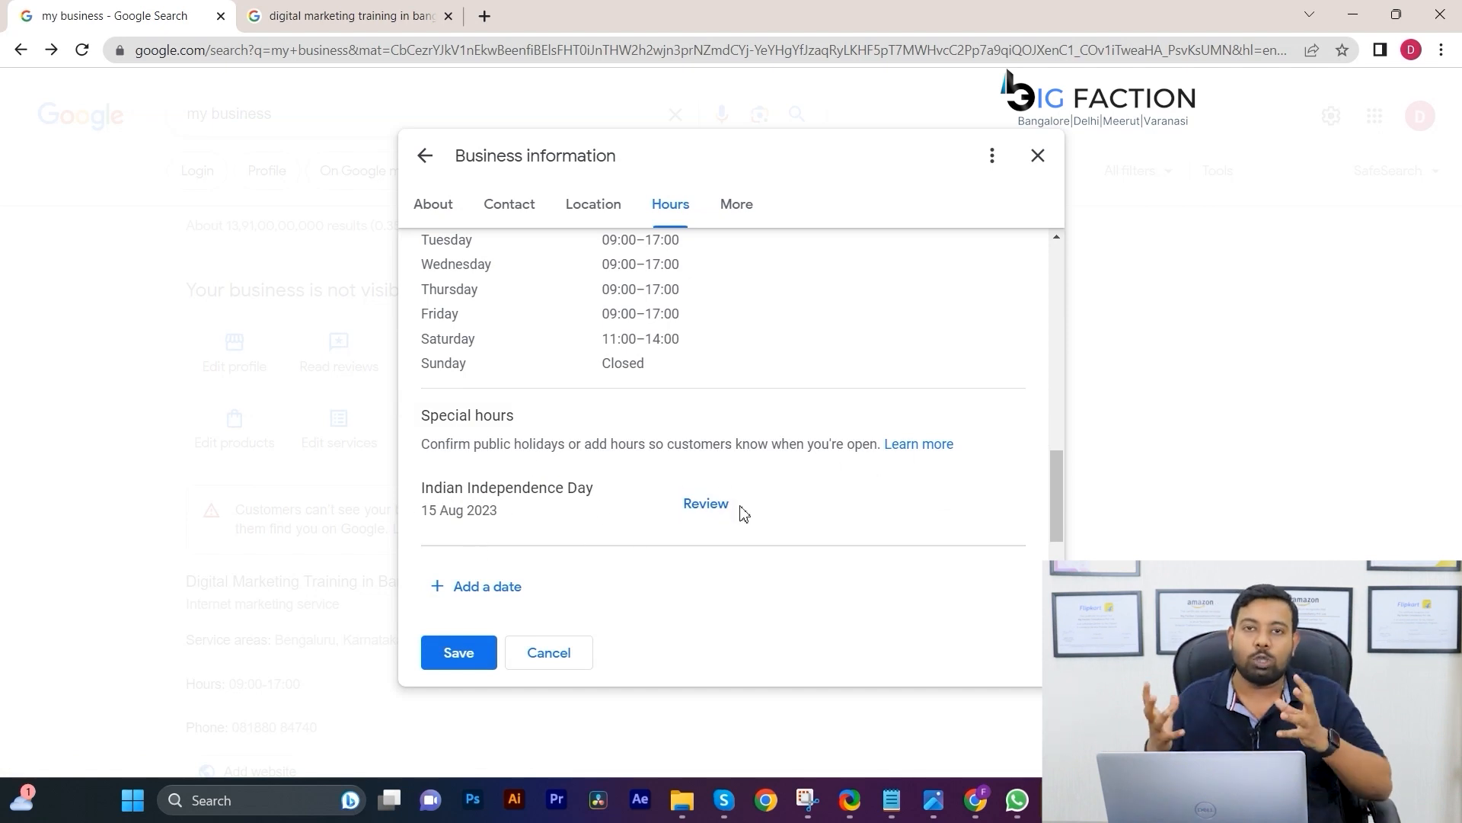
pyautogui.scroll(-2, 686, 506)
pyautogui.click(476, 496)
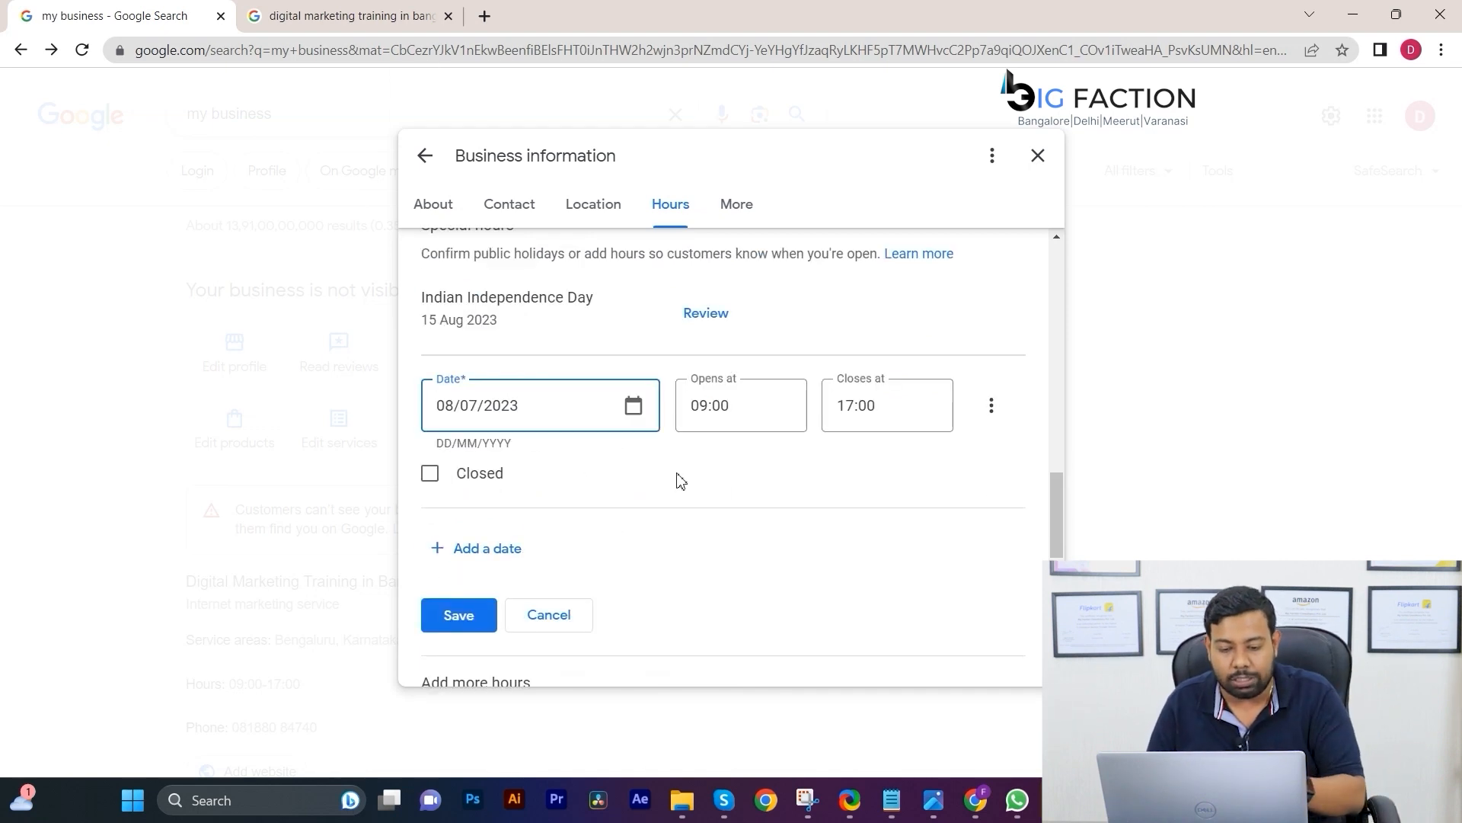
pyautogui.click(464, 618)
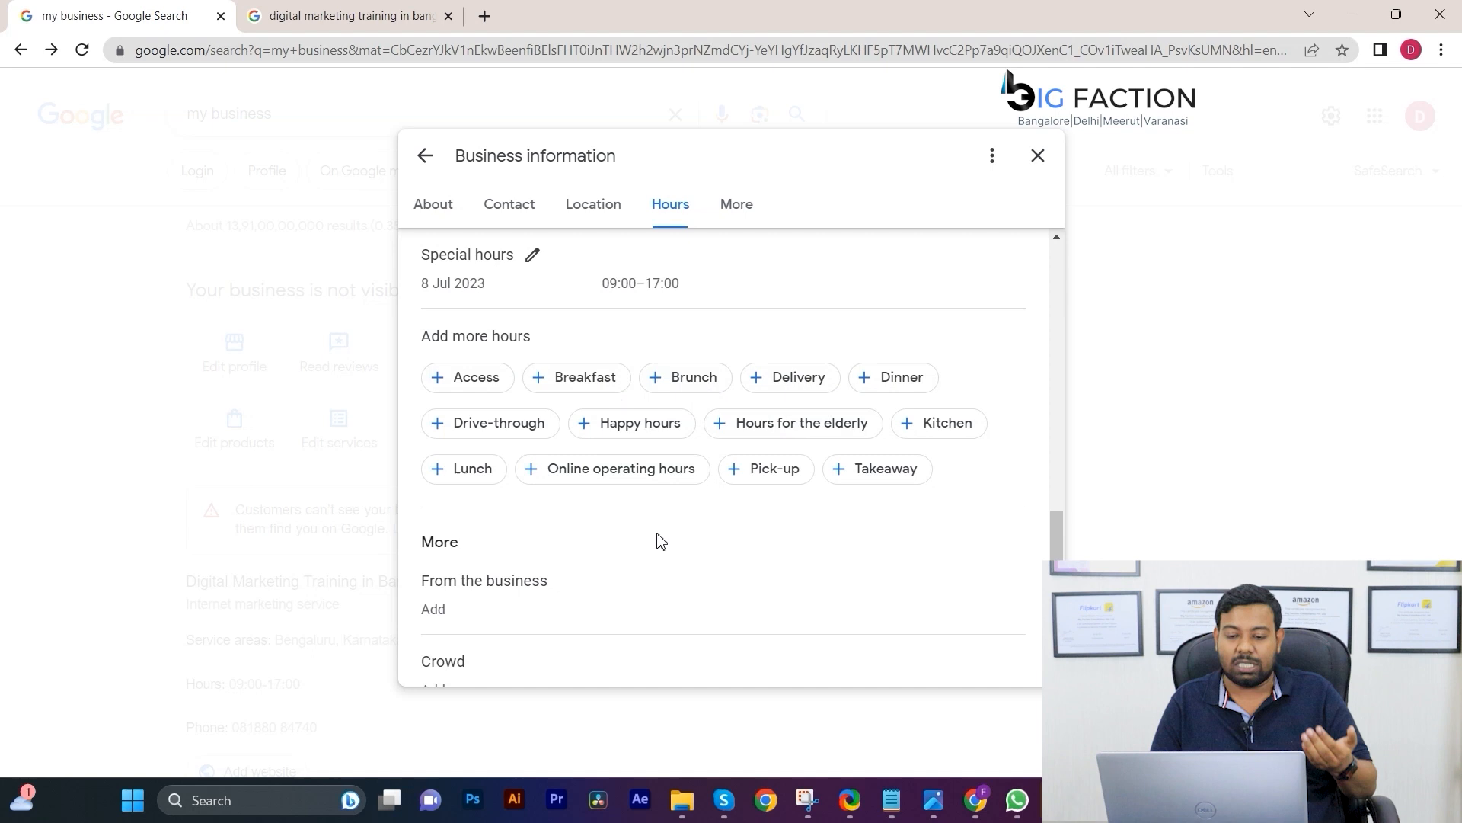
# Step: Pick the Breakfast chip under Add more hours and reach the From the business attributes
pyautogui.scroll(-1, 656, 537)
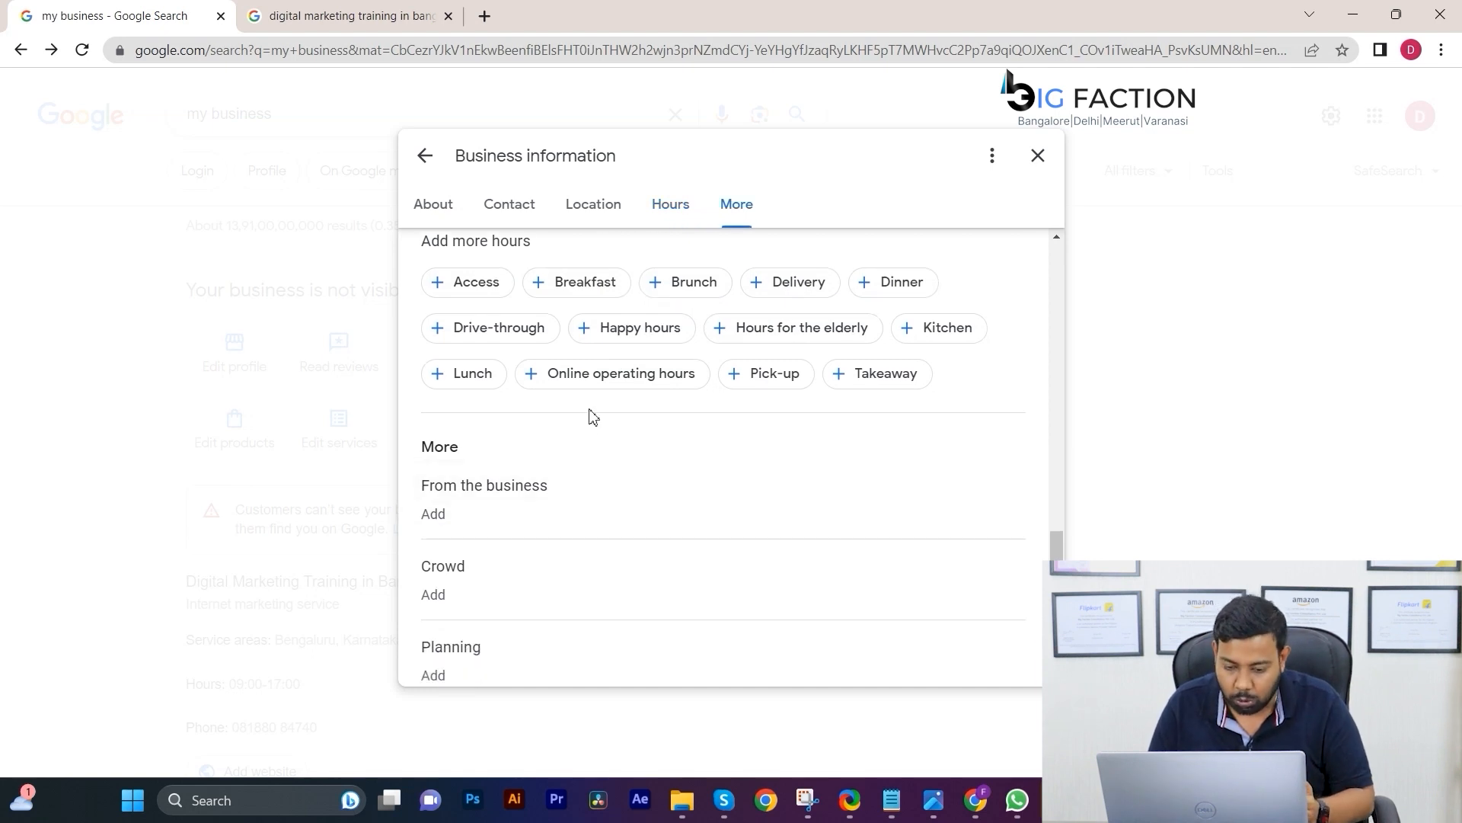
pyautogui.click(587, 294)
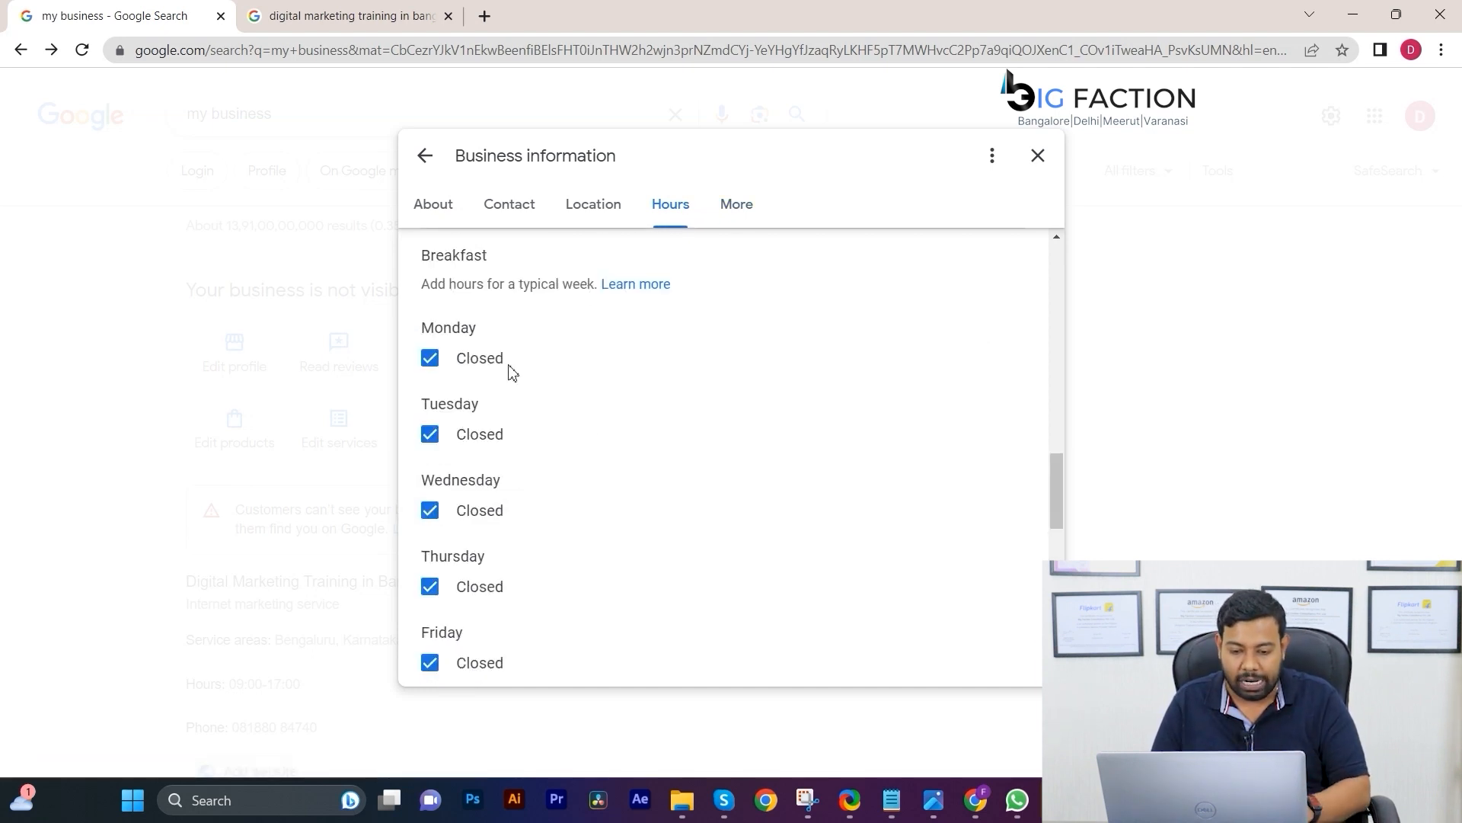
pyautogui.scroll(1, 514, 374)
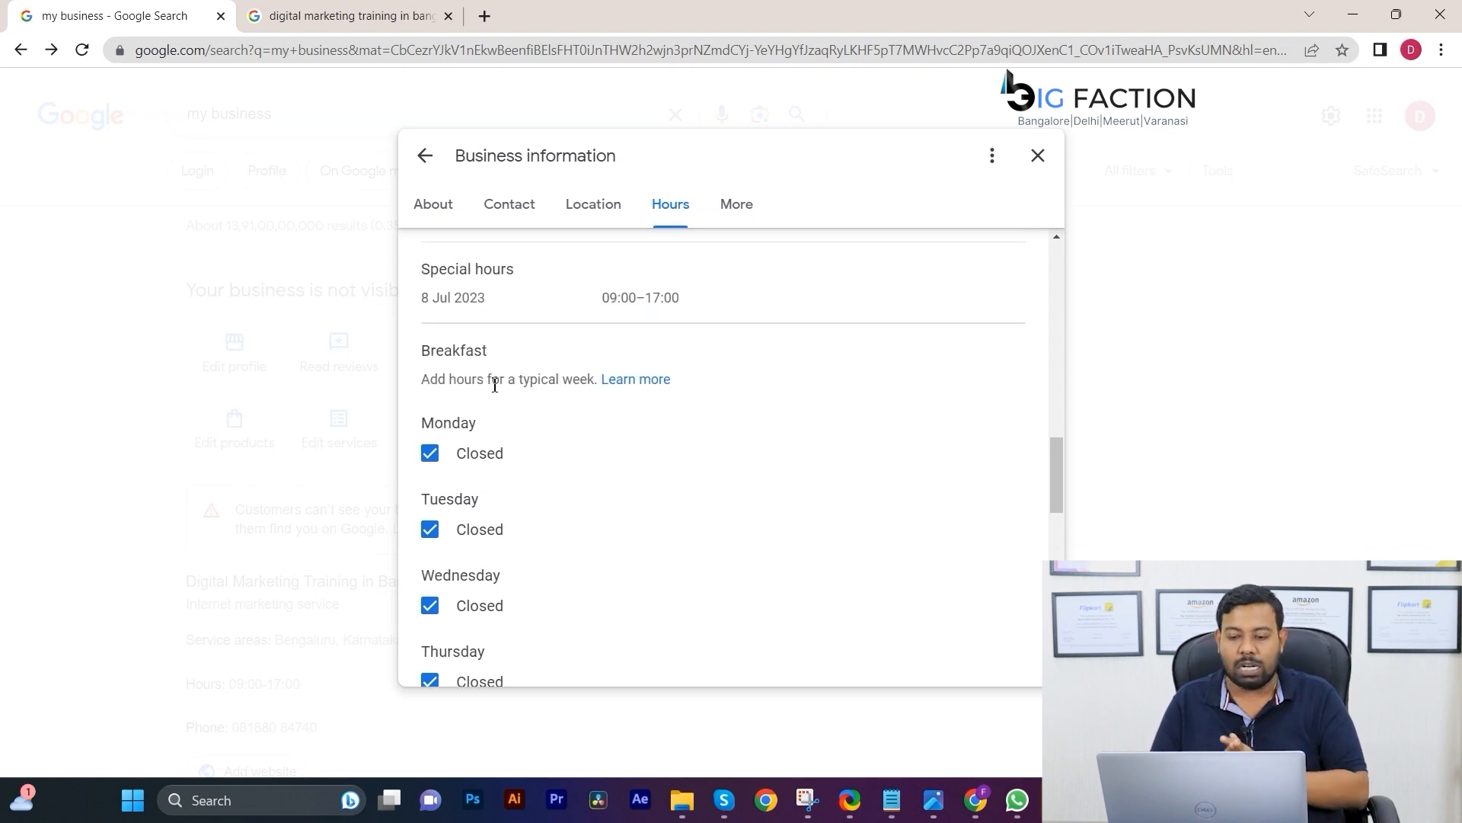
pyautogui.scroll(-1, 510, 429)
pyautogui.scroll(1, 512, 430)
pyautogui.scroll(1, 510, 426)
pyautogui.scroll(-5, 512, 425)
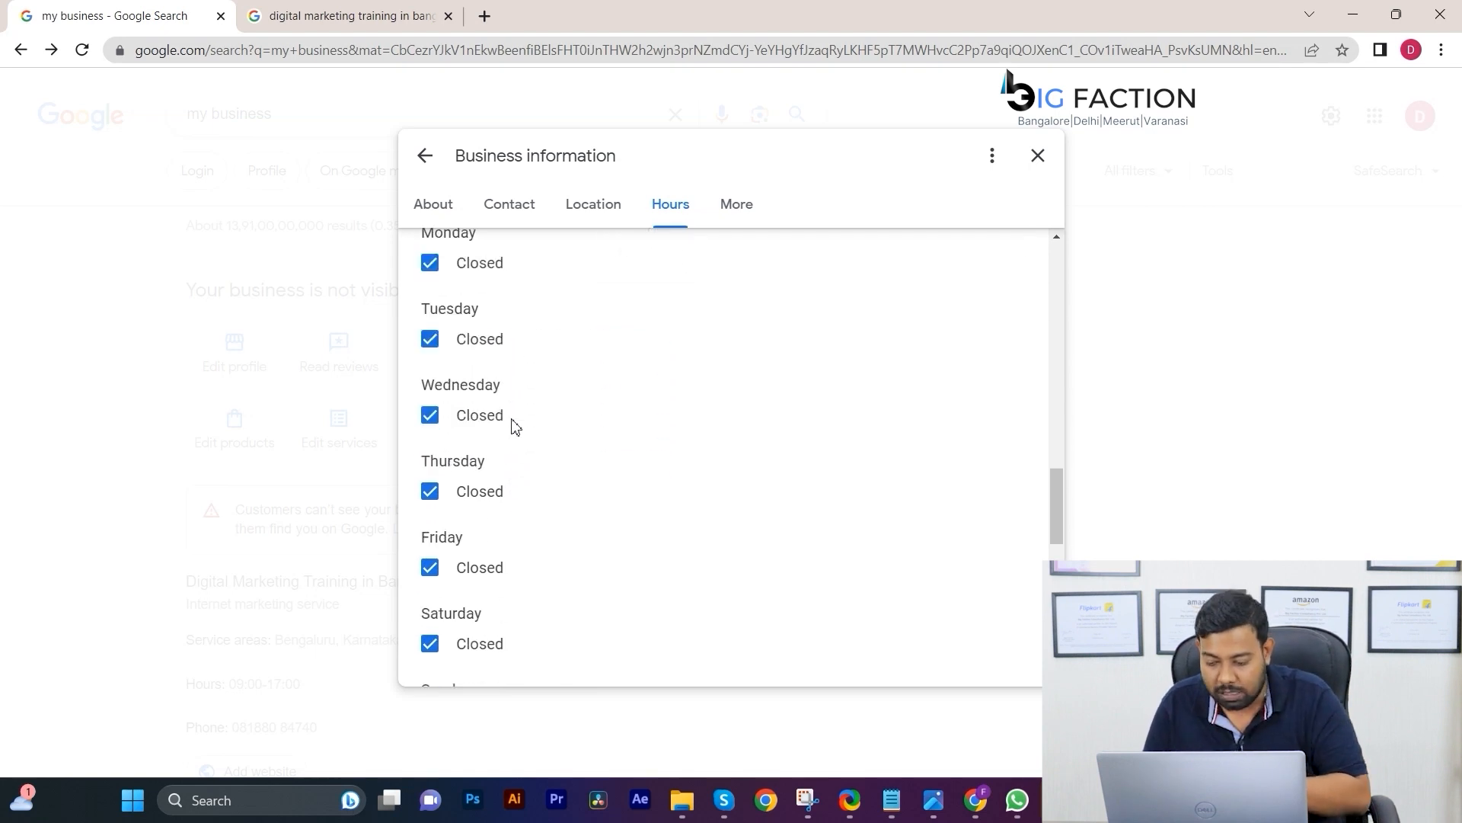
pyautogui.scroll(-2, 512, 426)
pyautogui.scroll(5, 512, 427)
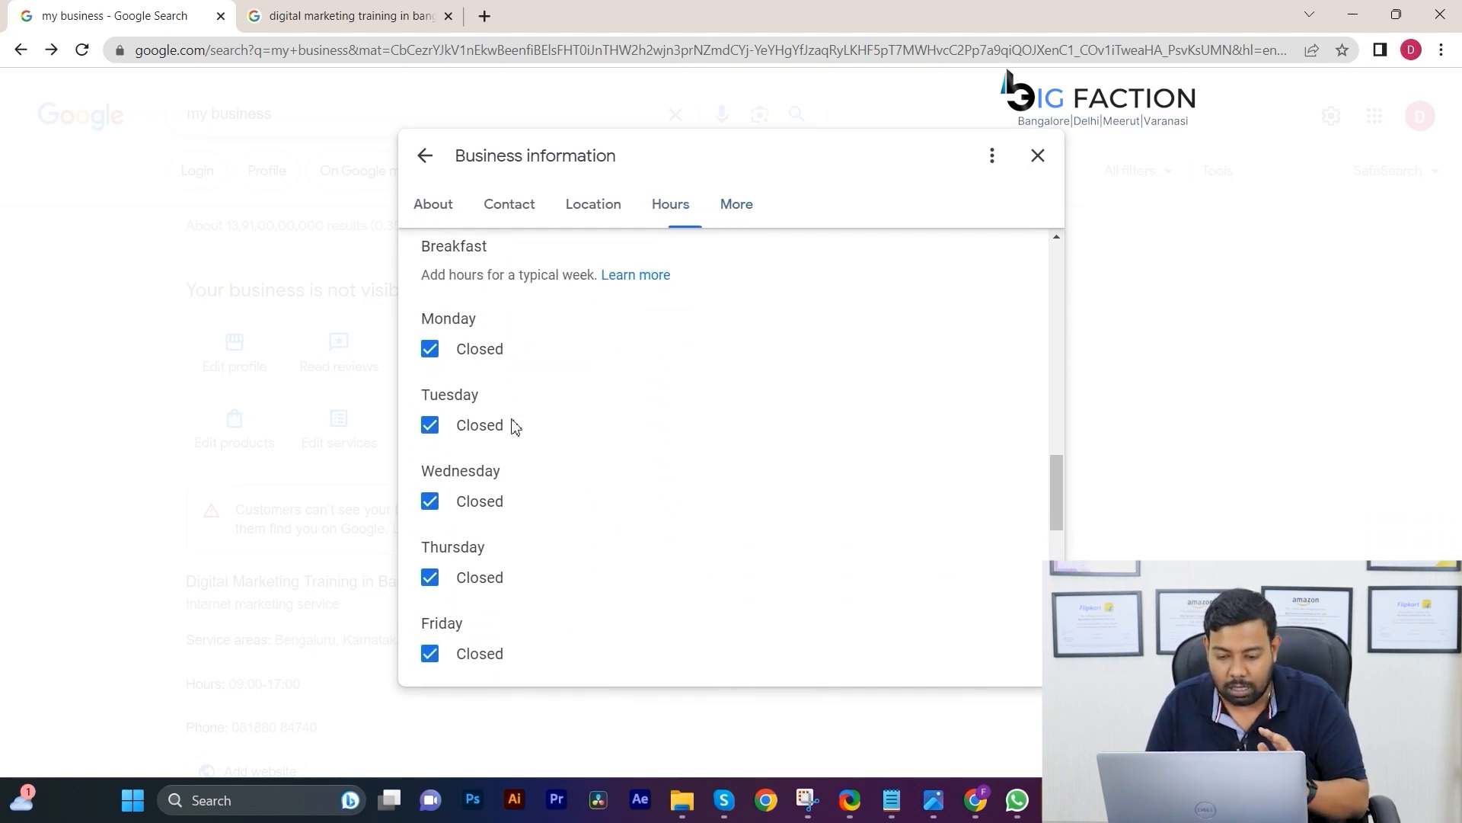
pyautogui.scroll(-5, 514, 427)
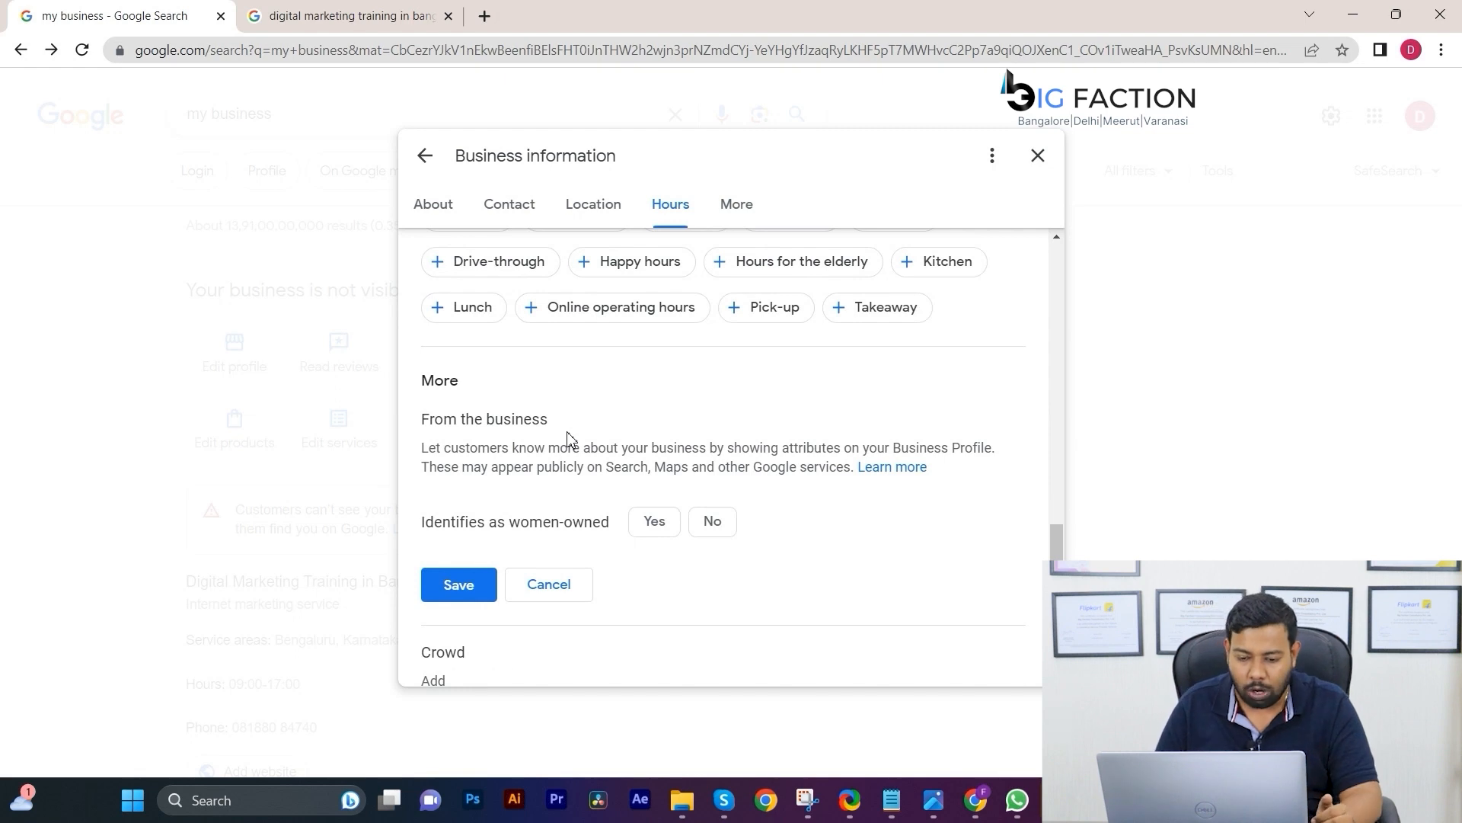
# Step: Look through the Crowd, Planning and Service options attributes, cancelling without saving any
pyautogui.click(567, 430)
pyautogui.click(468, 411)
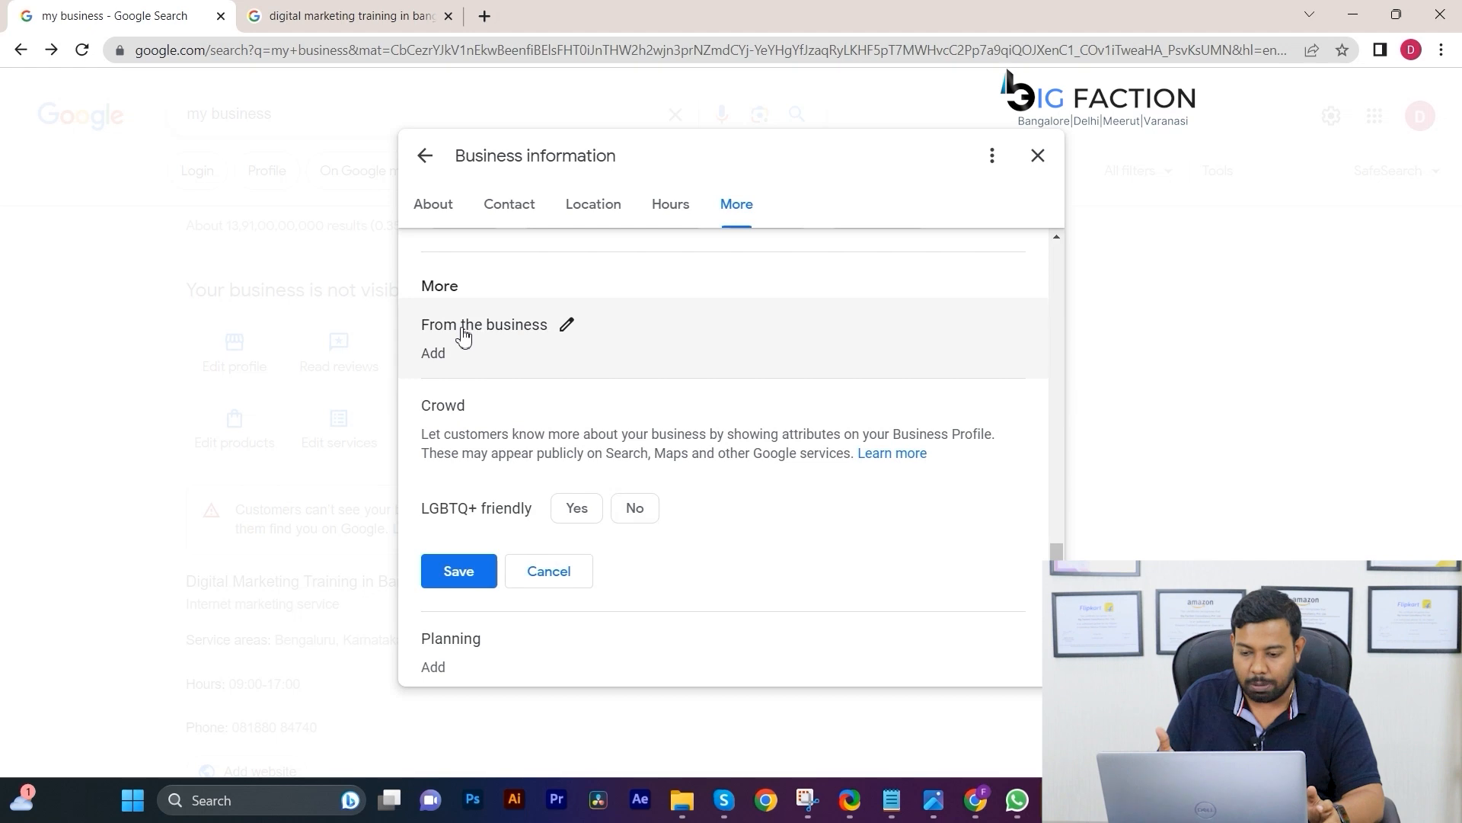
pyautogui.scroll(-1, 689, 522)
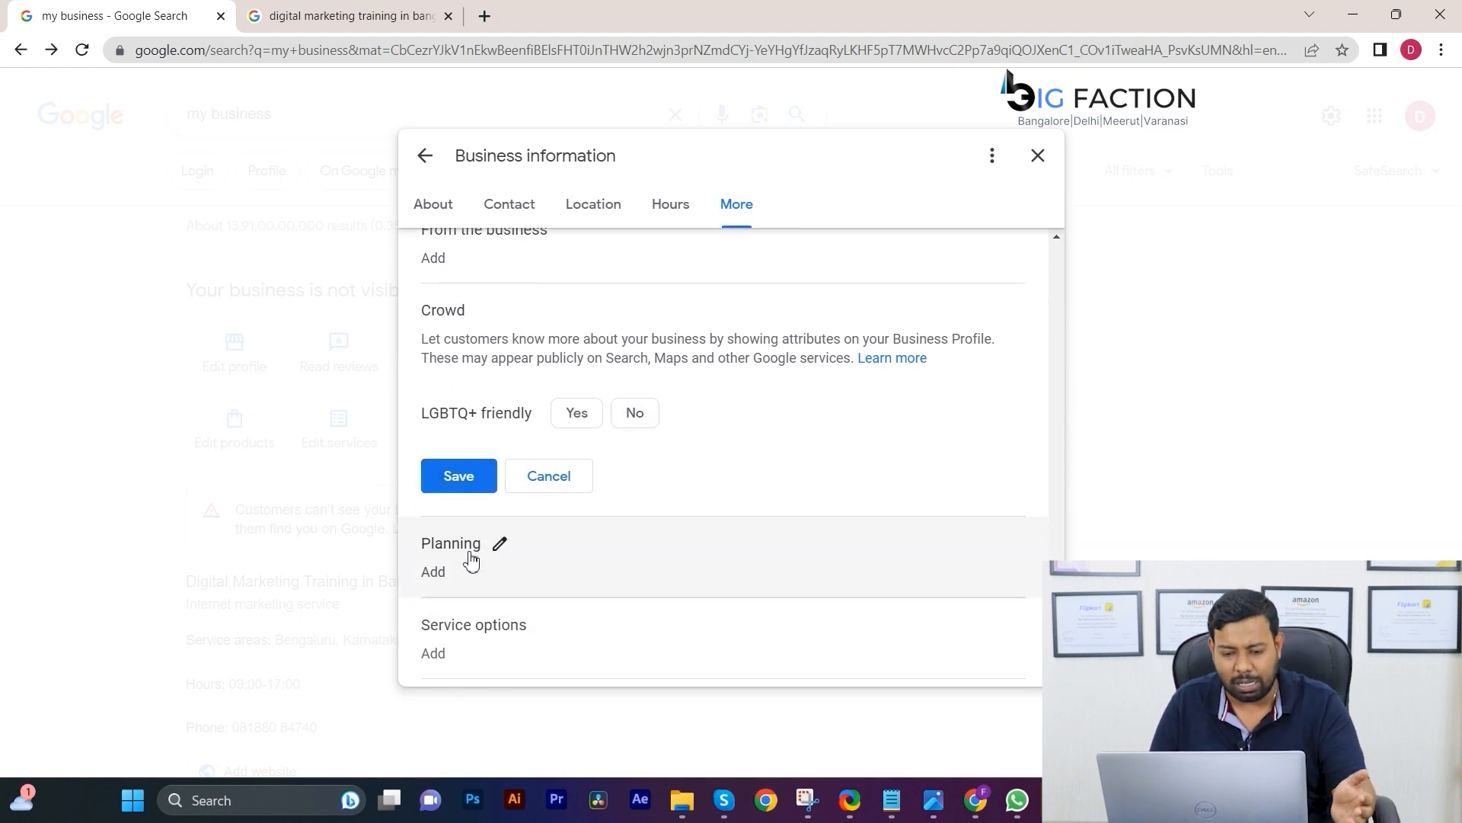
pyautogui.click(497, 545)
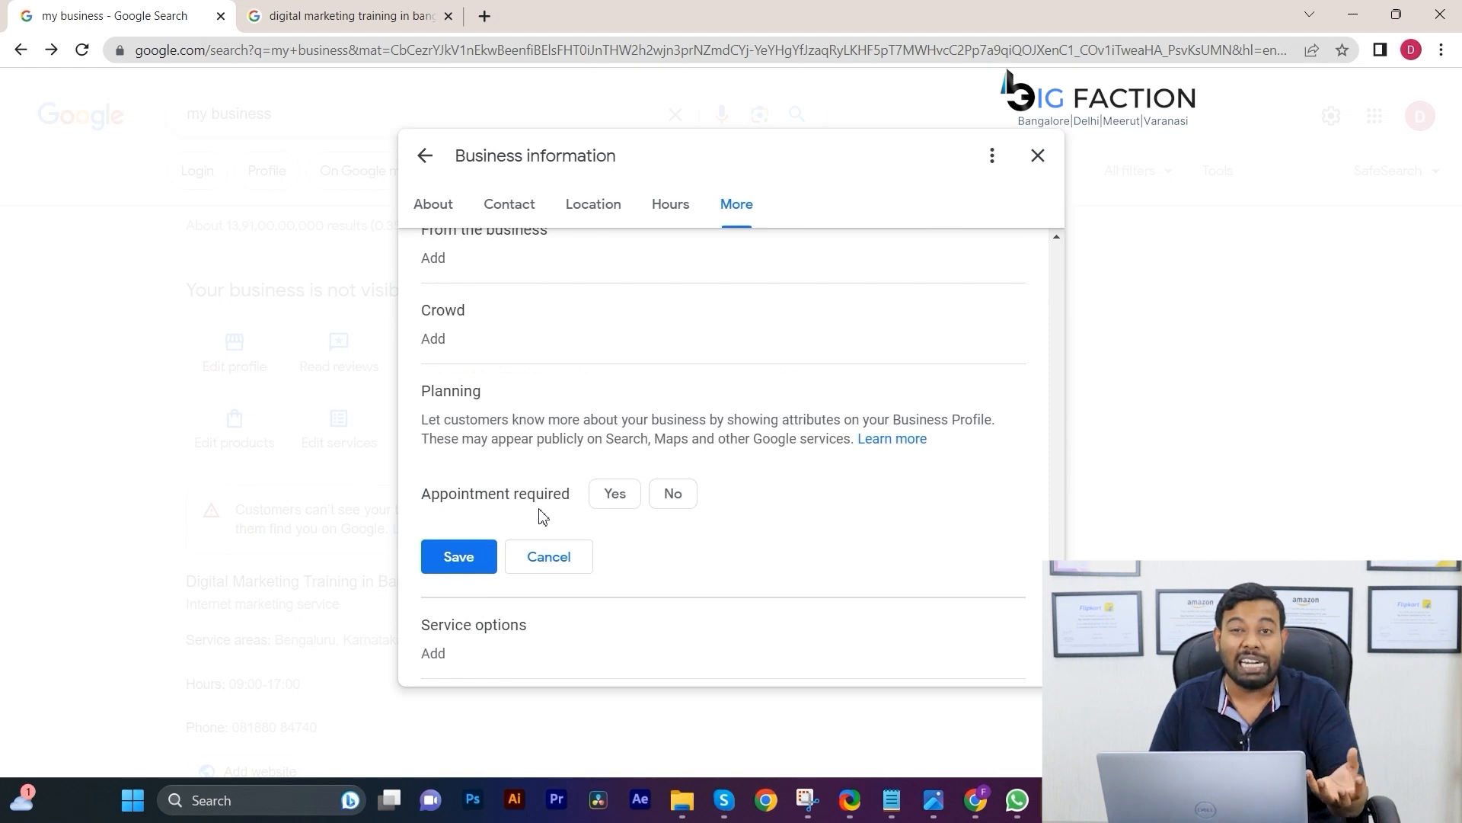
pyautogui.scroll(-1, 570, 512)
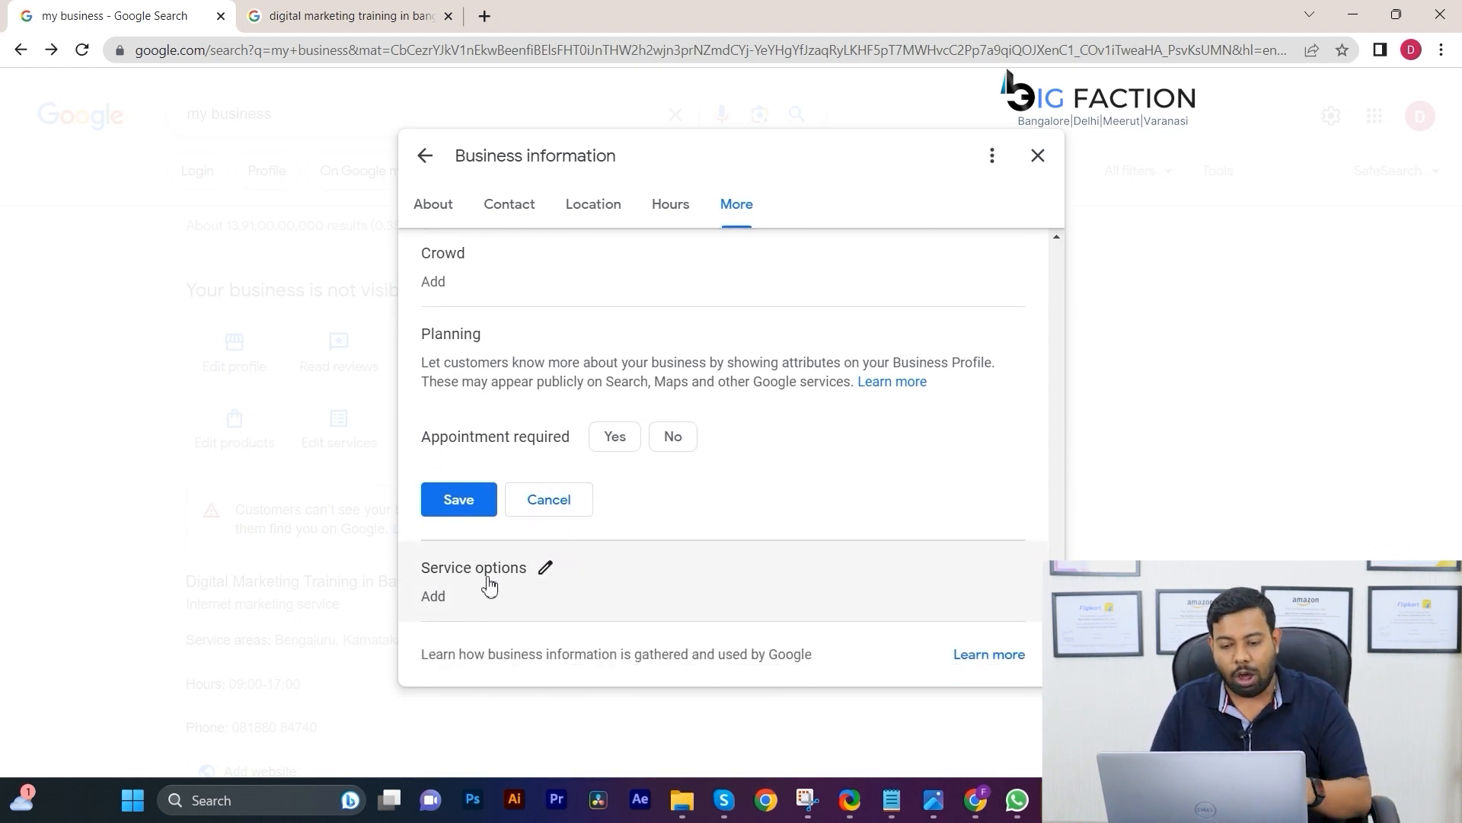
pyautogui.click(488, 587)
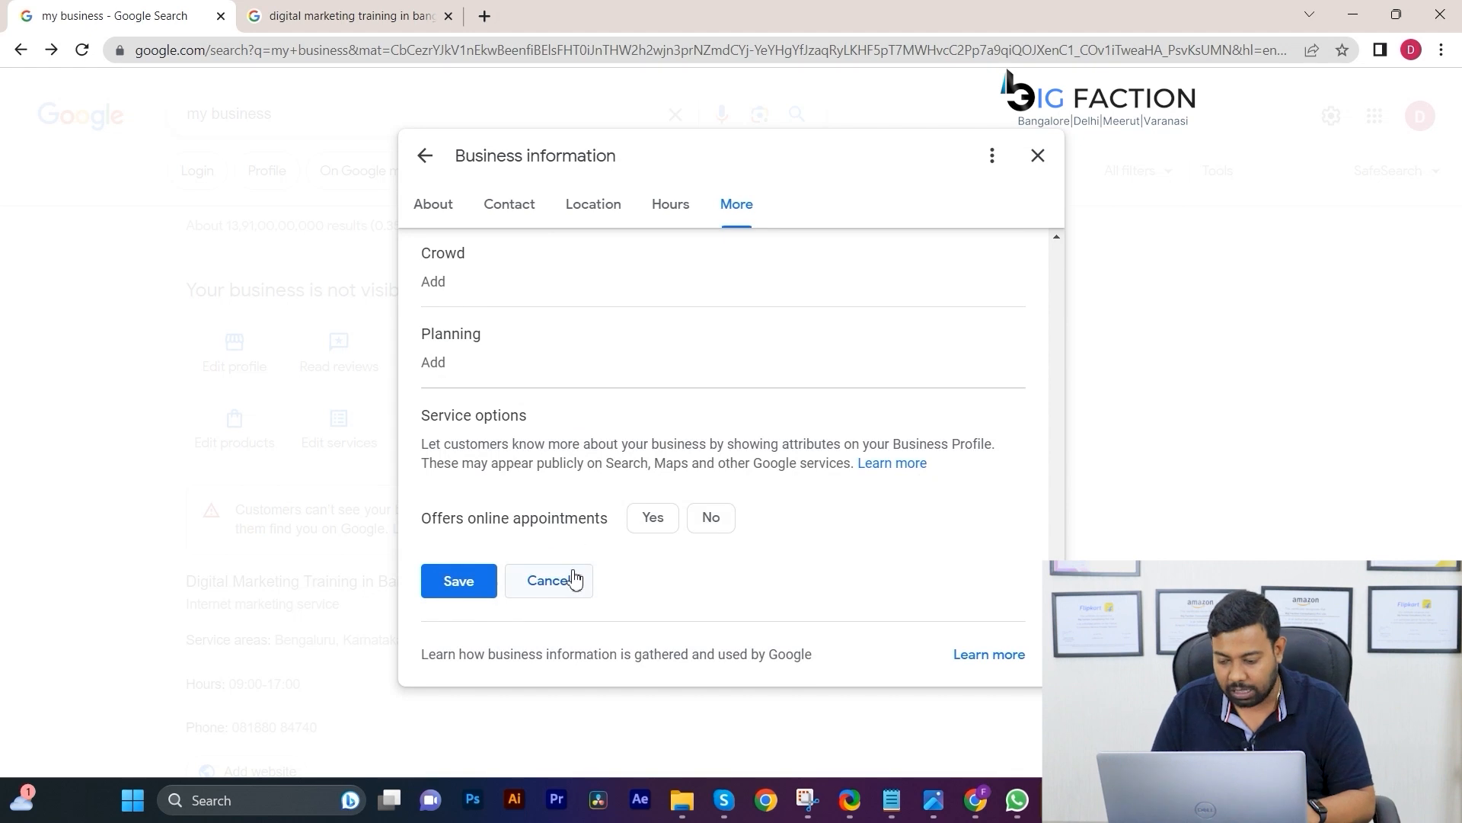
pyautogui.click(550, 588)
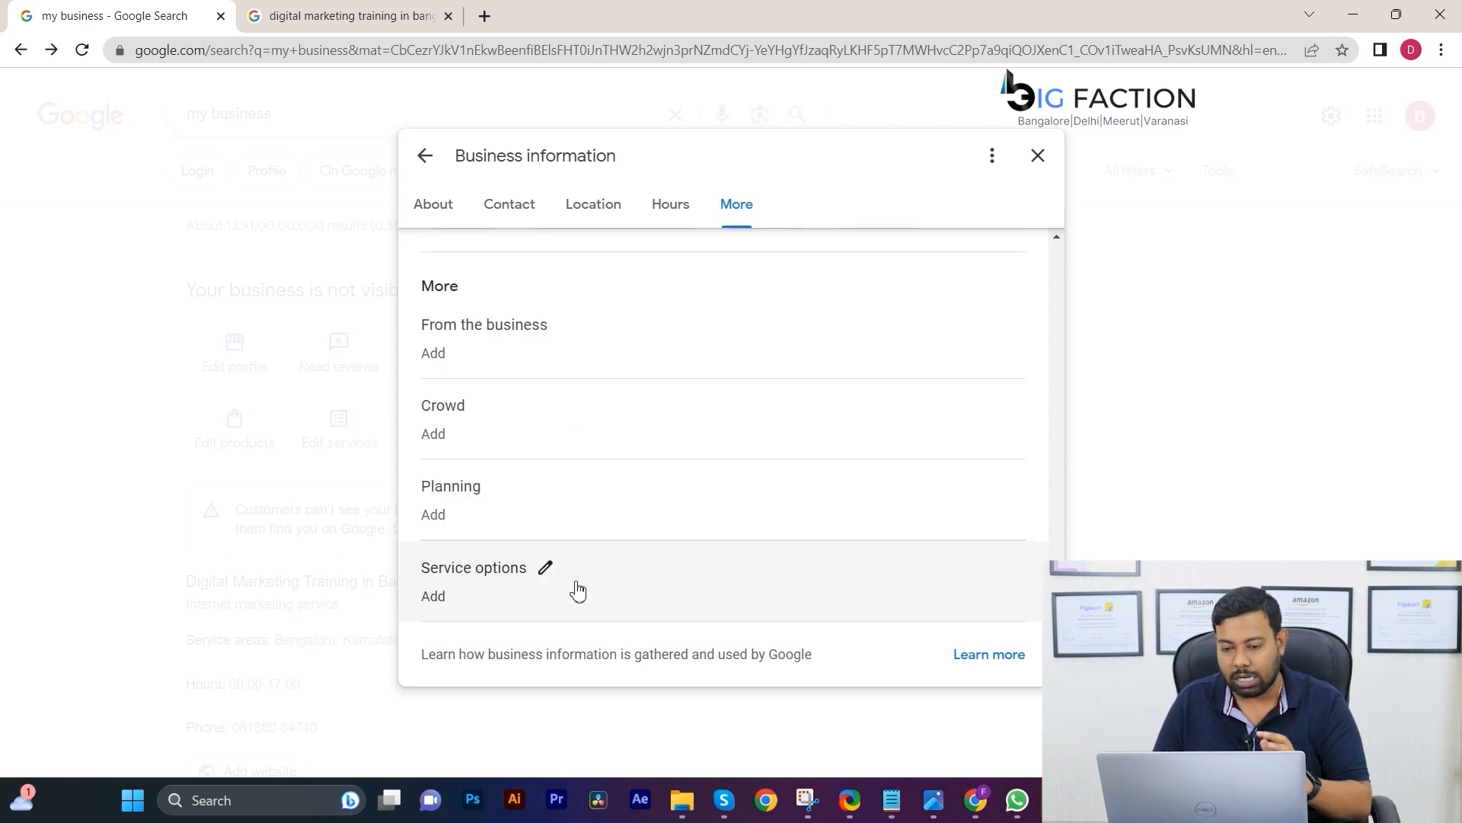
pyautogui.scroll(3, 741, 431)
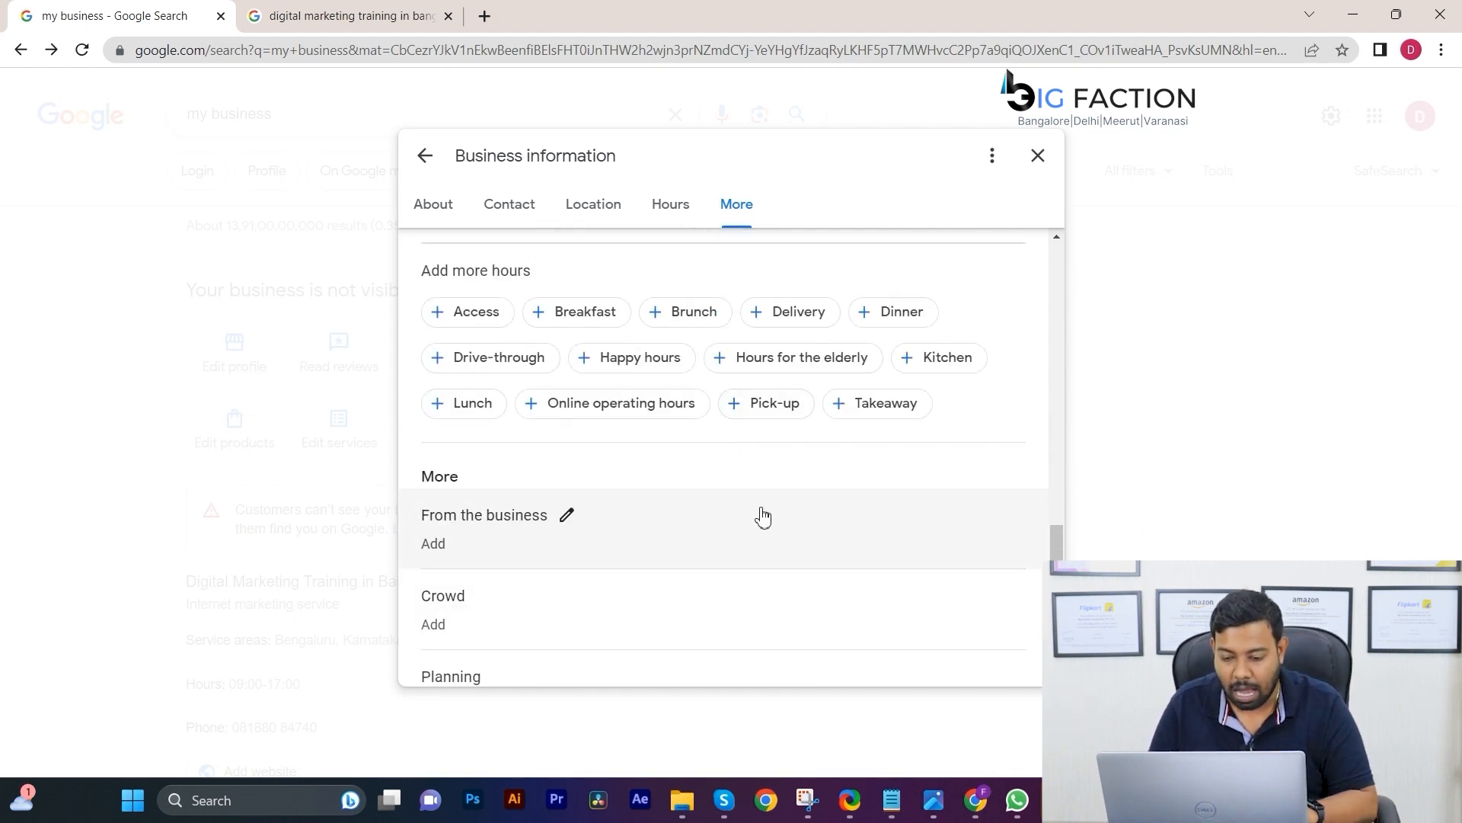
pyautogui.scroll(-3, 769, 517)
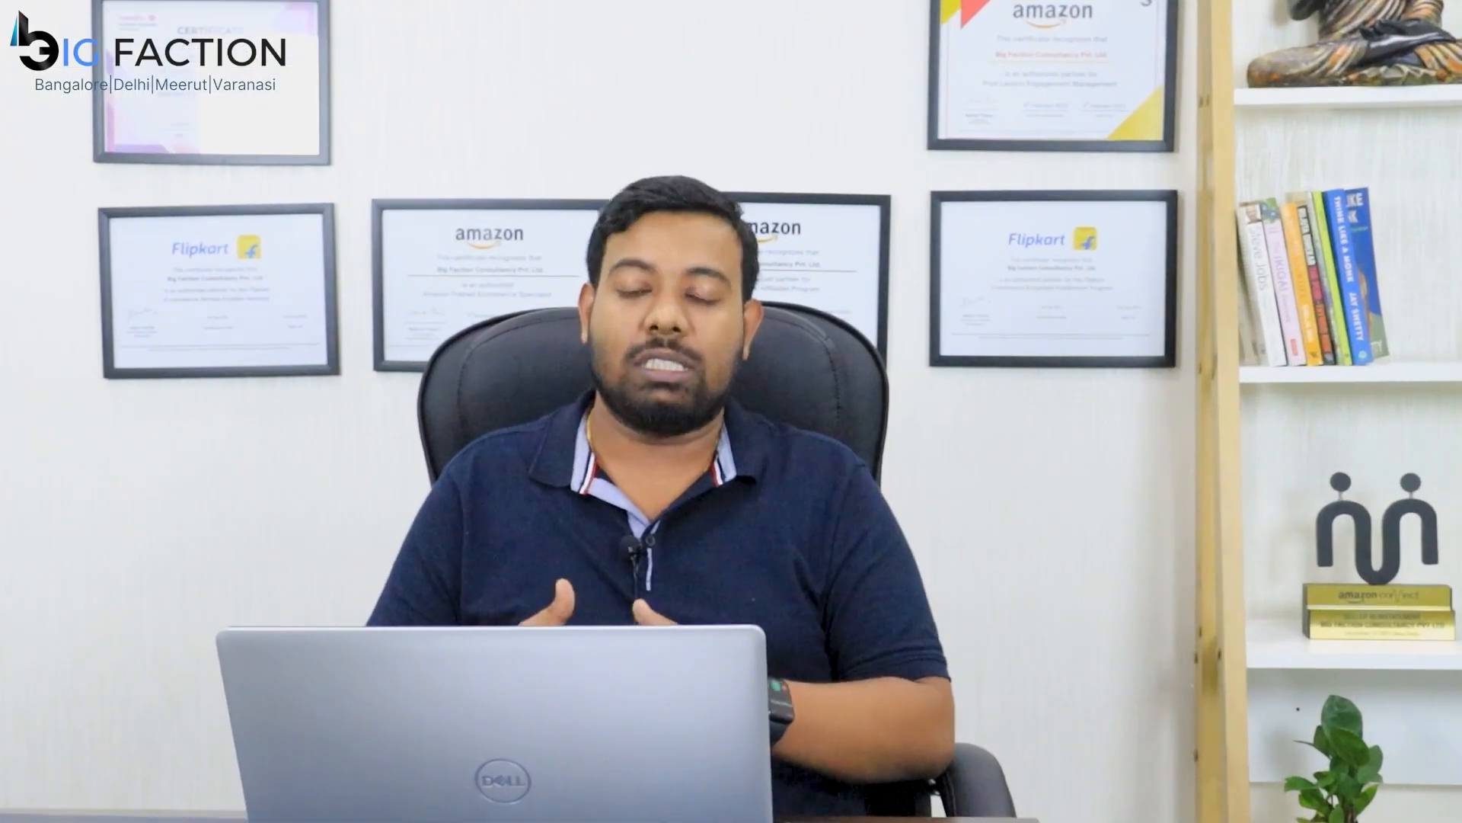
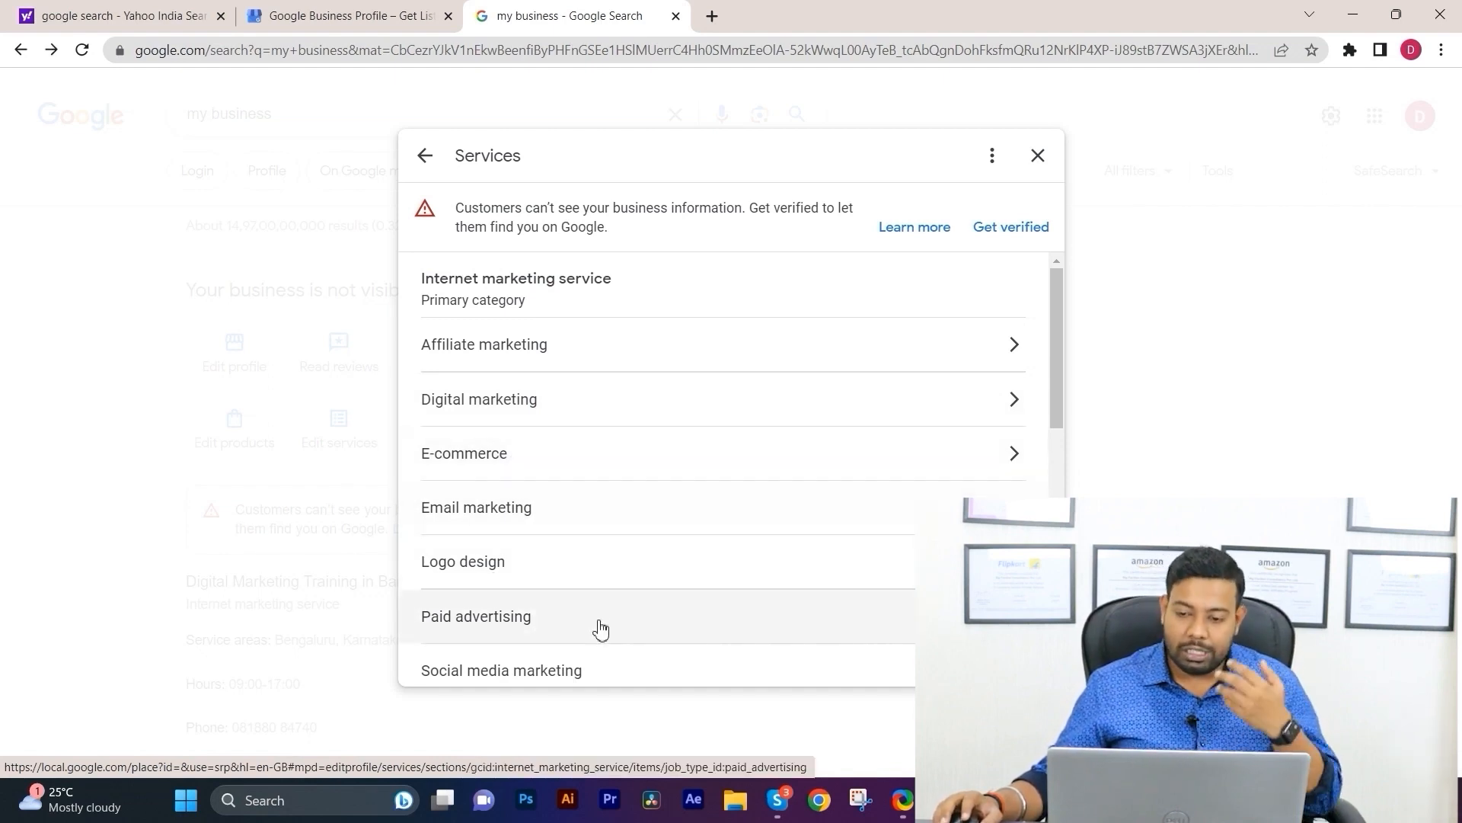
# Step: Scroll to the bottom of the Services list and choose to add another business category
pyautogui.moveTo(1060, 423); pyautogui.dragTo(1062, 664)
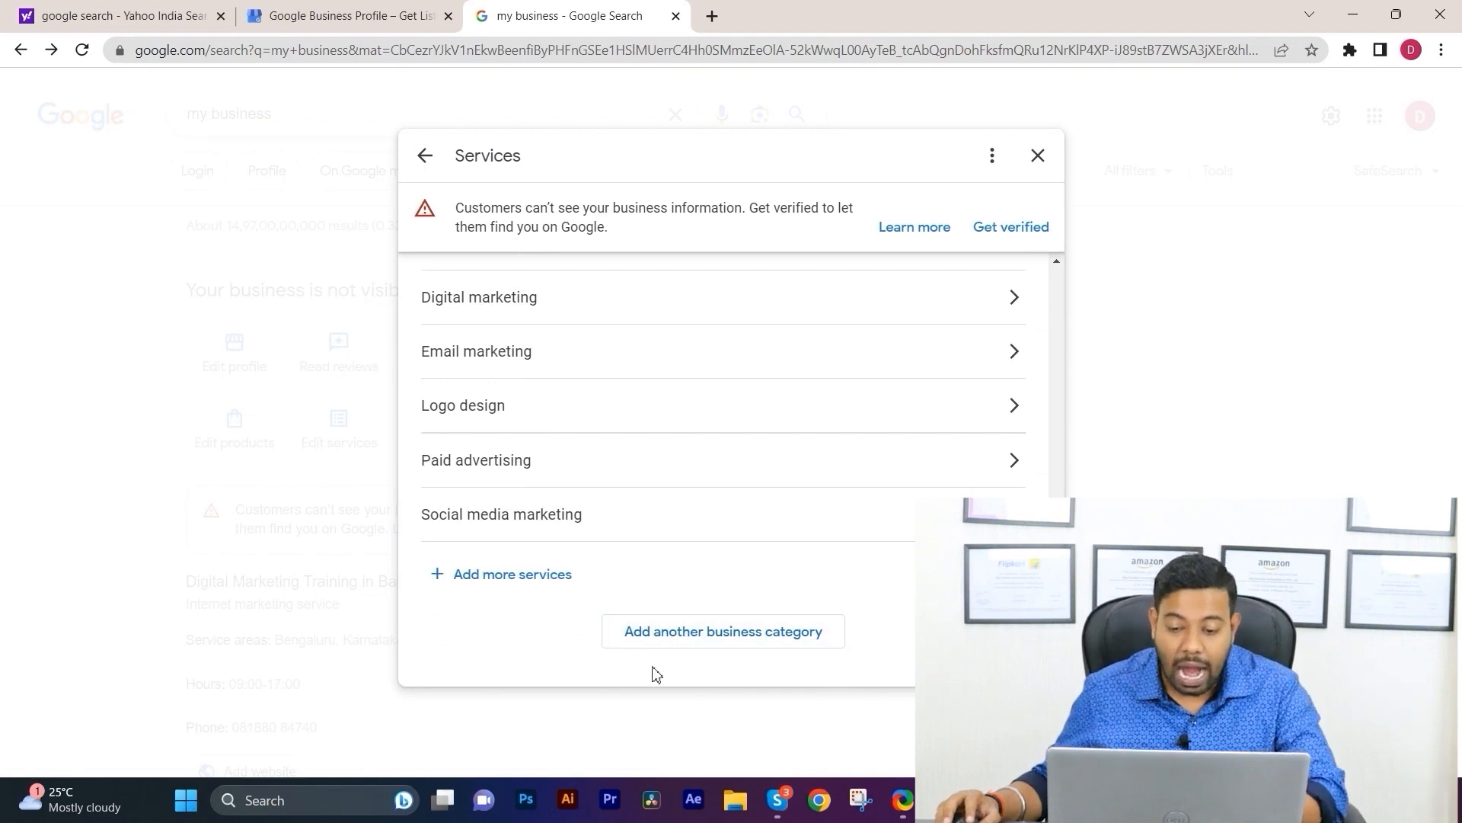
pyautogui.moveTo(624, 665); pyautogui.dragTo(804, 655)
pyautogui.click(849, 608)
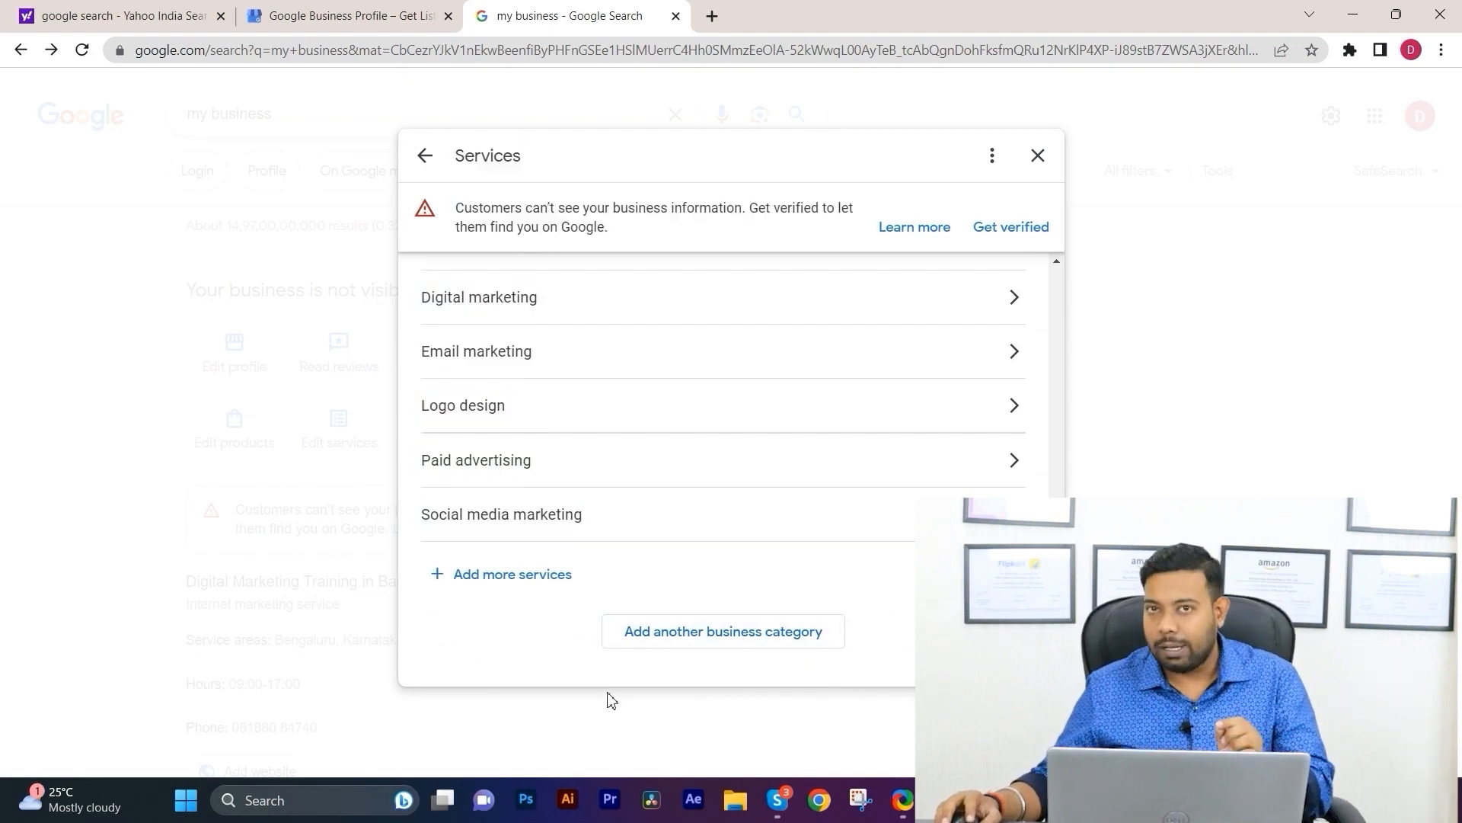
# Step: Search the category field for web design and select Web Designer as the new category
pyautogui.click(757, 646)
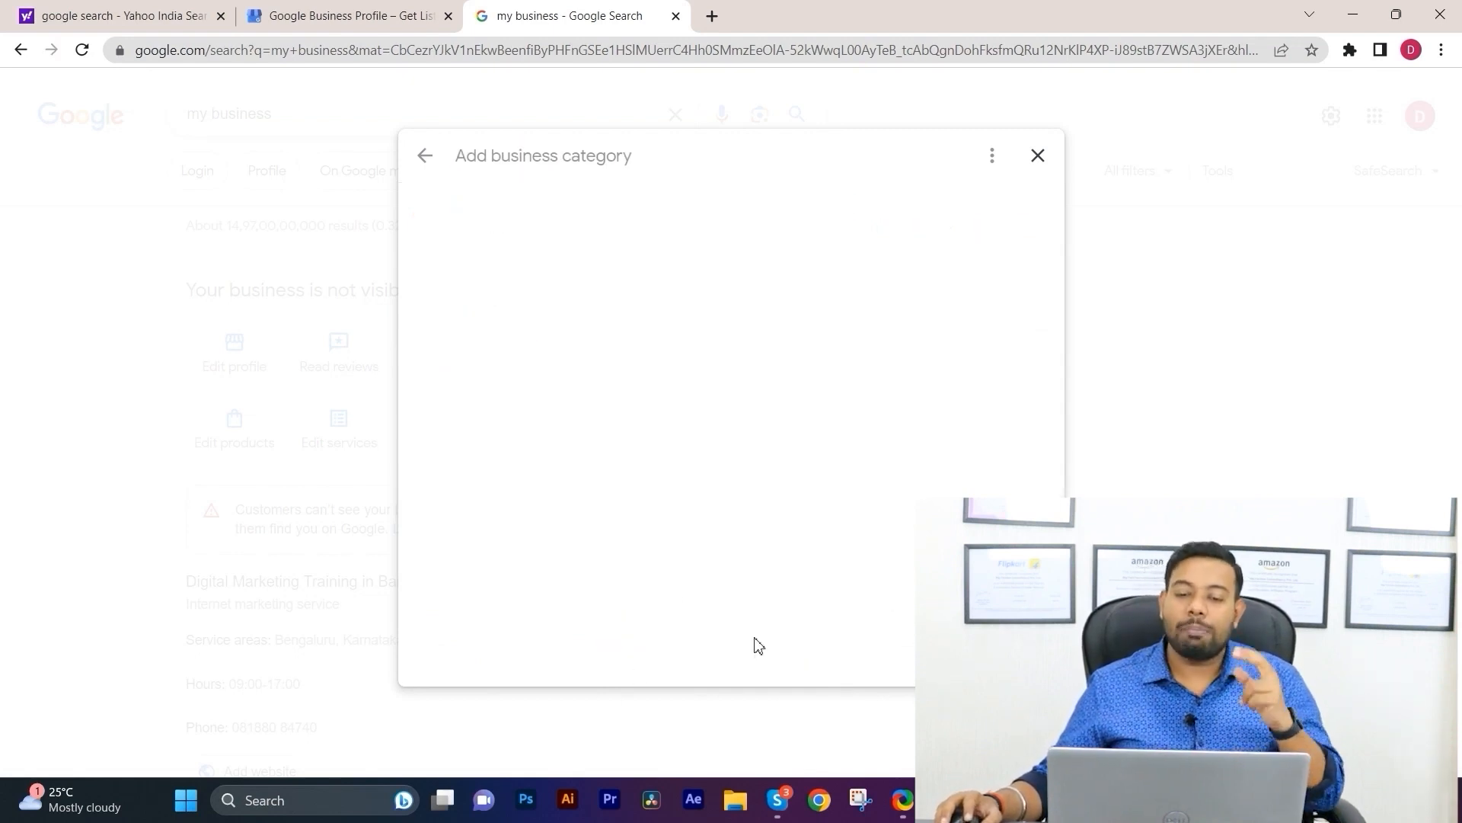
pyautogui.click(562, 296)
pyautogui.write('we')
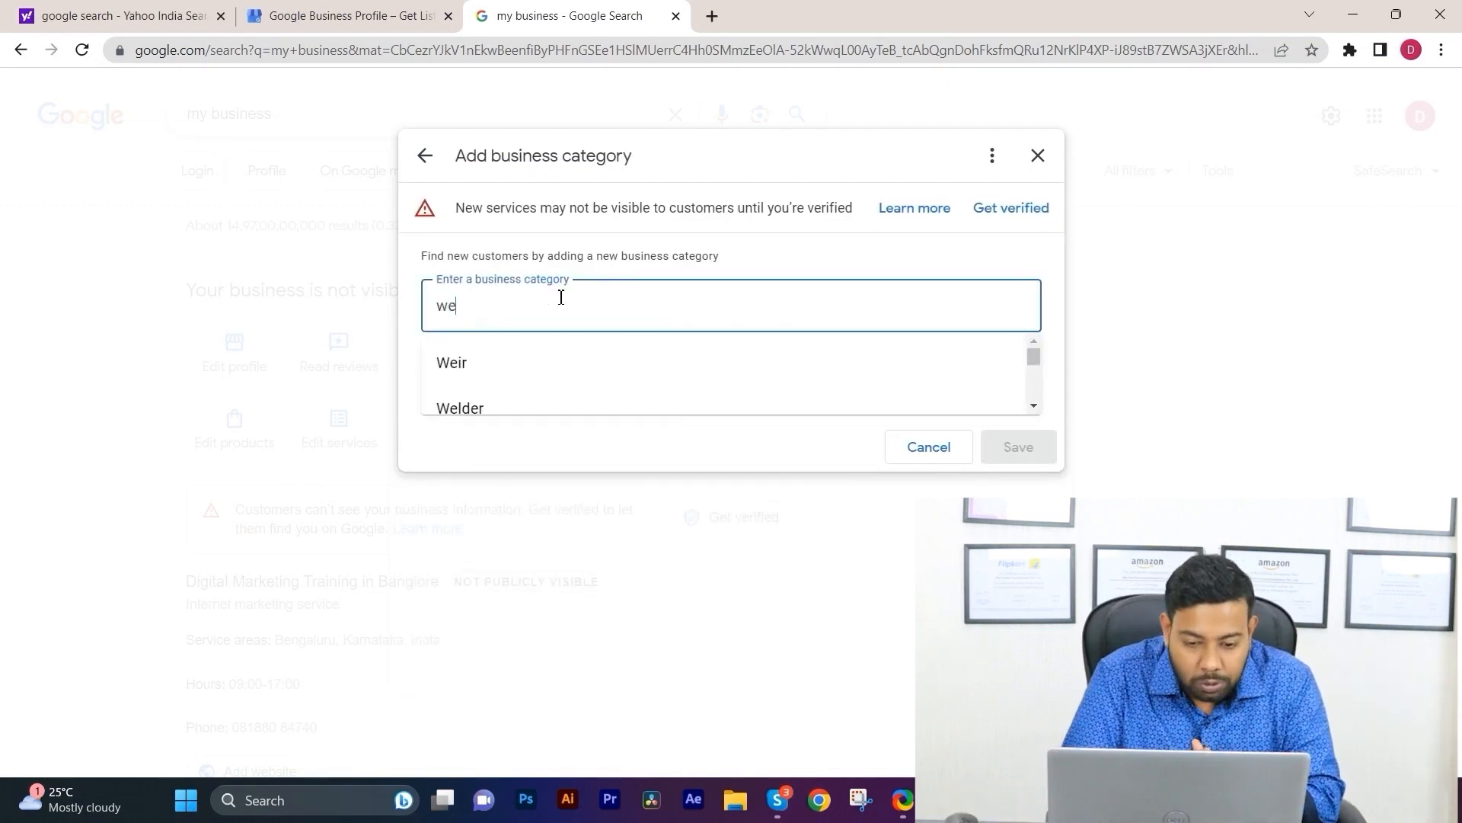
pyautogui.write('b')
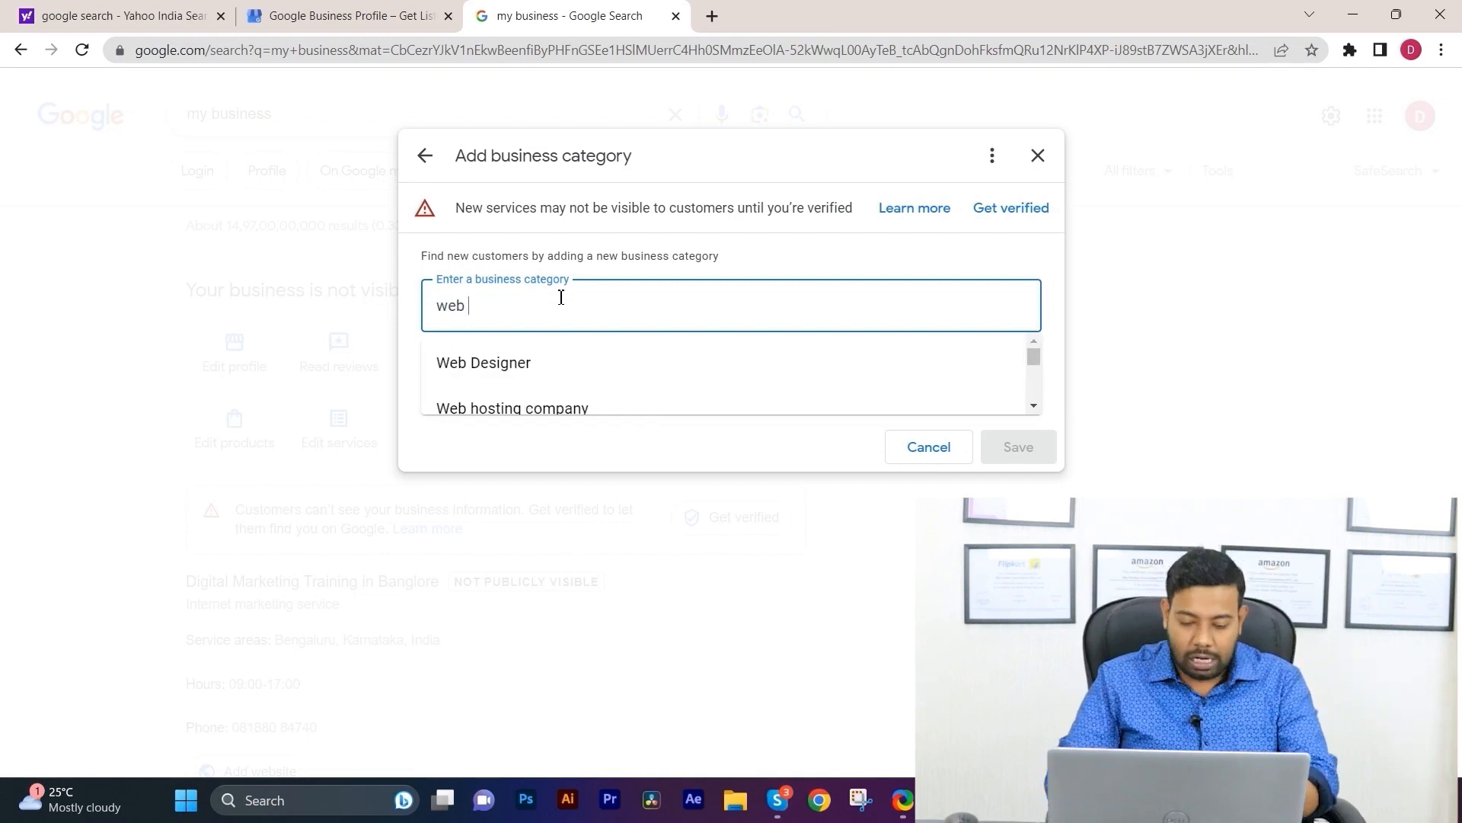
pyautogui.write(' deve')
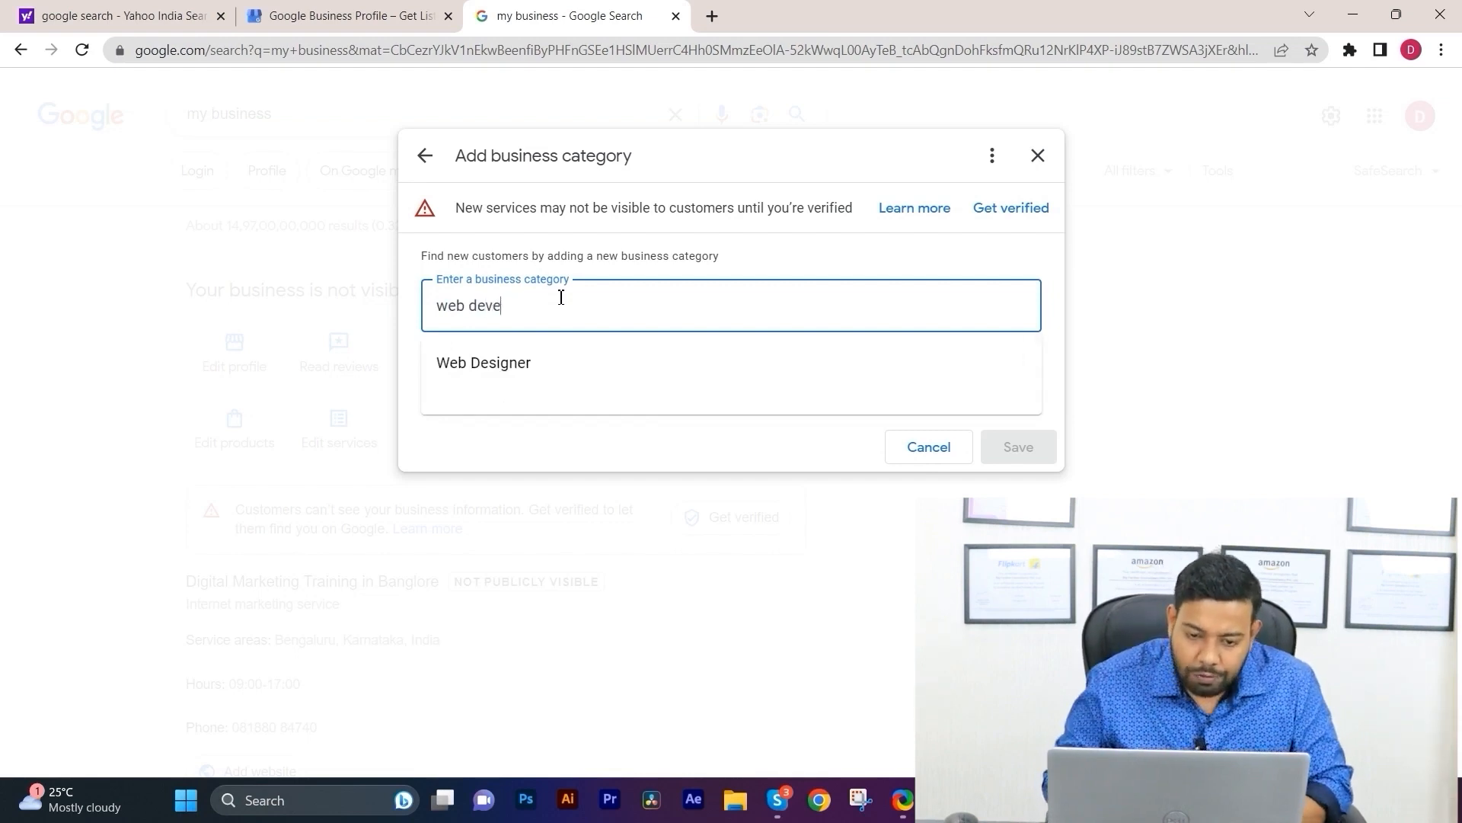
pyautogui.write('lo')
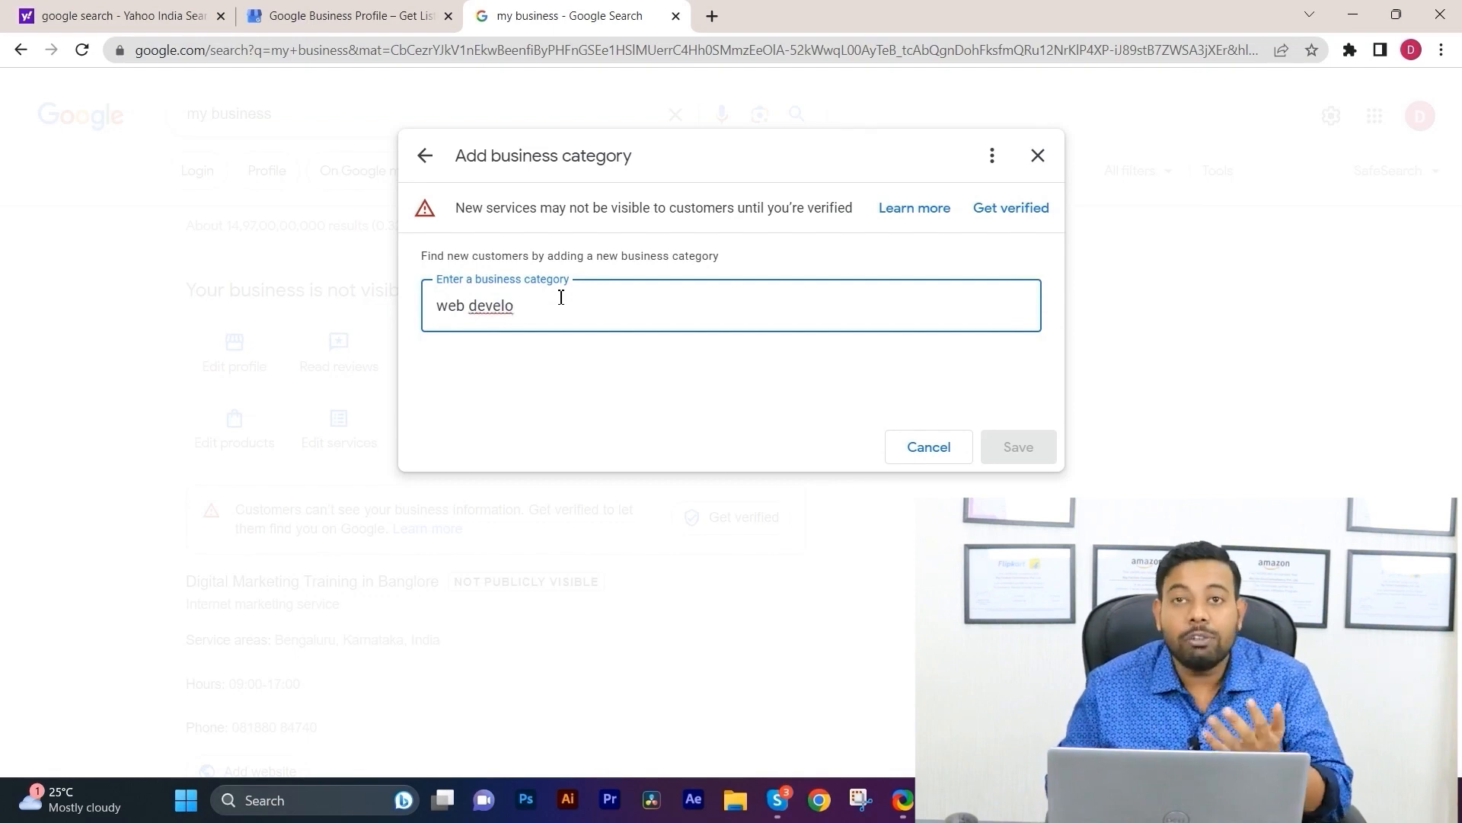
pyautogui.write('pment')
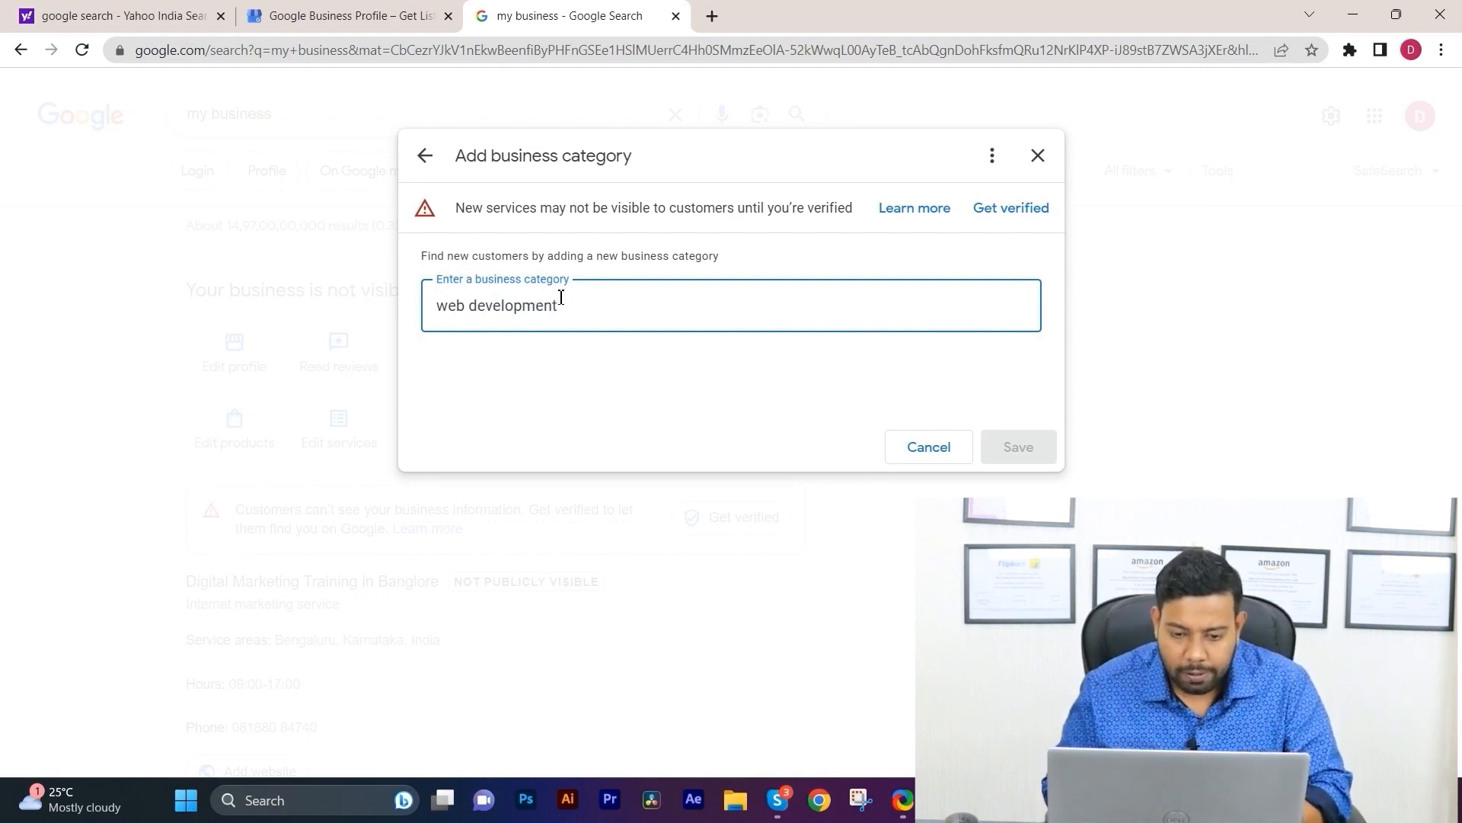
pyautogui.press('BackSpace')
pyautogui.press('BackSpace')
pyautogui.press('BackSpace')
pyautogui.press('BackSpace')
pyautogui.press('BackSpace')
pyautogui.press('BackSpace')
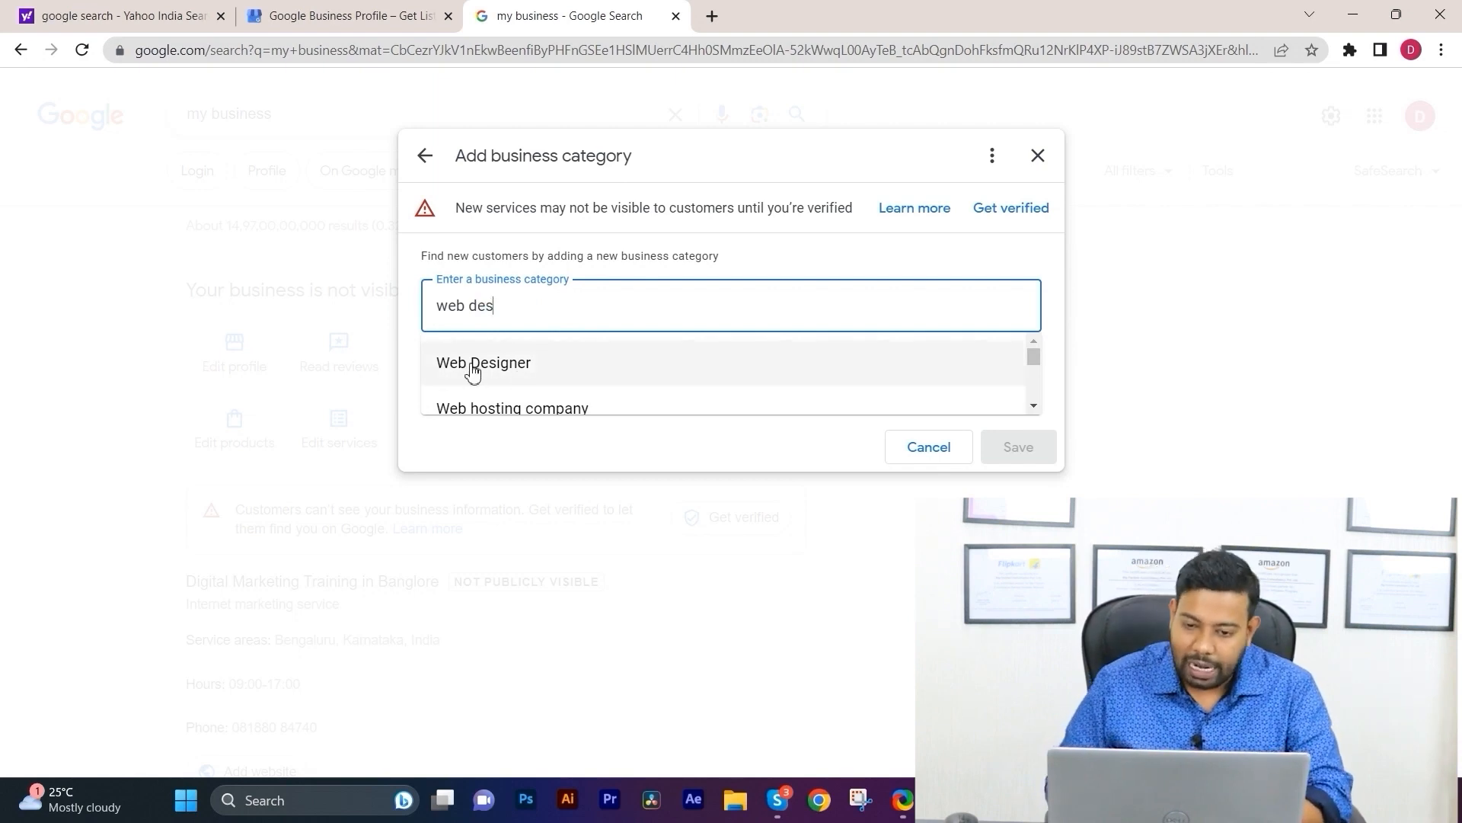
pyautogui.click(473, 364)
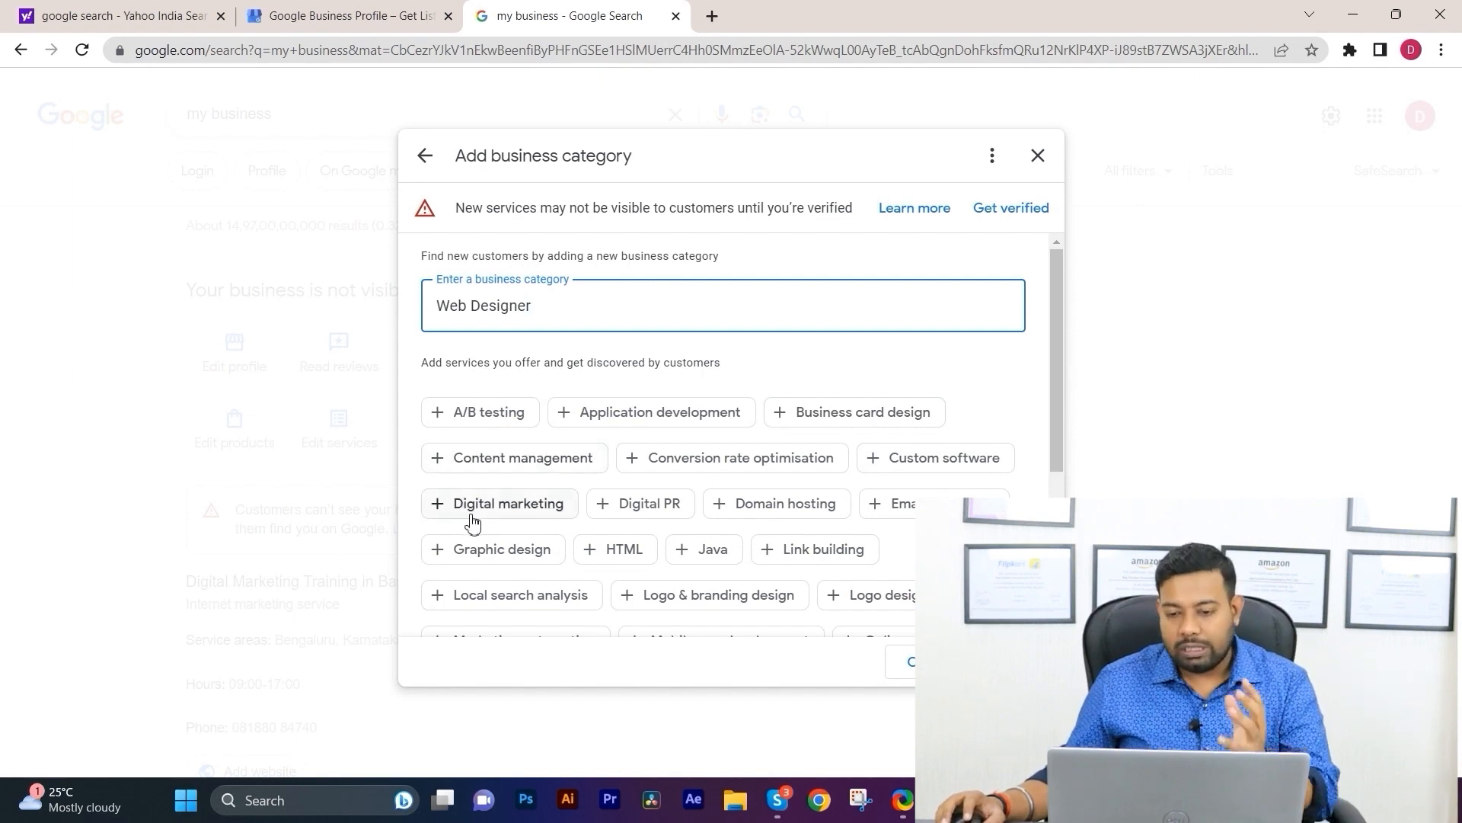
# Step: Tick Custom software, Software development, Web development, Web hosting and Web design services
pyautogui.click(926, 474)
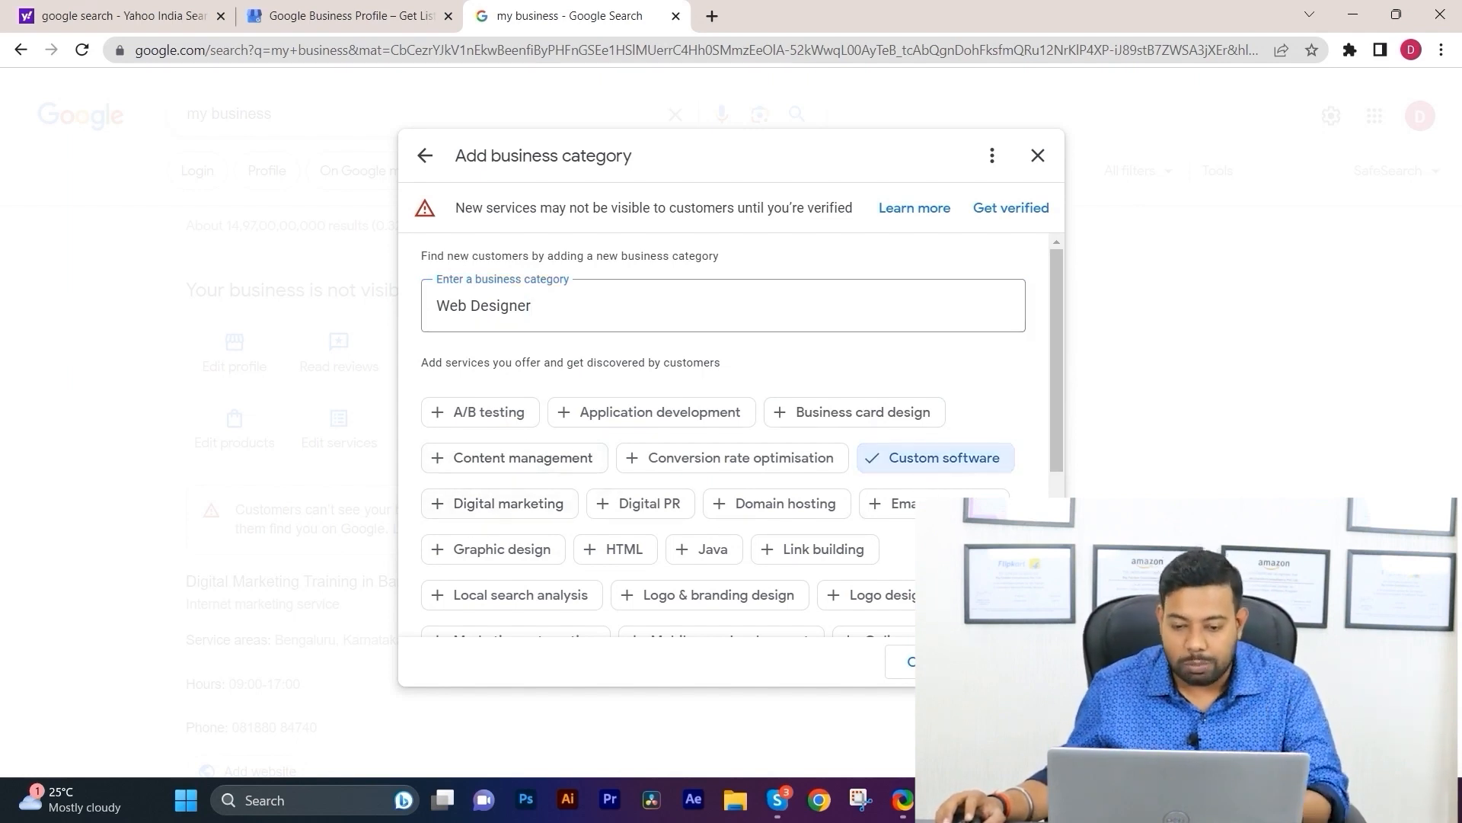
pyautogui.scroll(-3, 731, 434)
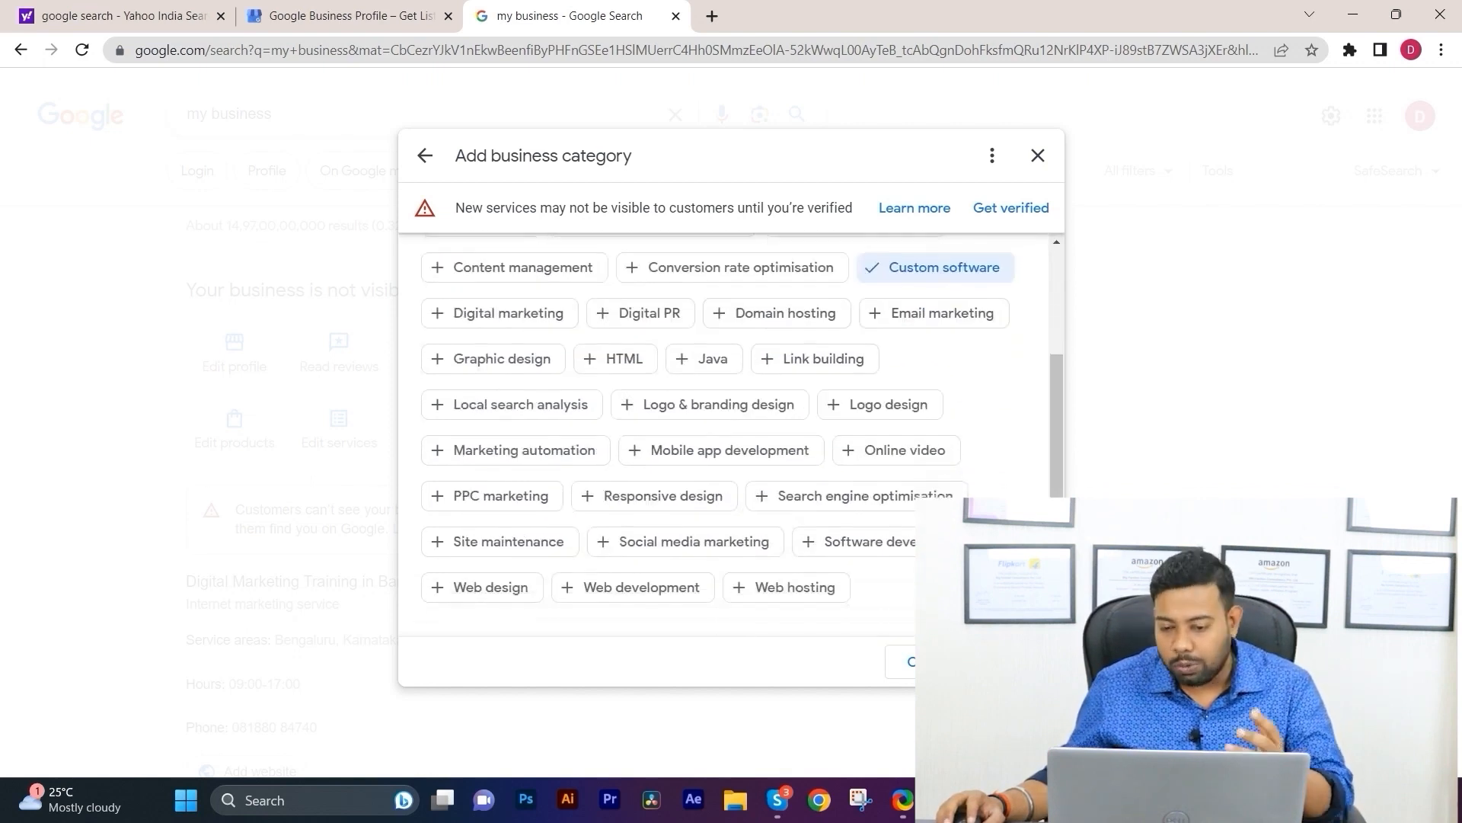
pyautogui.click(894, 552)
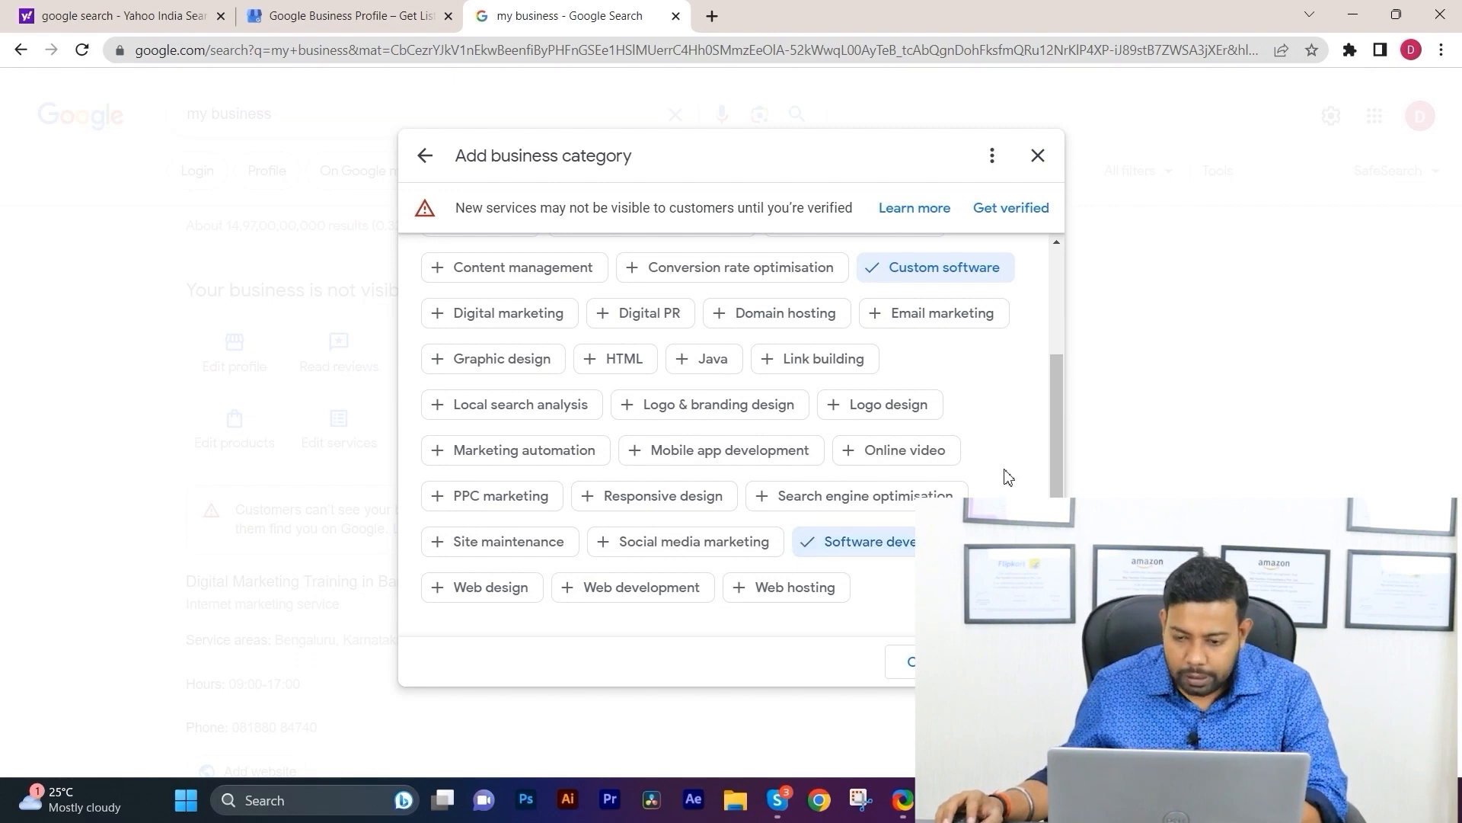
pyautogui.click(690, 601)
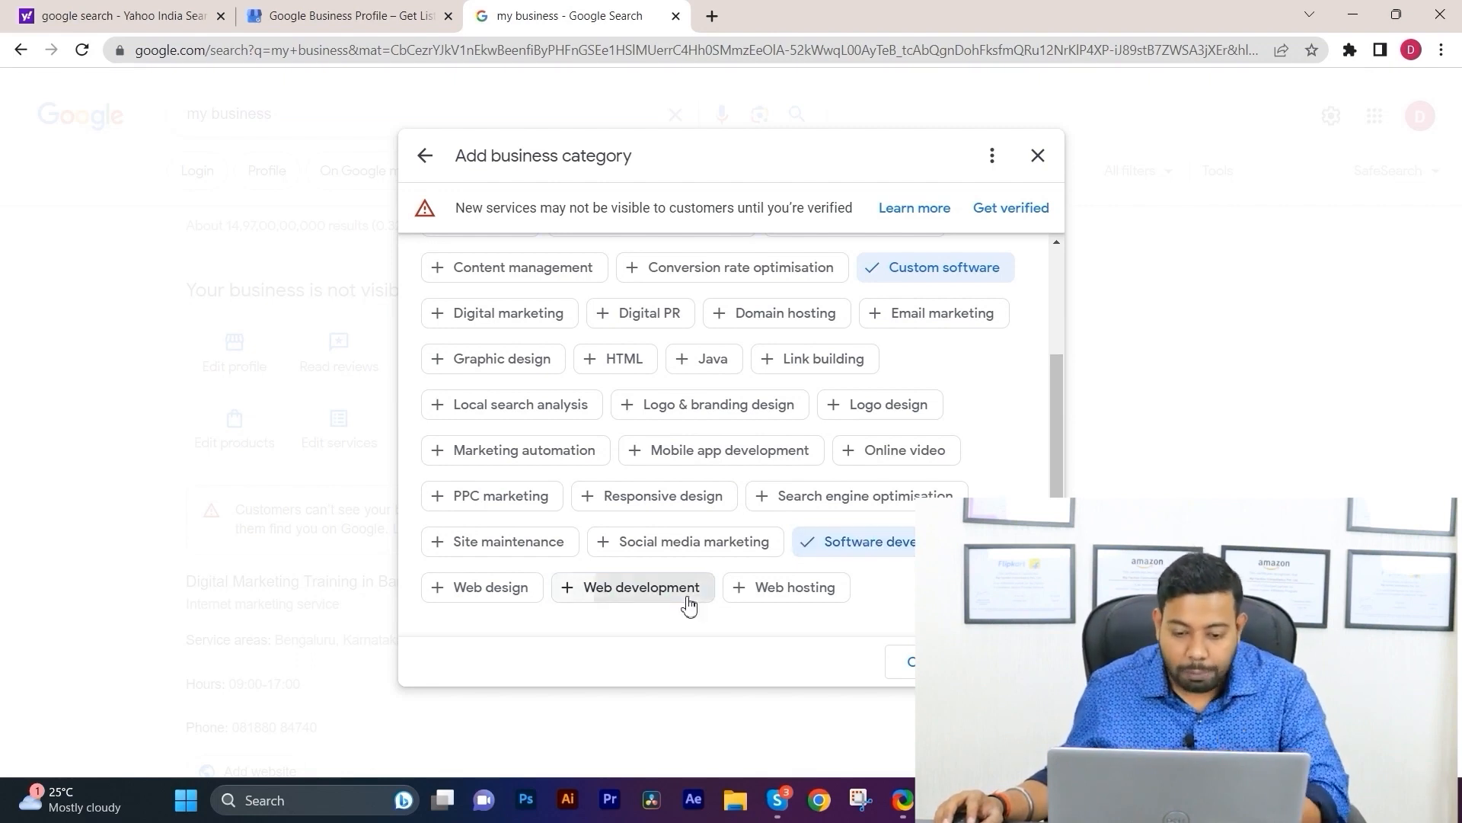
pyautogui.click(774, 588)
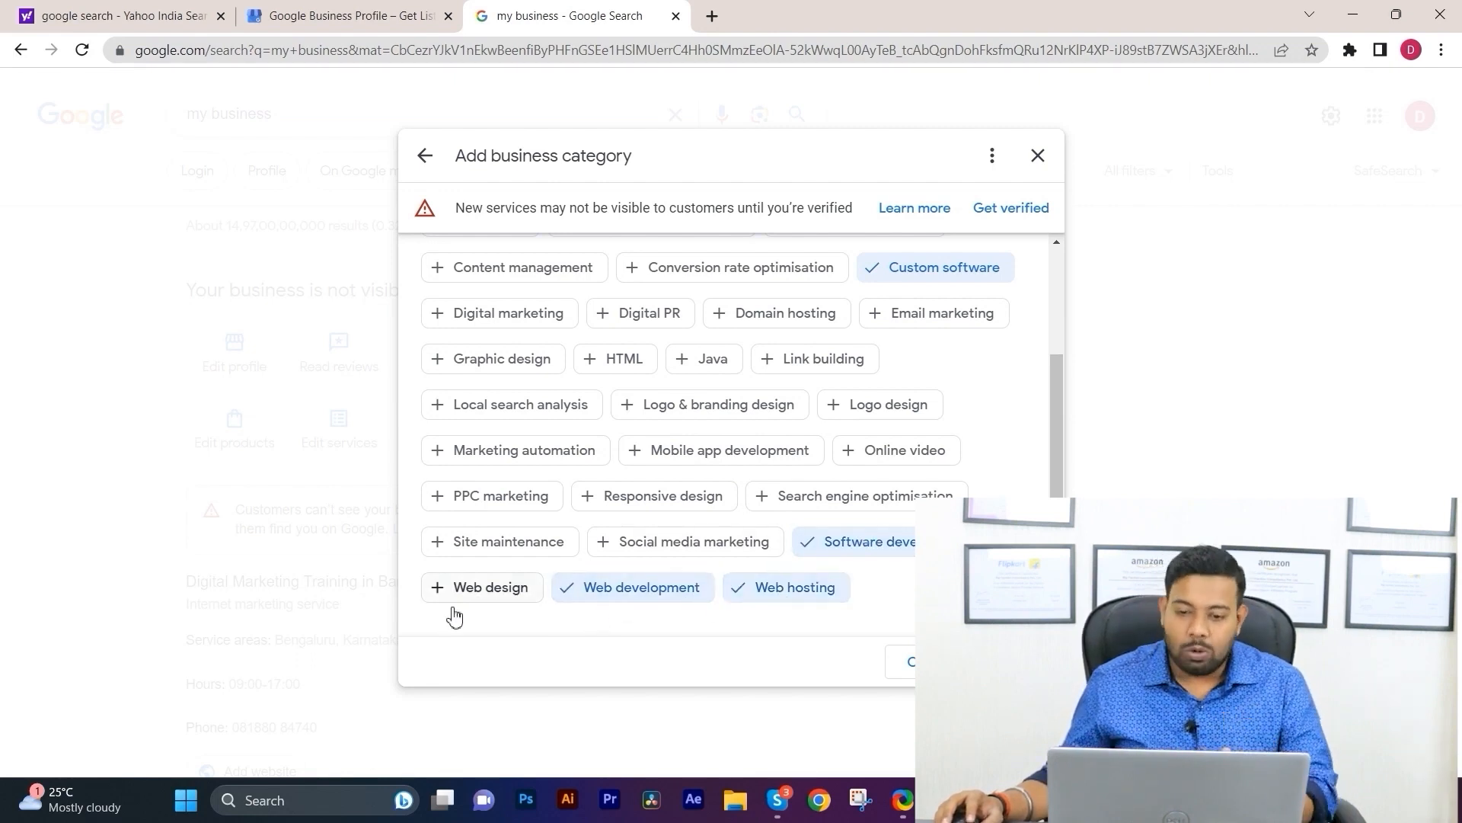
pyautogui.click(483, 589)
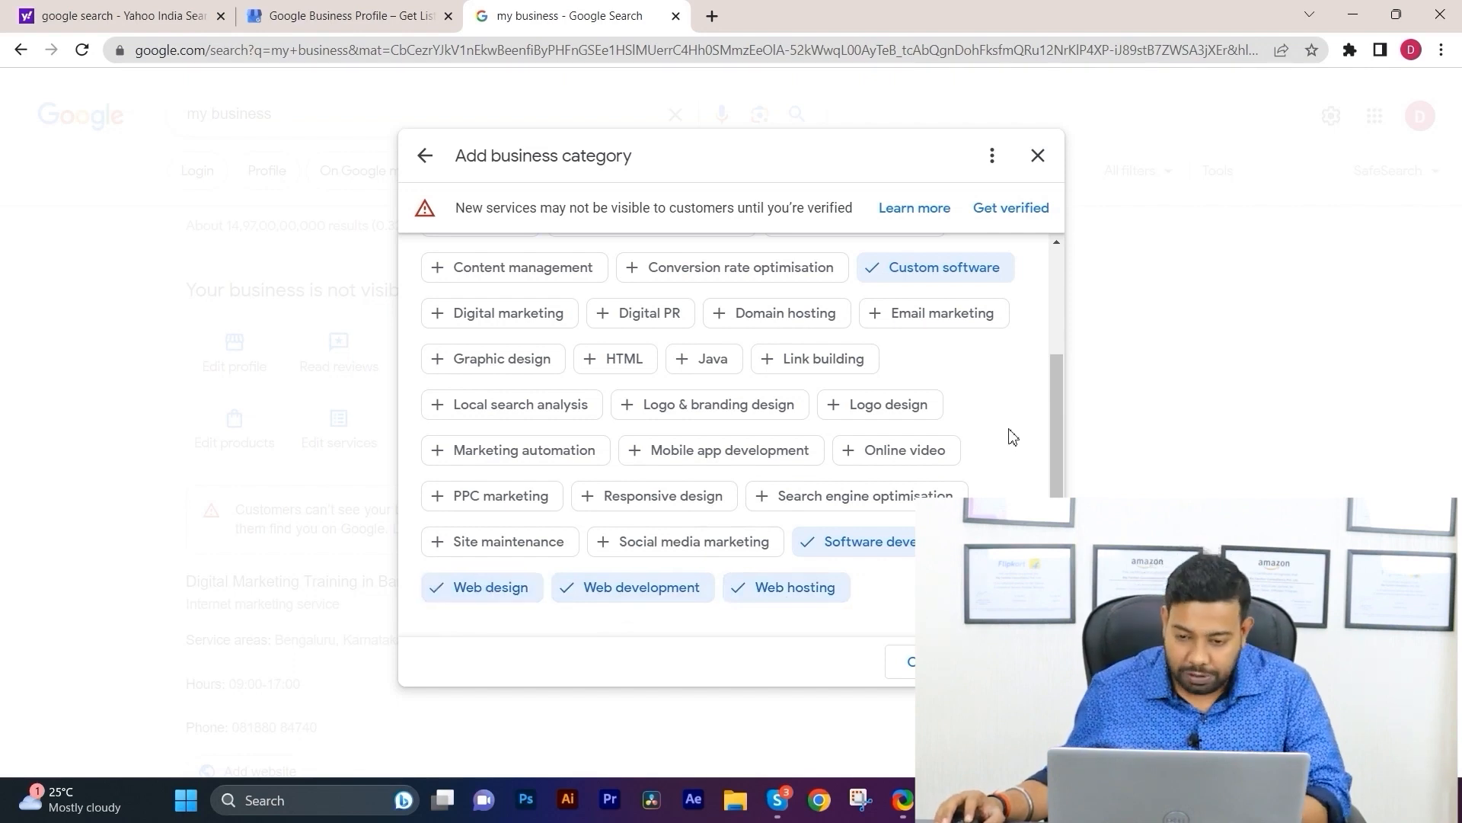
# Step: Also tick Responsive design and HTML, then start a custom service entry
pyautogui.scroll(1, 1012, 436)
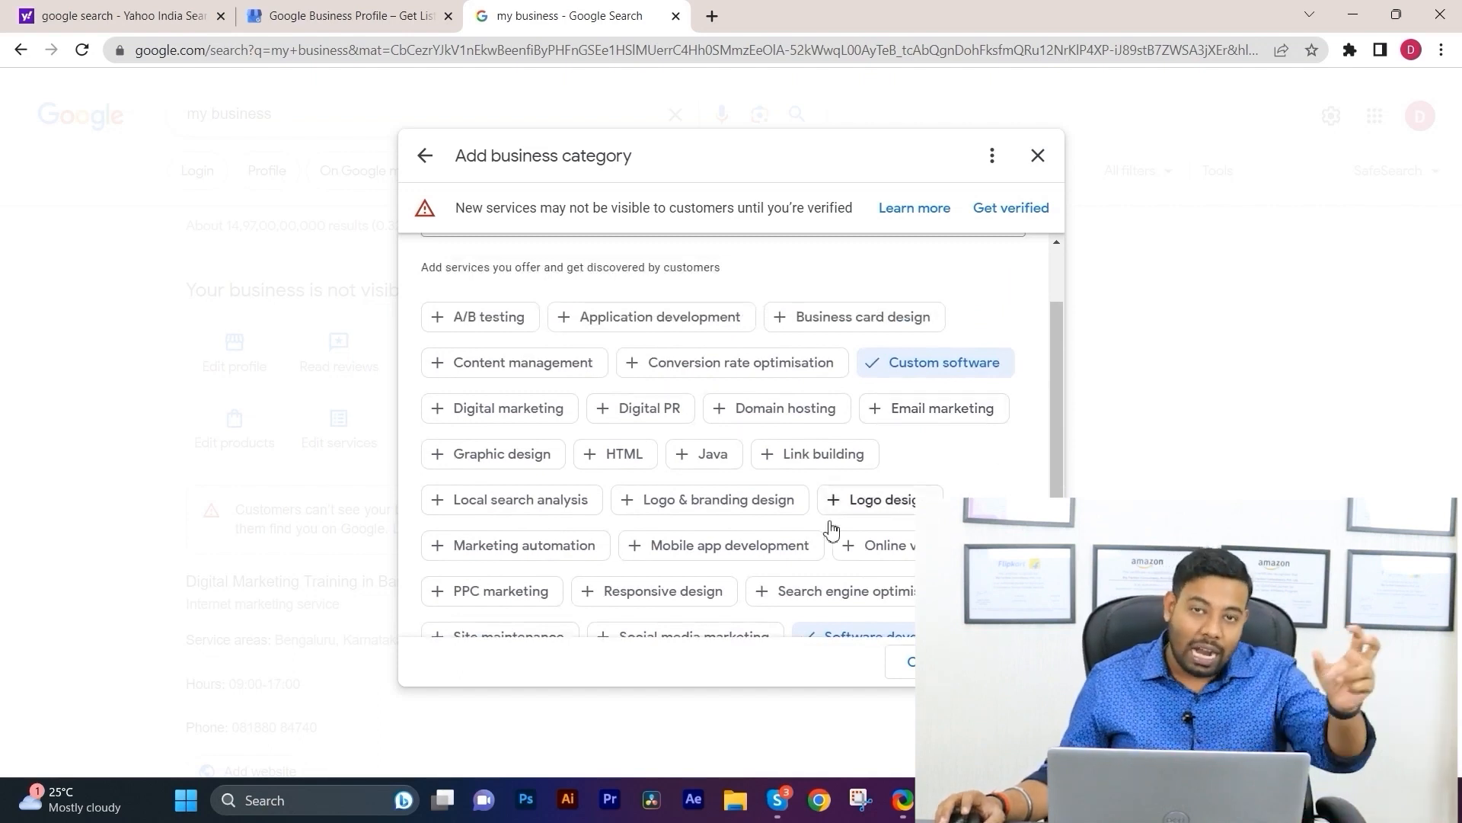
pyautogui.click(699, 593)
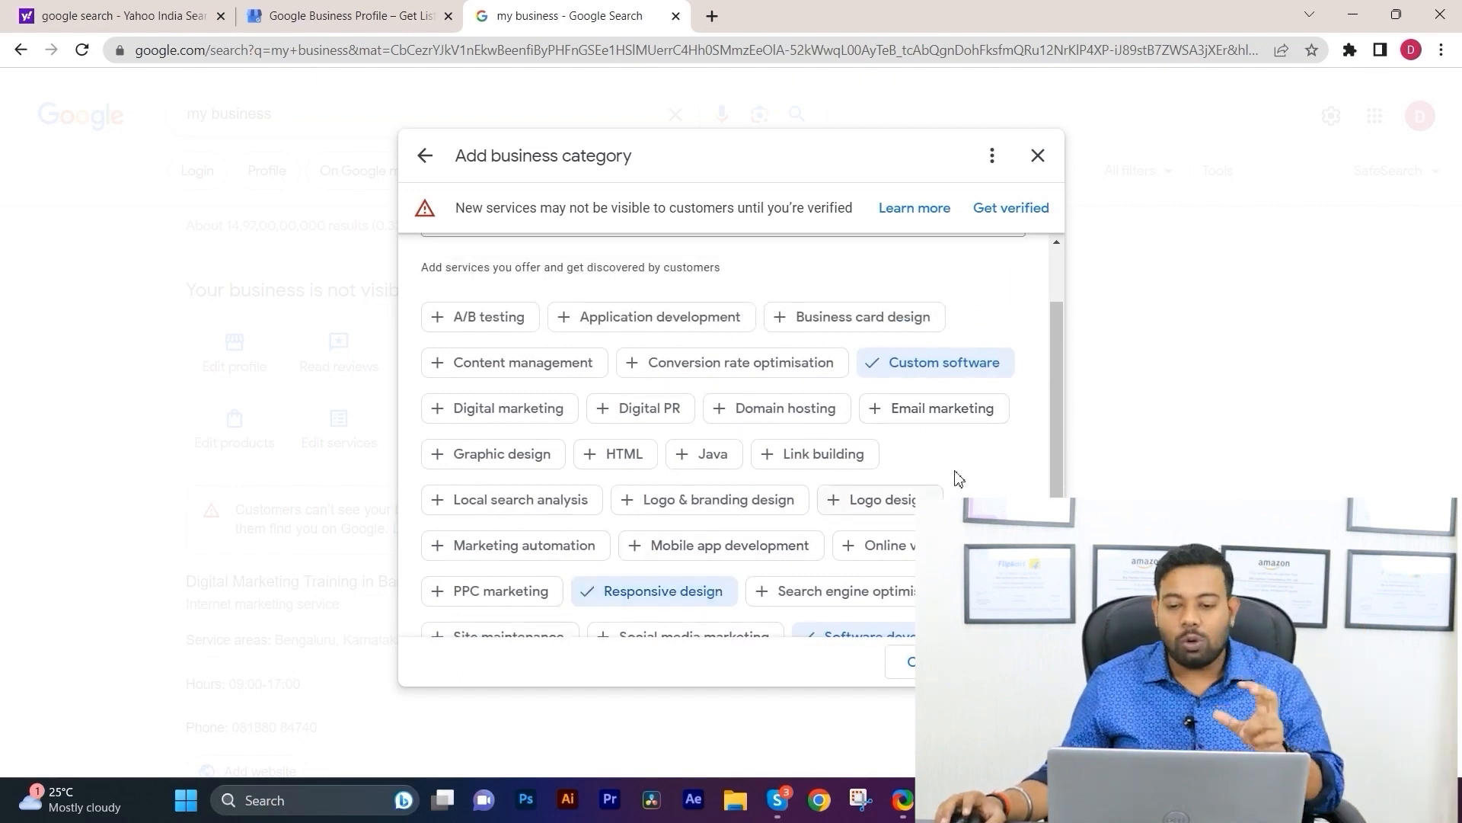
pyautogui.click(614, 466)
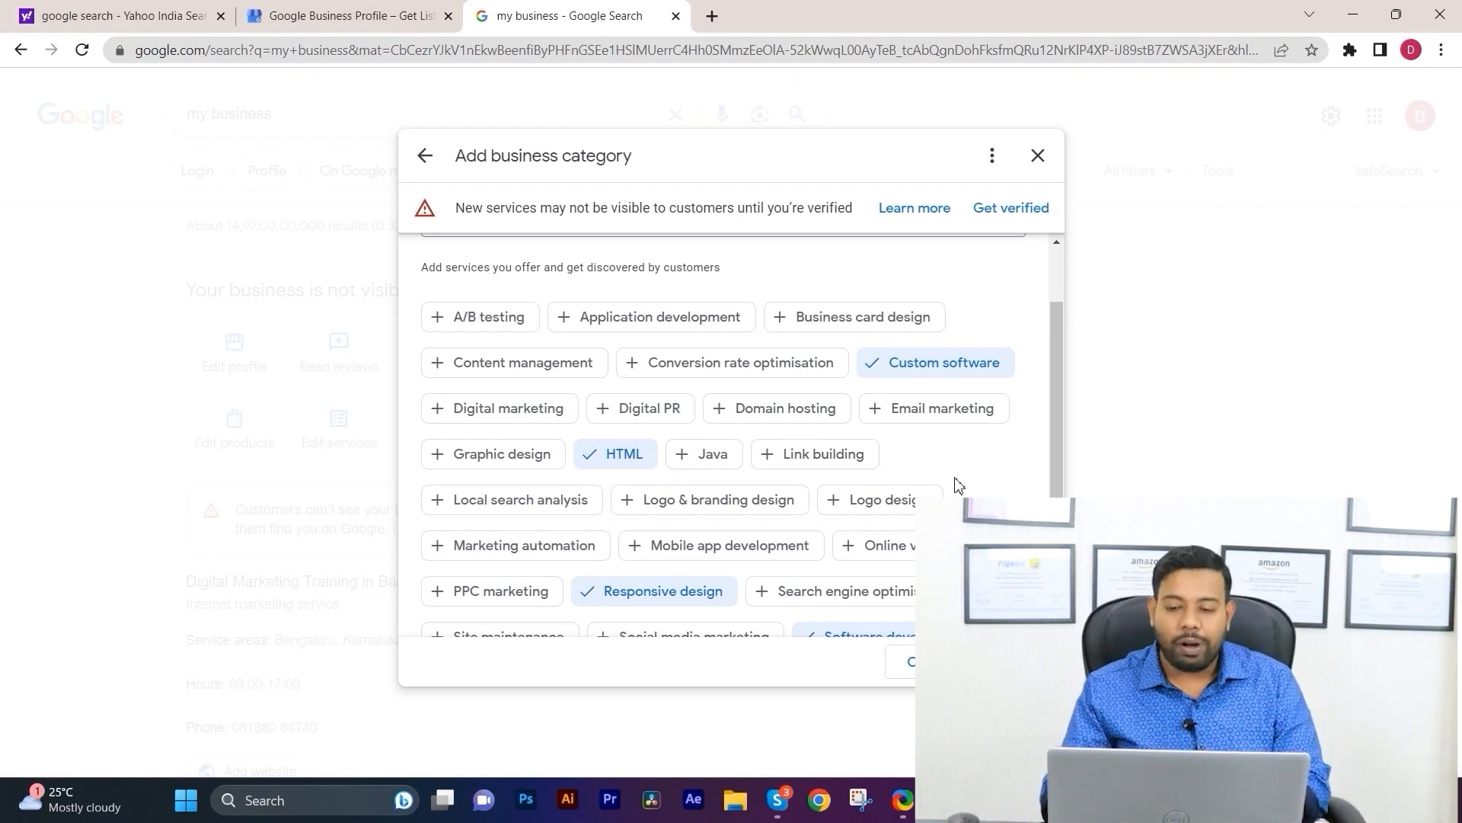
pyautogui.scroll(-3, 959, 485)
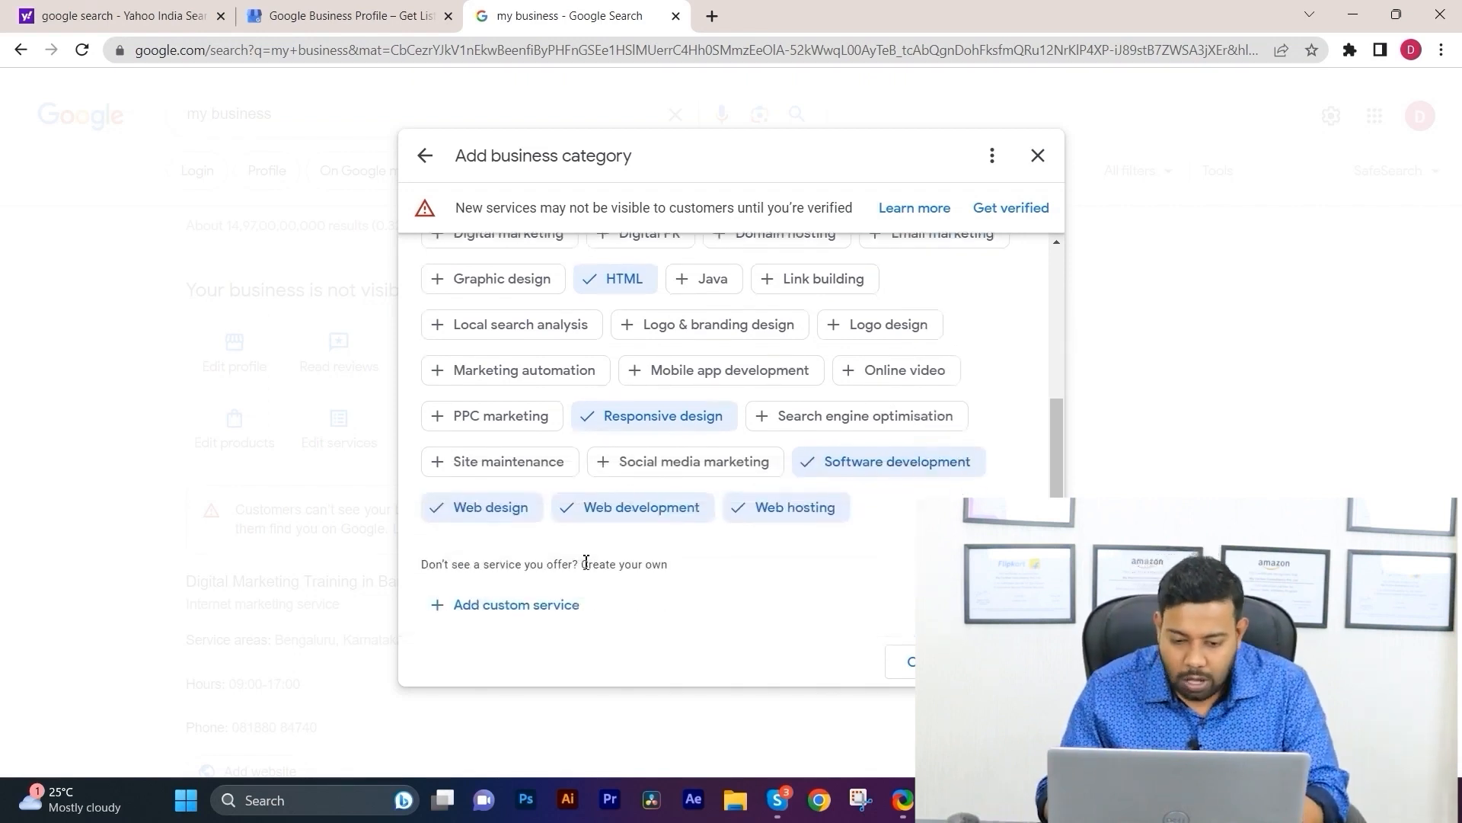
pyautogui.click(497, 614)
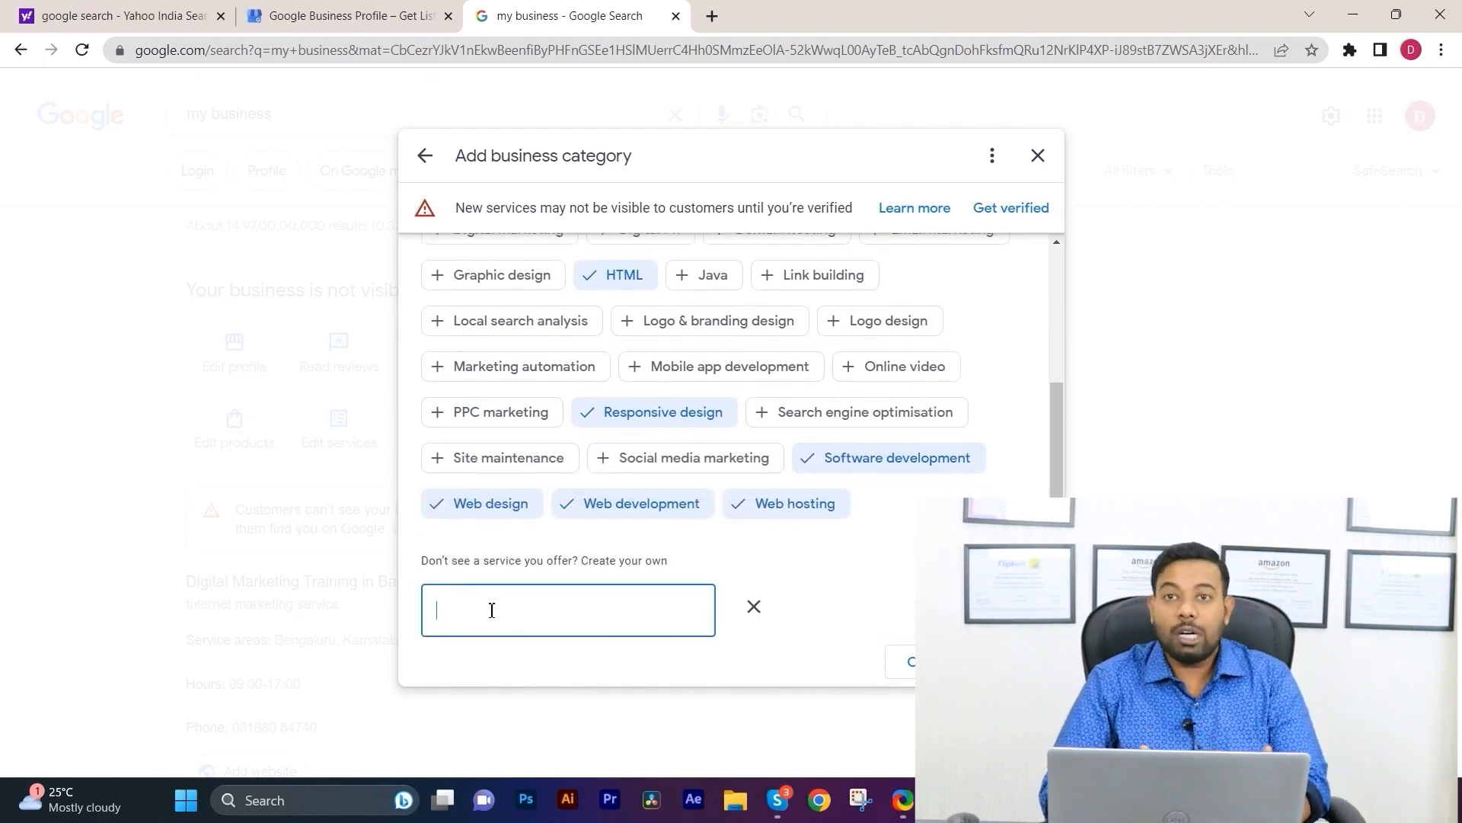
# Step: Save a custom Web Designer service named 'Wordpress Development'
pyautogui.write('Word')
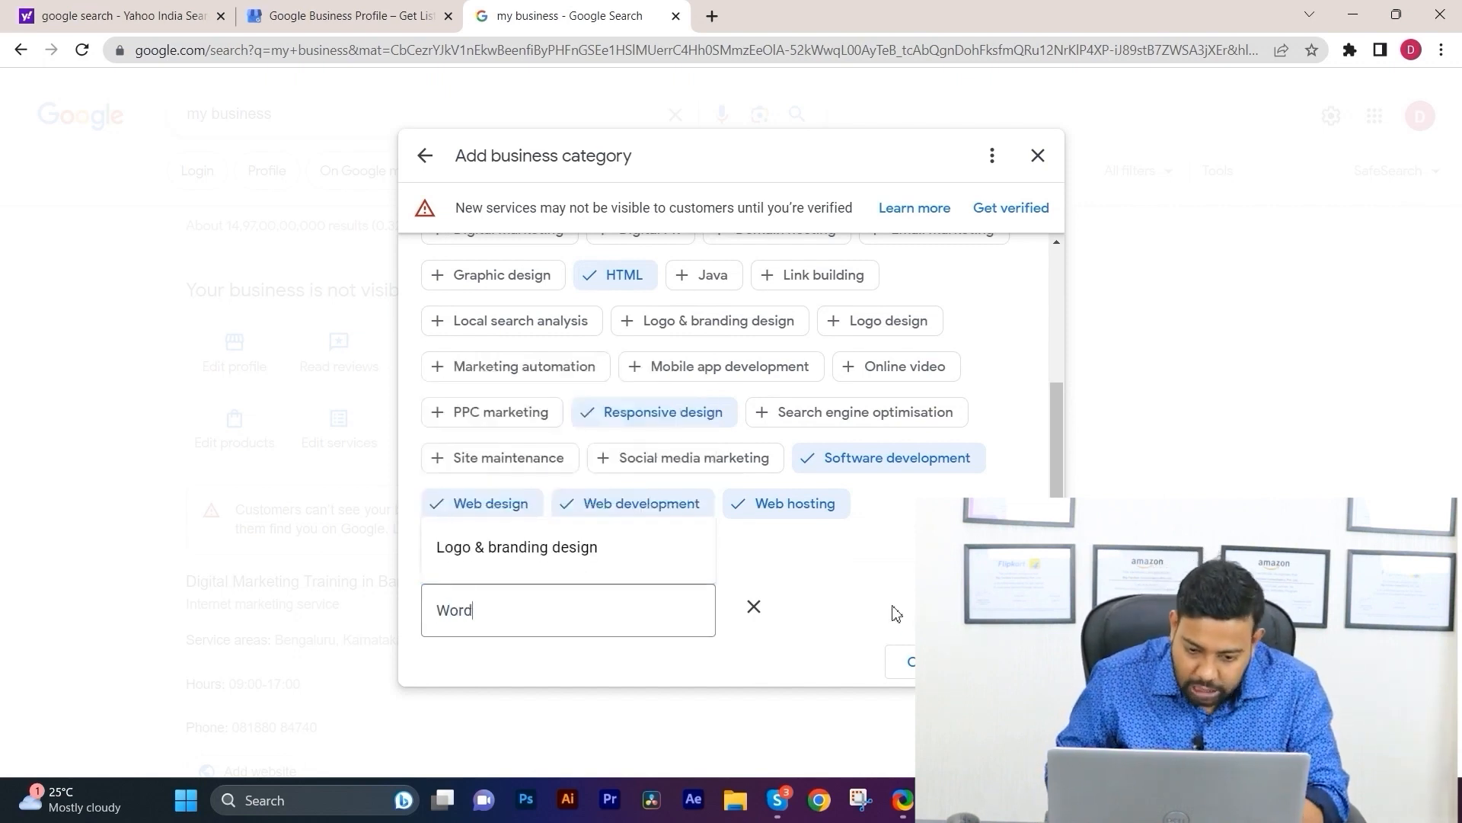
pyautogui.write('press')
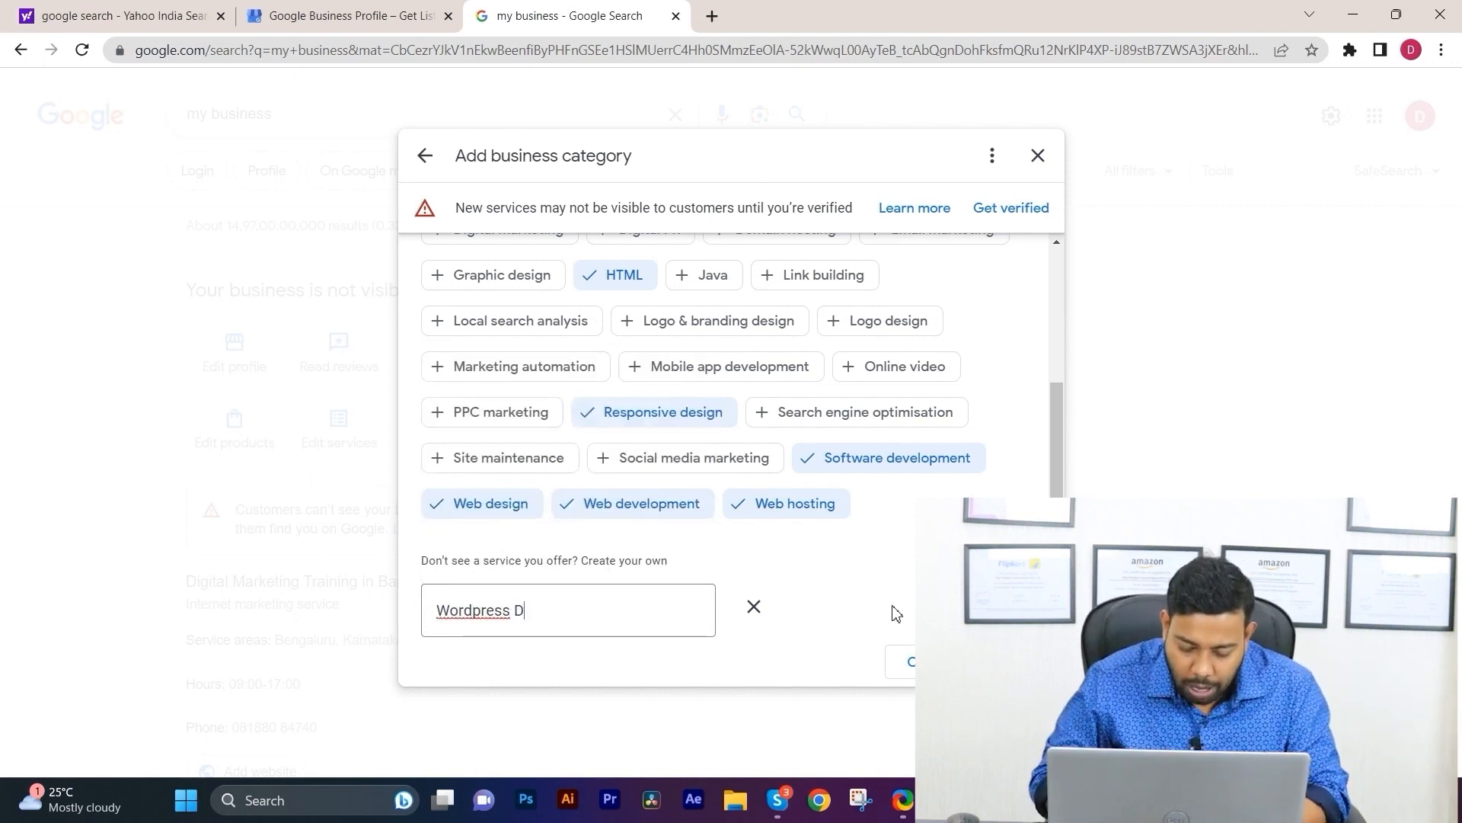
pyautogui.write(' Development')
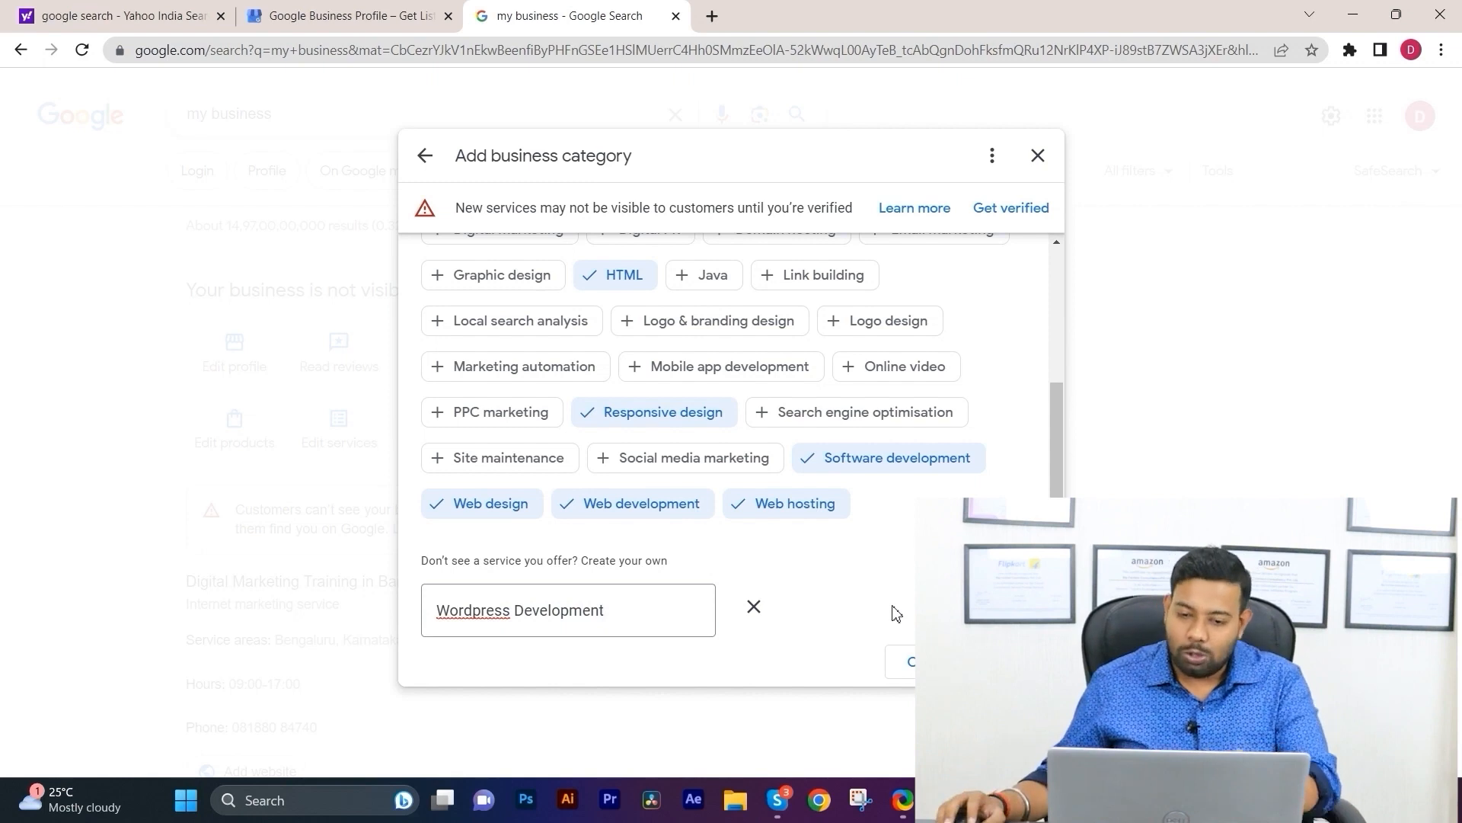
pyautogui.click(1007, 661)
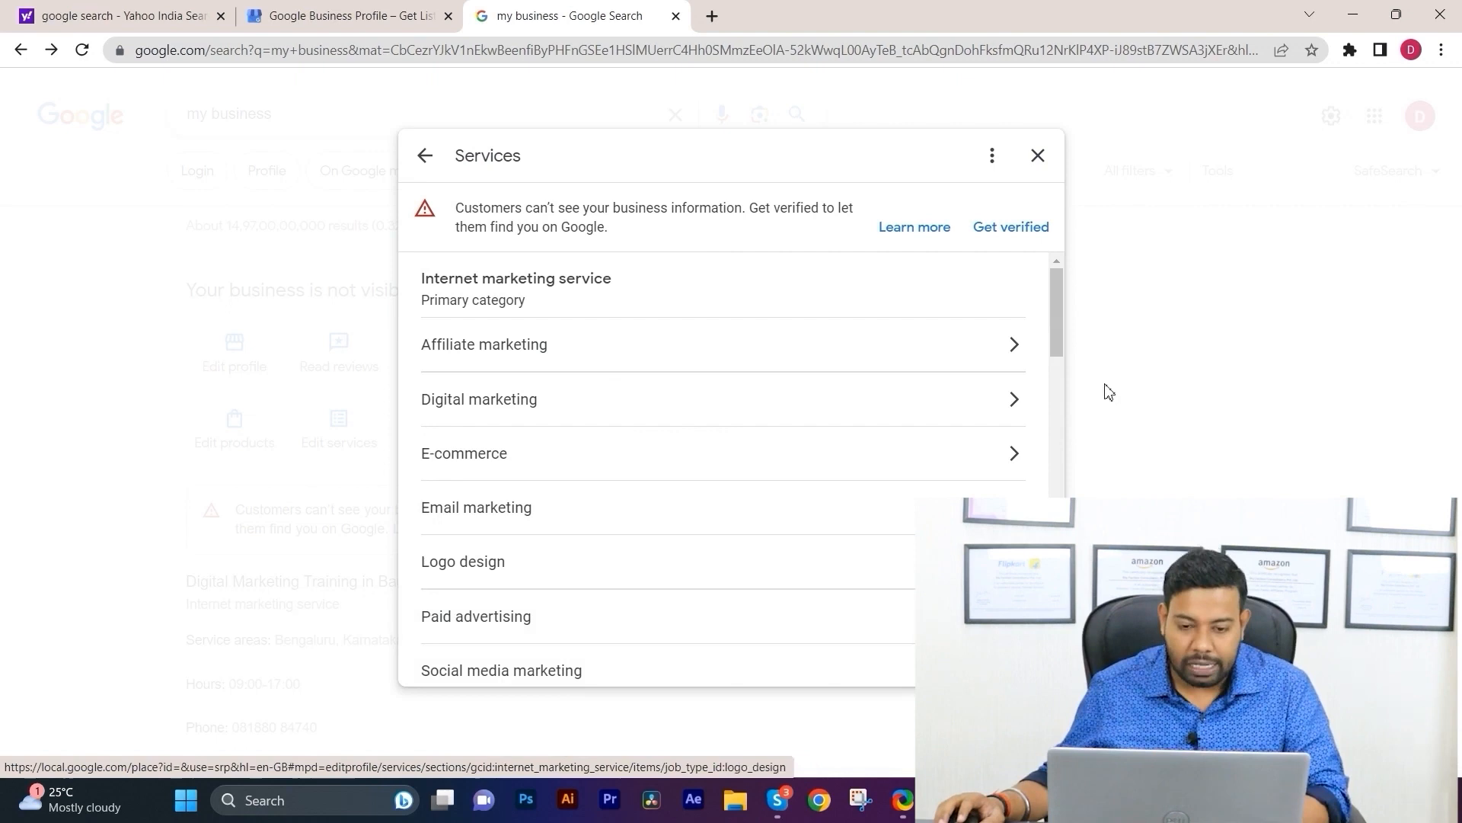
# Step: Confirm Wordpress Development appears in the Services list, then open the Digital marketing service
pyautogui.moveTo(1062, 335); pyautogui.dragTo(1070, 664)
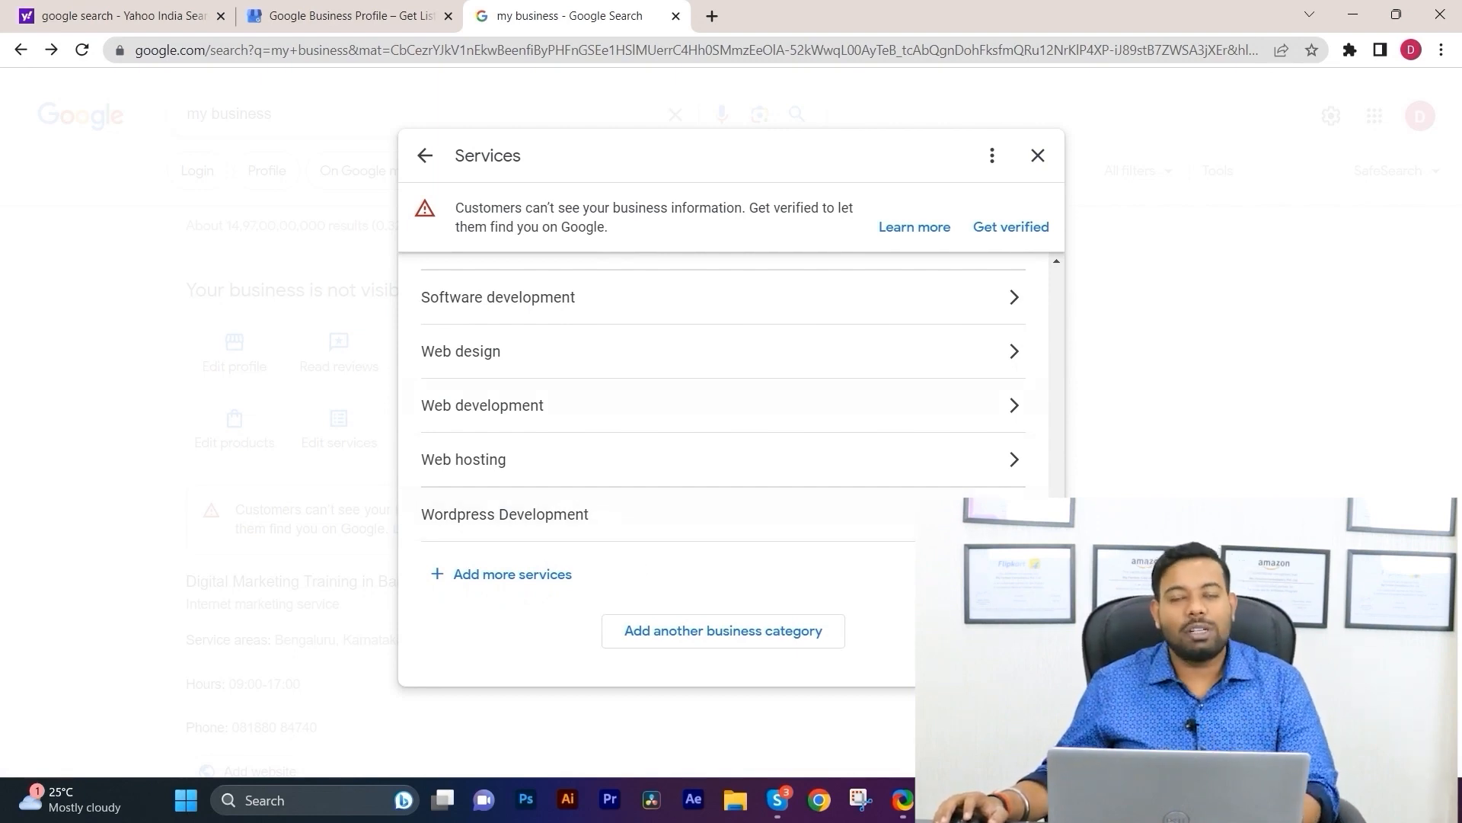
pyautogui.scroll(10, 1024, 421)
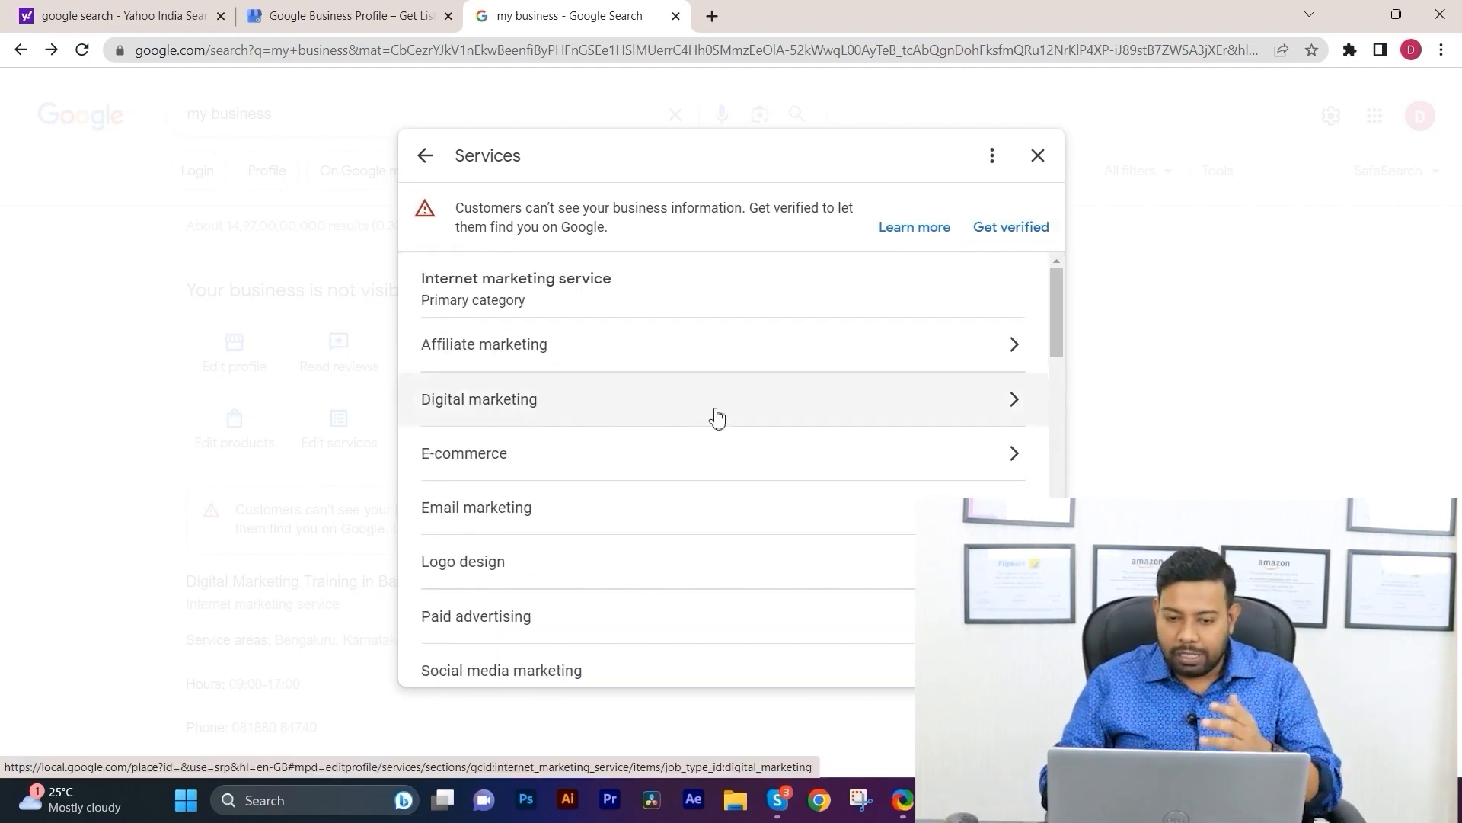
pyautogui.click(962, 407)
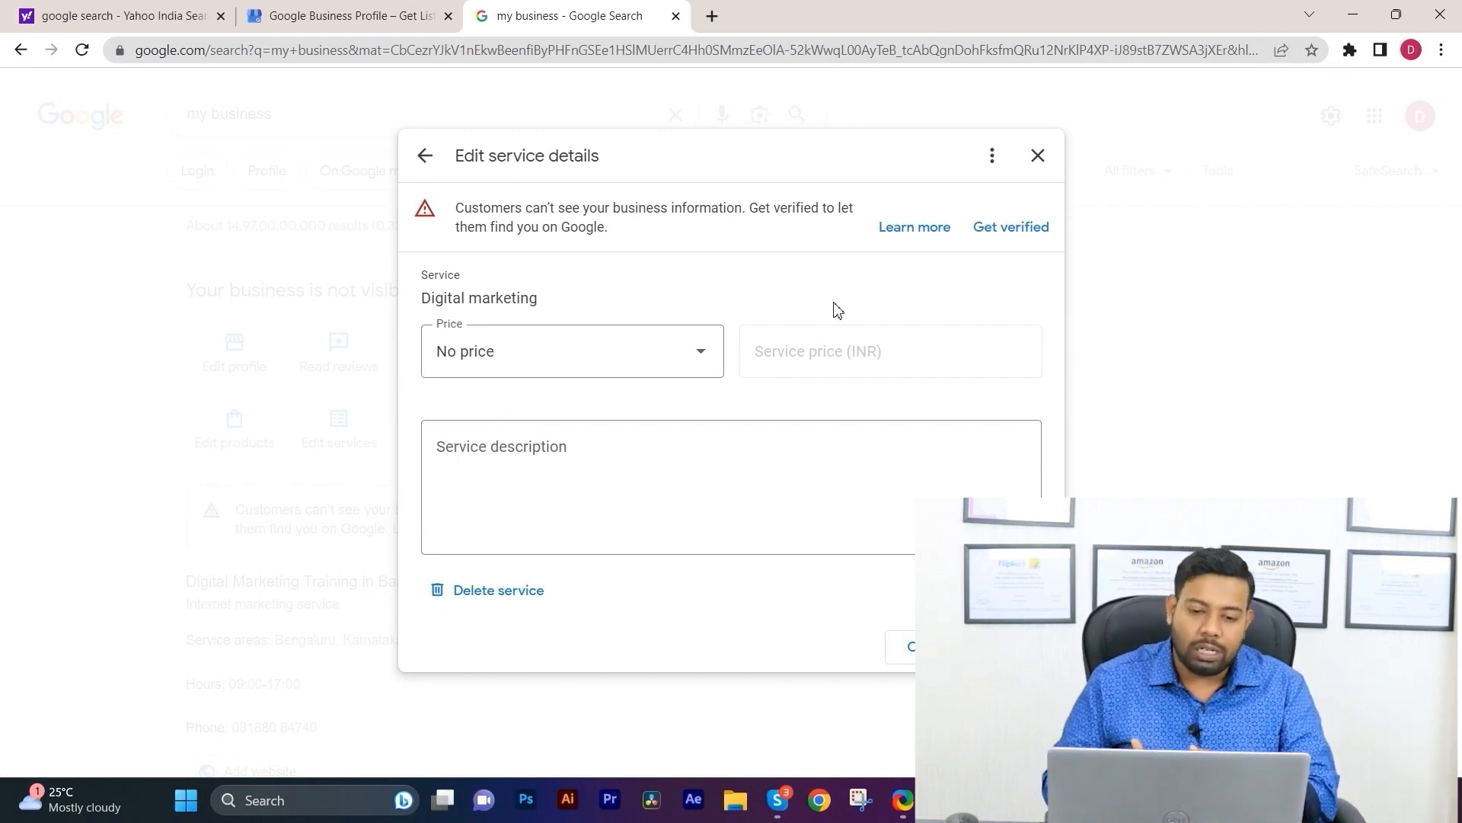
# Step: Set Digital marketing's price to From 5000 INR and begin its description with '- Basic SEO for 5 Keywords'
pyautogui.click(701, 363)
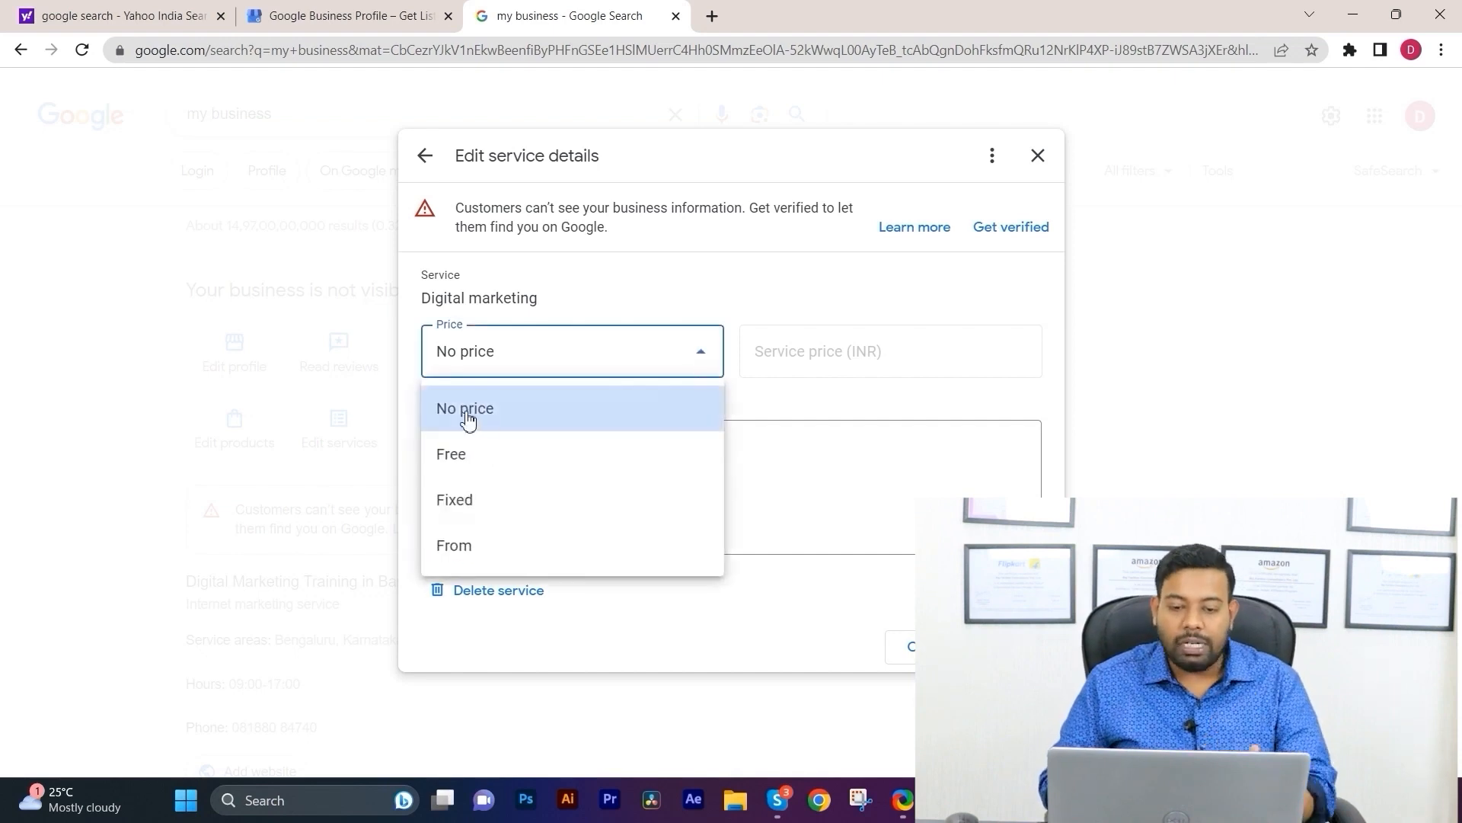
pyautogui.click(485, 560)
pyautogui.click(814, 363)
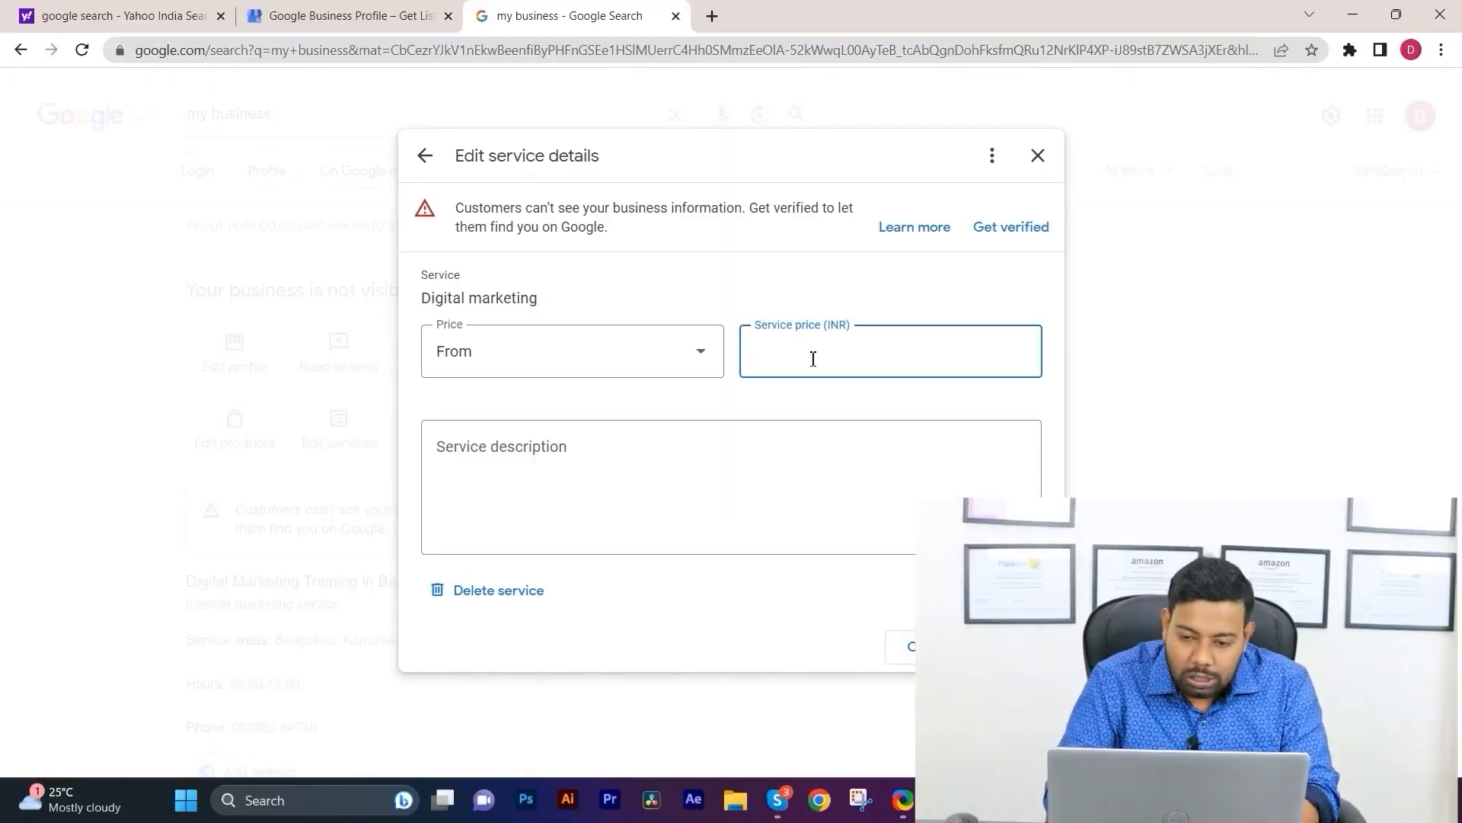
pyautogui.write('5000')
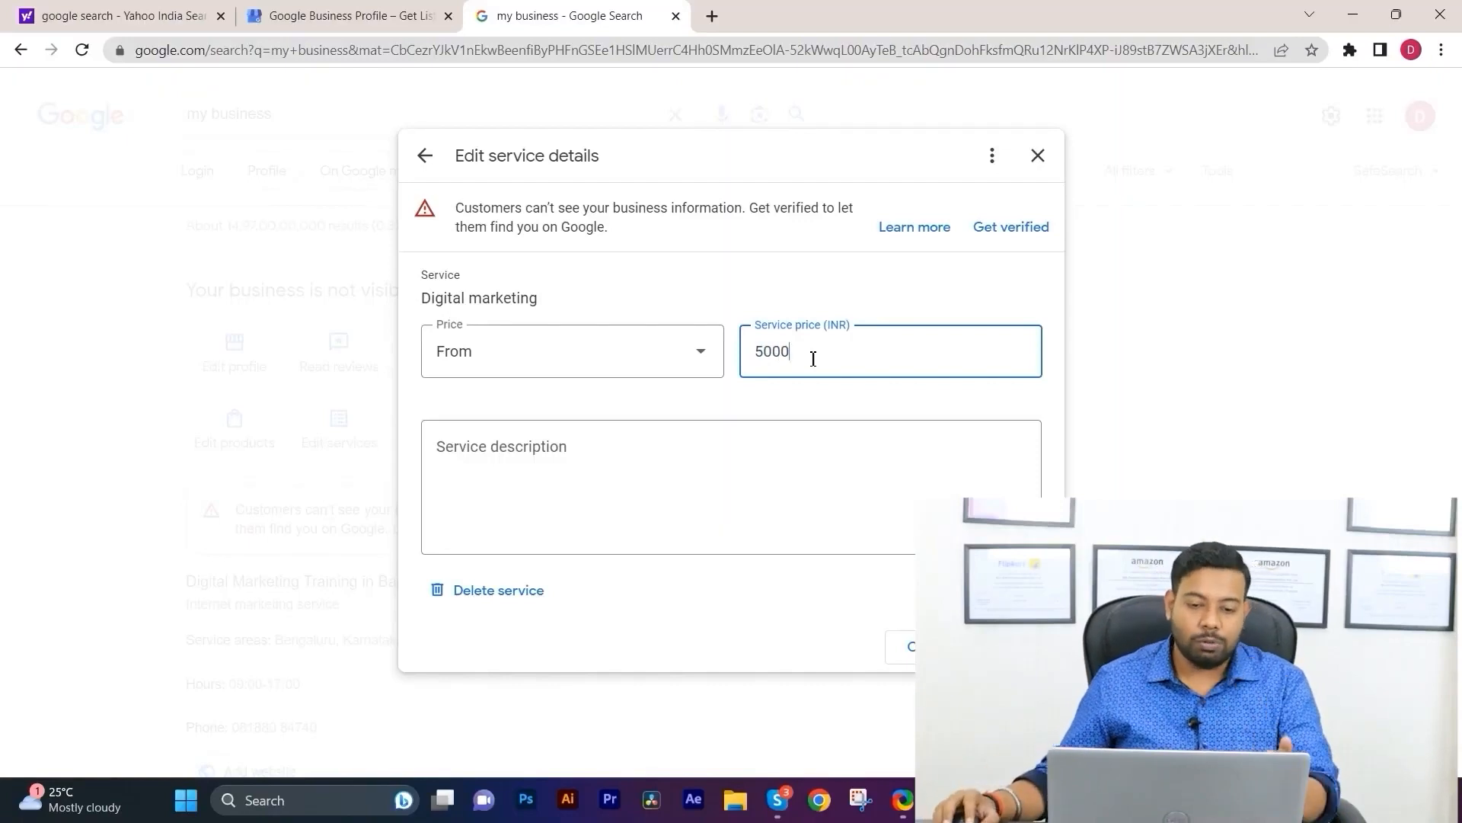
pyautogui.click(481, 443)
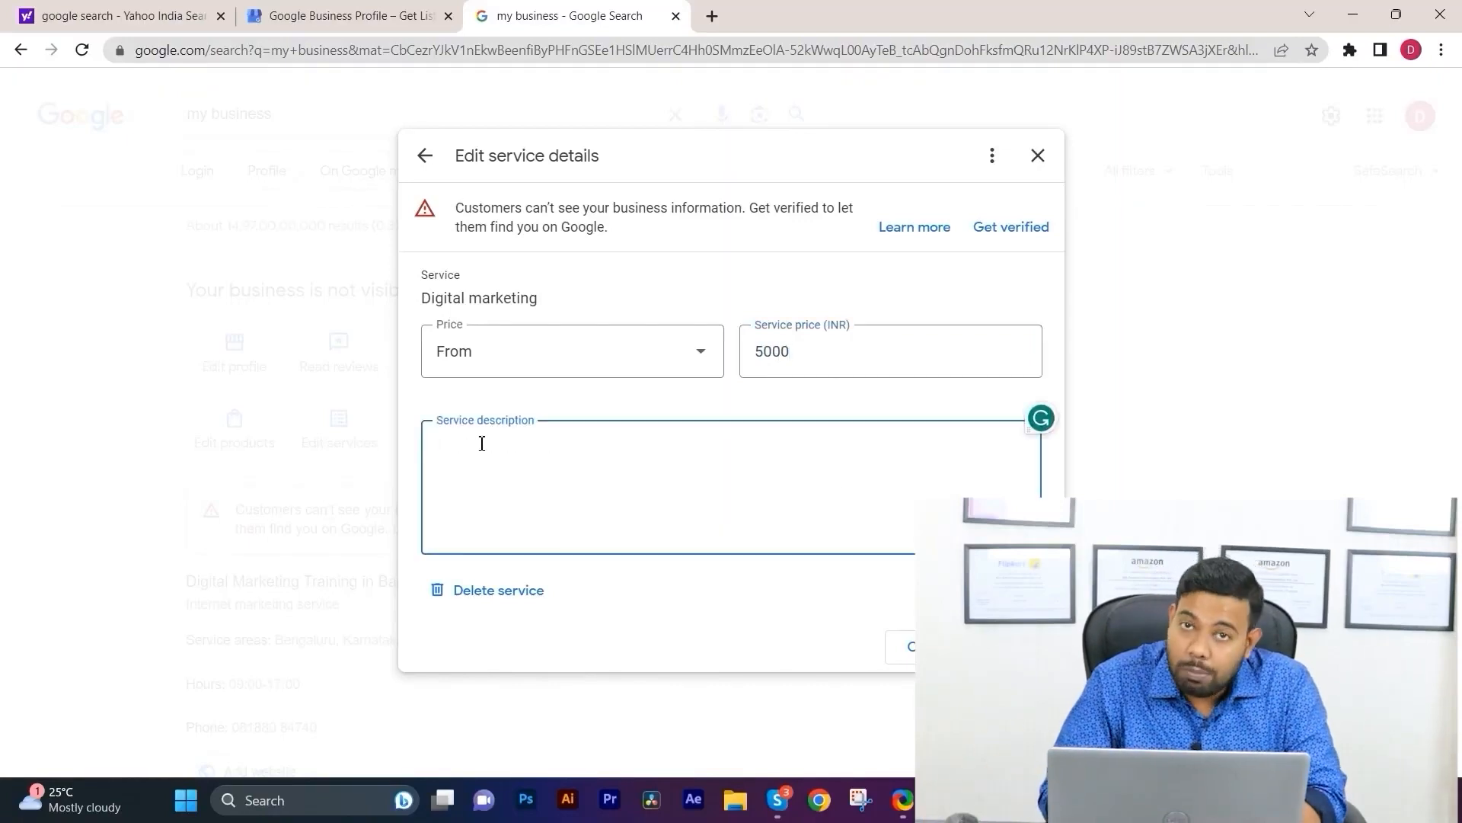
pyautogui.write('- Basic')
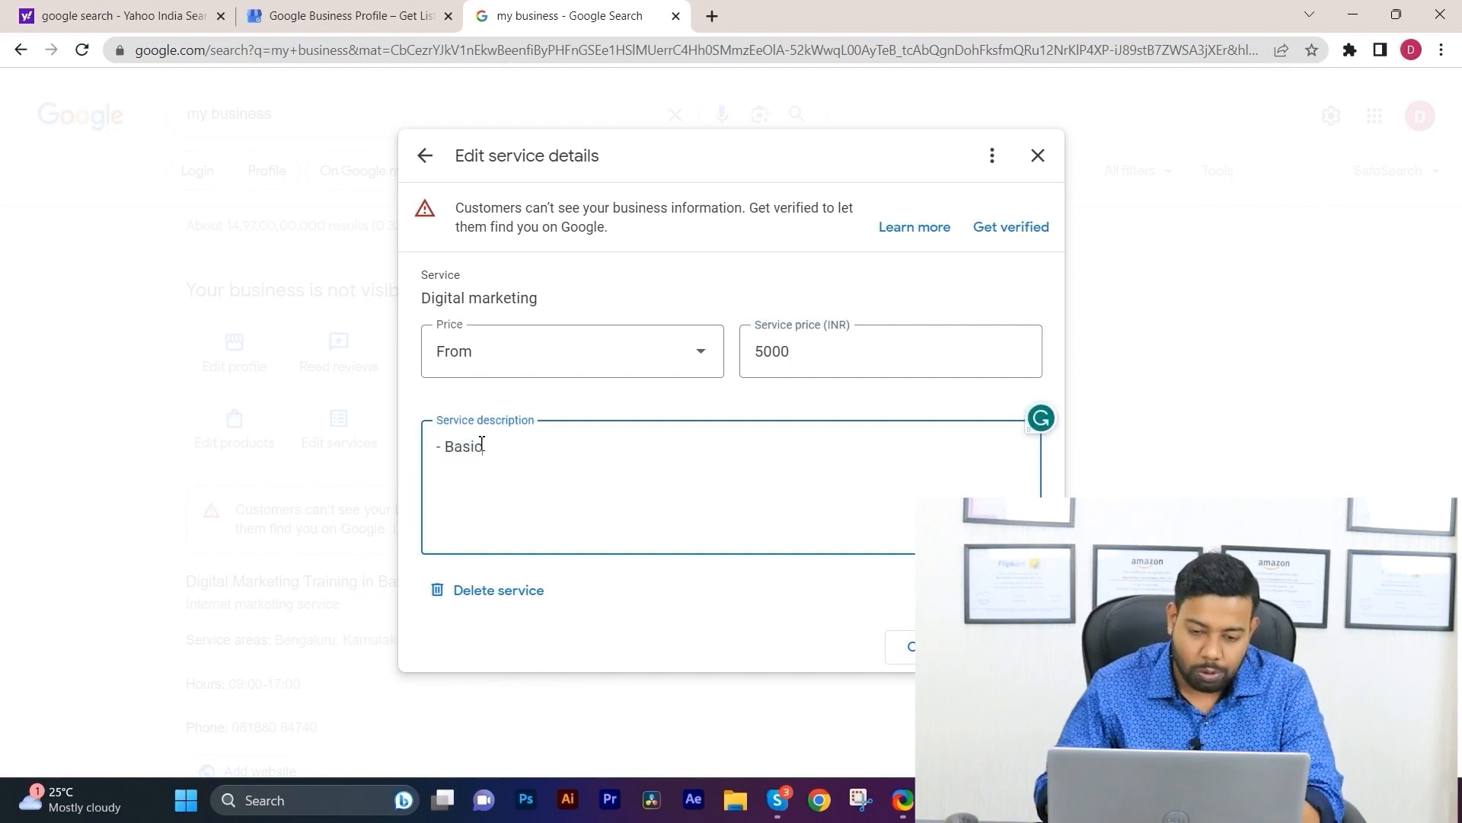
pyautogui.write(' SEO ')
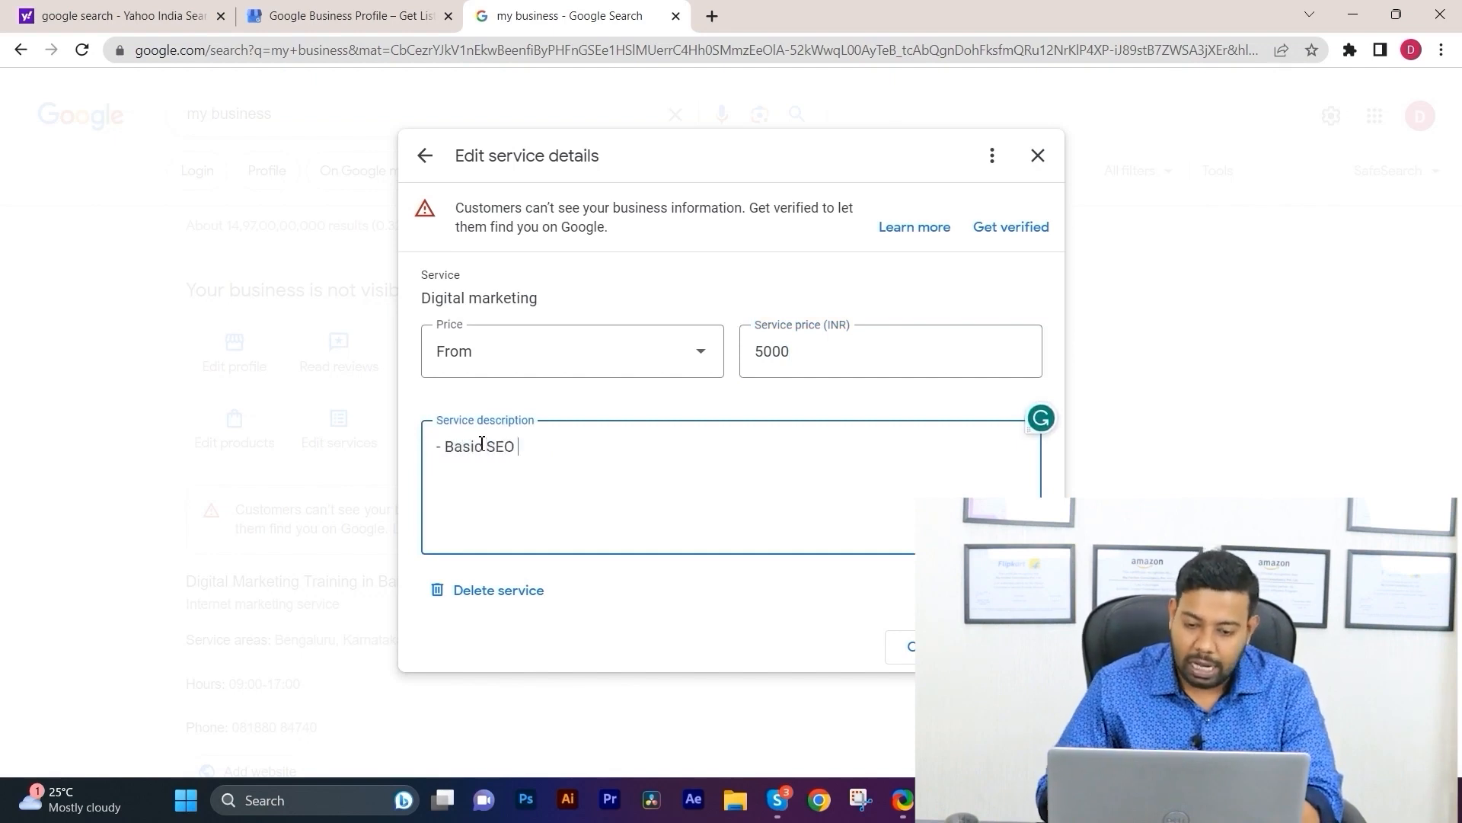
pyautogui.write('for 5 Keywords')
# Step: Add description lines Basic WP Website Creation, Facebook Page Creation and Instagram Profile Creation
pyautogui.press('BackSpace')
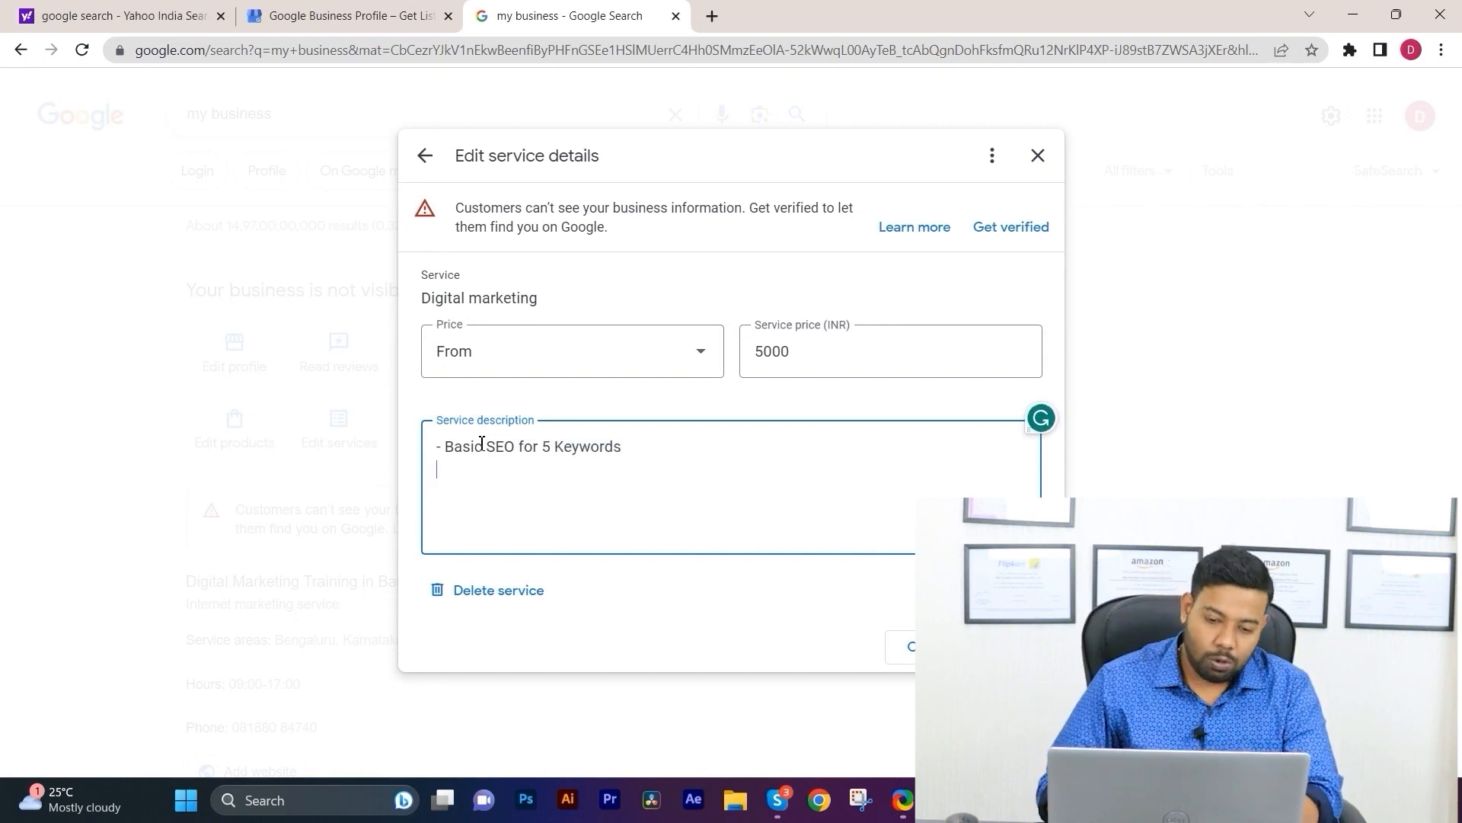
pyautogui.write('- Bas')
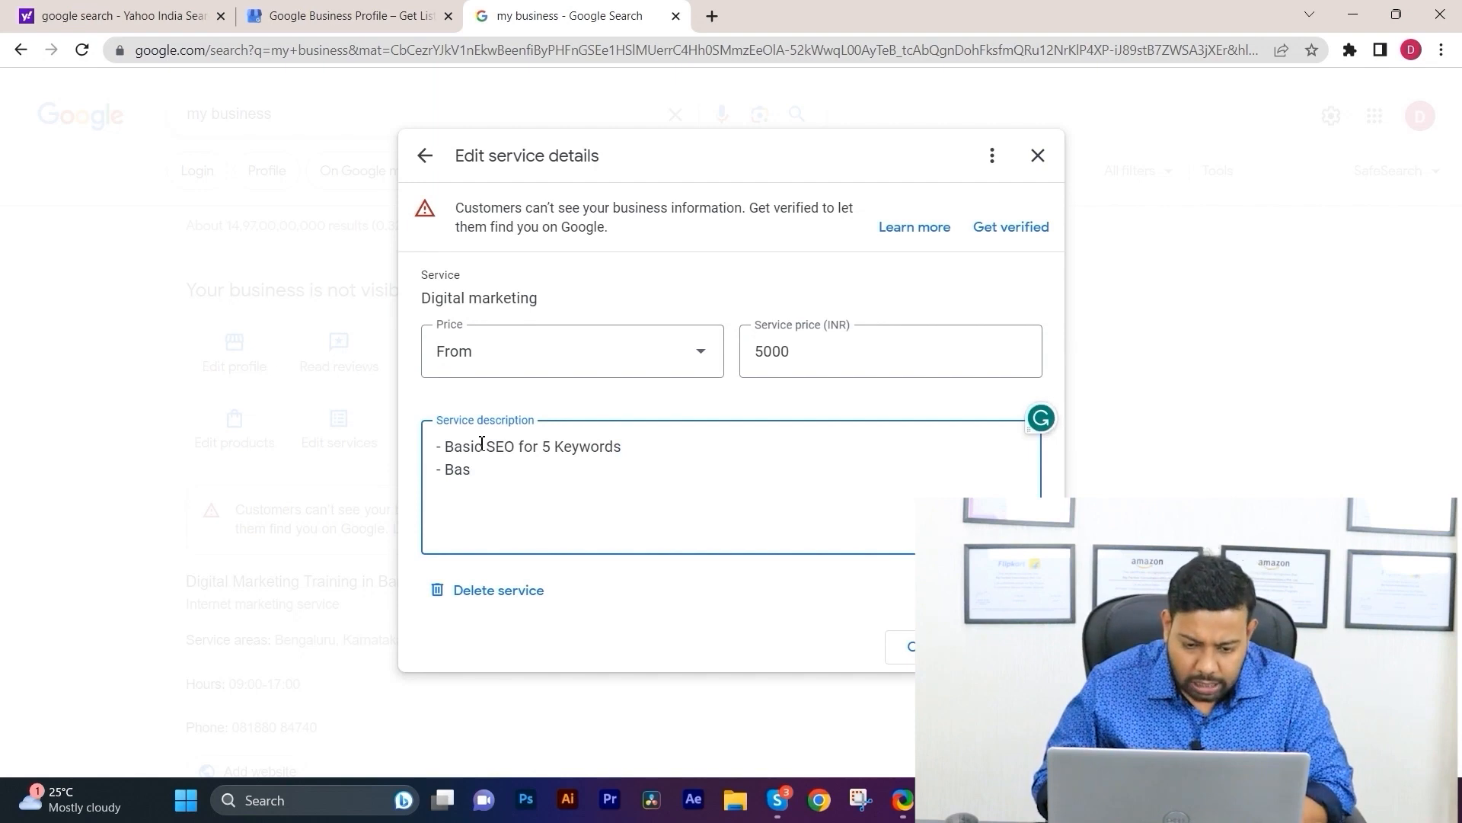
pyautogui.write('ic WP WEbs')
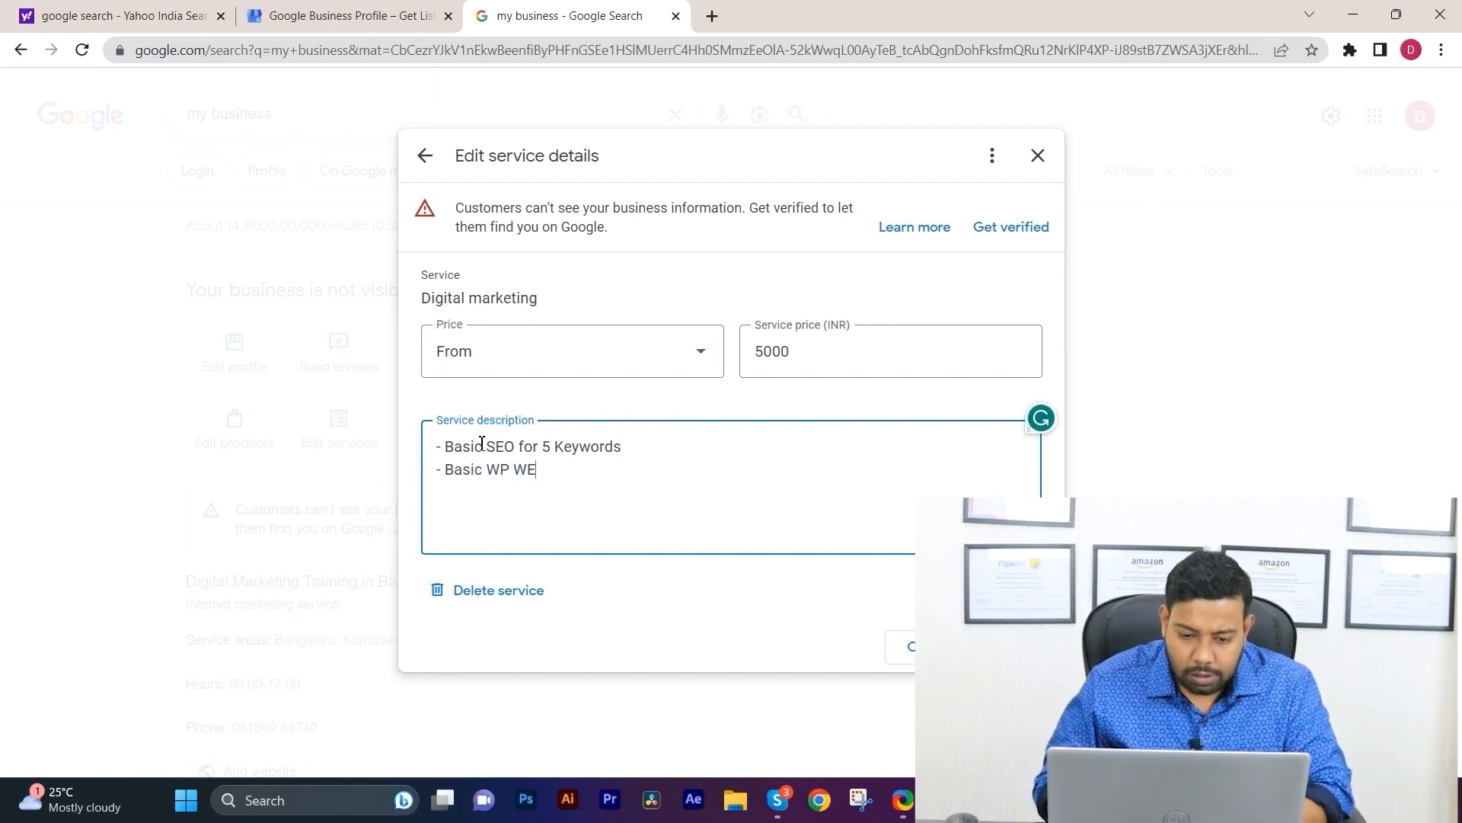
pyautogui.press('BackSpace')
pyautogui.press('BackSpace')
pyautogui.press('BackSpace')
pyautogui.write('ebsite Creation')
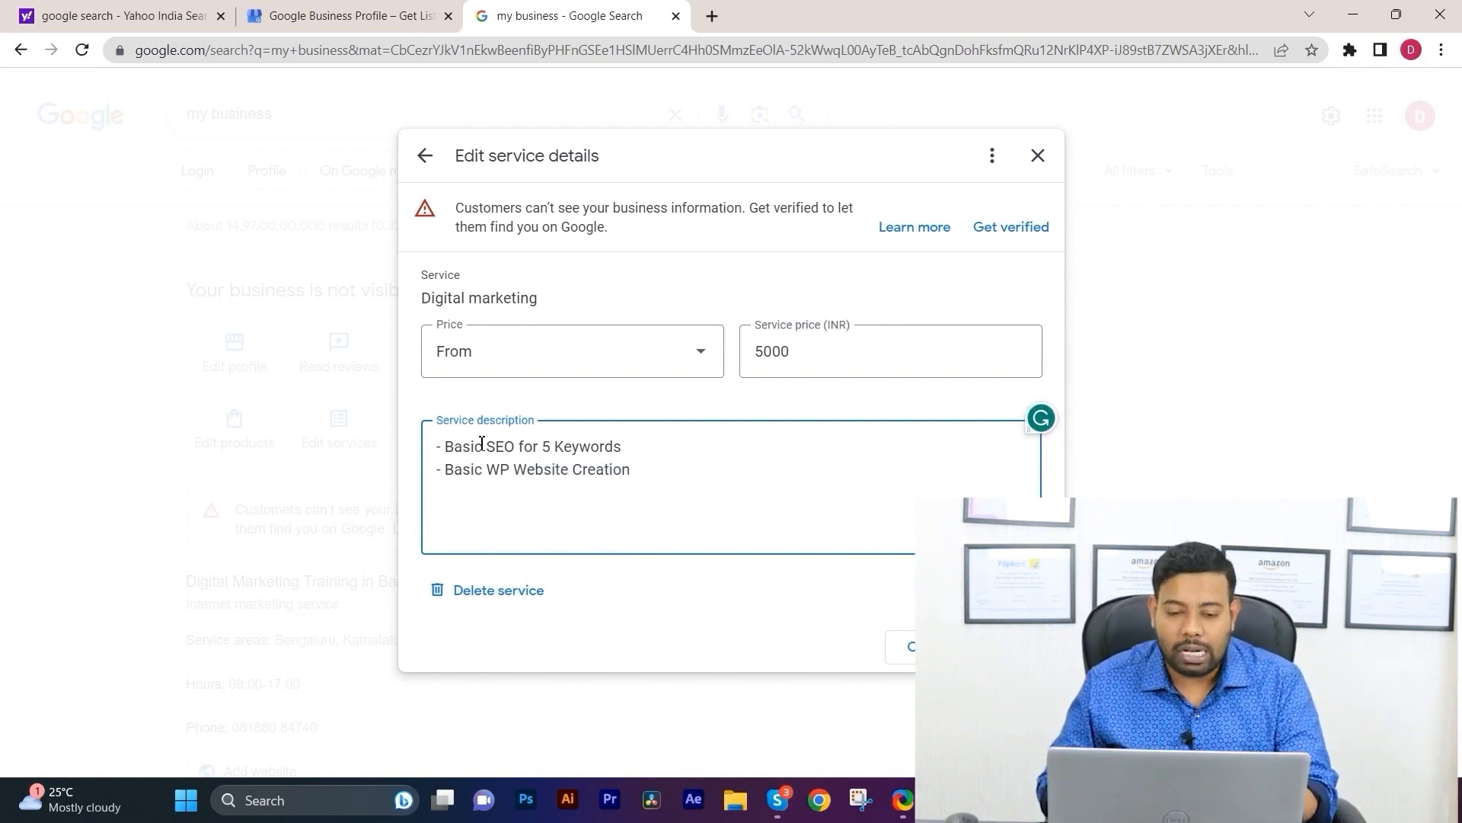
pyautogui.write('Facebook P')
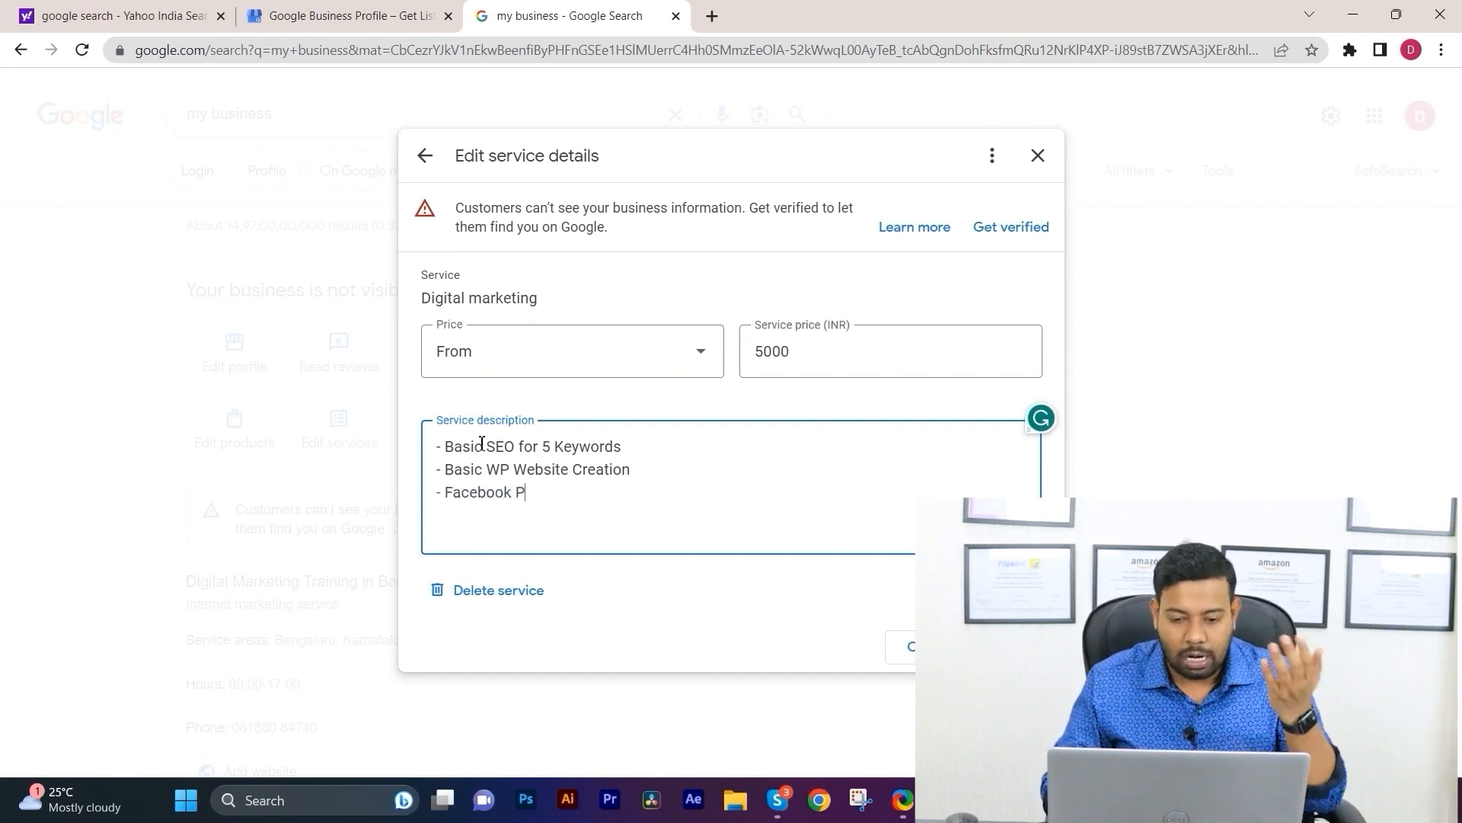
pyautogui.write('age Creatio')
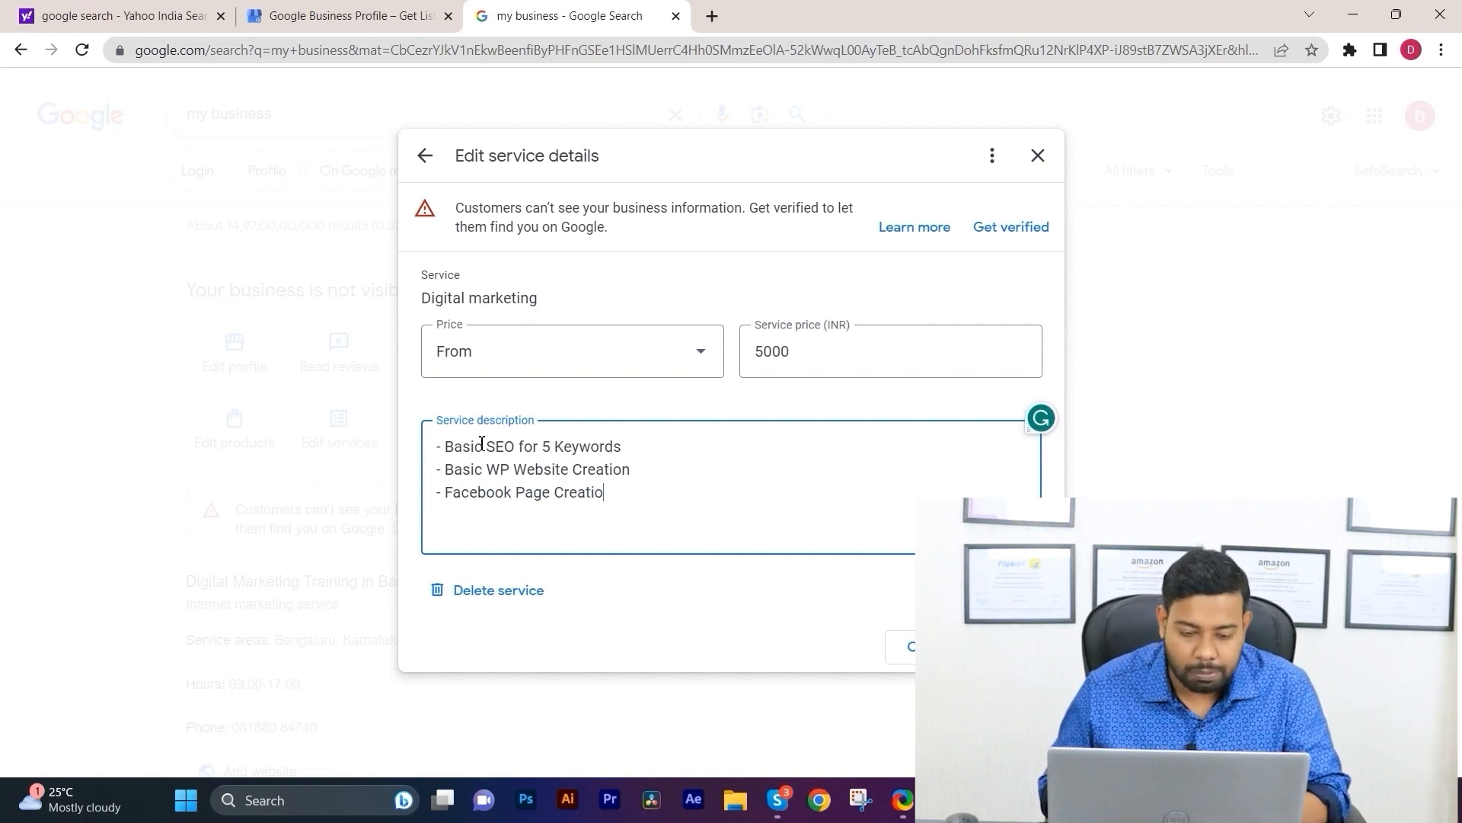
pyautogui.write('n')
pyautogui.press('Return')
pyautogui.write('-')
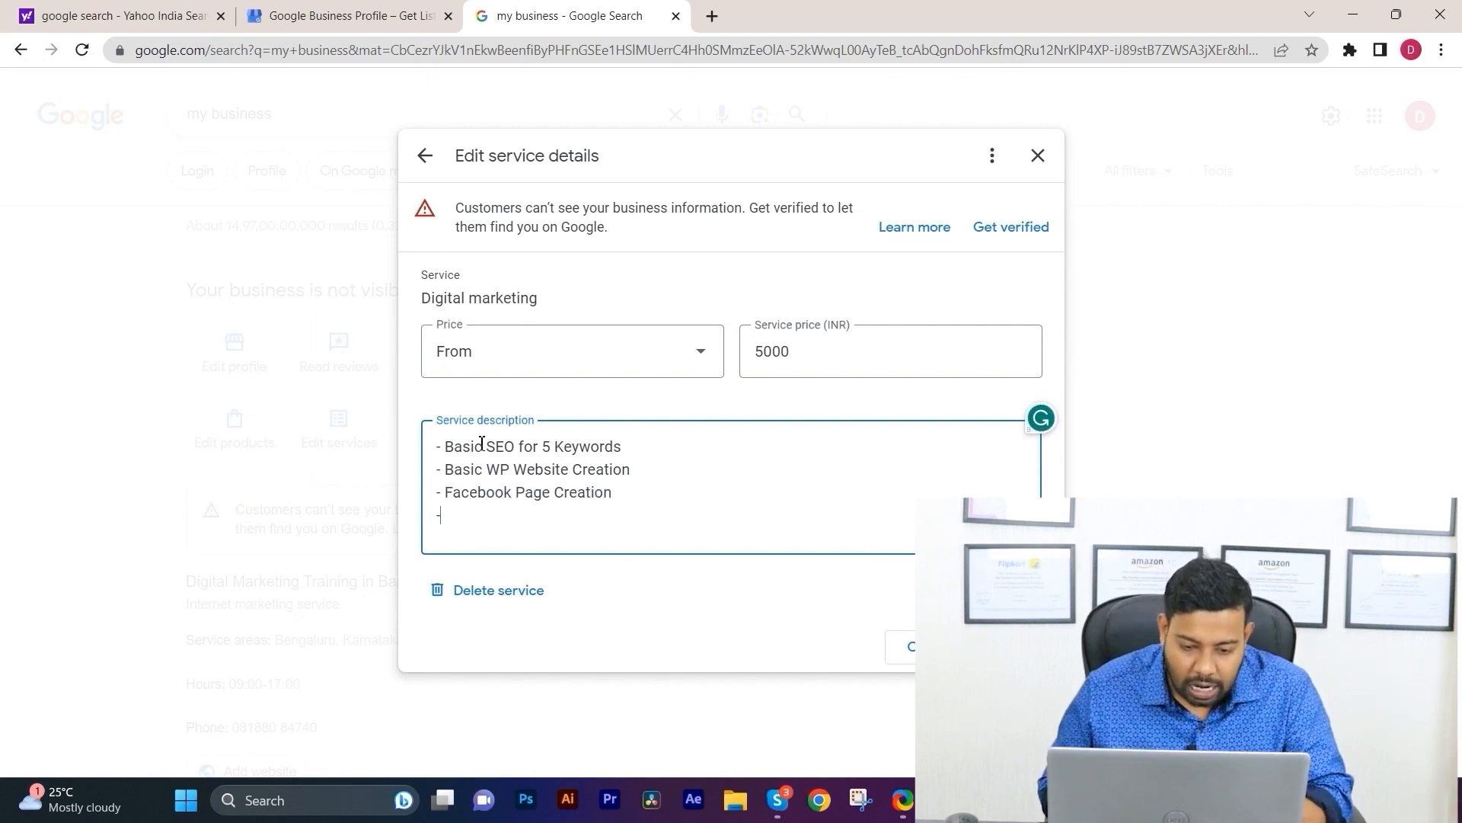
pyautogui.write(' In')
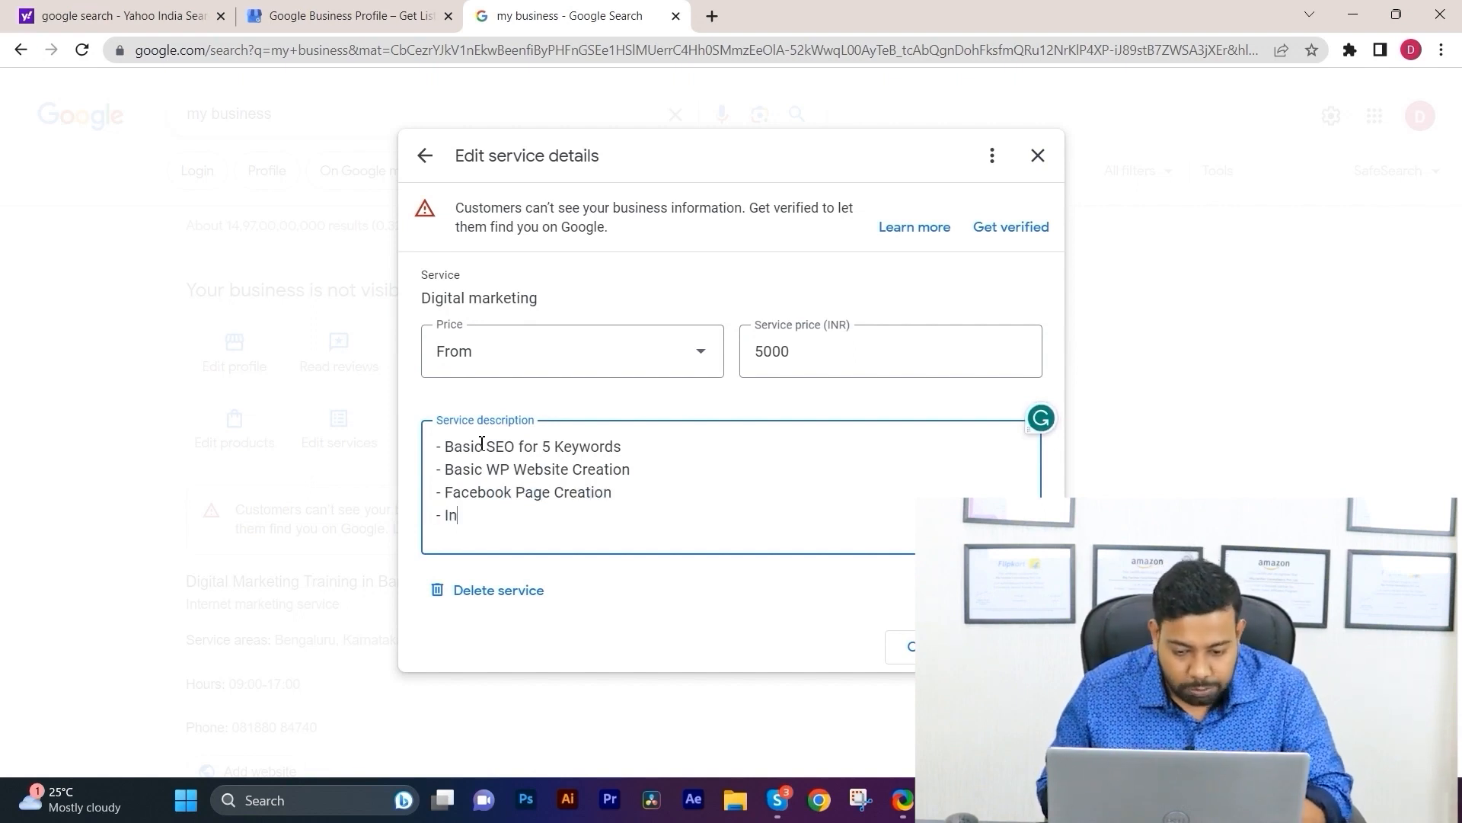
pyautogui.write('stagram Pro')
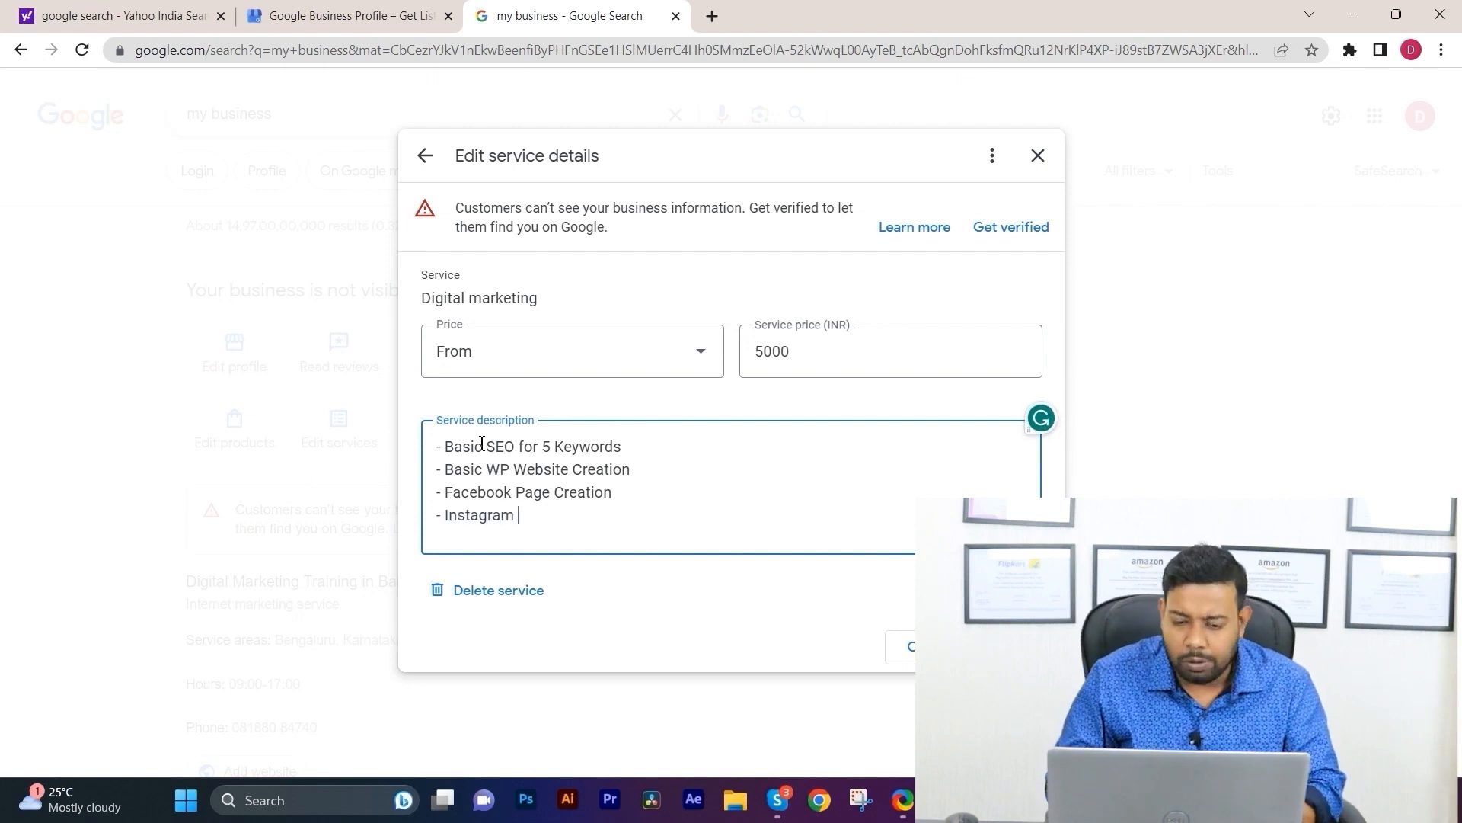
pyautogui.write('file Creation')
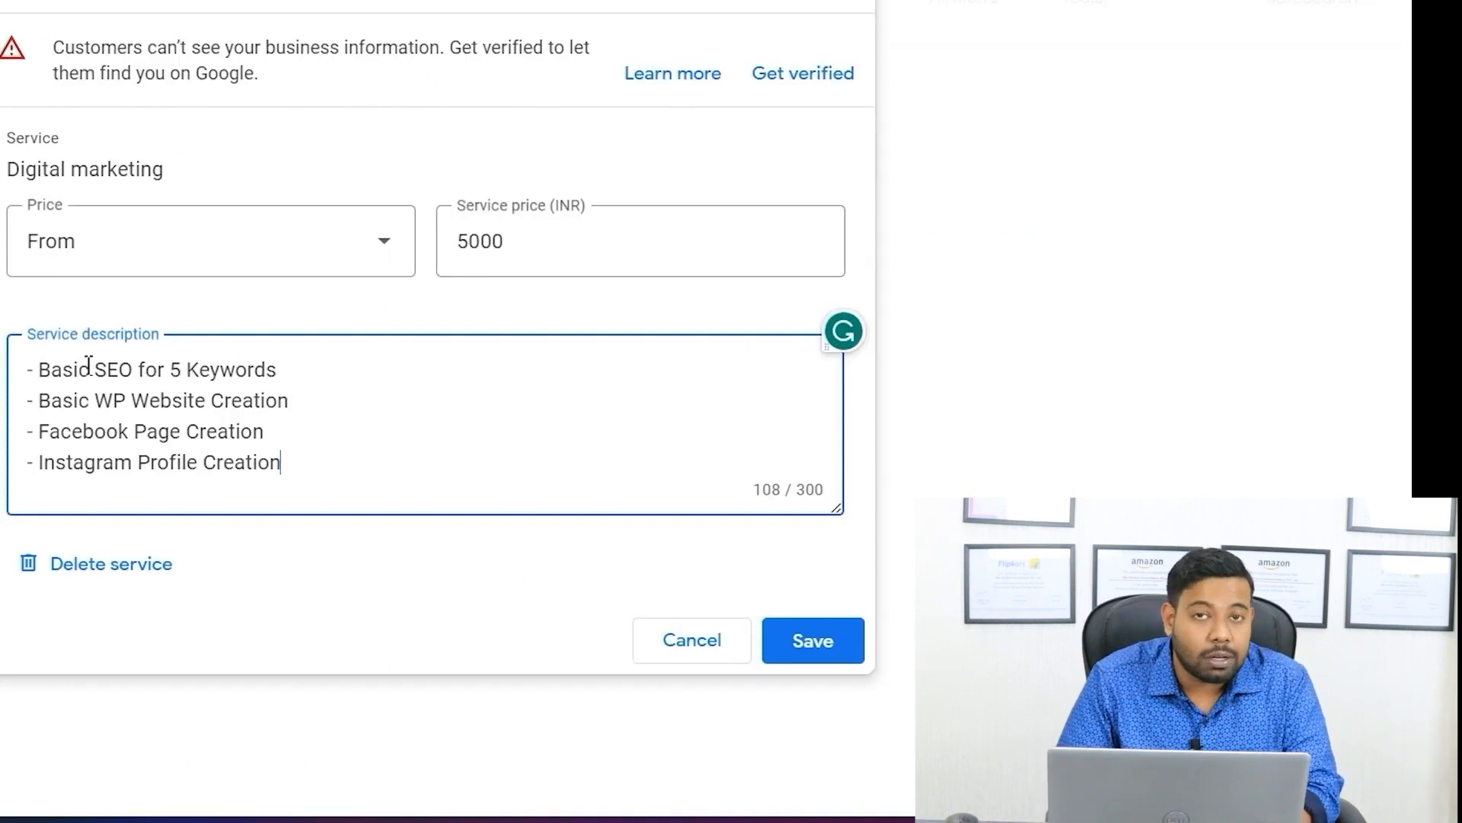
pyautogui.moveTo(841, 508); pyautogui.dragTo(835, 545)
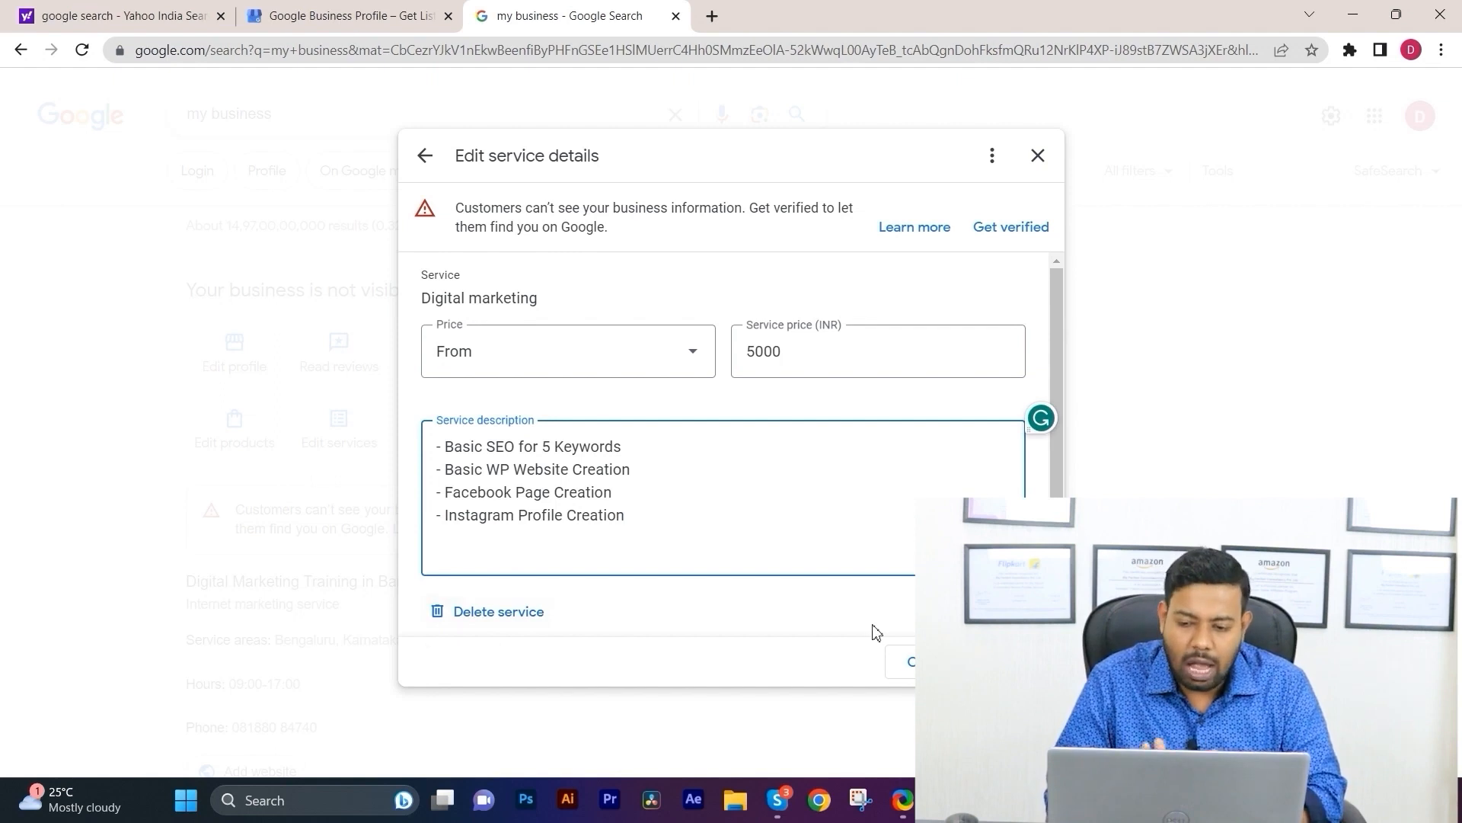
# Step: Save the Digital marketing details, close Services, and scroll the business information editor to More
pyautogui.click(990, 661)
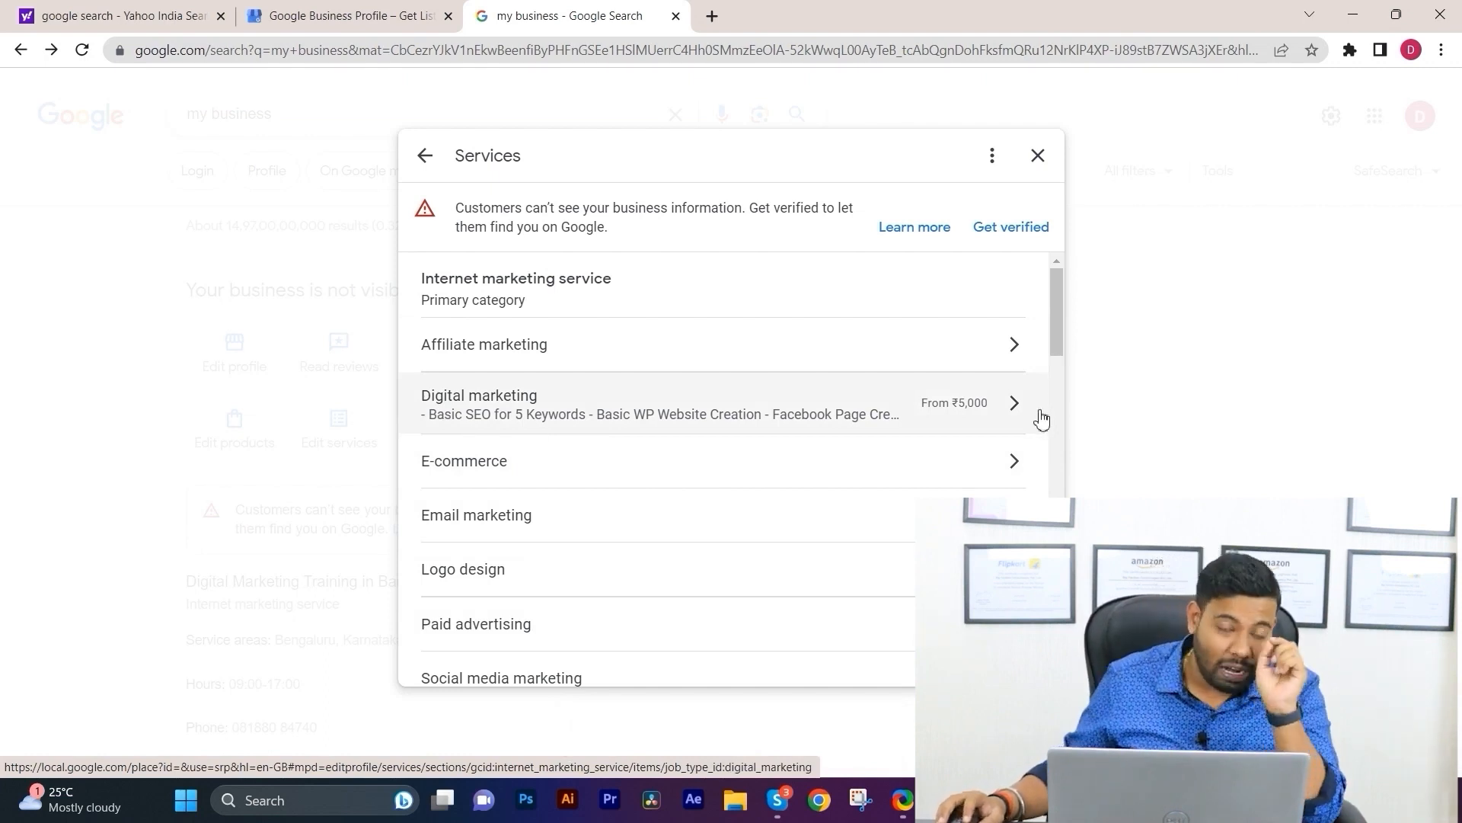
pyautogui.click(228, 319)
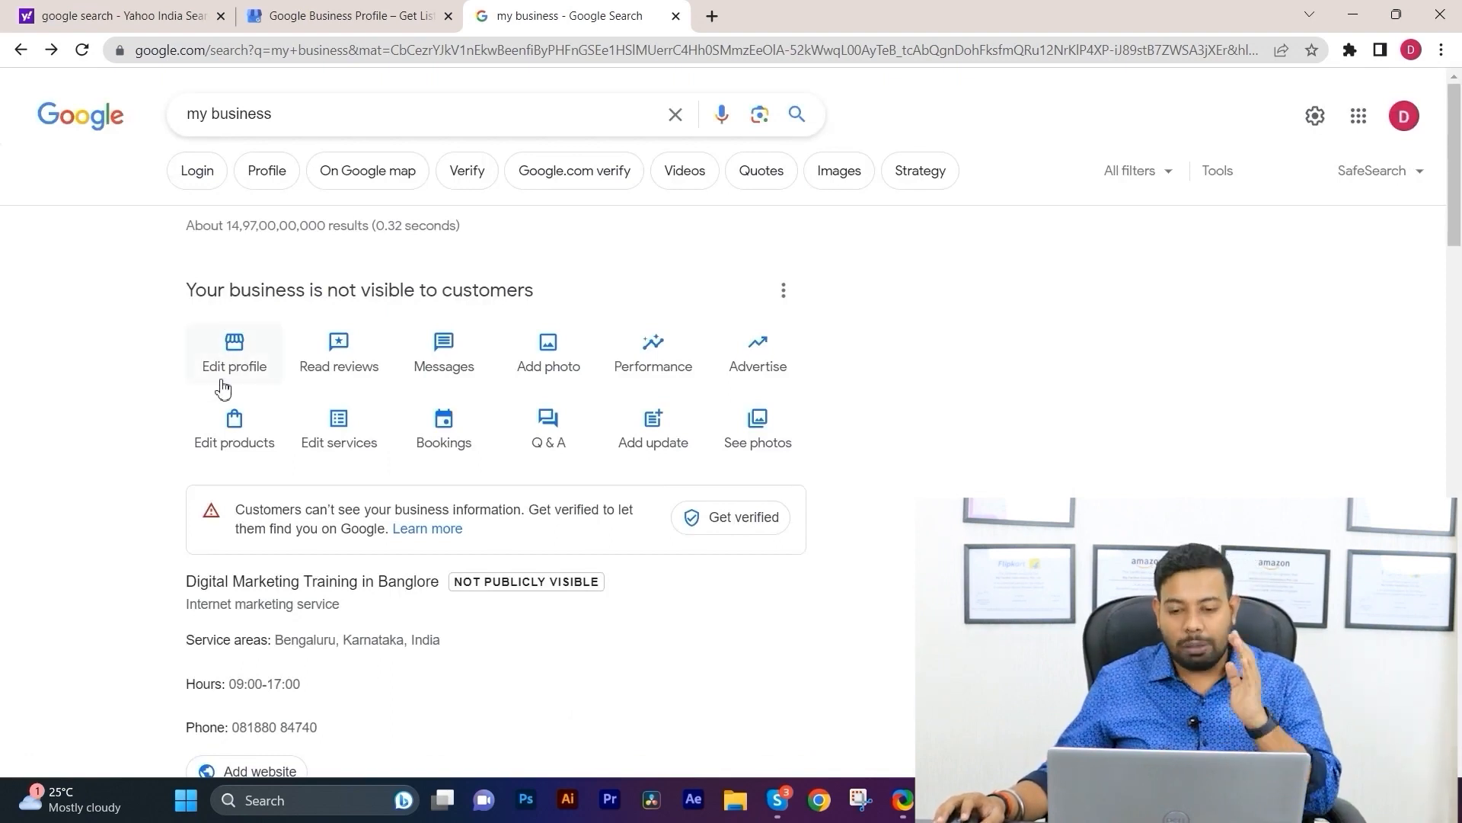
pyautogui.click(240, 372)
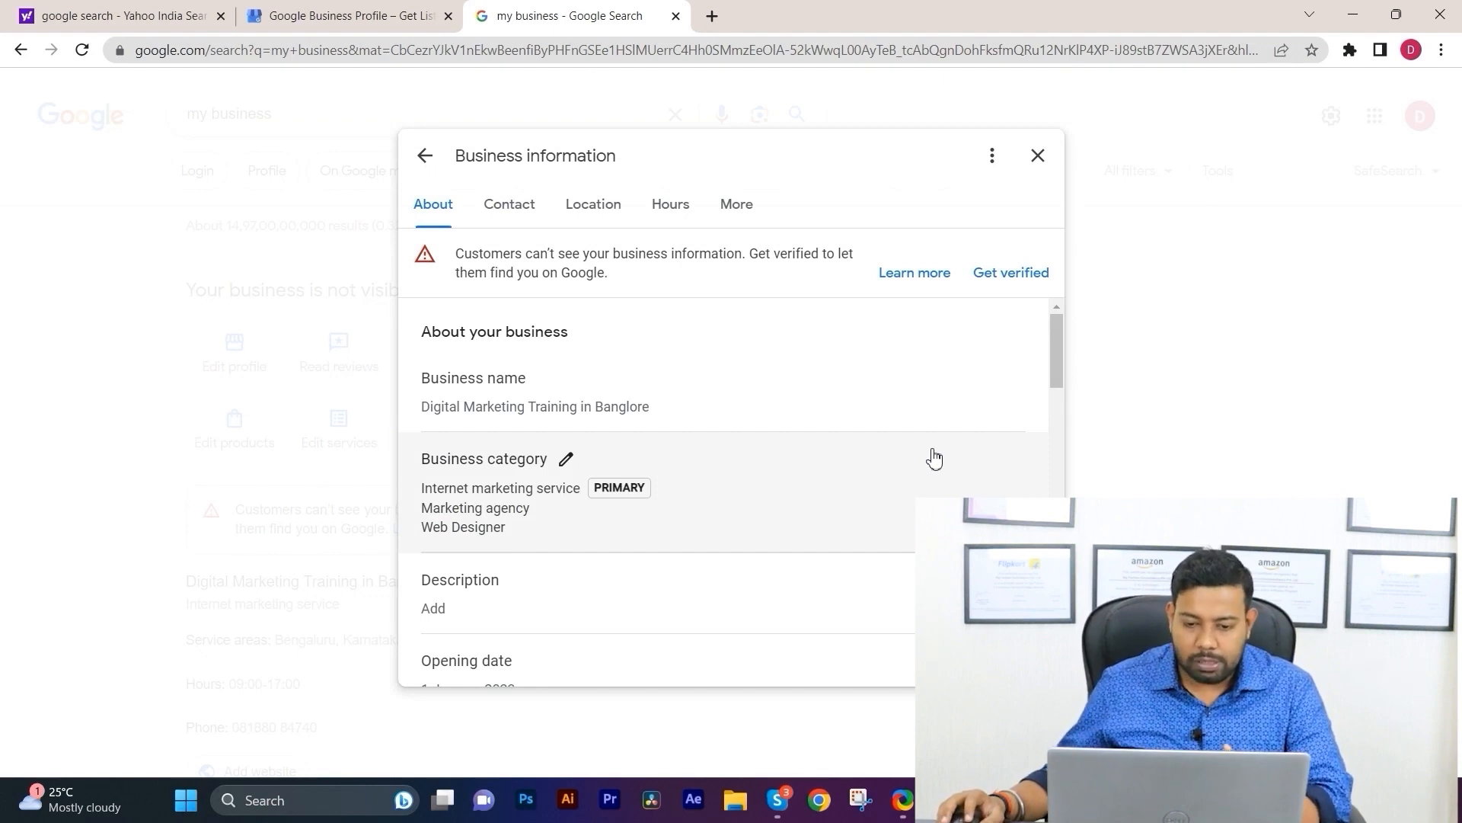
pyautogui.scroll(-8, 934, 459)
pyautogui.scroll(-10, 933, 464)
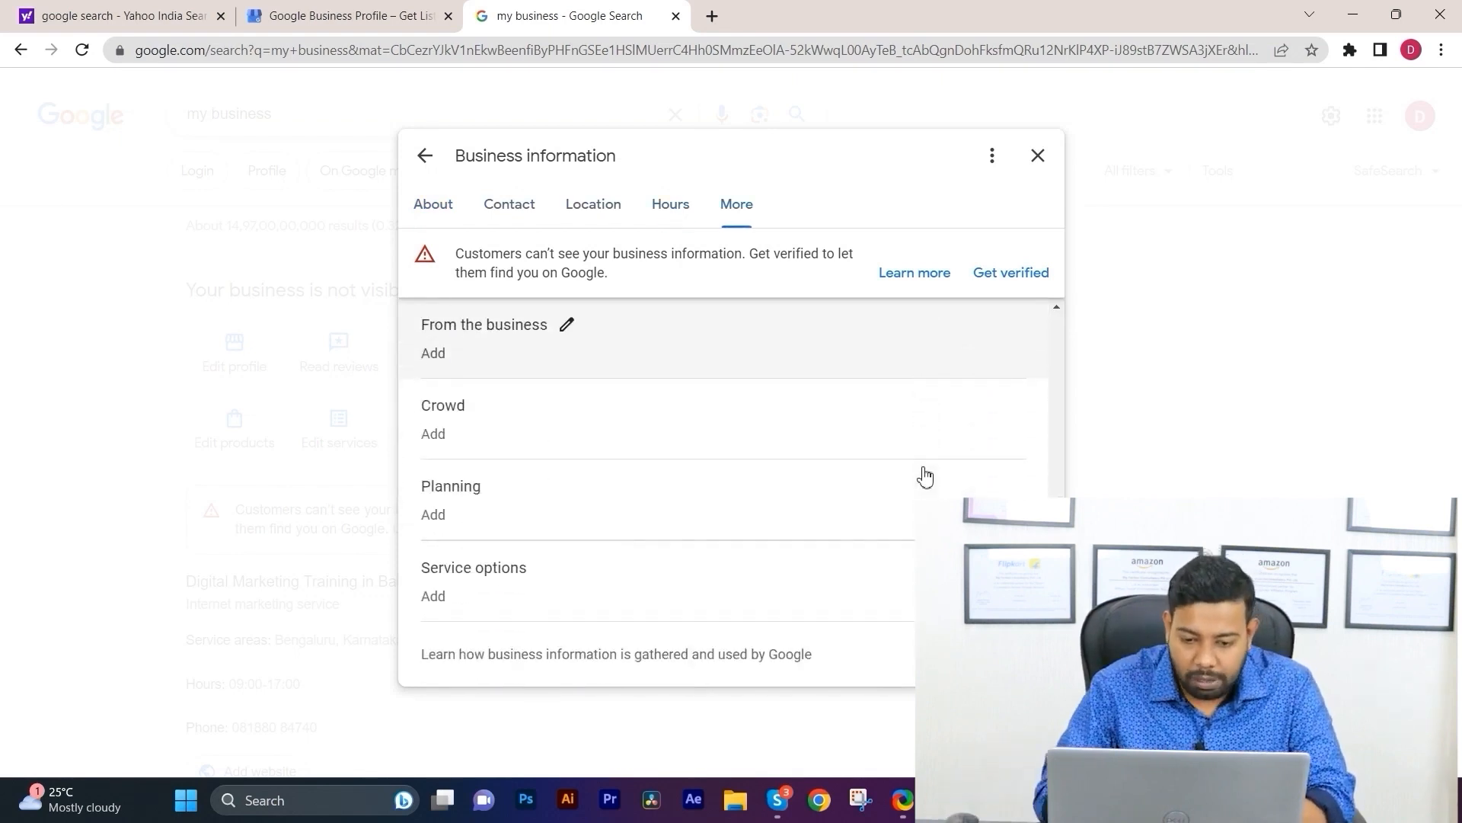
# Step: Search Google for 'Big faction' in a new tab
pyautogui.hotkey('ctrl', 't')
pyautogui.click(532, 353)
pyautogui.write('Big')
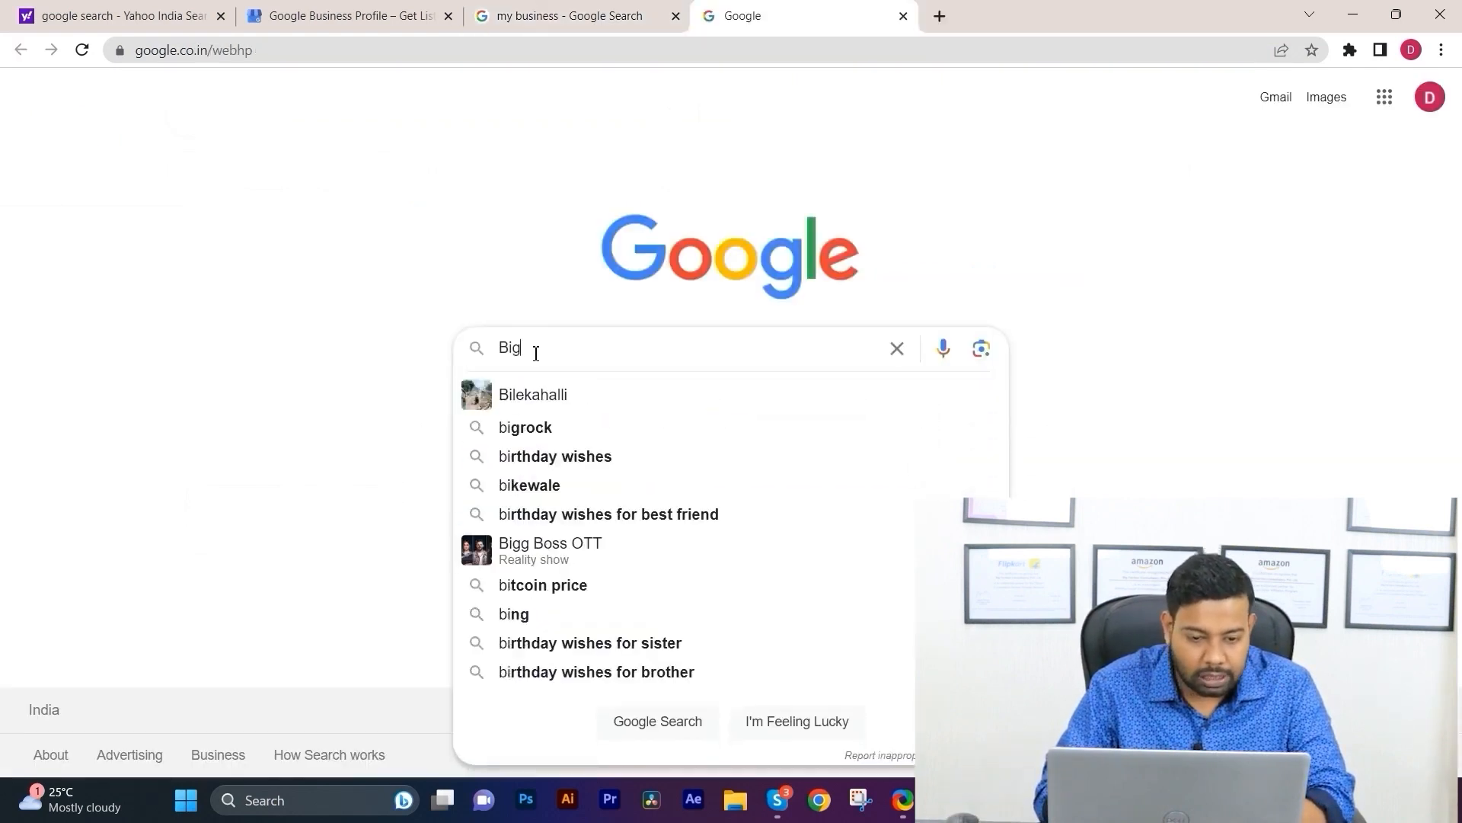
pyautogui.write(' faction')
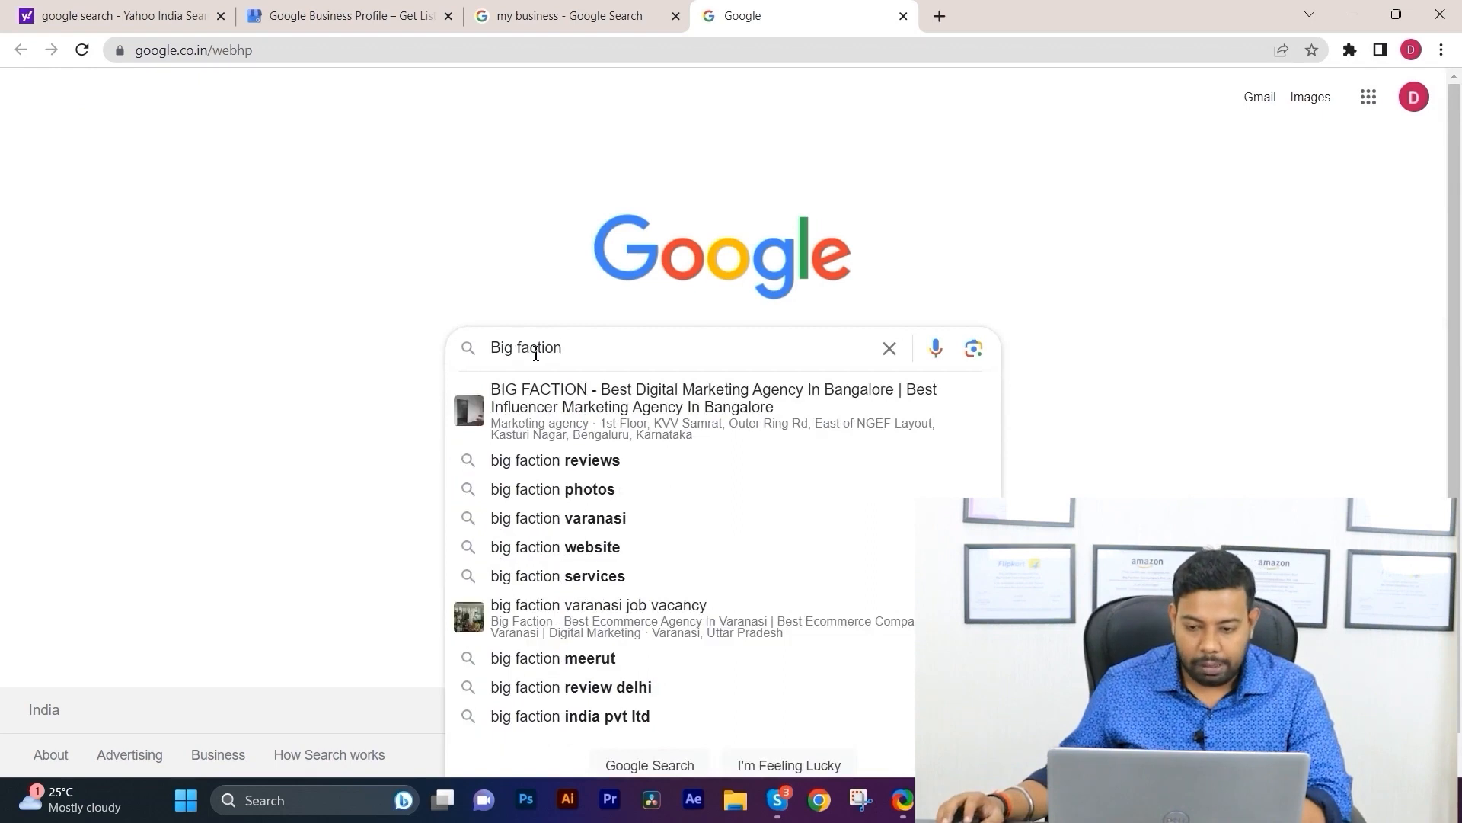
pyautogui.press('Return')
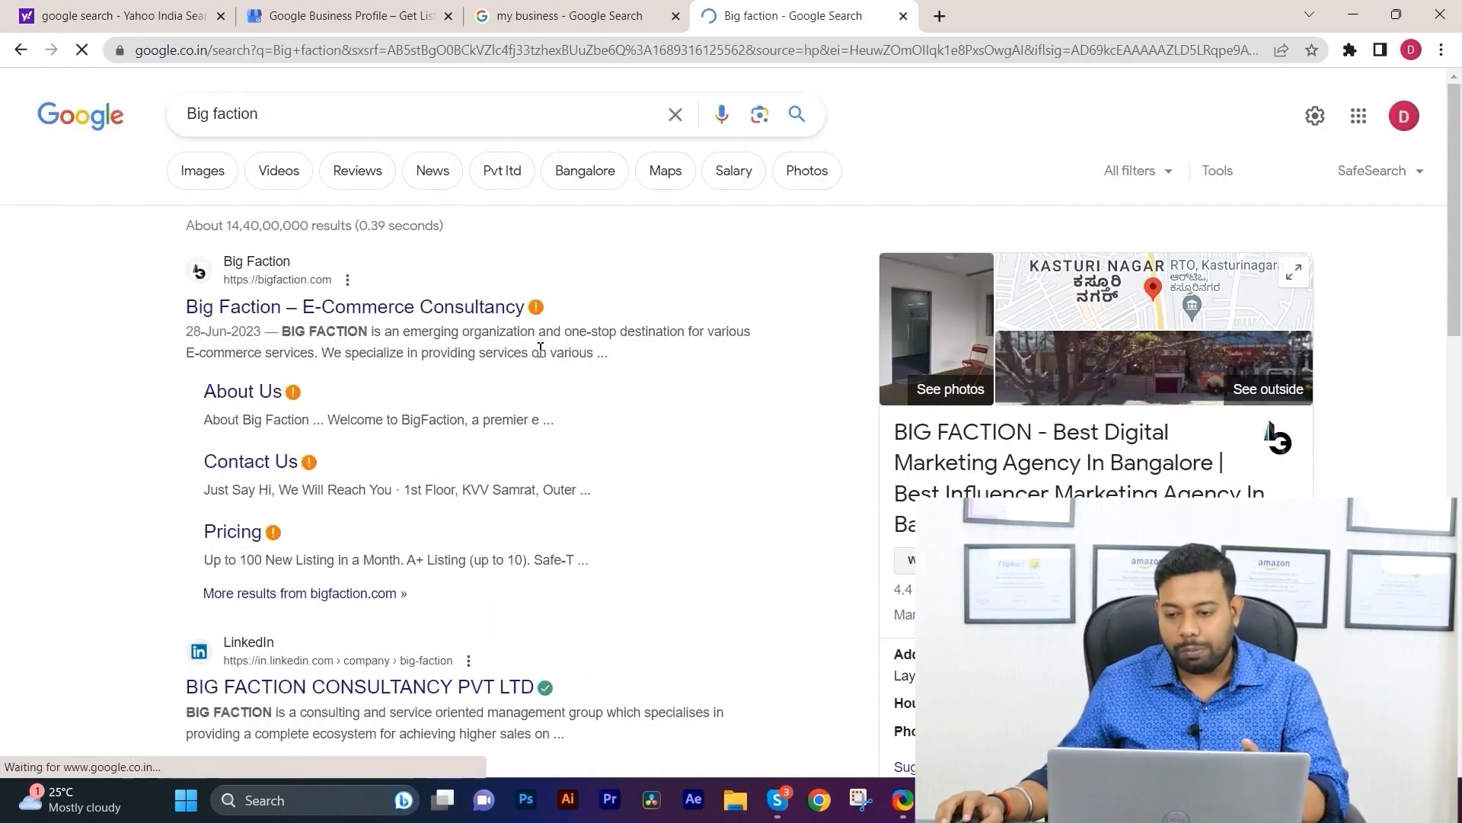
# Step: Review the Big faction business listing, then start a new 'digital marketing ag' query
pyautogui.scroll(-2, 540, 350)
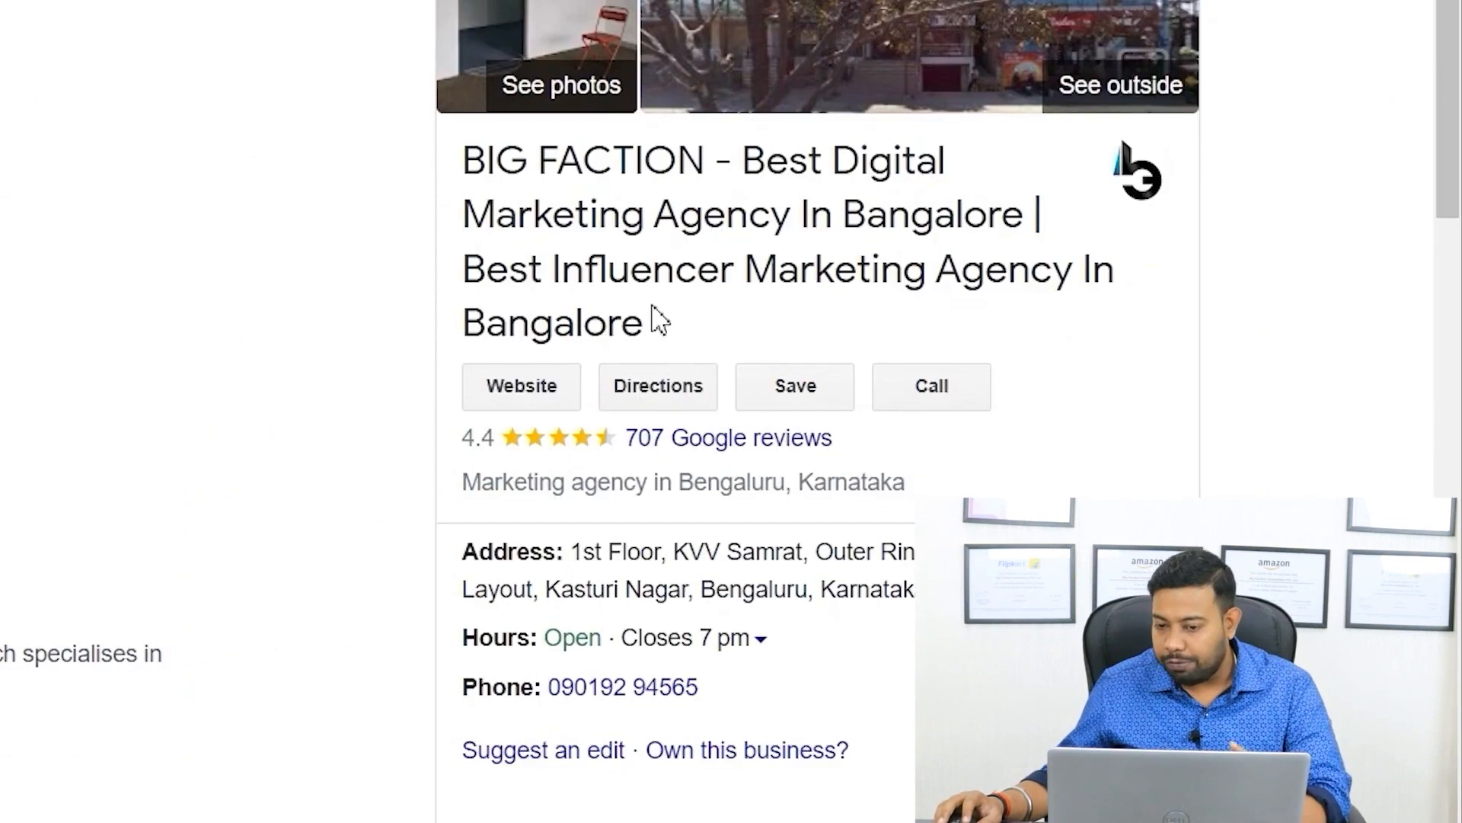
pyautogui.scroll(-2, 1082, 411)
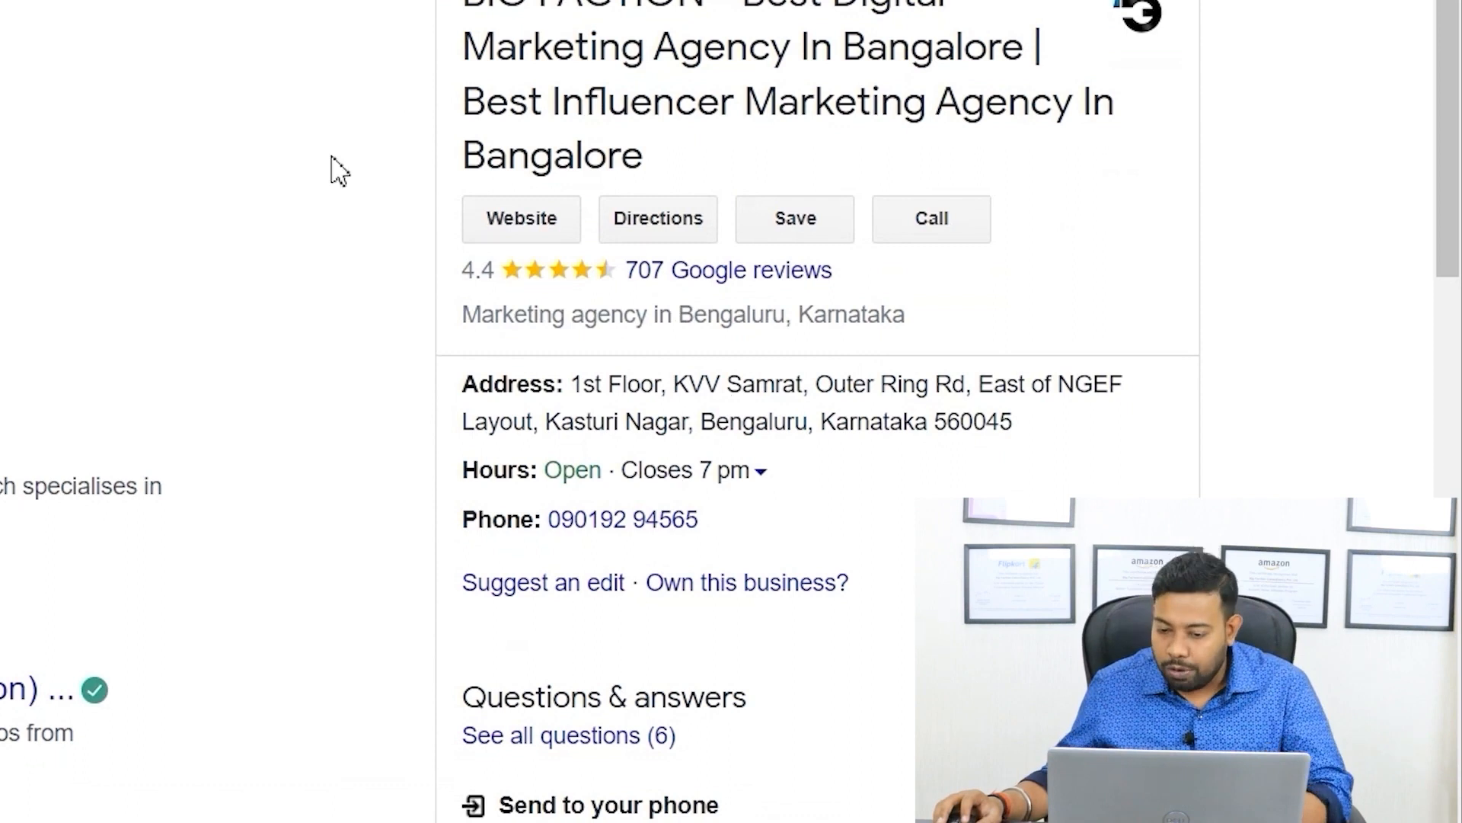
pyautogui.scroll(3, 339, 172)
pyautogui.scroll(3, 819, 304)
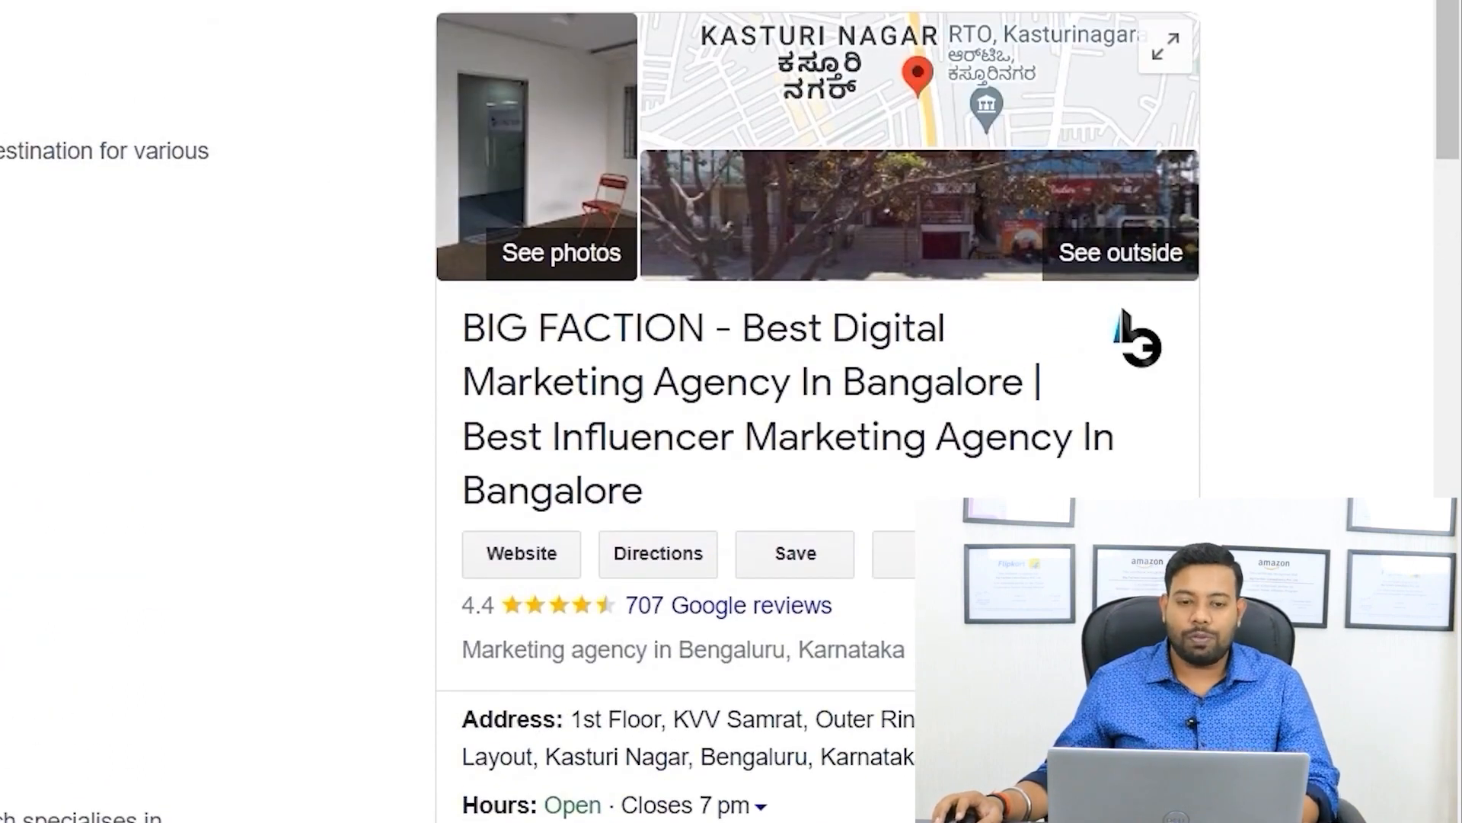
pyautogui.tripleClick(268, 128)
pyautogui.write('d')
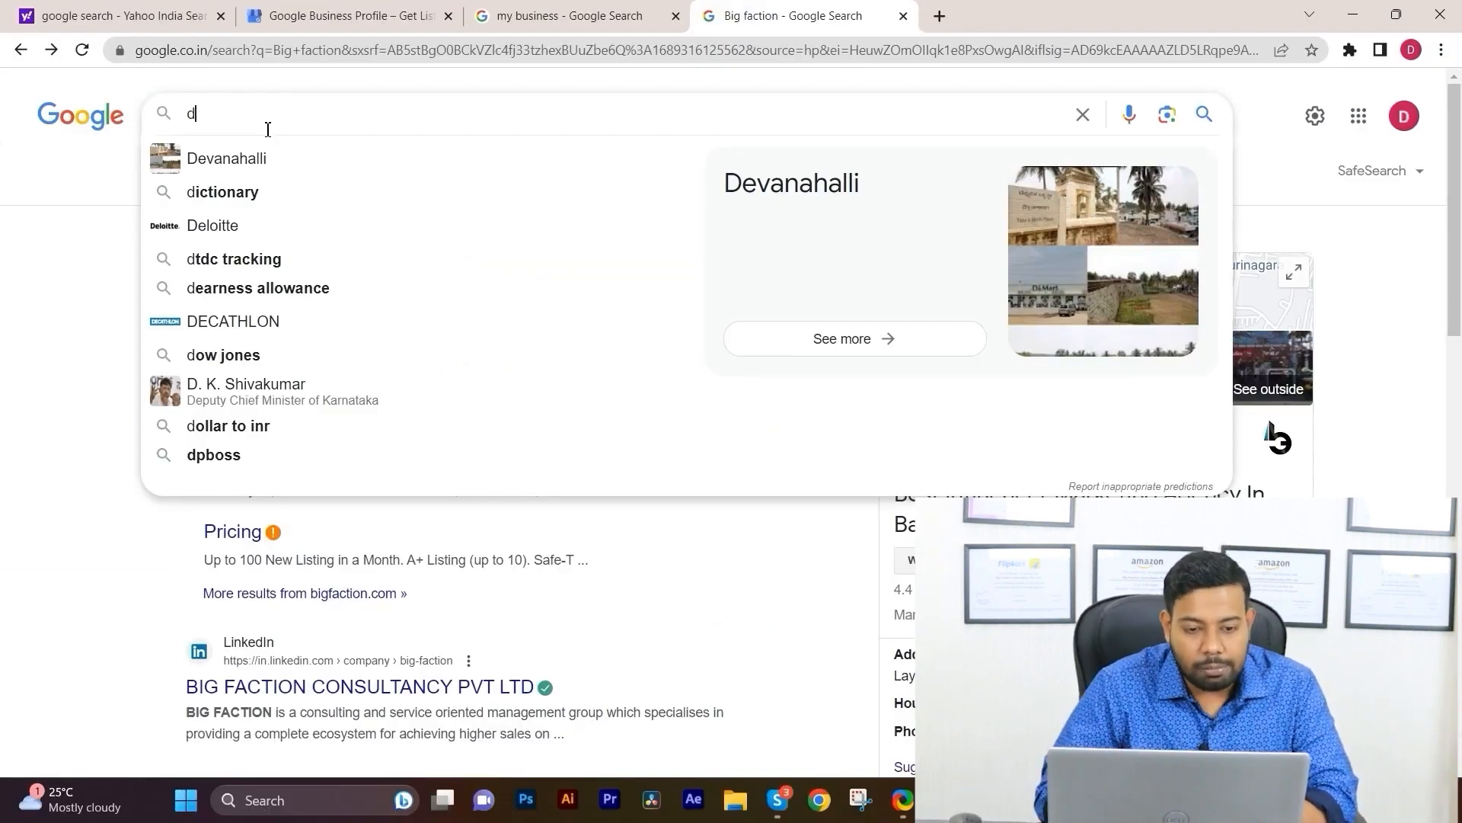
pyautogui.write('igi')
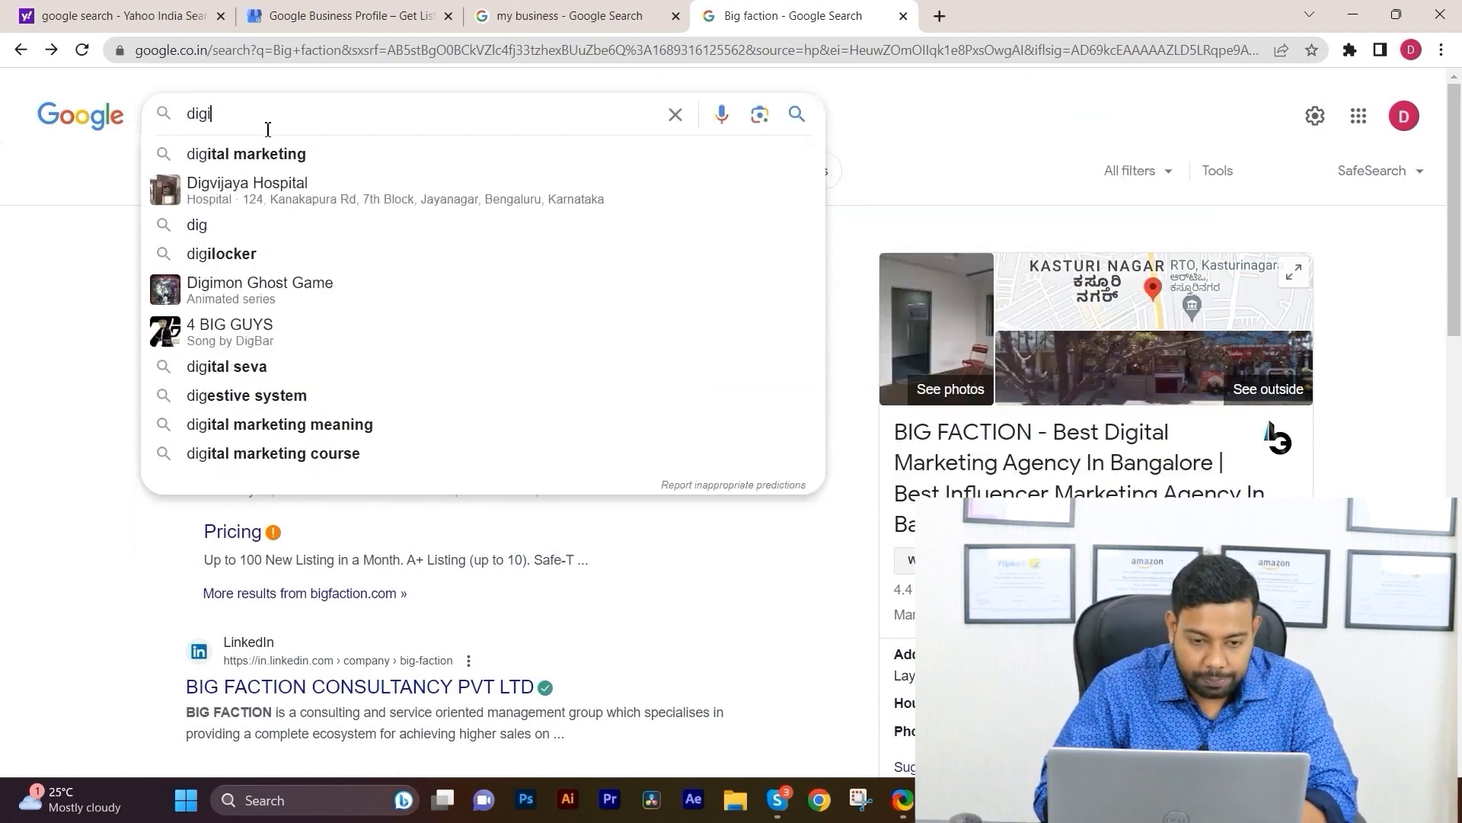
pyautogui.write('tal marketing a')
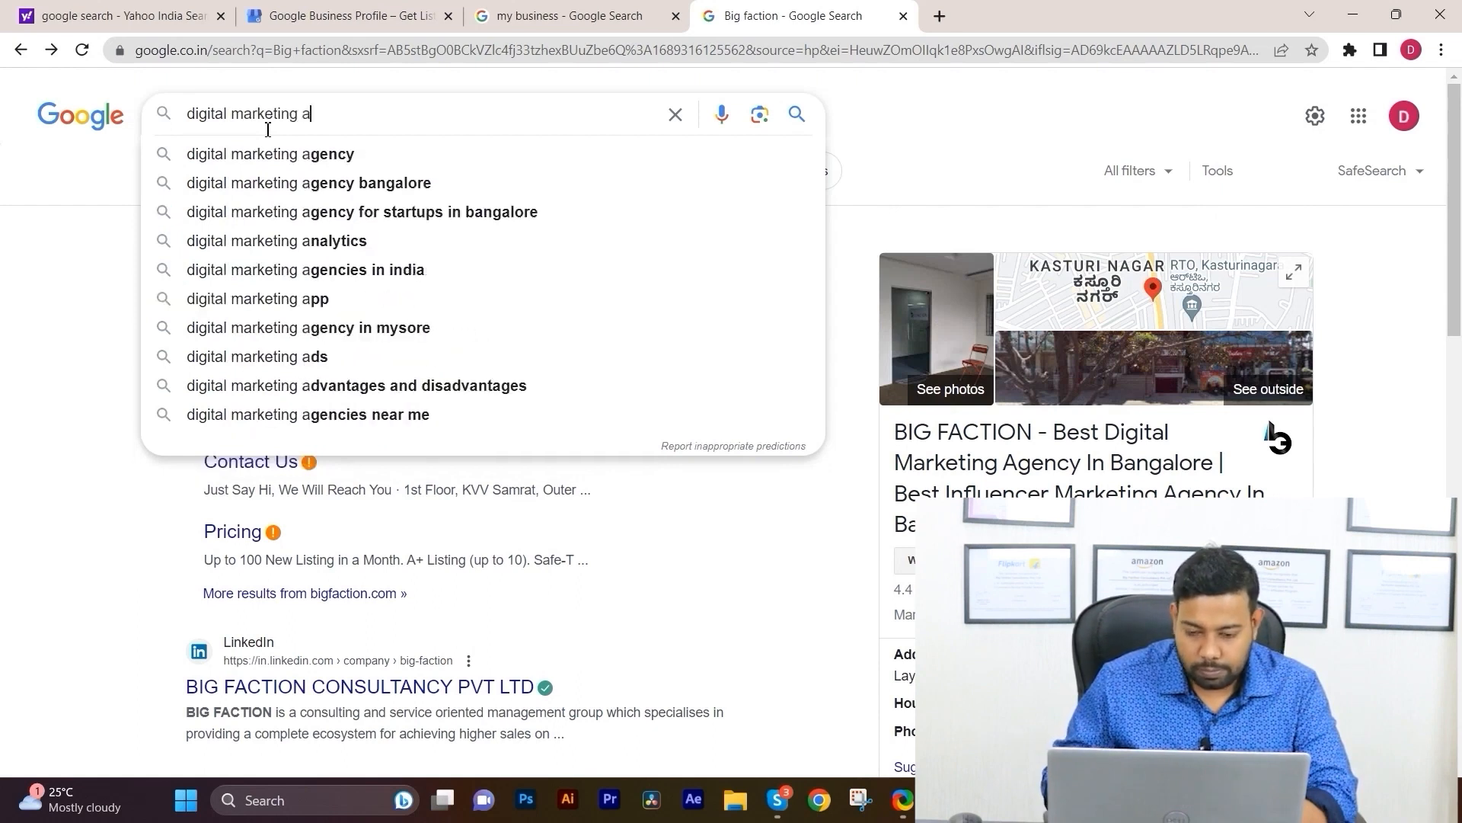
pyautogui.write('g')
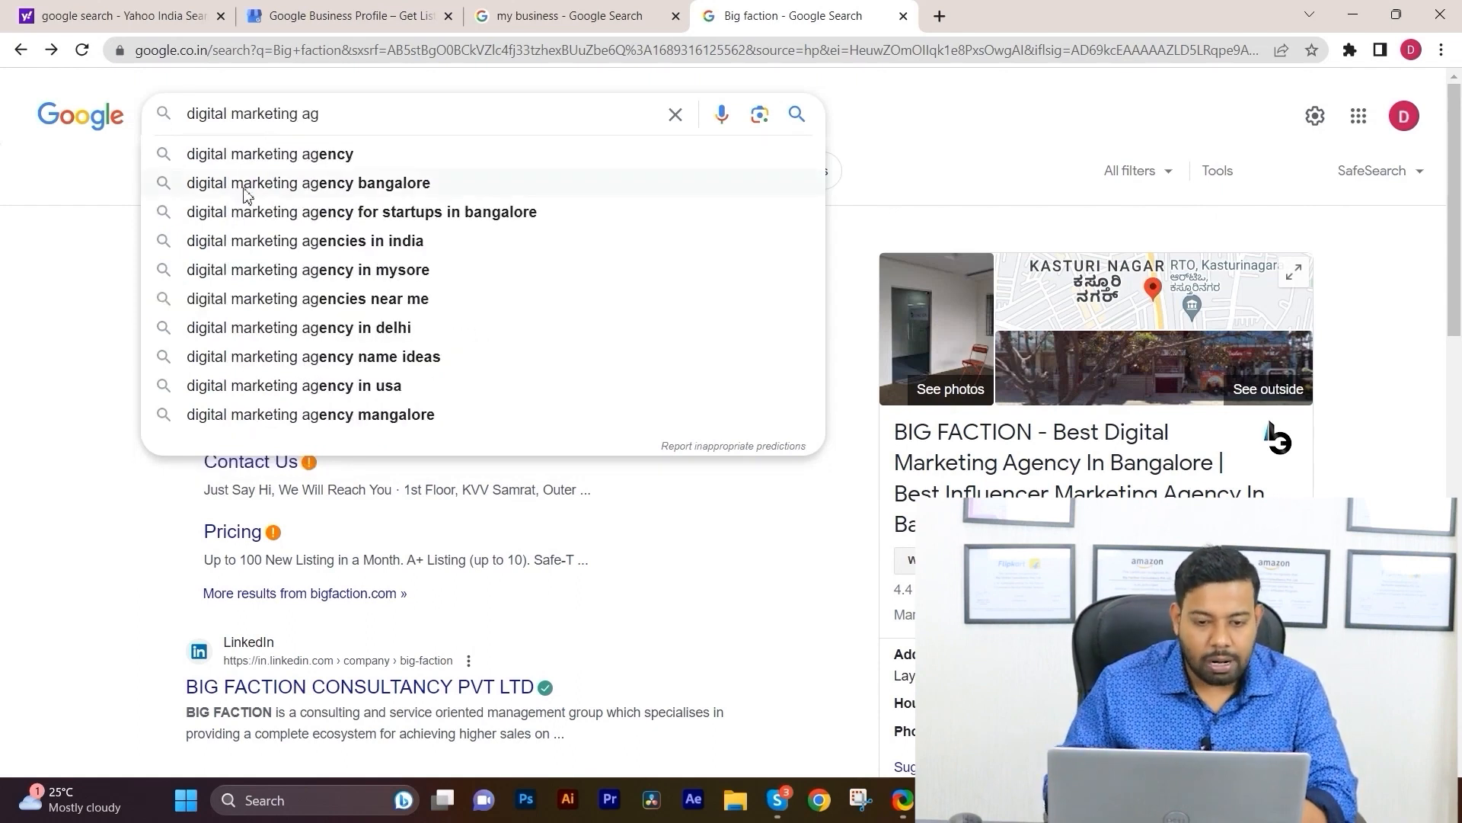
# Step: Search 'digital marketing agency bangalore', view BIG FACTION's details, then reopen the business information editor
pyautogui.click(368, 183)
pyautogui.scroll(-2, 168, 415)
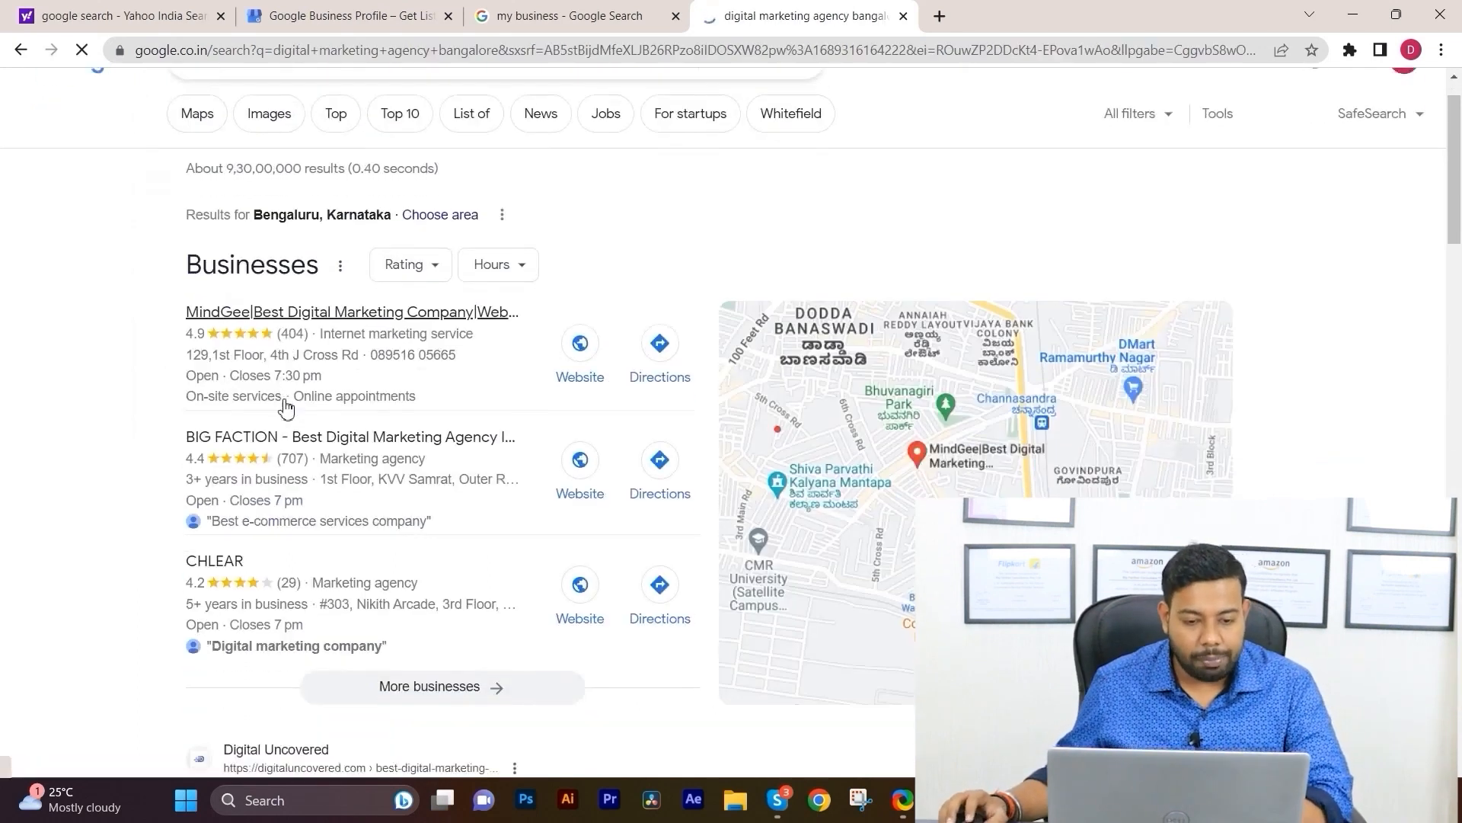
pyautogui.click(348, 448)
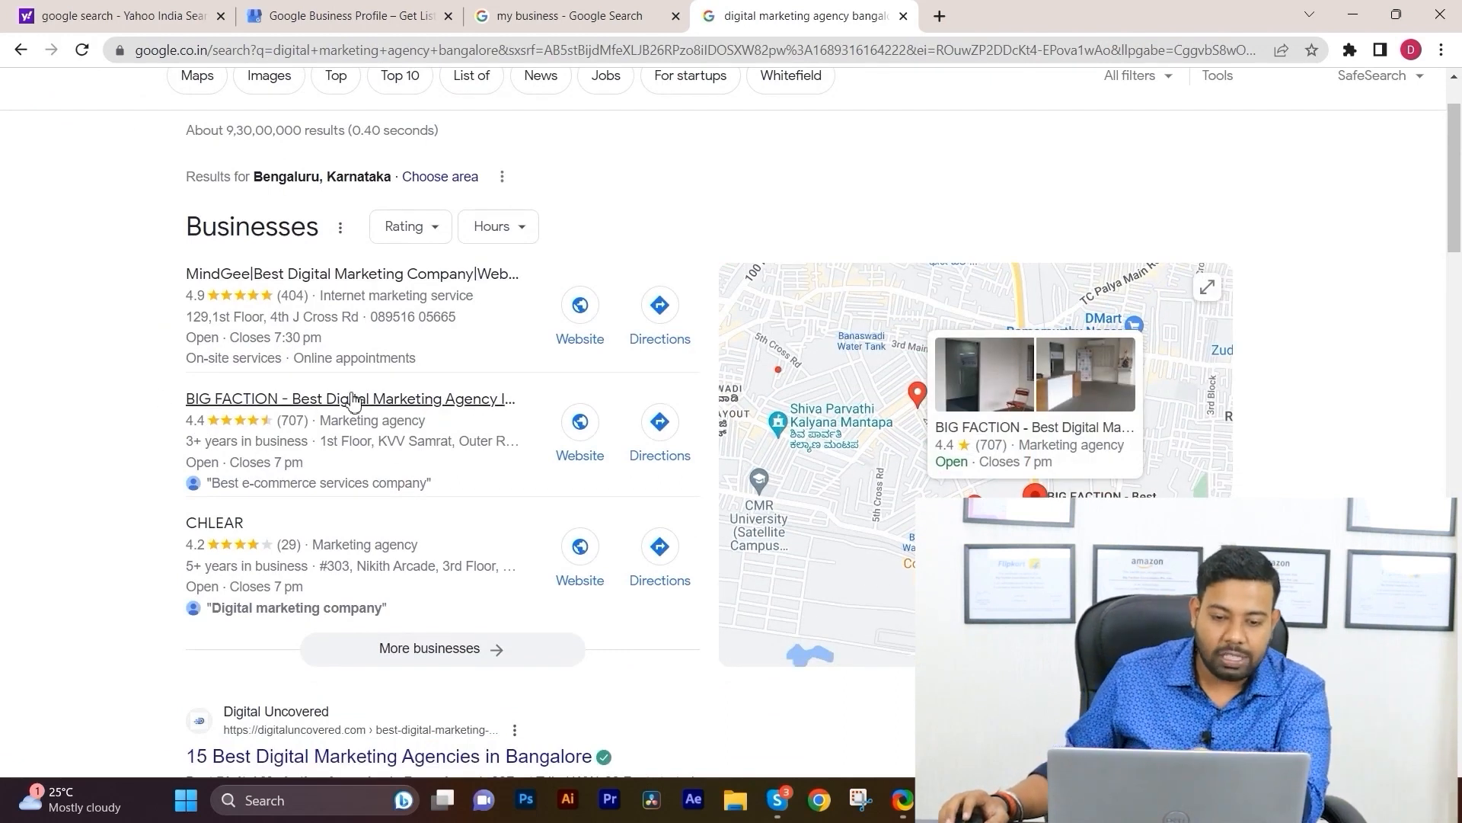
pyautogui.click(353, 401)
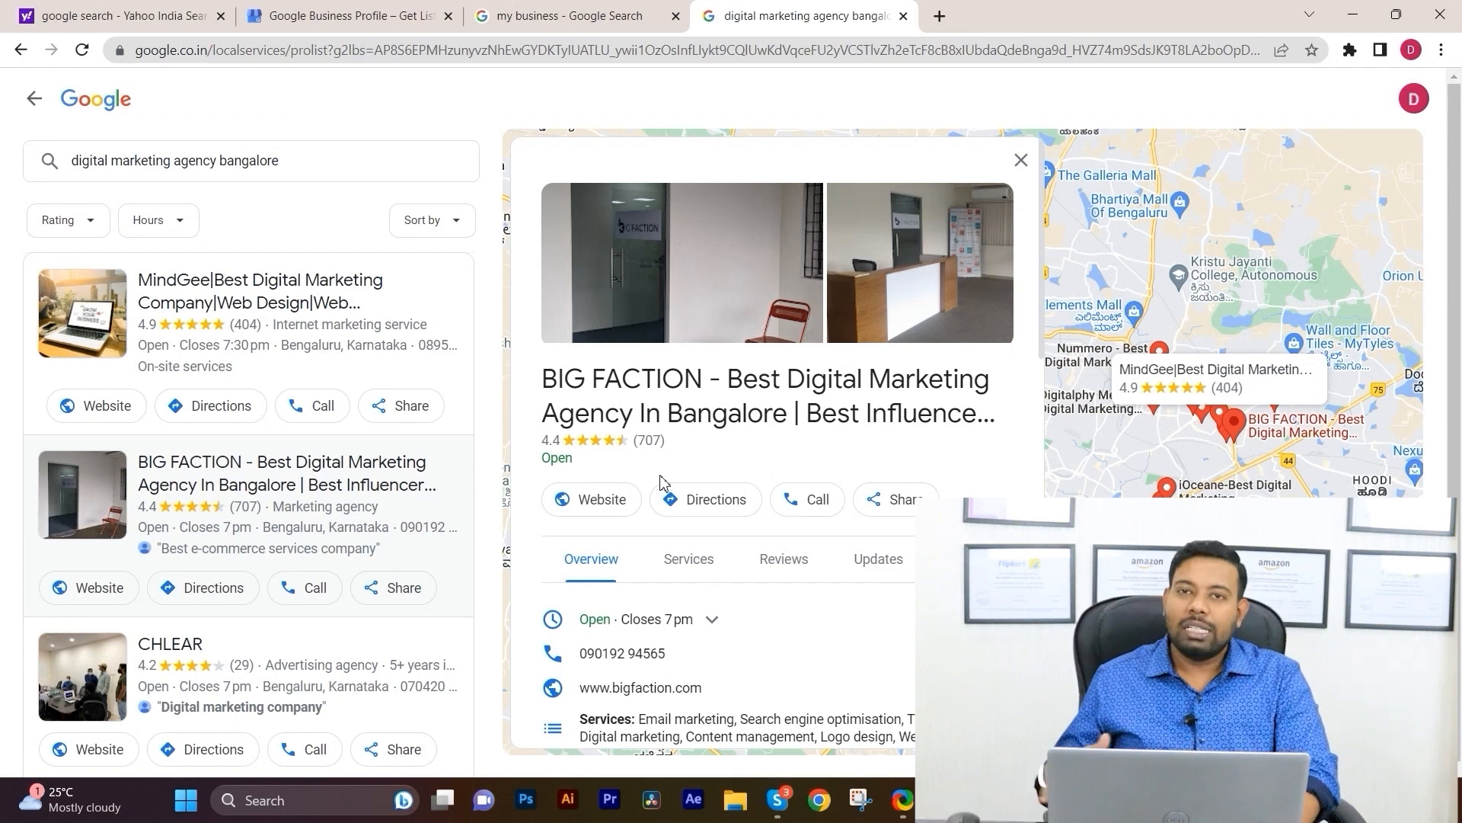
pyautogui.scroll(-1, 765, 587)
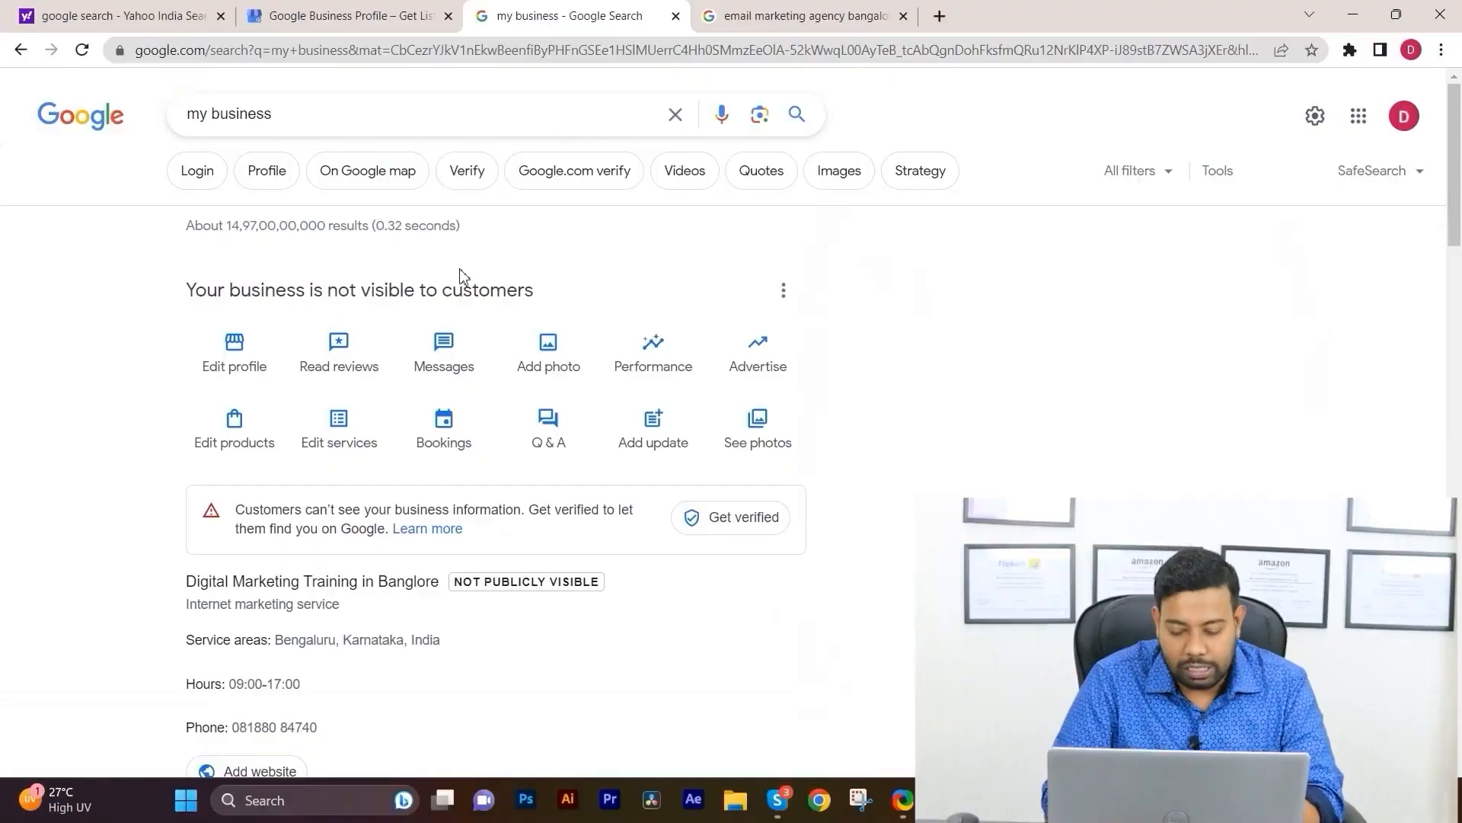
pyautogui.click(230, 362)
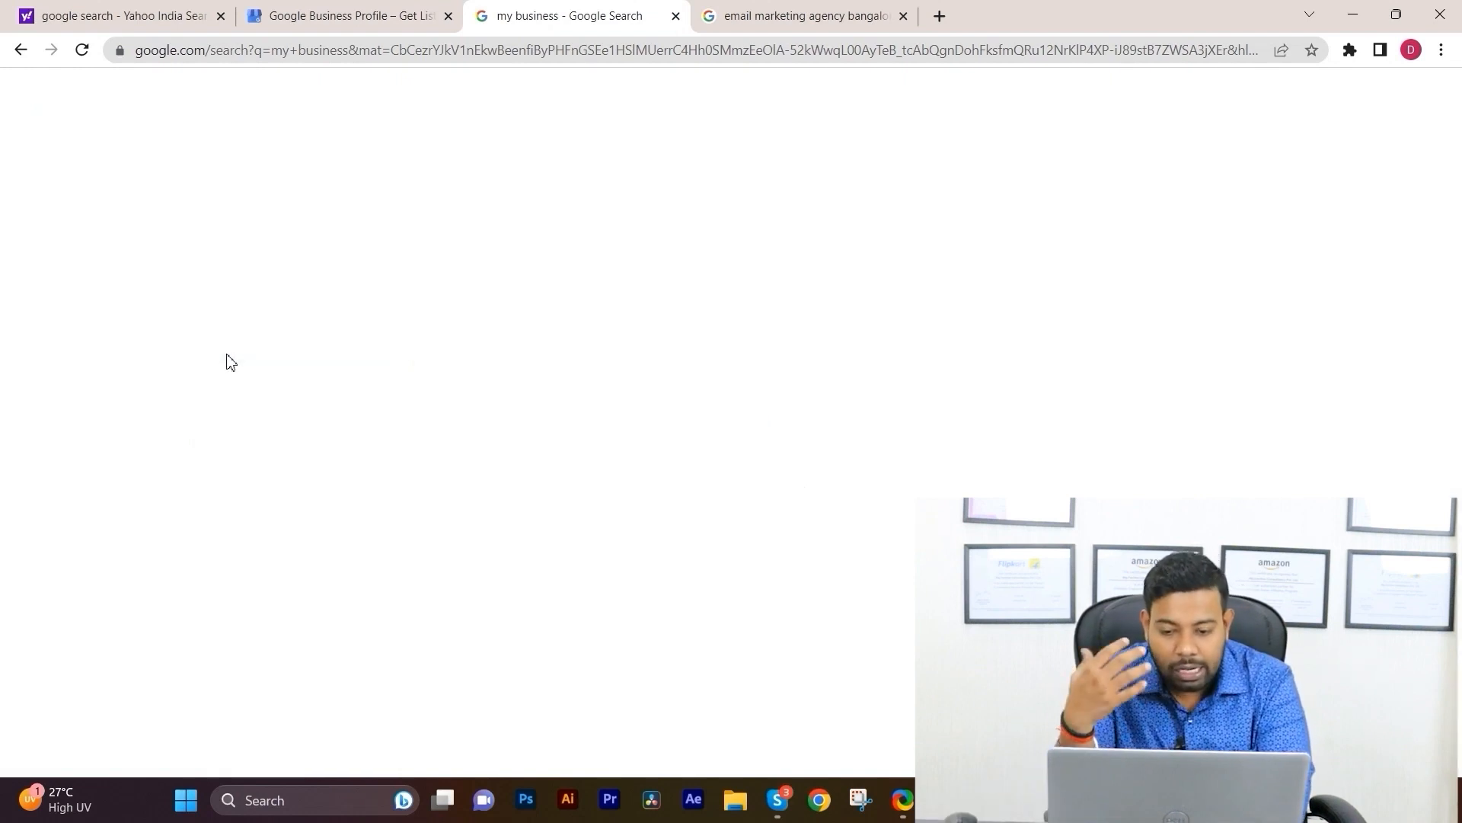
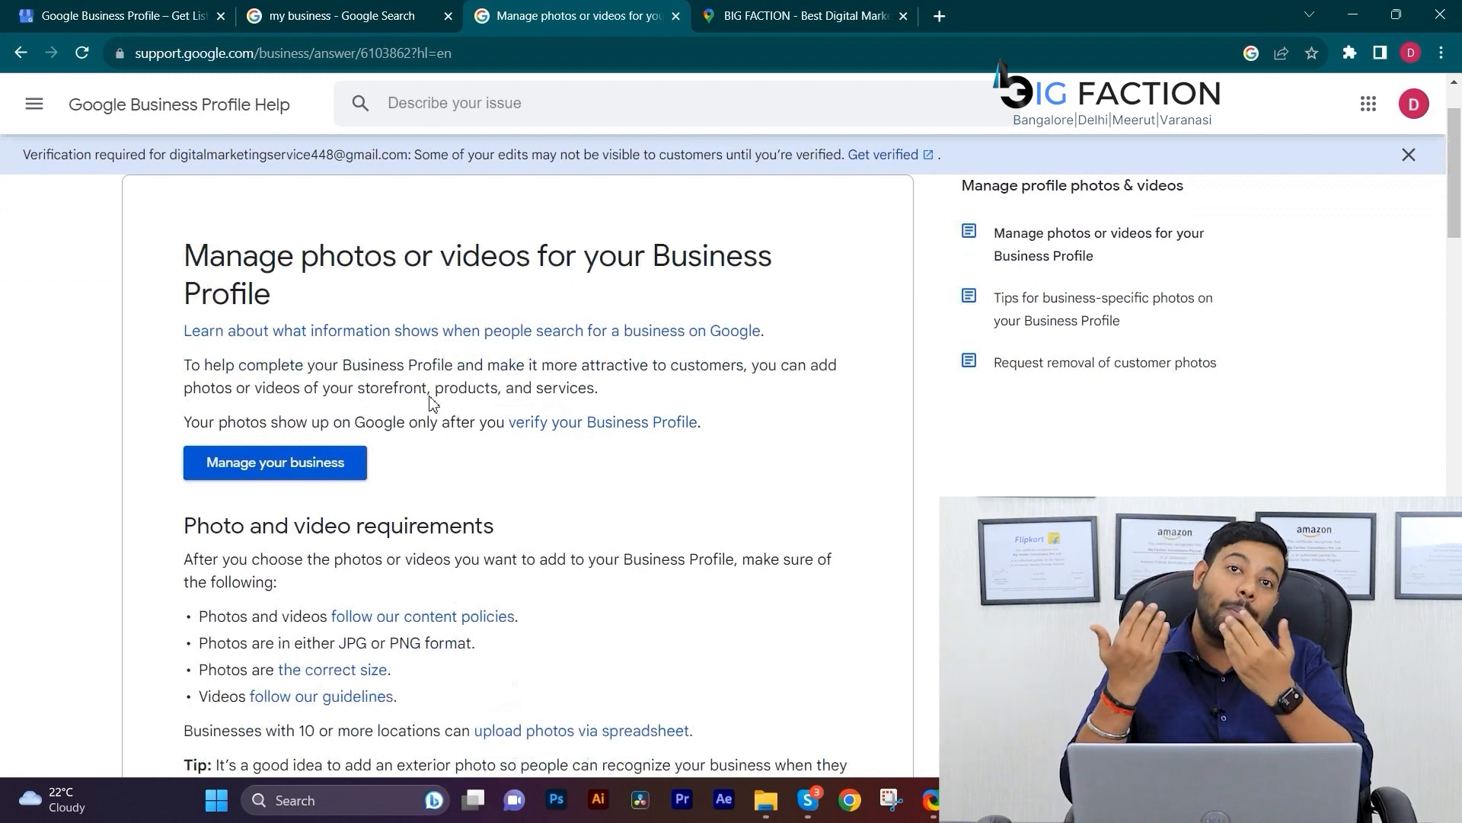
pyautogui.scroll(-10, 433, 402)
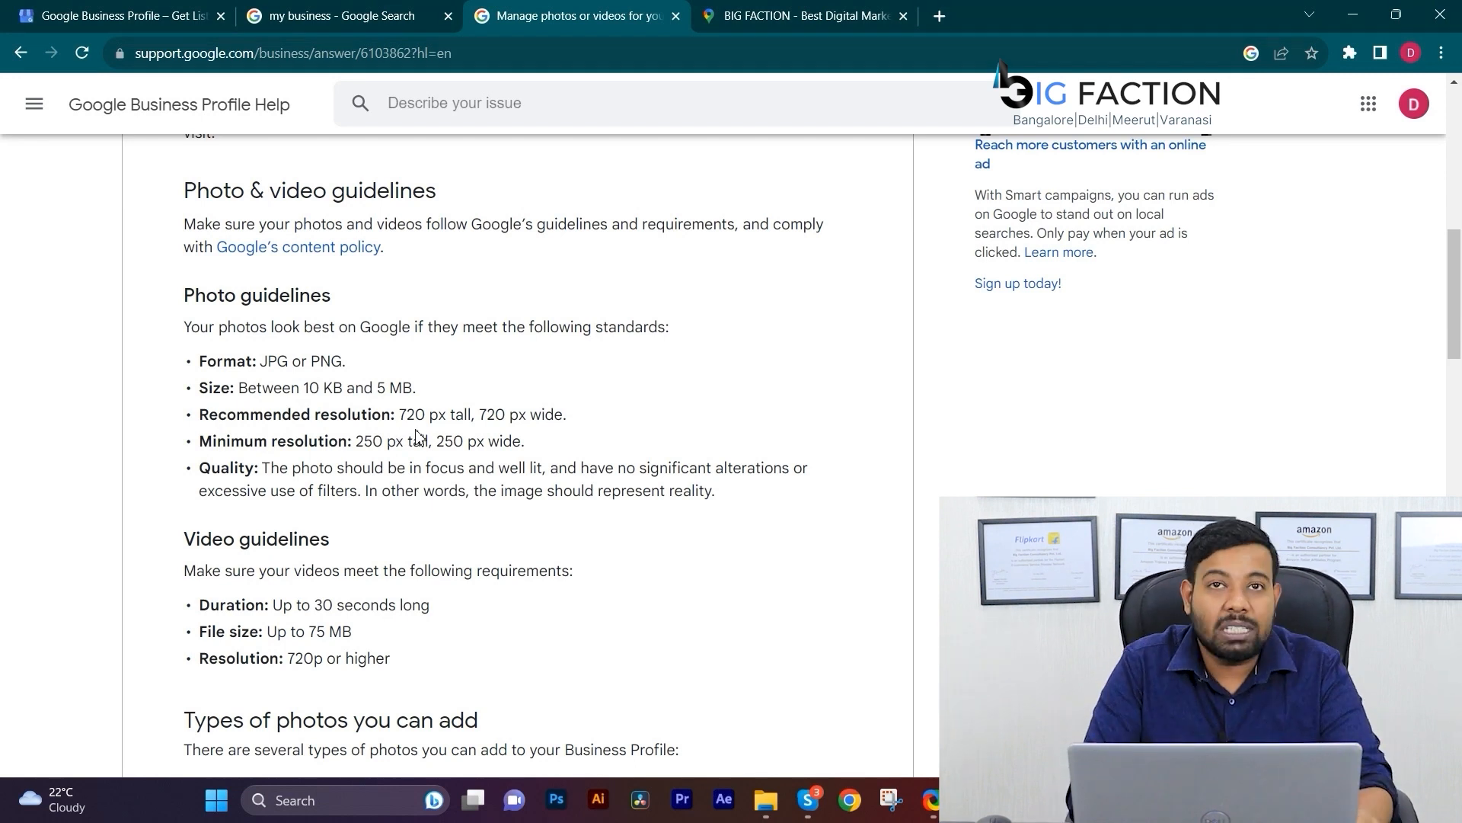
pyautogui.scroll(-1, 545, 419)
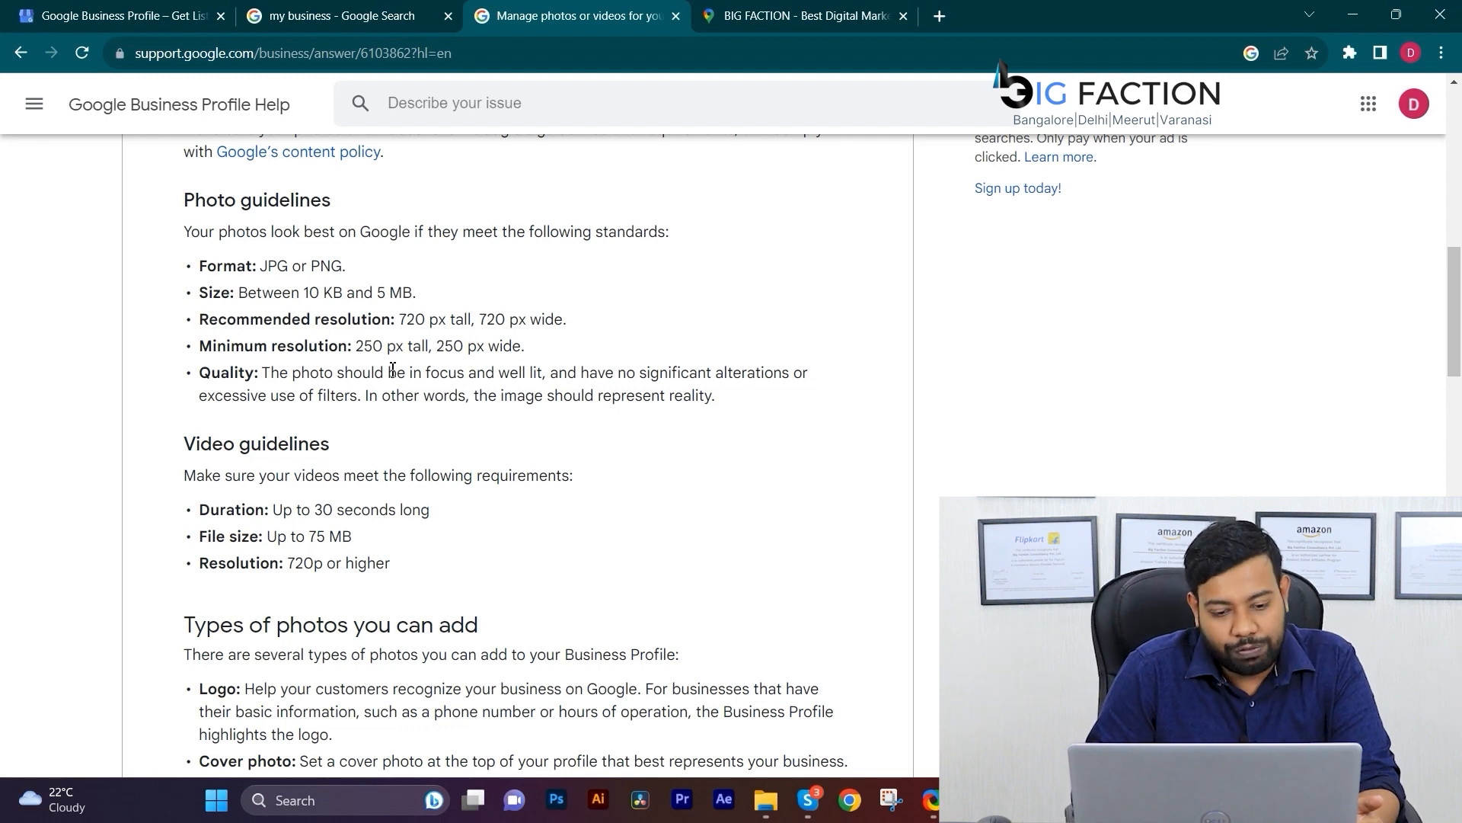
pyautogui.scroll(-1, 393, 368)
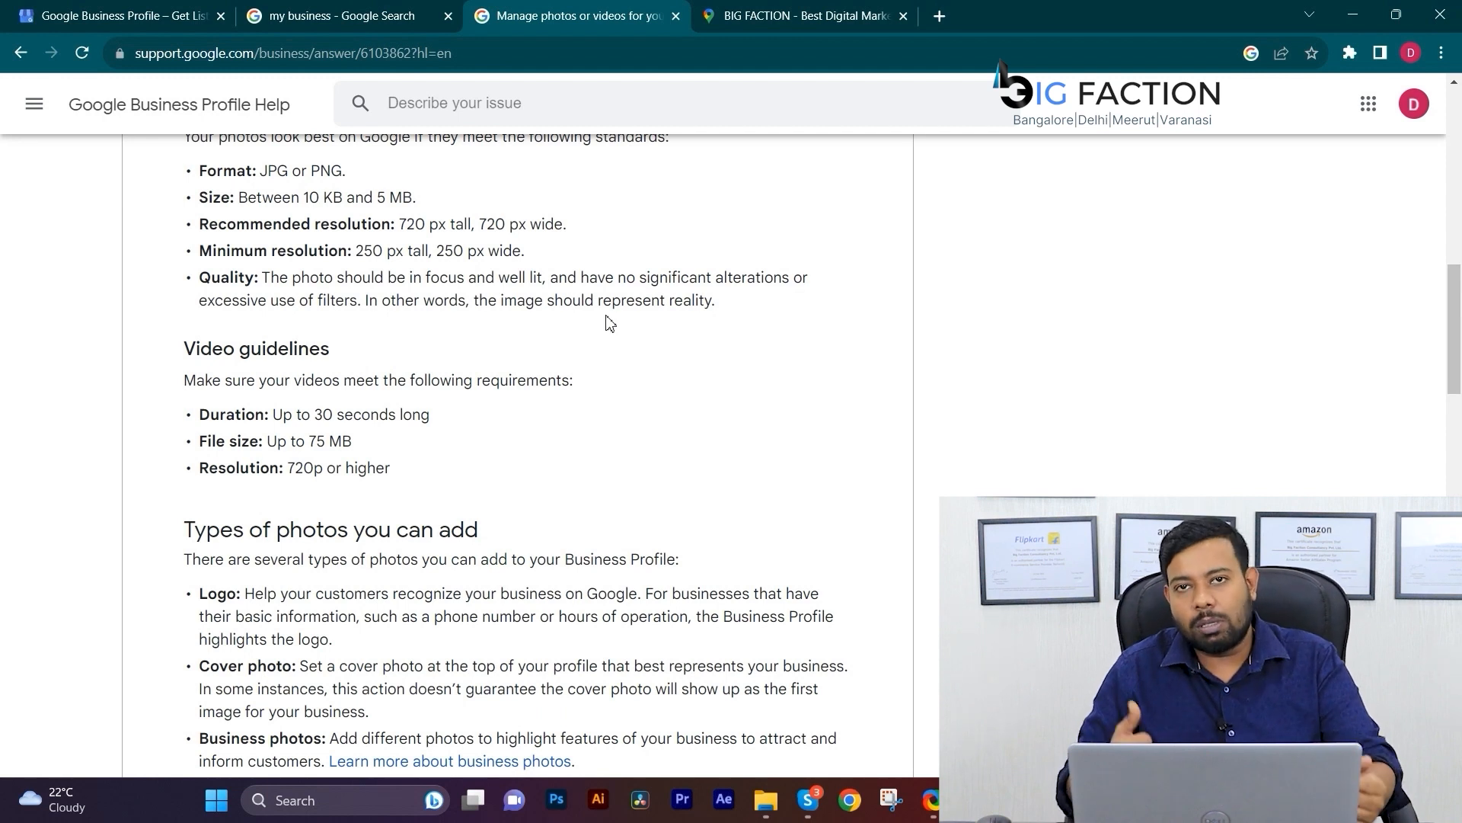
# Step: Skim the 'Types of photos you can add' and 'Add photos' sections, then go back to the 'my business' search results
pyautogui.scroll(-1, 607, 320)
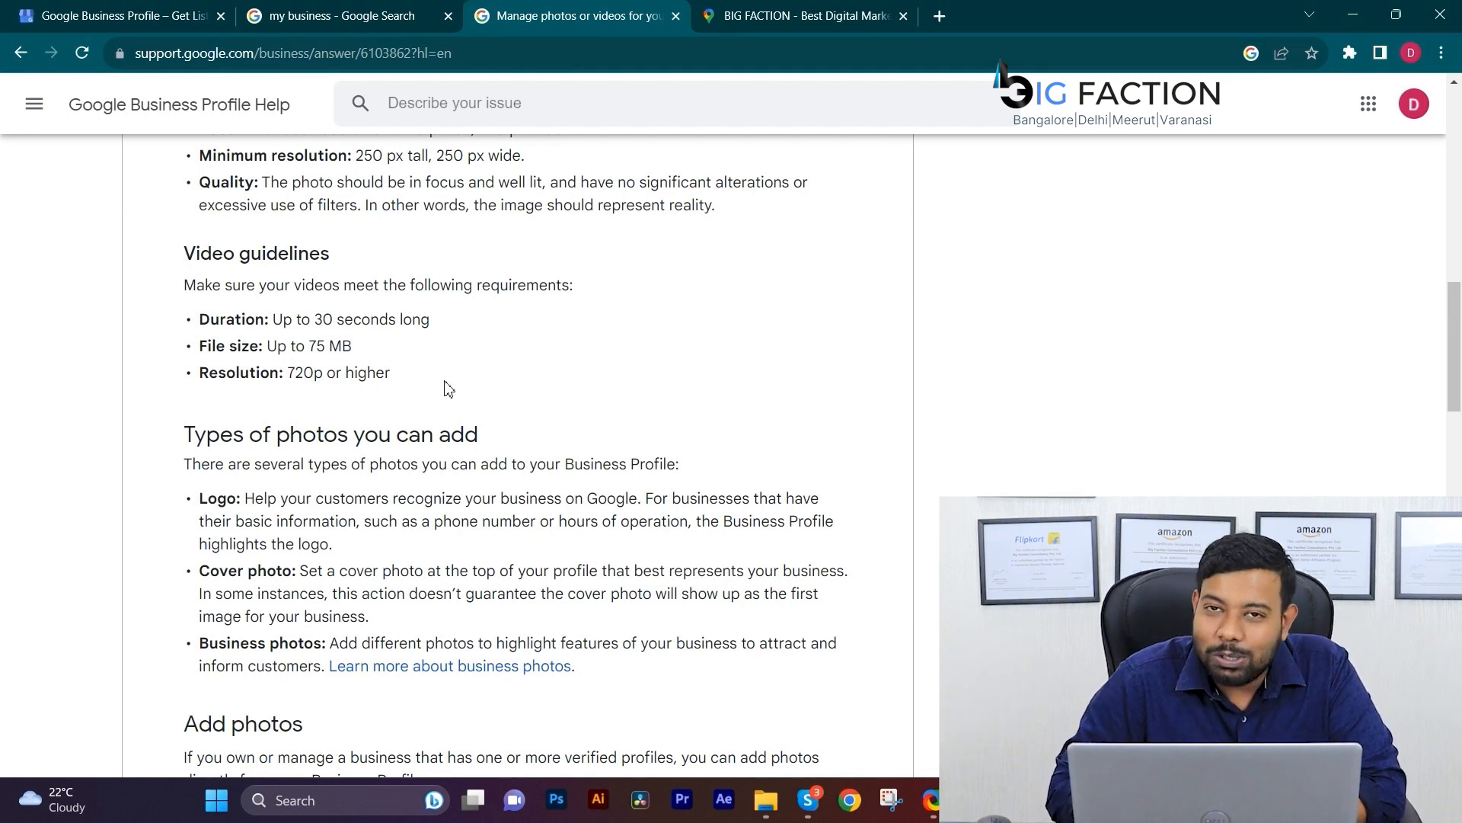
pyautogui.scroll(-1, 448, 385)
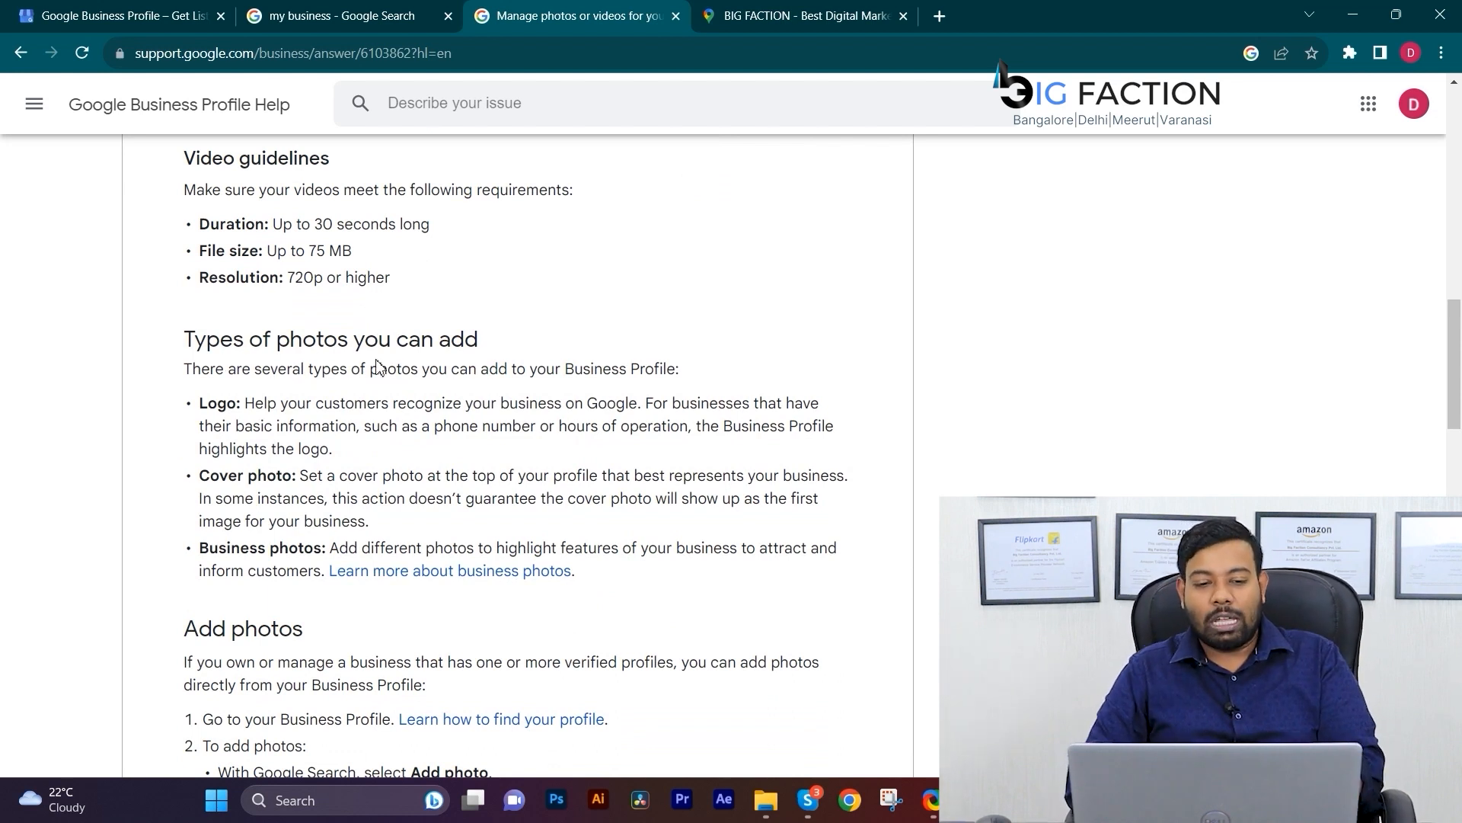
pyautogui.scroll(-1, 343, 364)
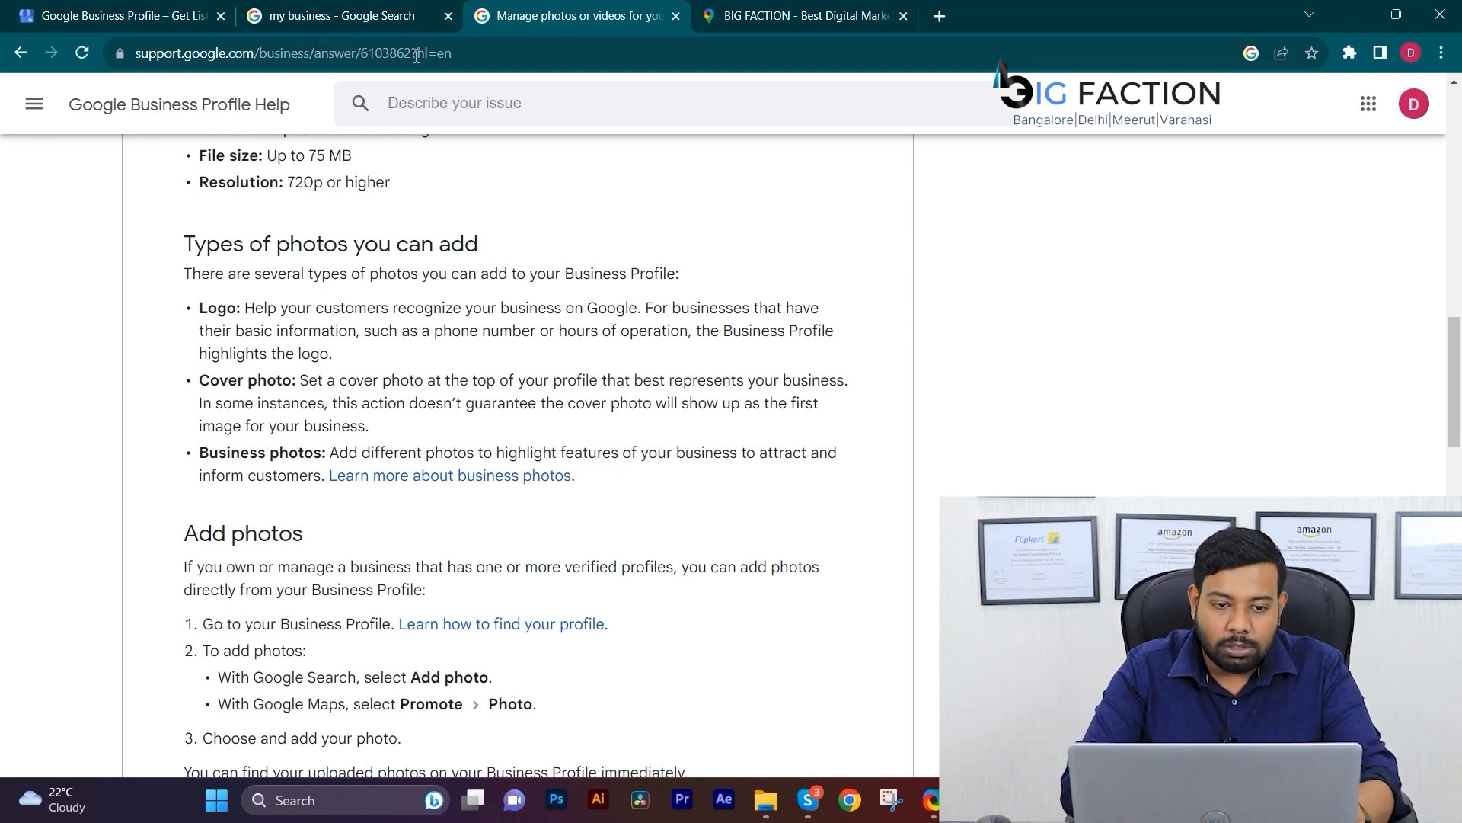
pyautogui.click(376, 11)
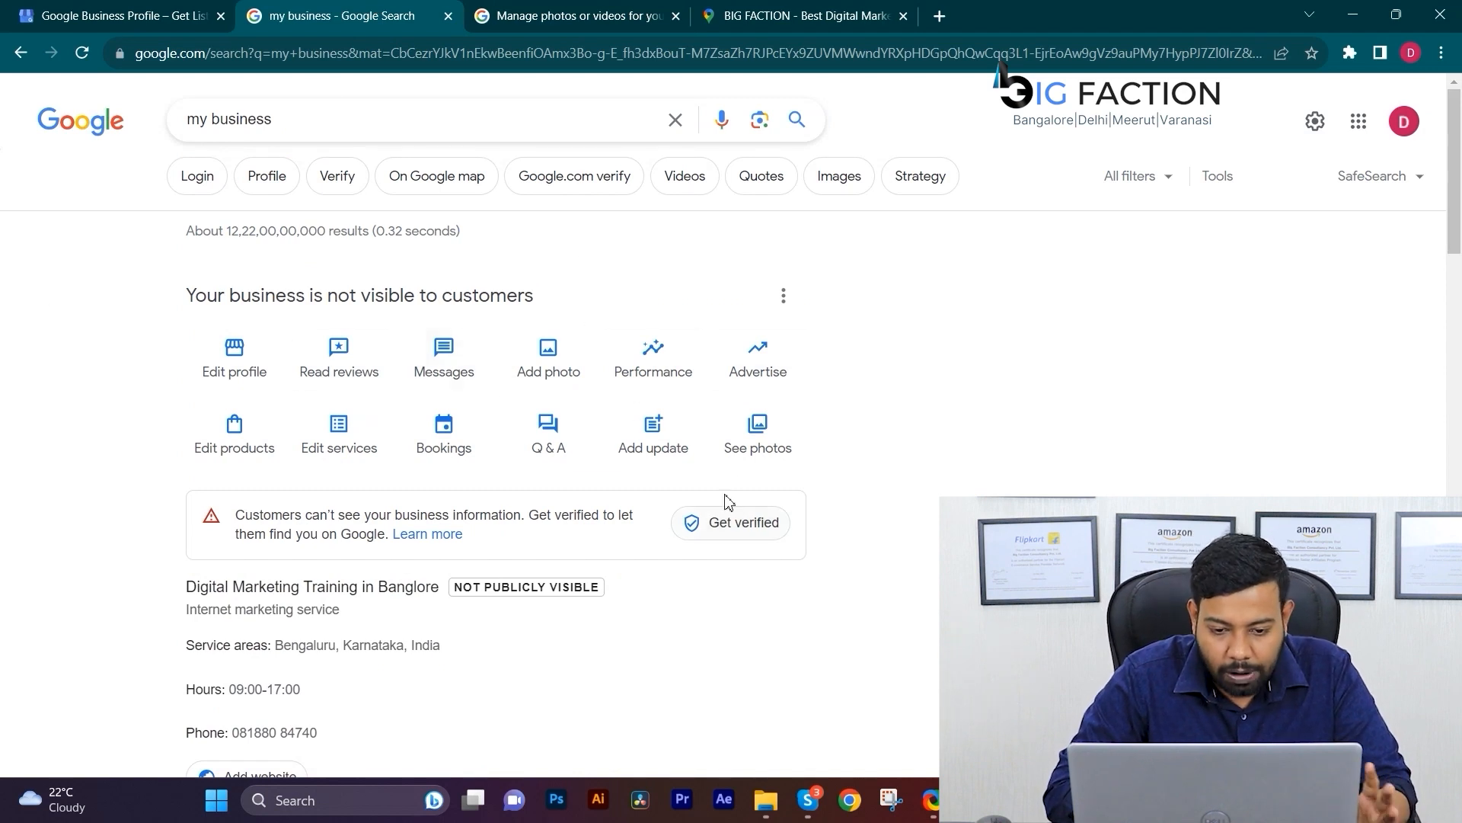
# Step: Start adding a photo to the business profile, choosing the regular Photo option
pyautogui.click(564, 382)
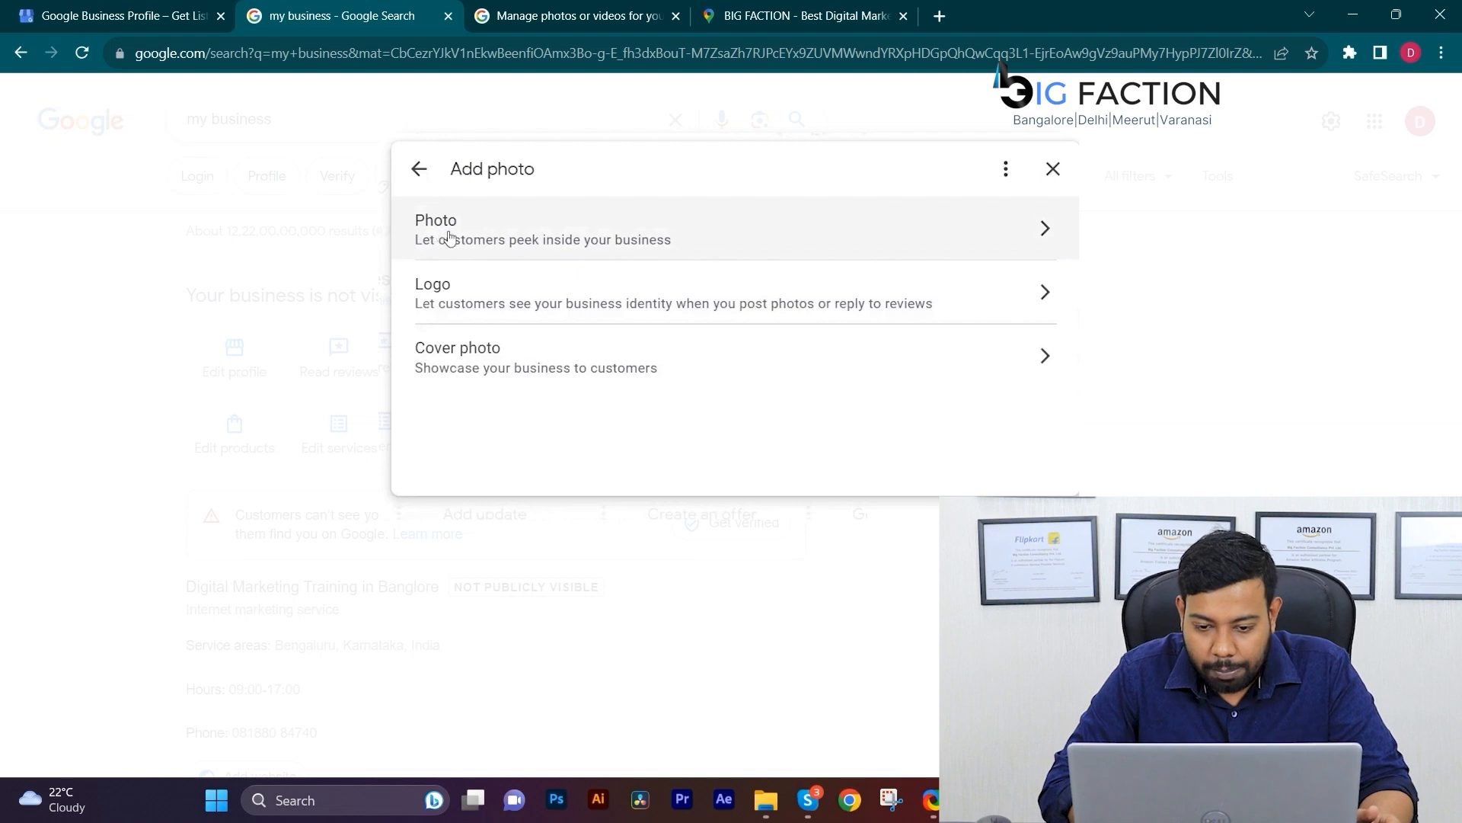
pyautogui.click(442, 232)
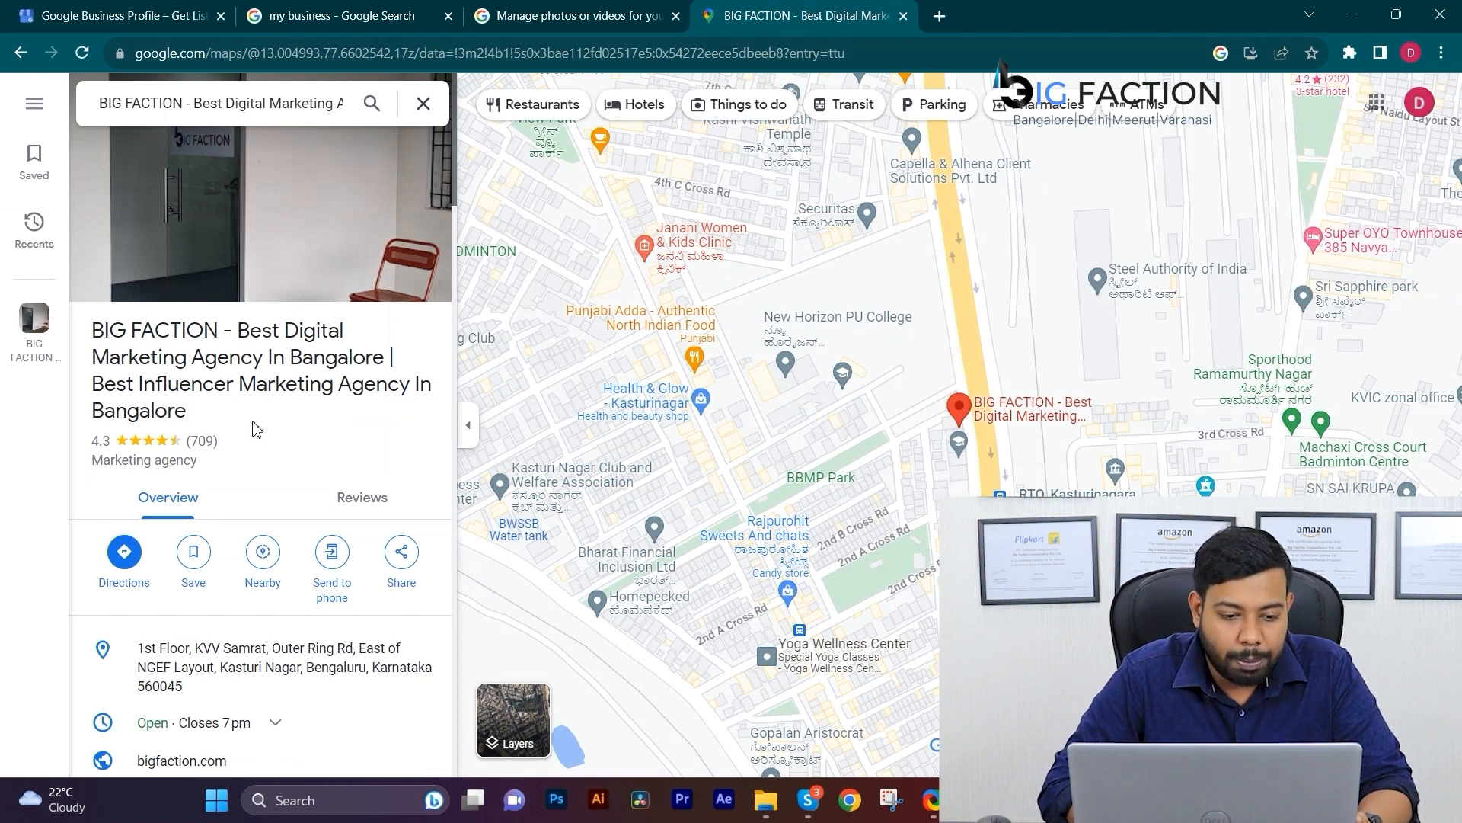
# Step: Open BIG FACTION's full photo gallery and view the group event photo full size
pyautogui.scroll(-10, 263, 451)
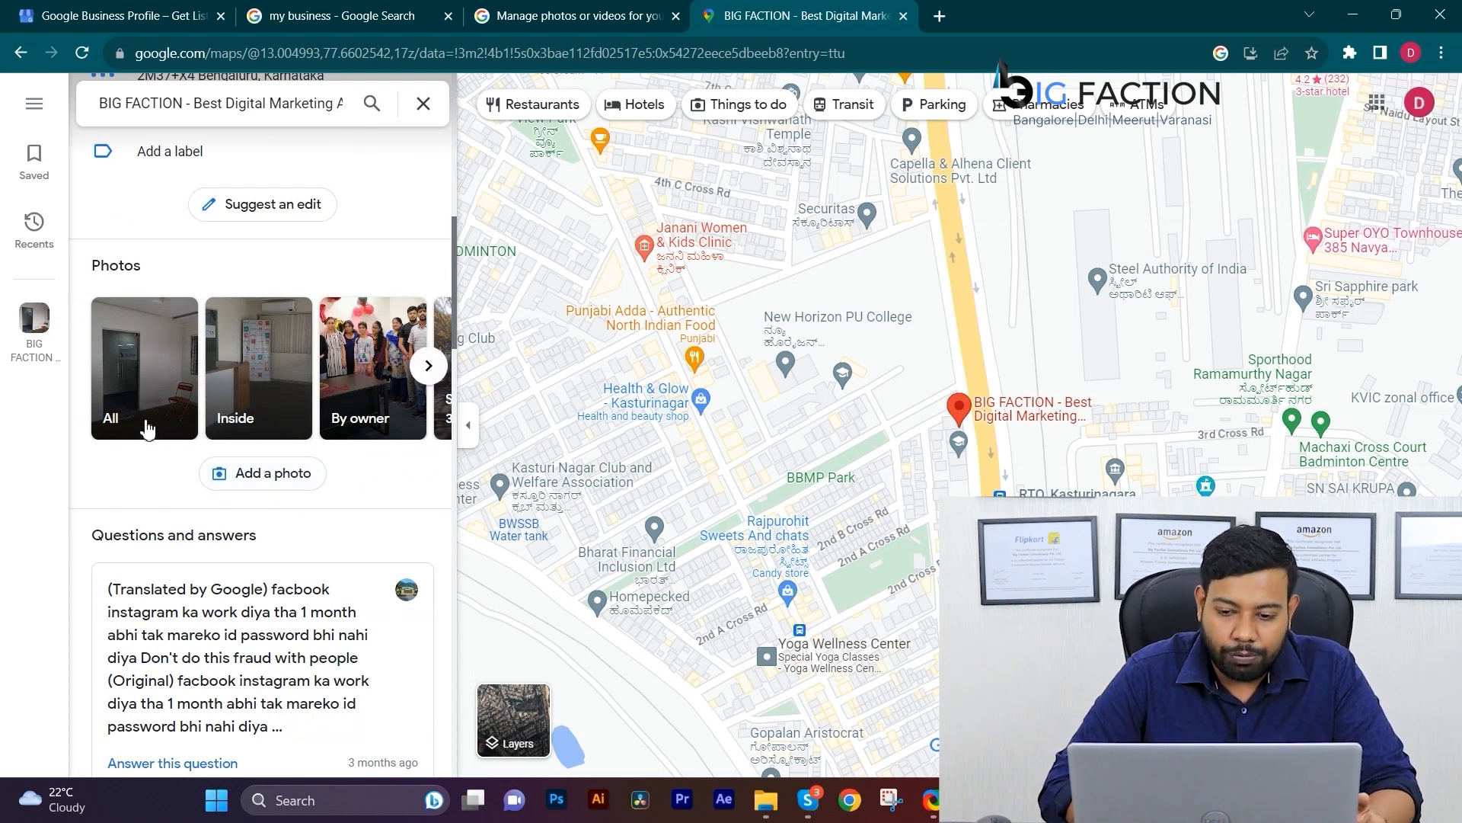
pyautogui.click(131, 404)
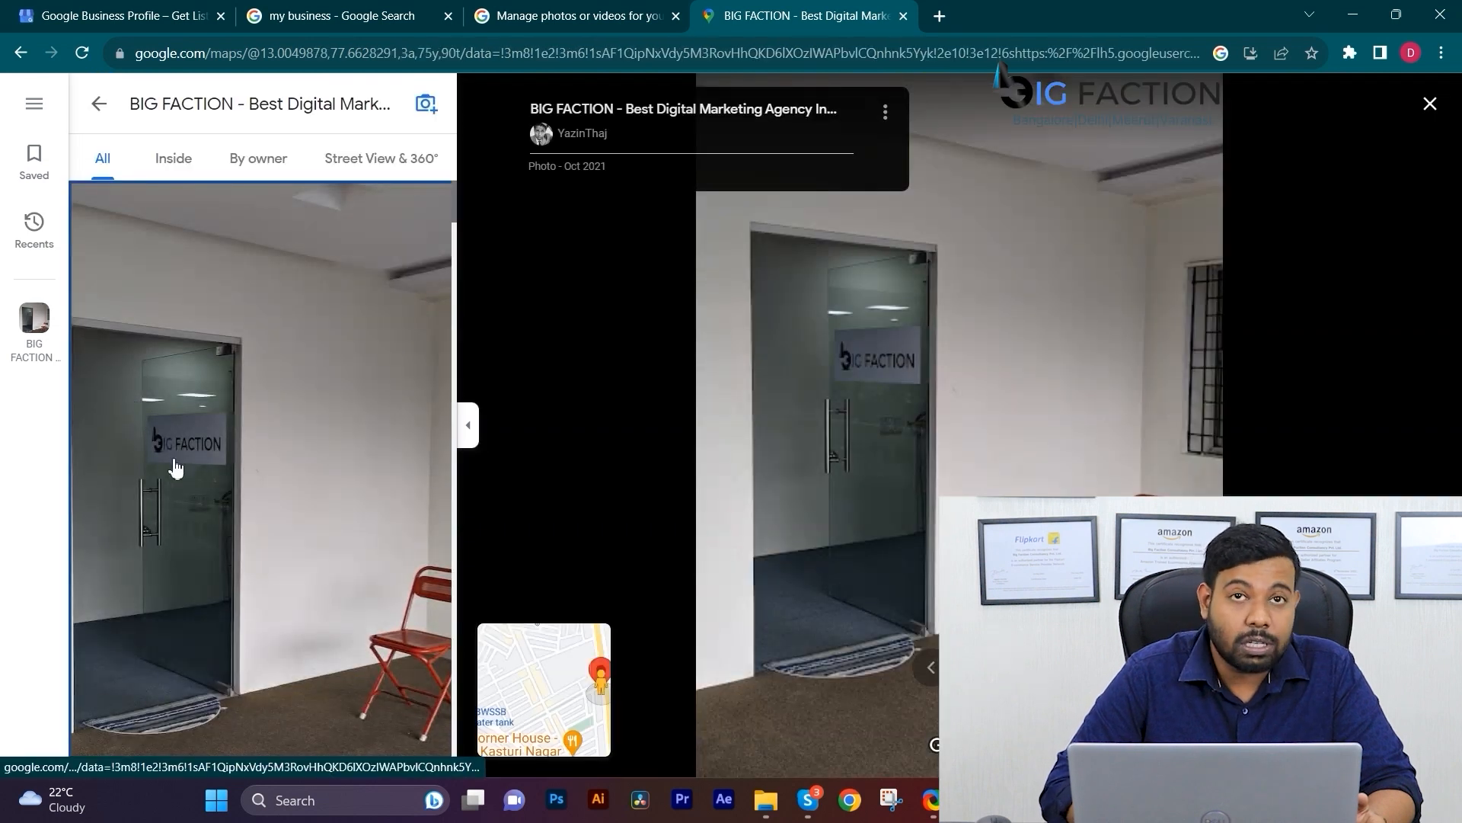
pyautogui.scroll(-6, 173, 463)
pyautogui.scroll(-8, 190, 500)
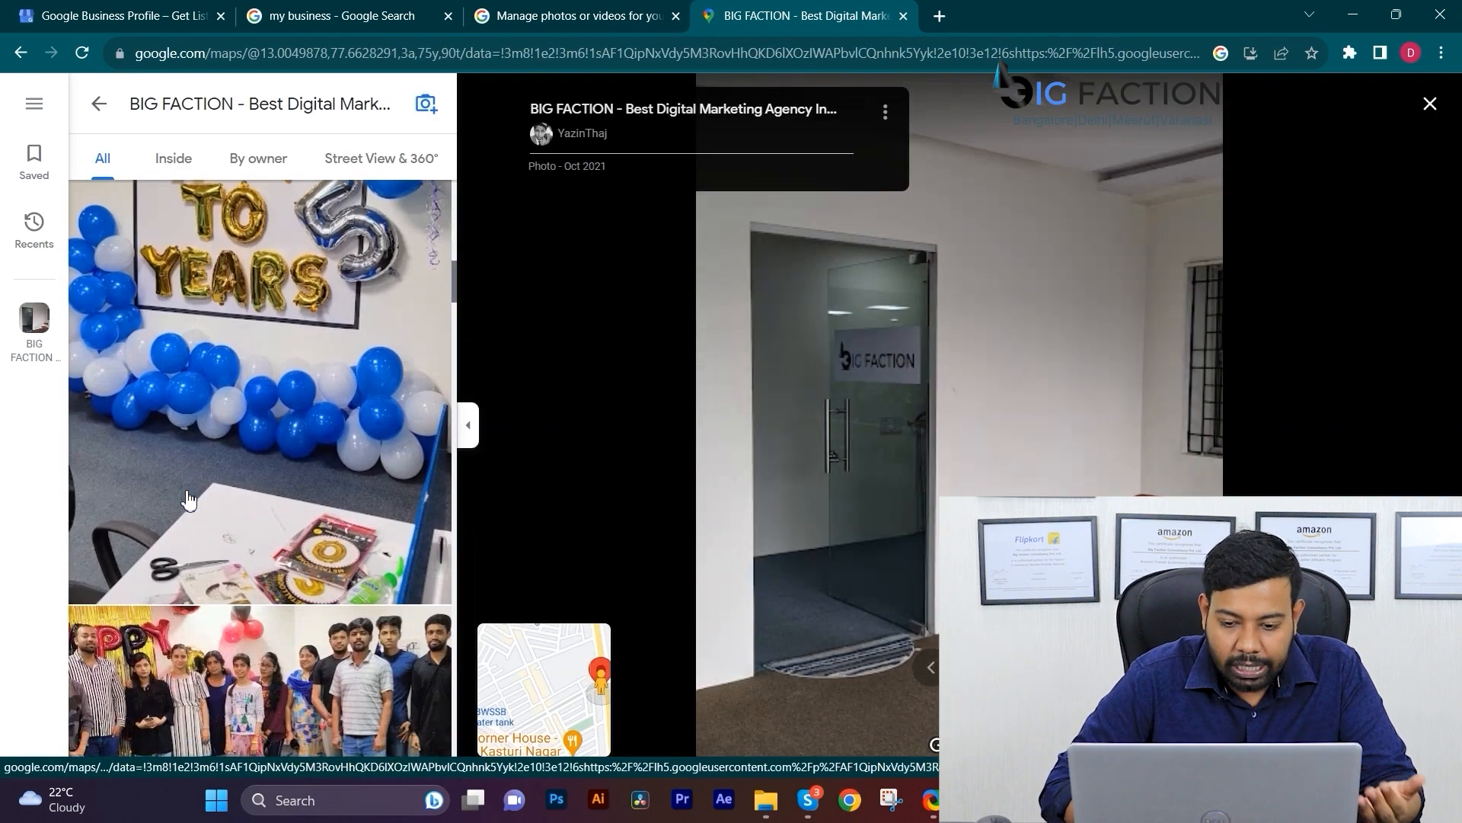
pyautogui.click(191, 500)
# Step: Browse through the remaining photos, then close the viewer to return to the place listing
pyautogui.scroll(-12, 191, 500)
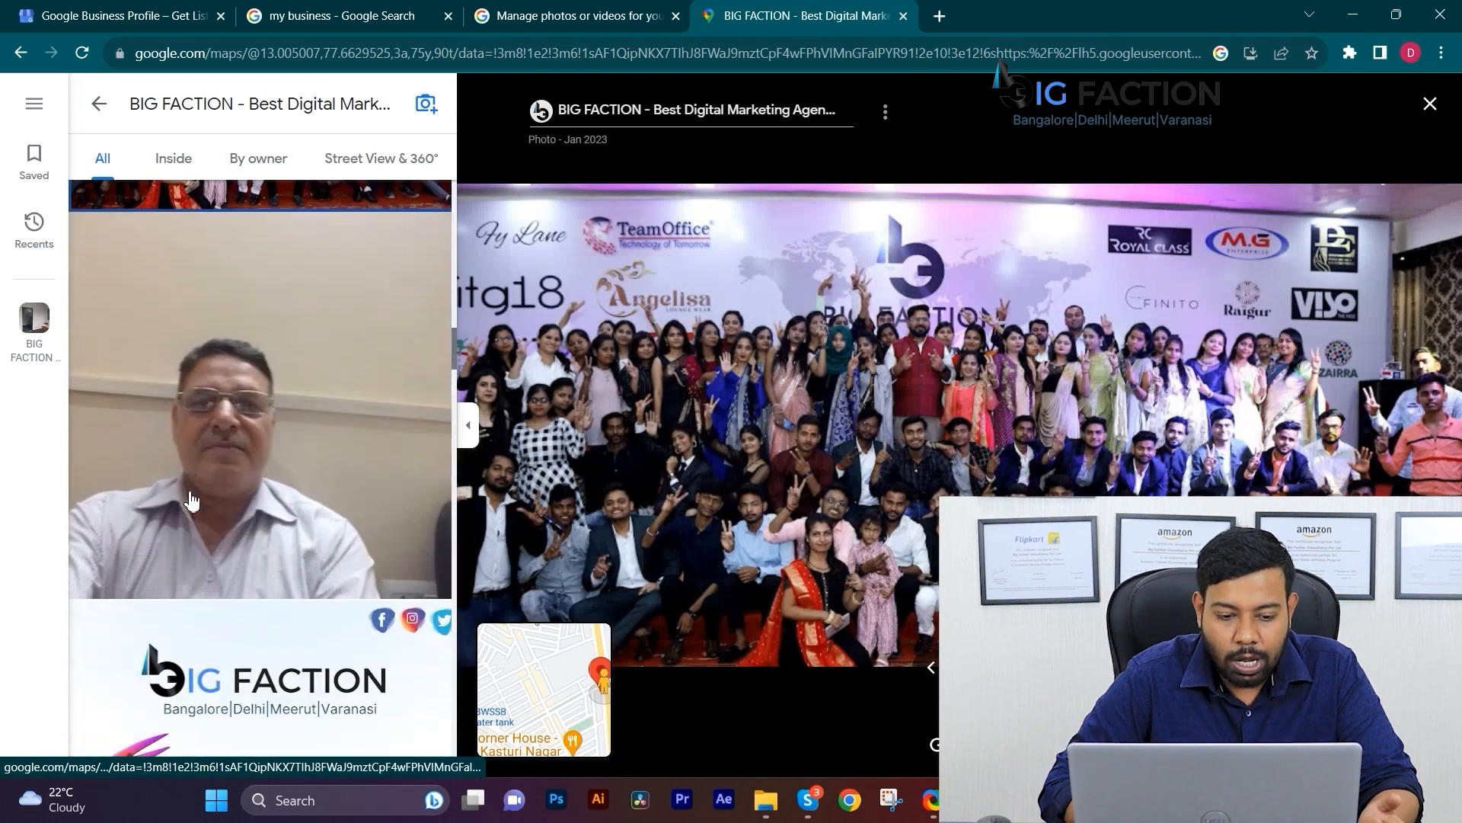
pyautogui.scroll(-12, 191, 502)
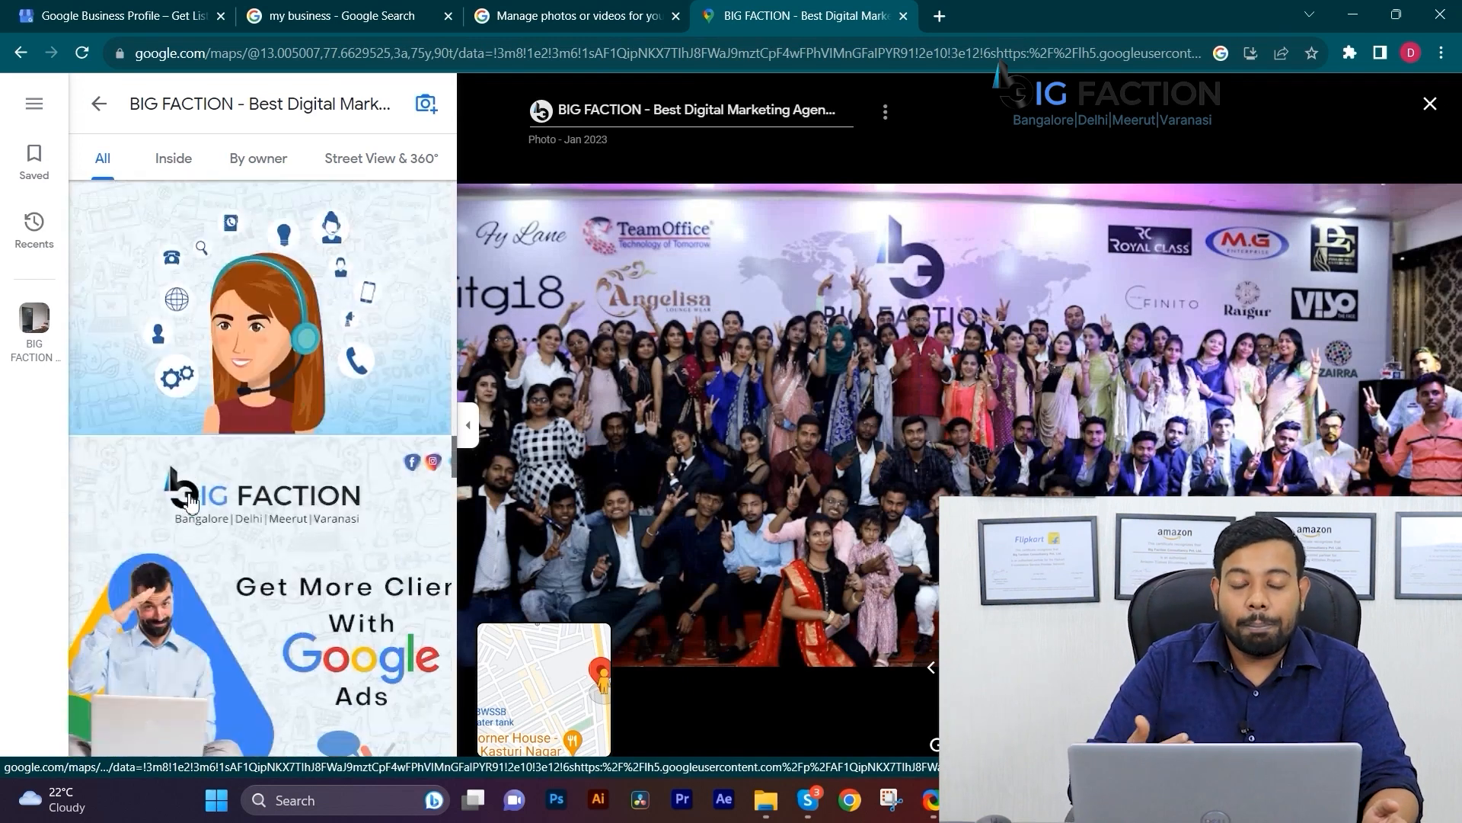
pyautogui.scroll(-12, 192, 505)
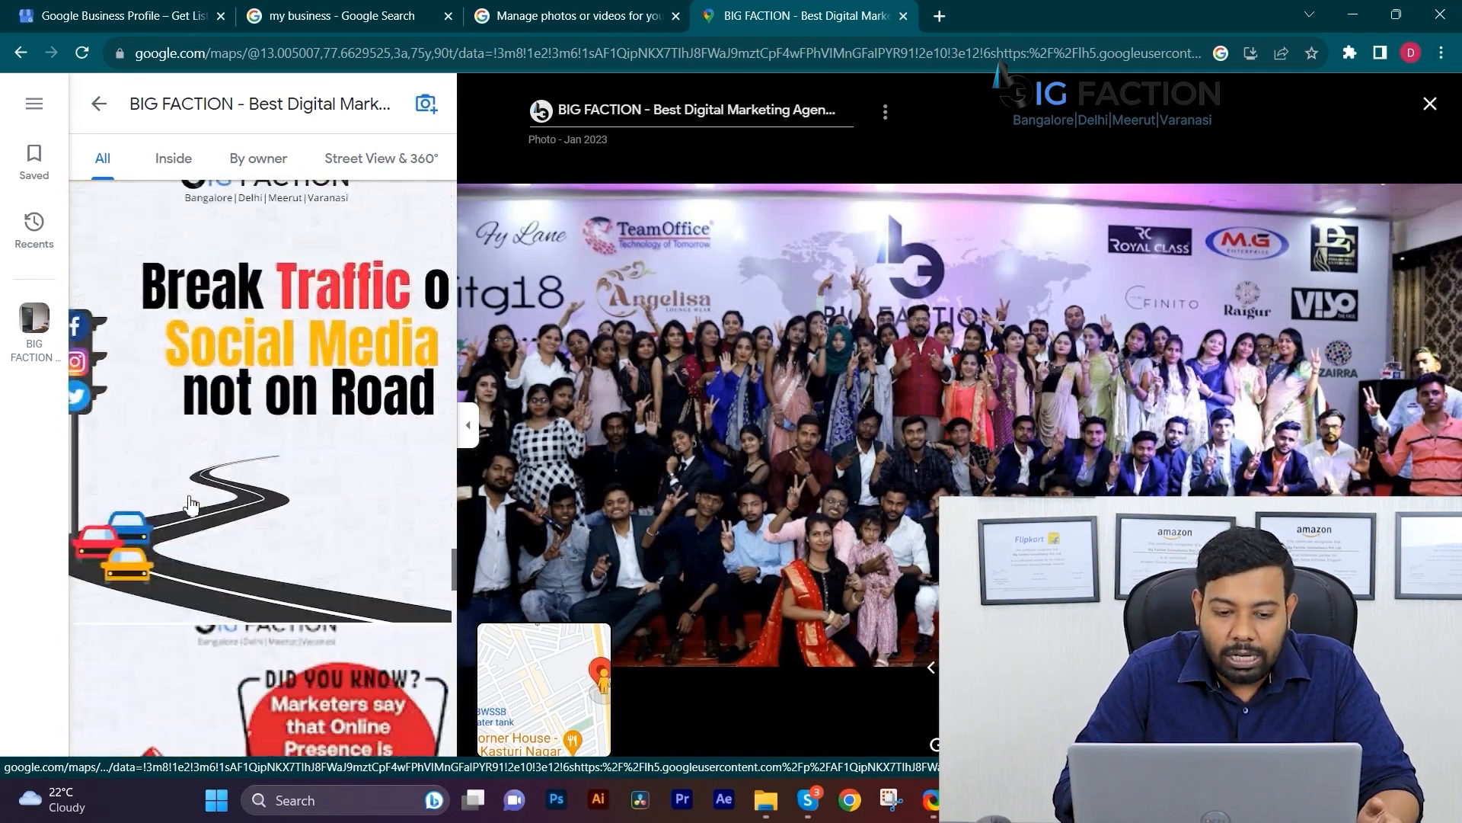
pyautogui.scroll(-12, 191, 506)
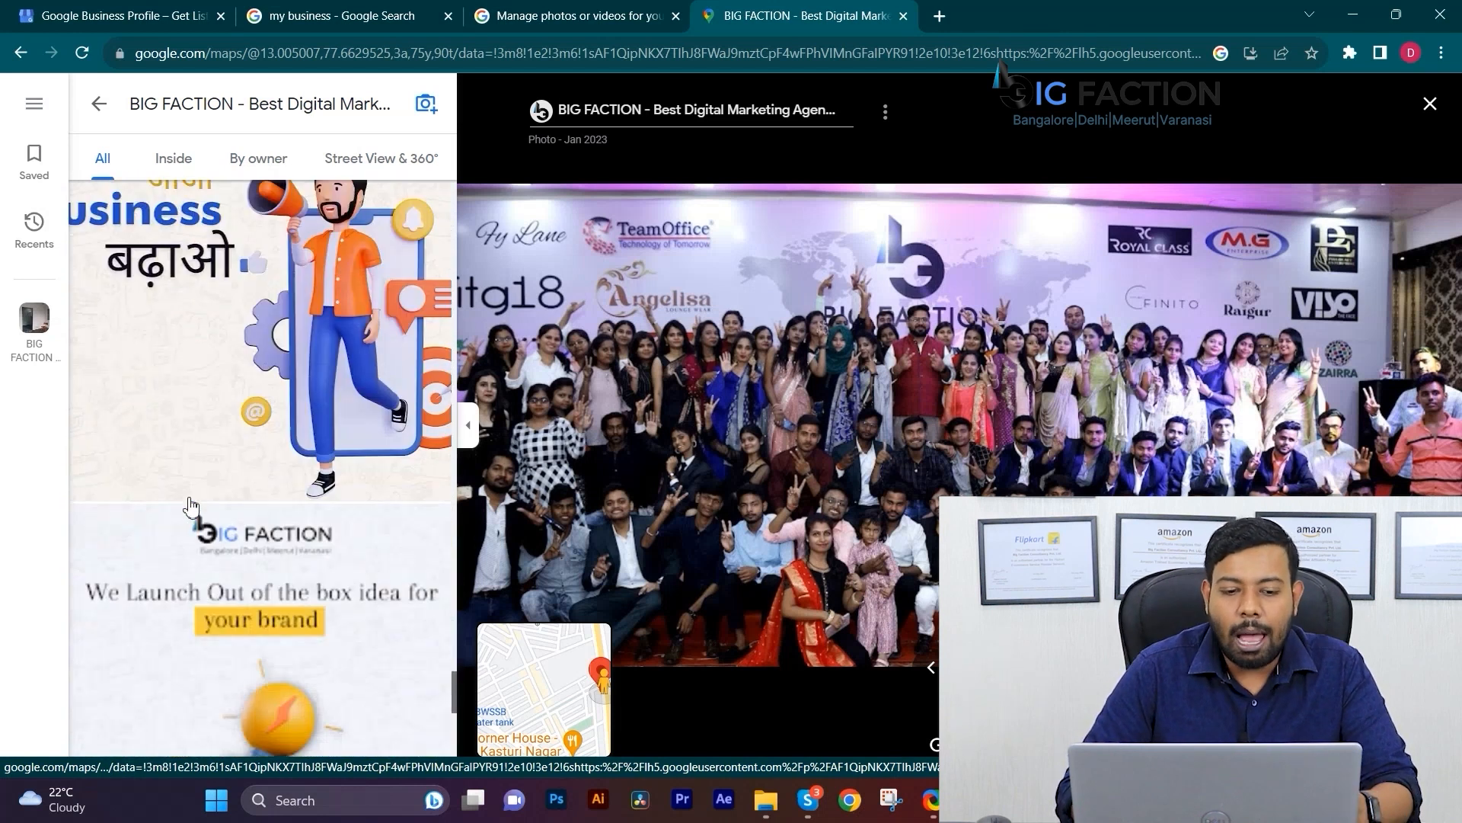
pyautogui.scroll(-5, 191, 504)
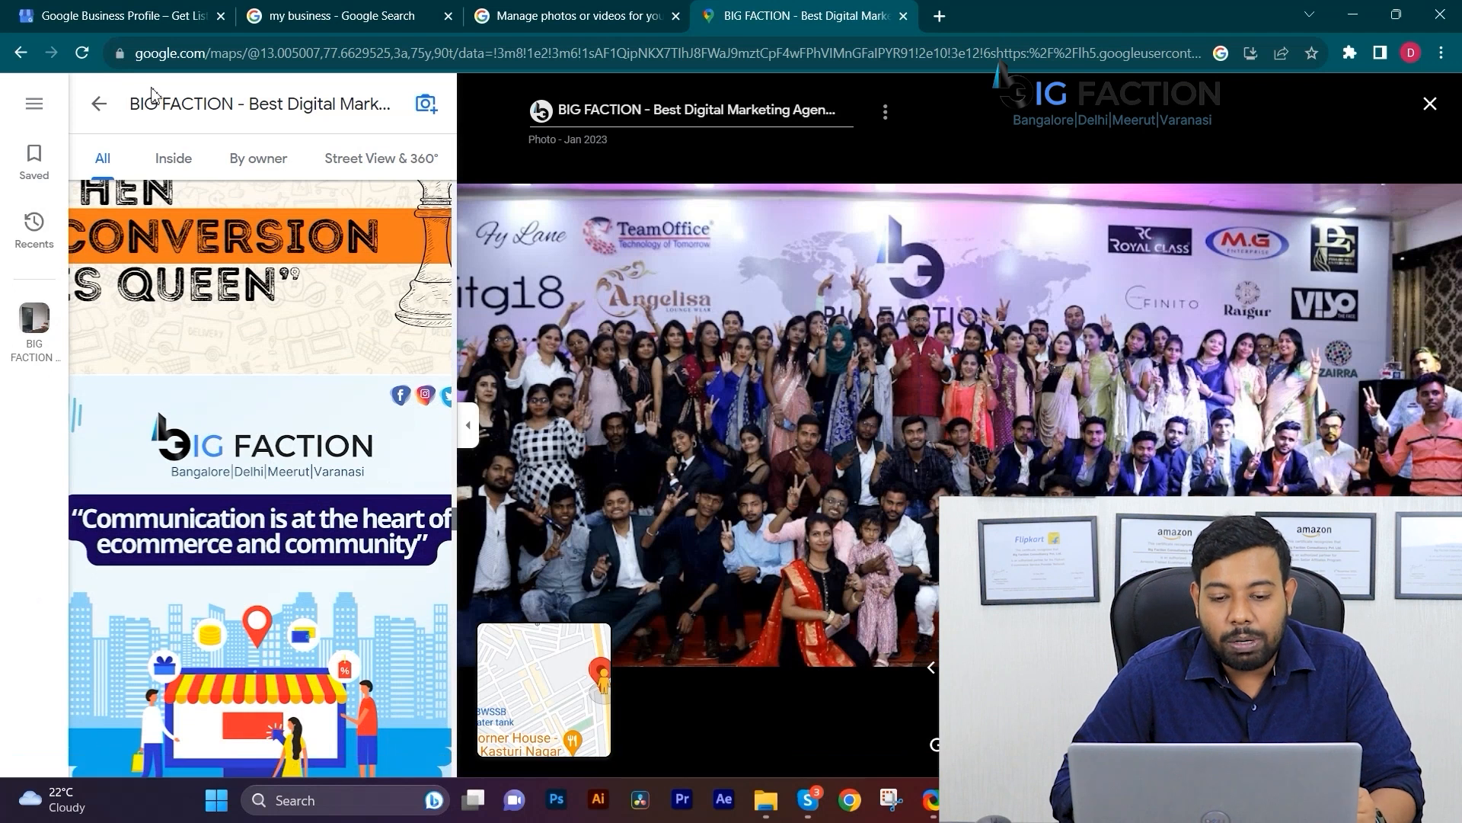
pyautogui.click(98, 103)
pyautogui.scroll(-2, 187, 487)
pyautogui.scroll(3, 181, 469)
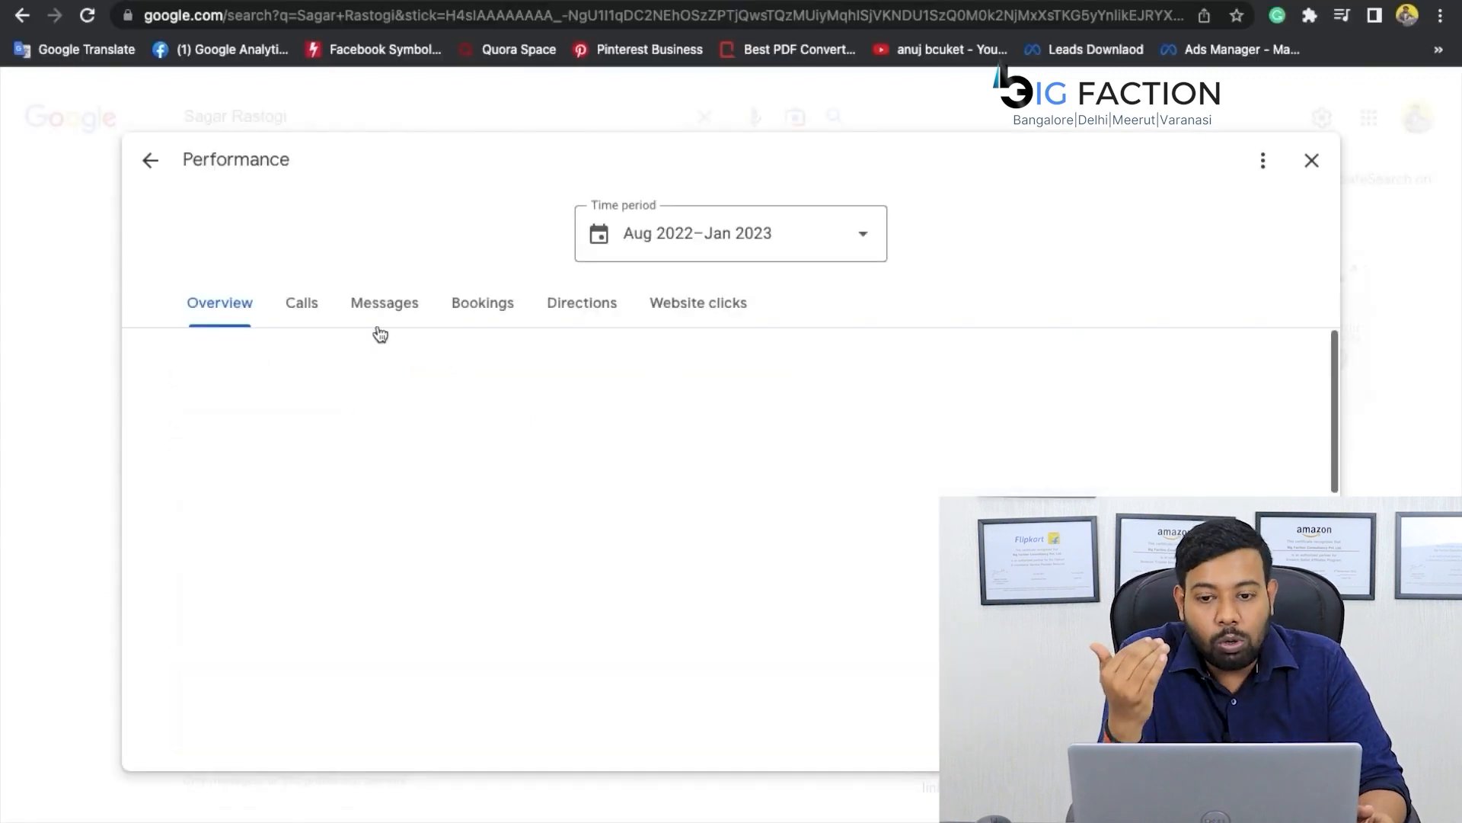
# Step: Scroll through the Aug 2022–Jan 2023 Performance overview
pyautogui.scroll(-5, 395, 394)
pyautogui.scroll(5, 395, 392)
pyautogui.scroll(-5, 397, 393)
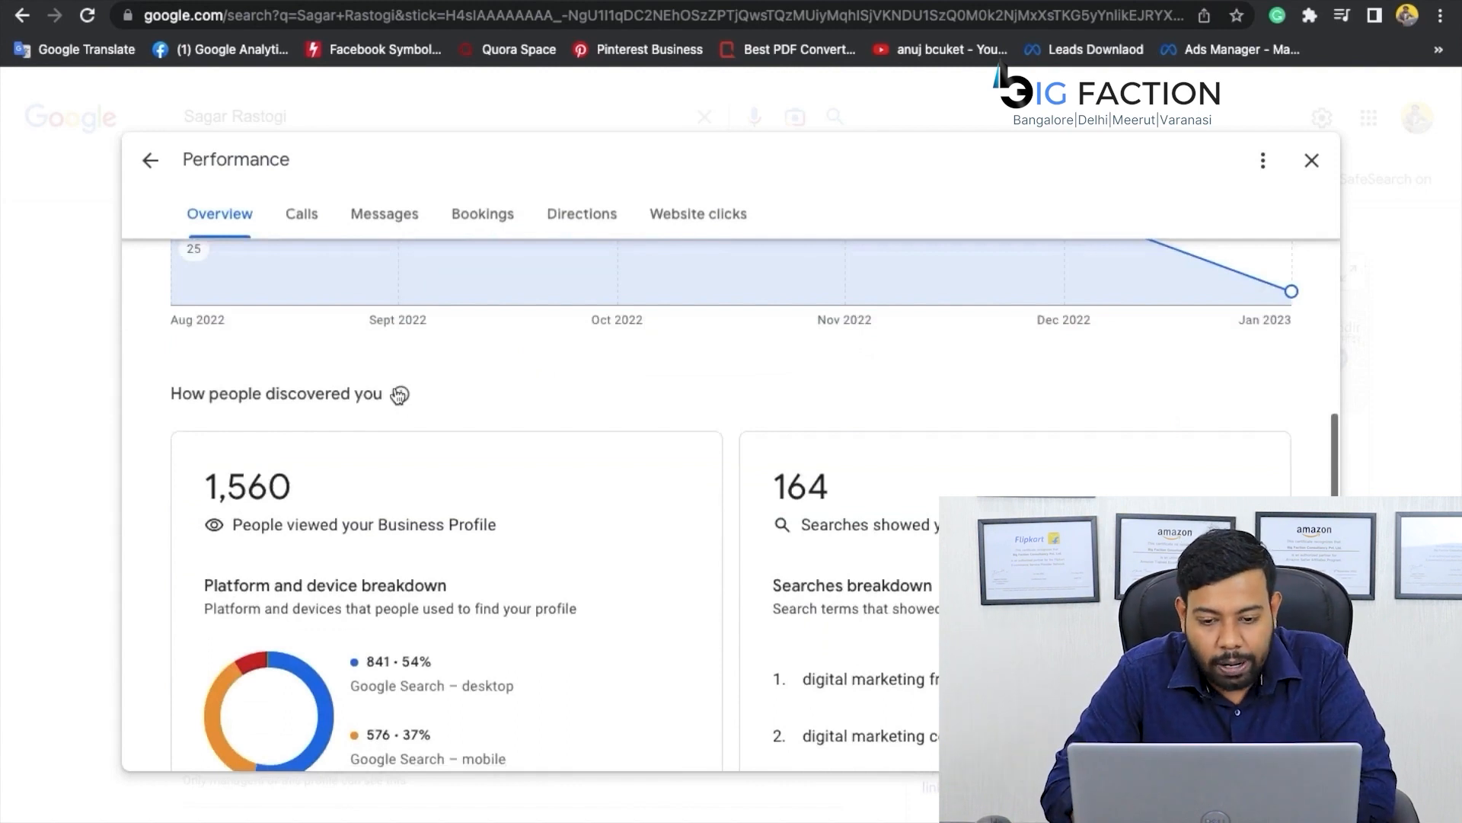
pyautogui.scroll(-5, 398, 393)
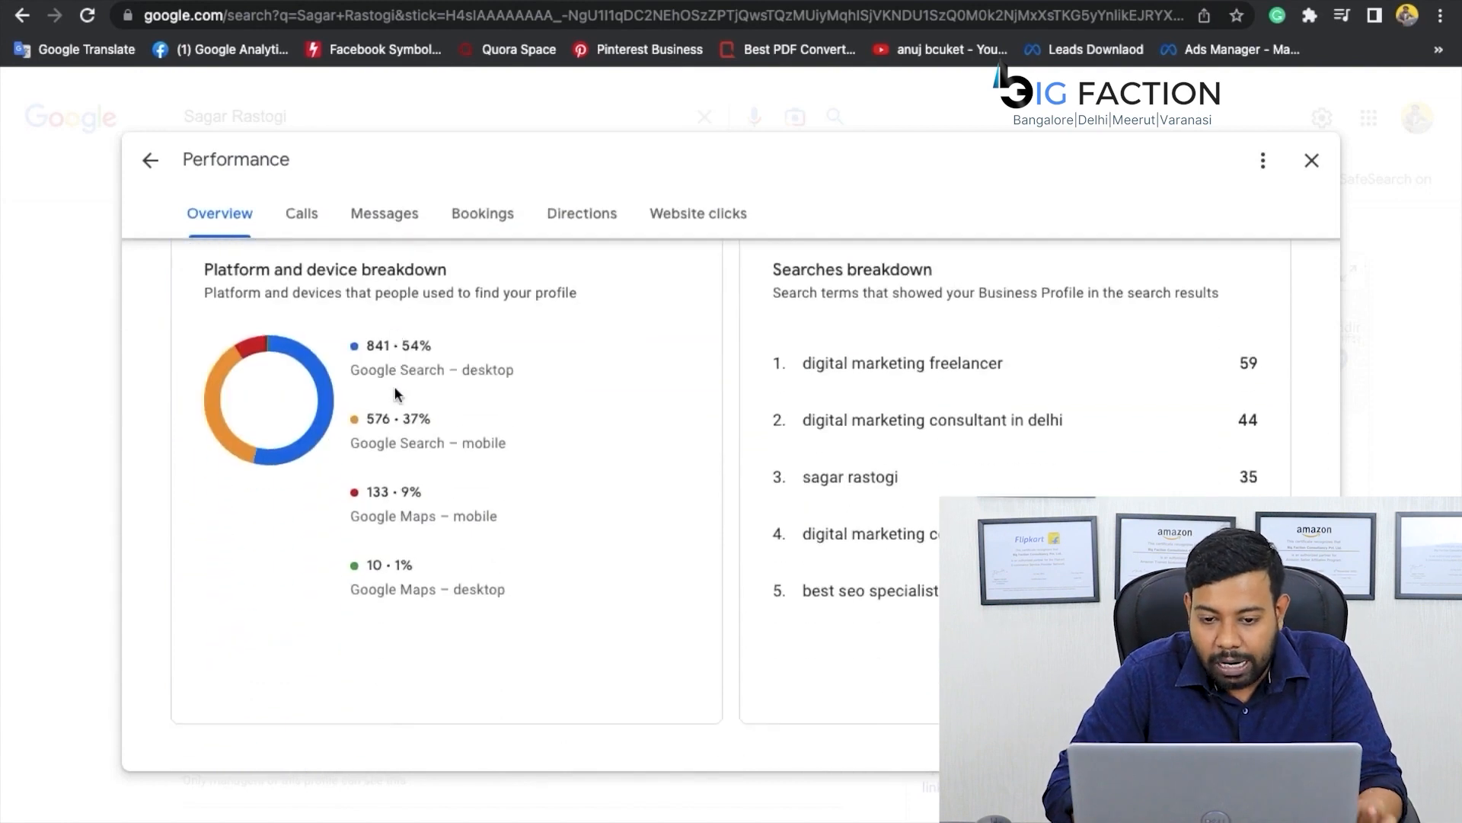
pyautogui.scroll(10, 394, 393)
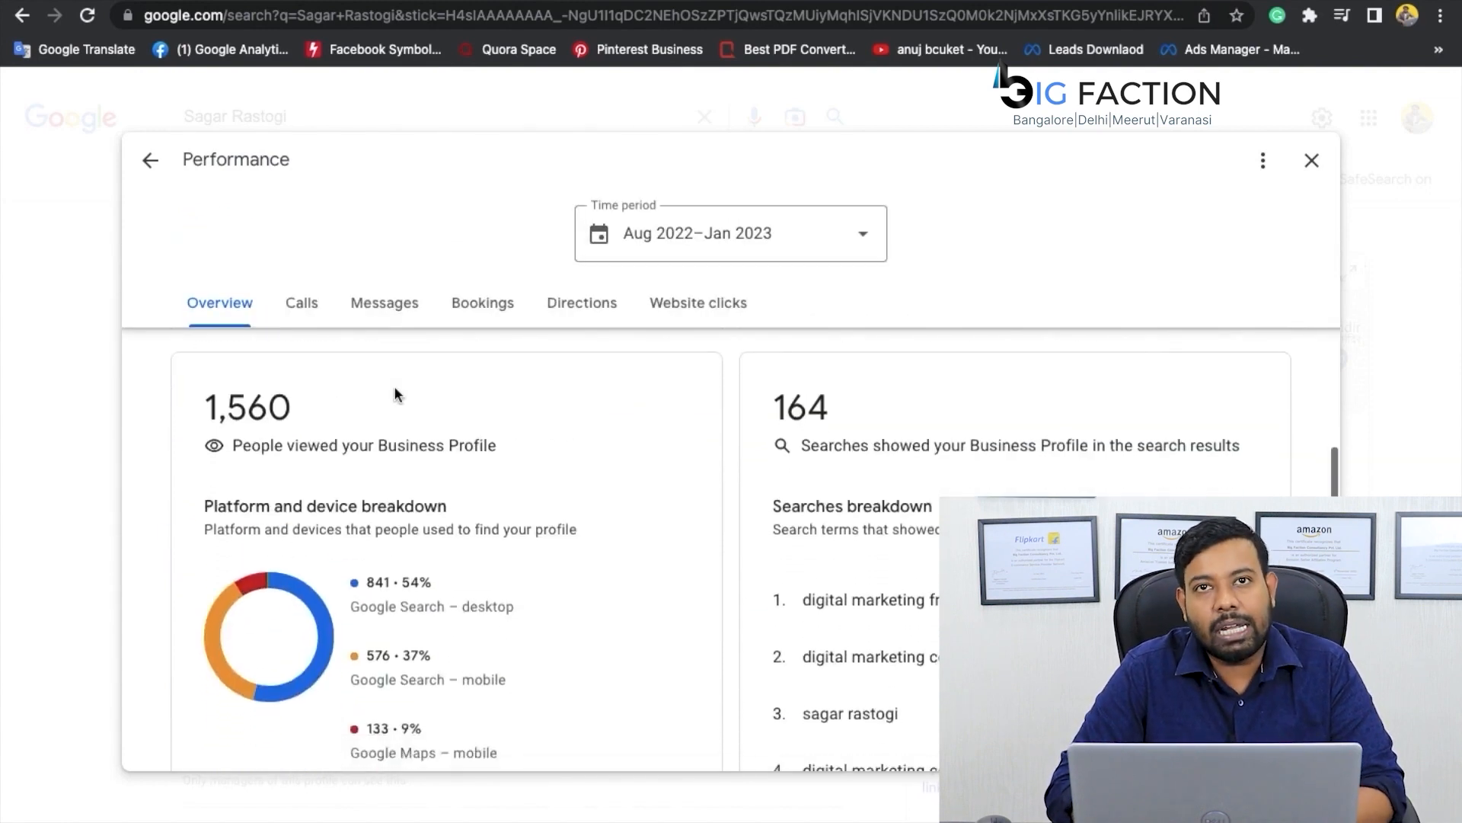
# Step: Check the Calls, Messages, Bookings, Directions and Website clicks figures one after another
pyautogui.click(324, 306)
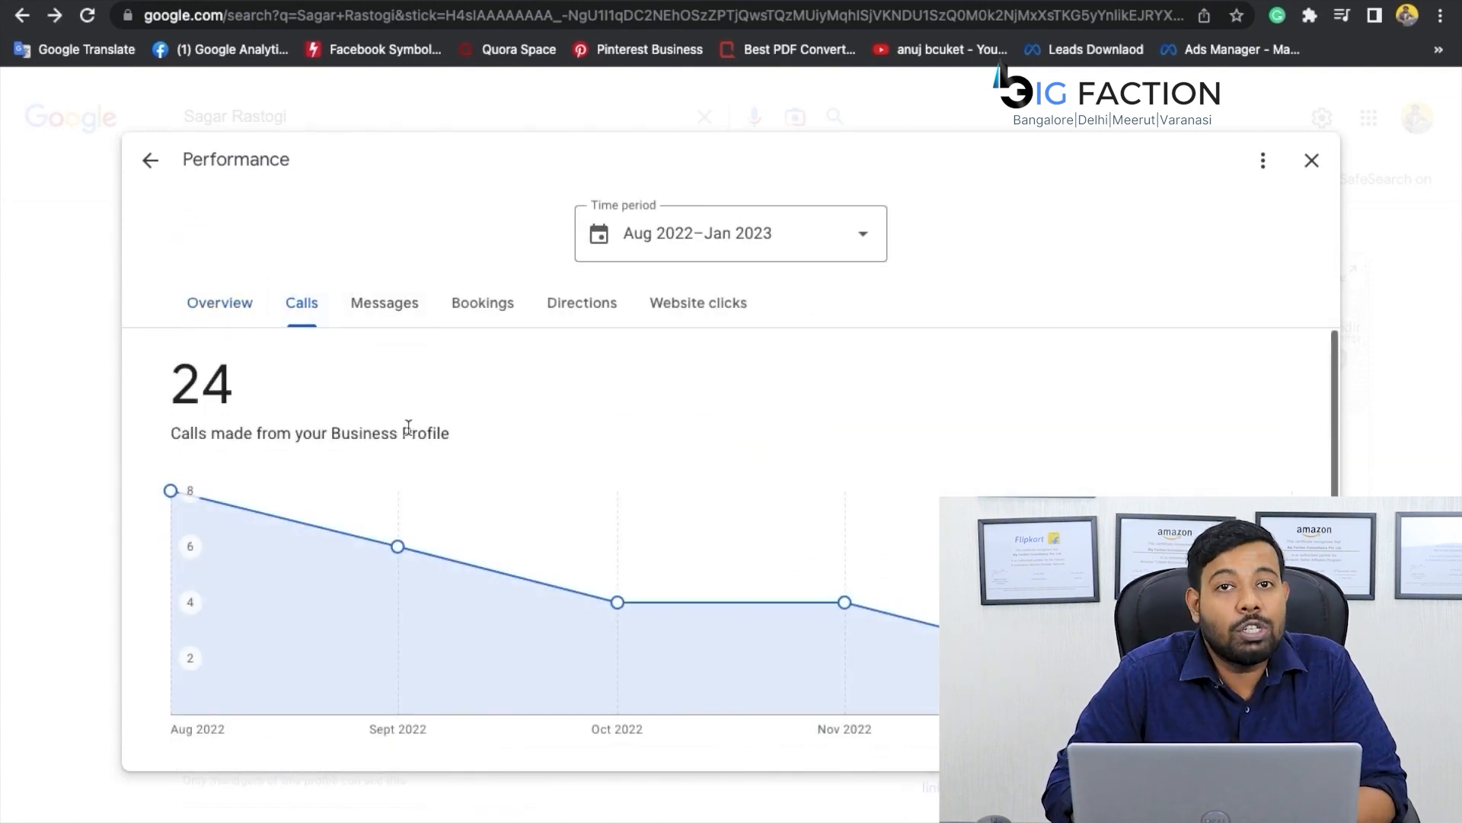
pyautogui.scroll(-1, 396, 412)
pyautogui.click(394, 307)
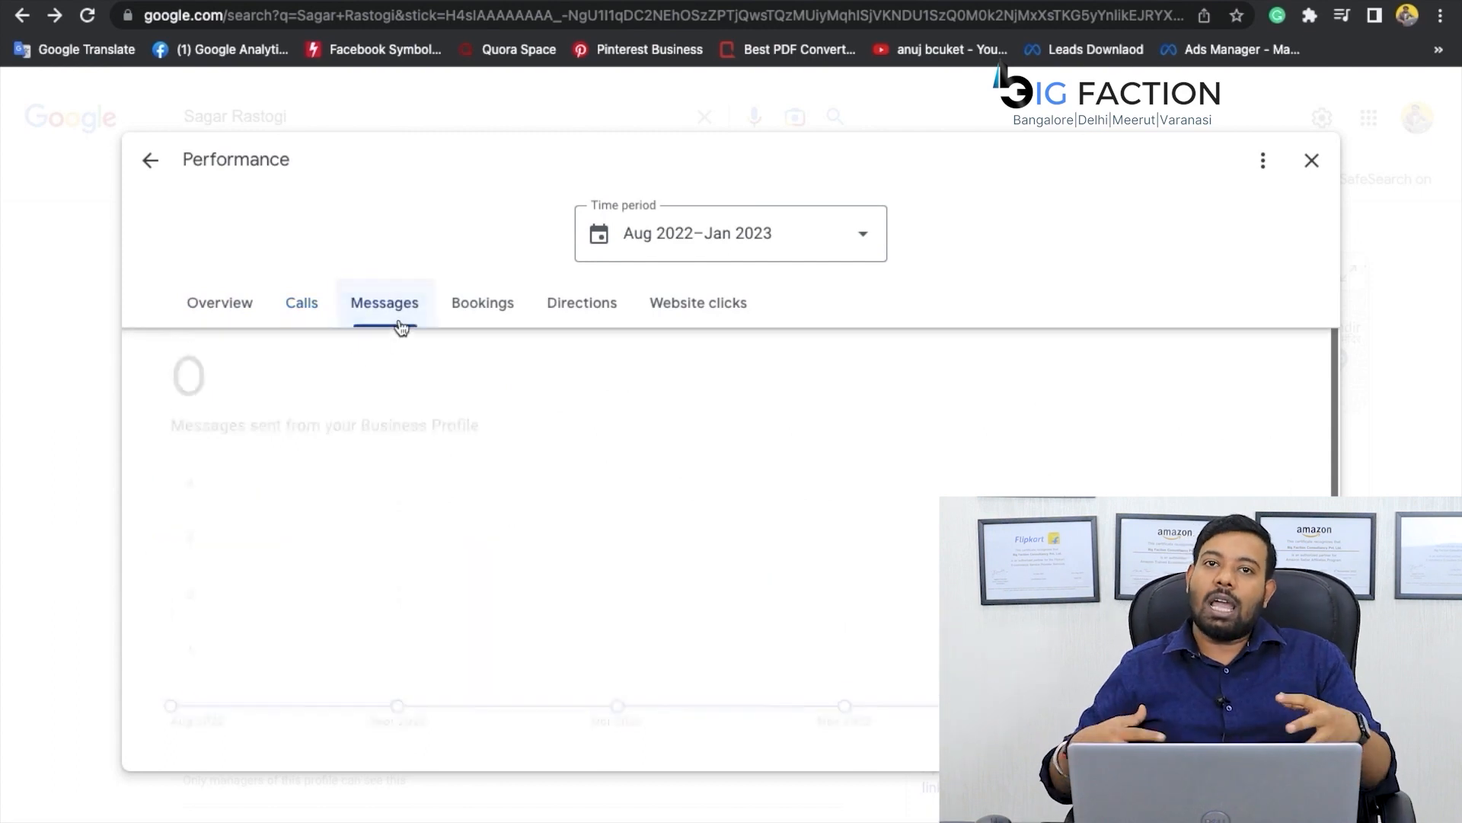
pyautogui.click(493, 309)
pyautogui.click(607, 304)
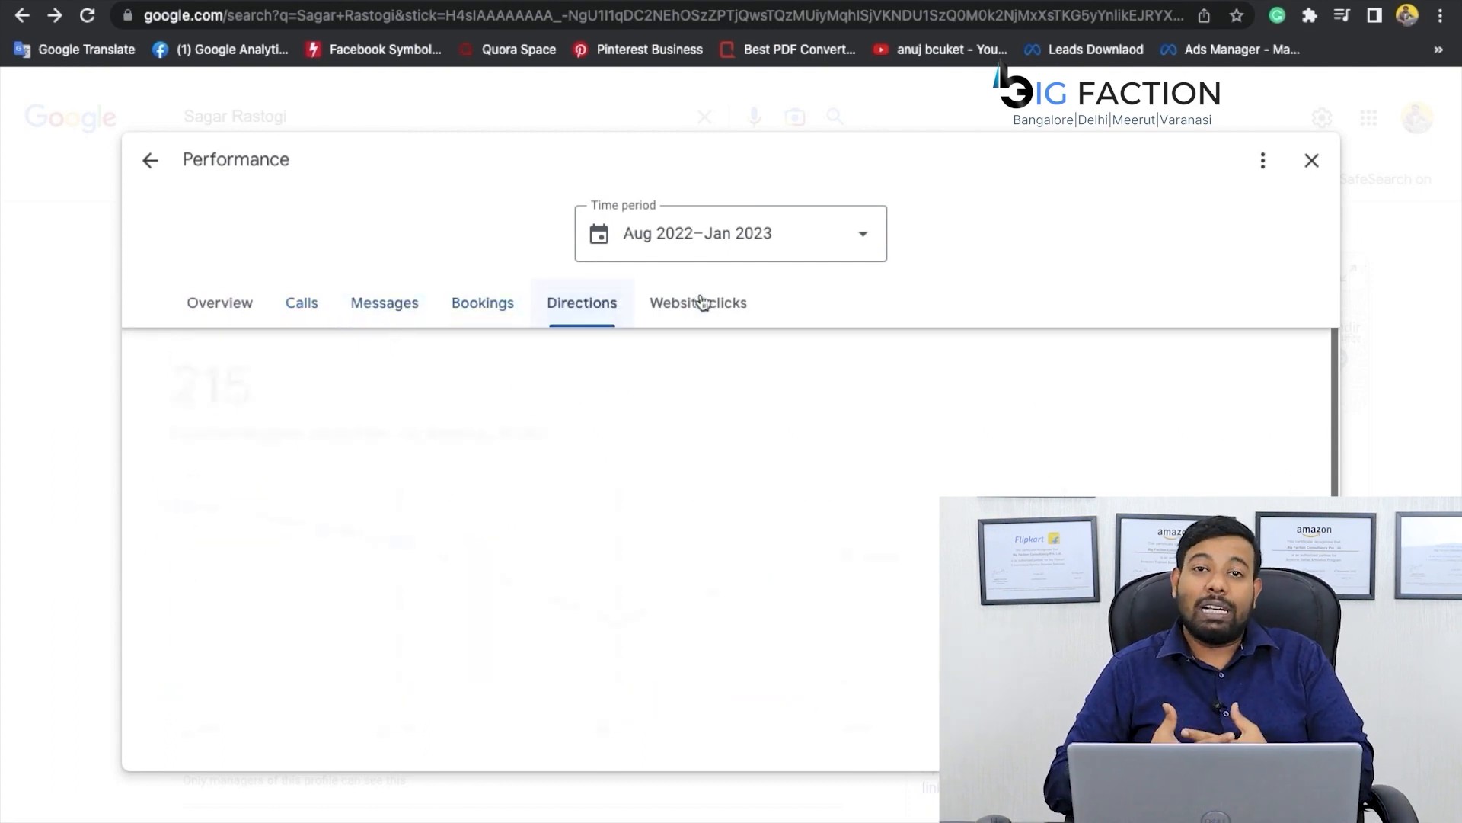
pyautogui.click(716, 303)
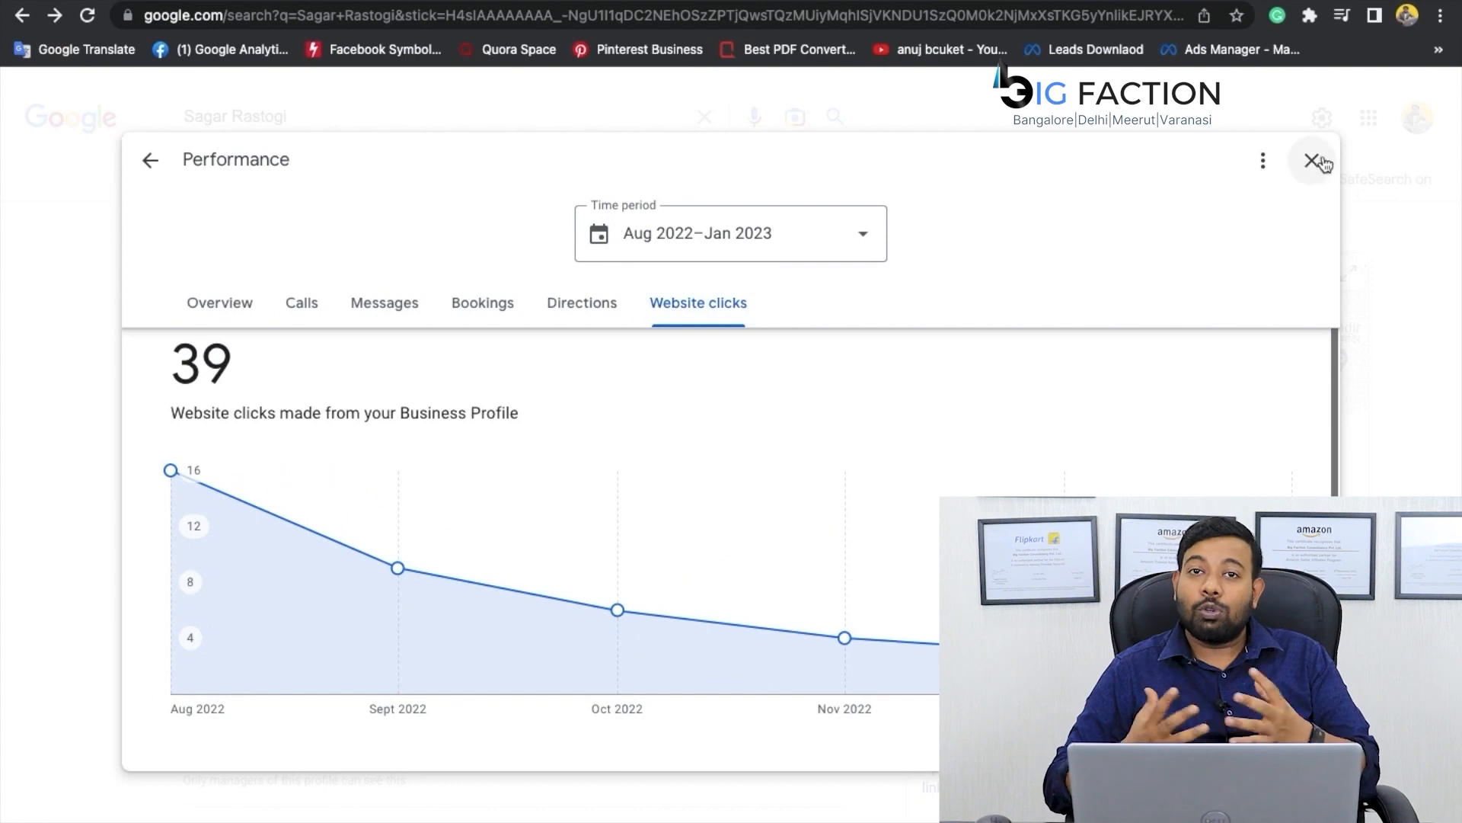